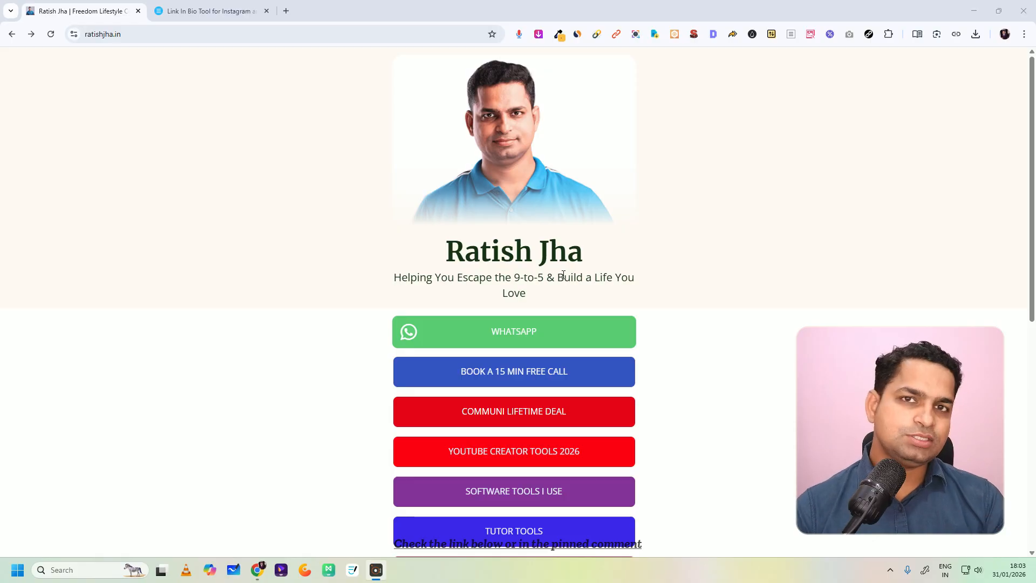
Step: Examine the personal link-in-bio page, from its web address and header through the link buttons to the social links
left_click(135, 34)
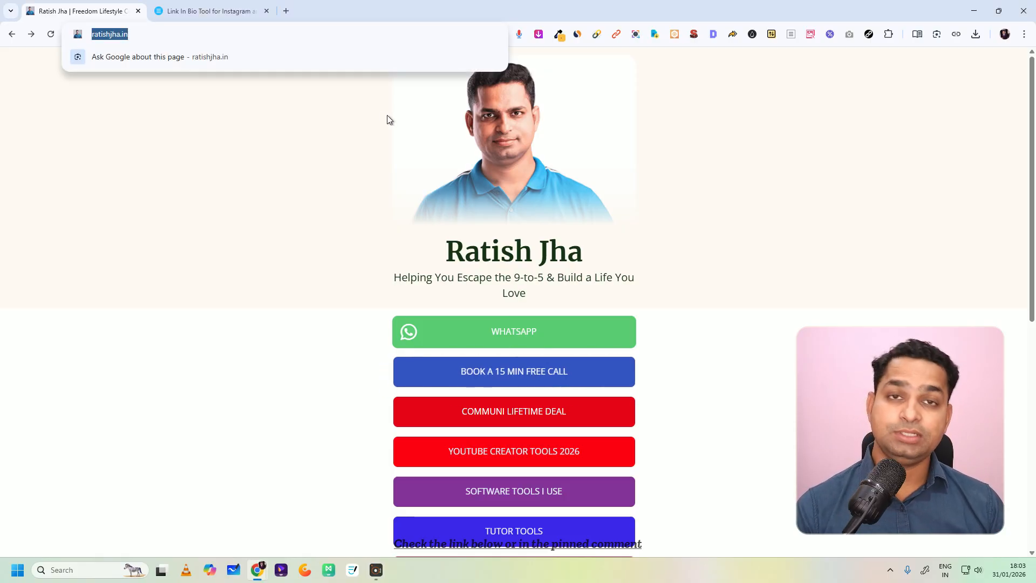
left_click(699, 183)
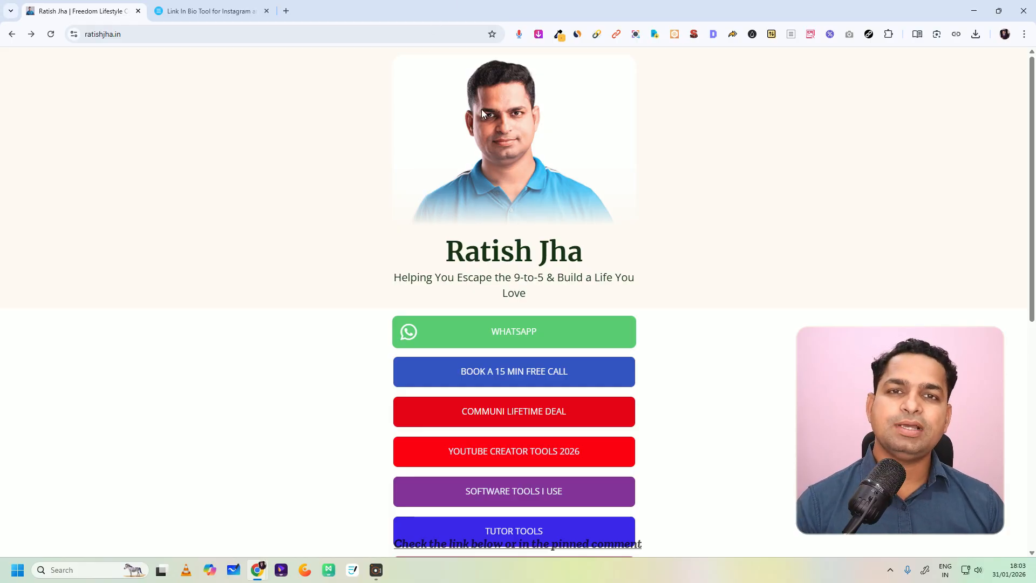
scroll(481, 216, "down", 2)
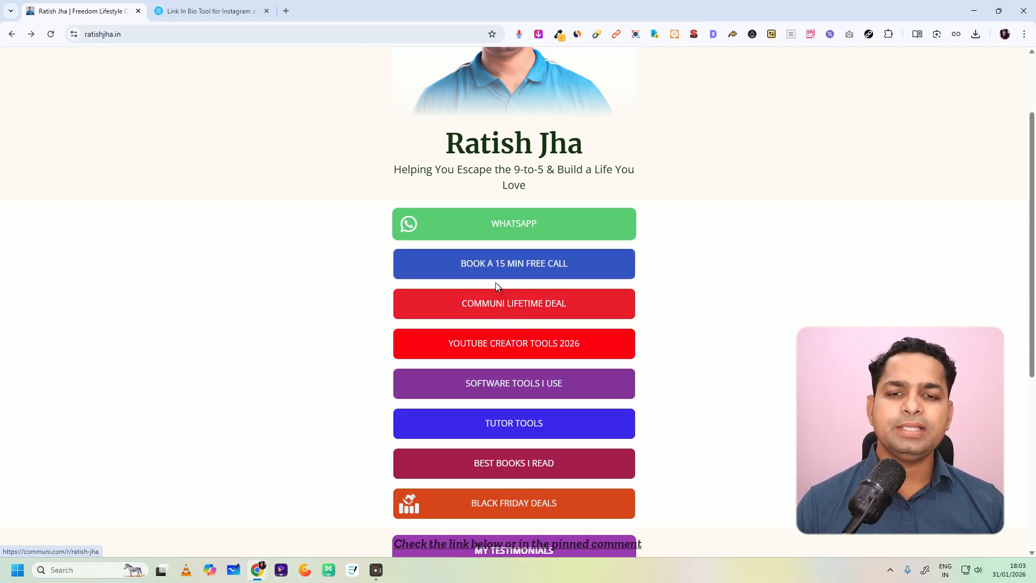
scroll(507, 313, "down", 3)
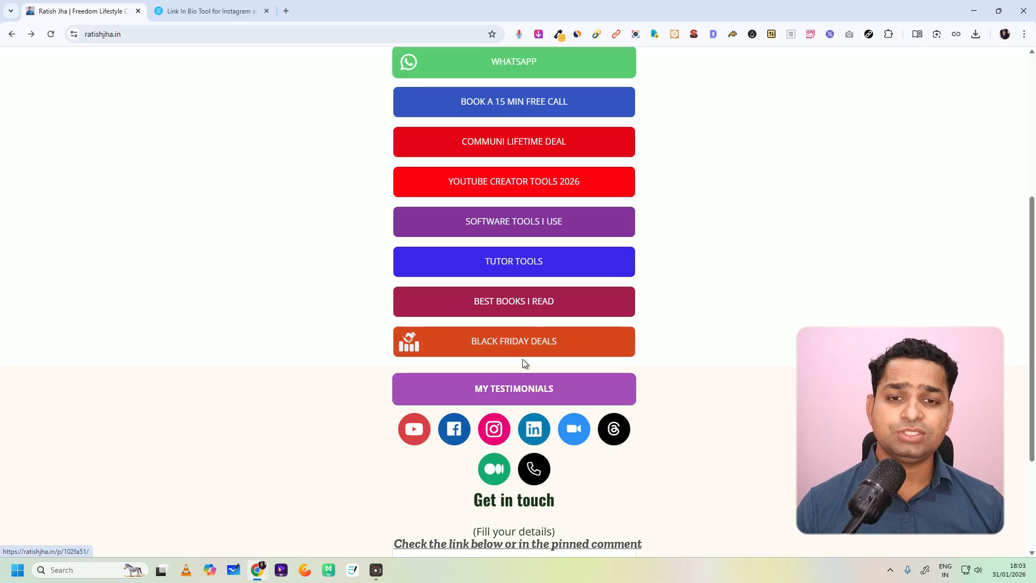
Step: Open the Best Books I Read link in a separate tab and look through its book list
right_click(527, 305)
left_click(556, 313)
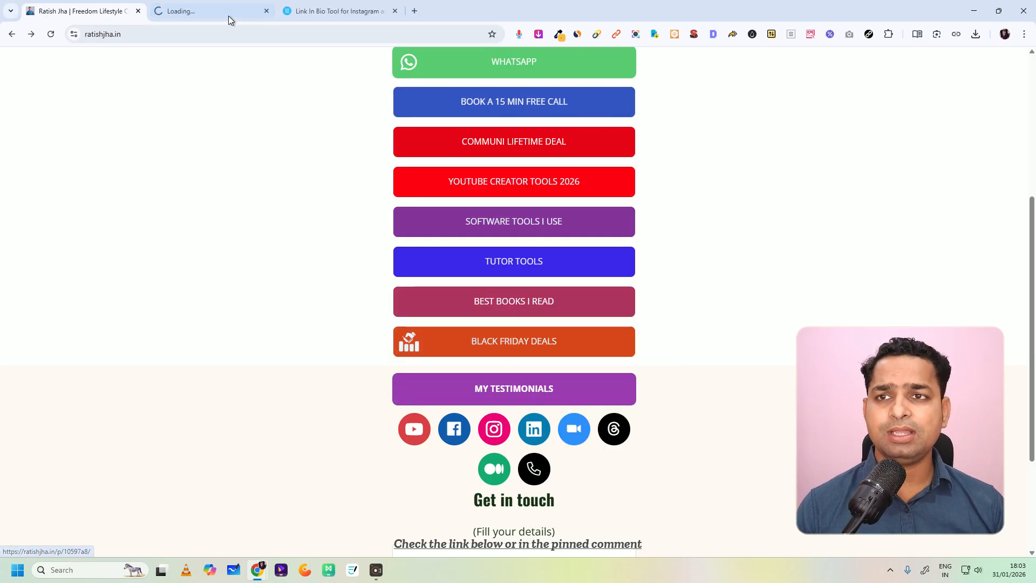
left_click(236, 18)
scroll(439, 160, "down", 18)
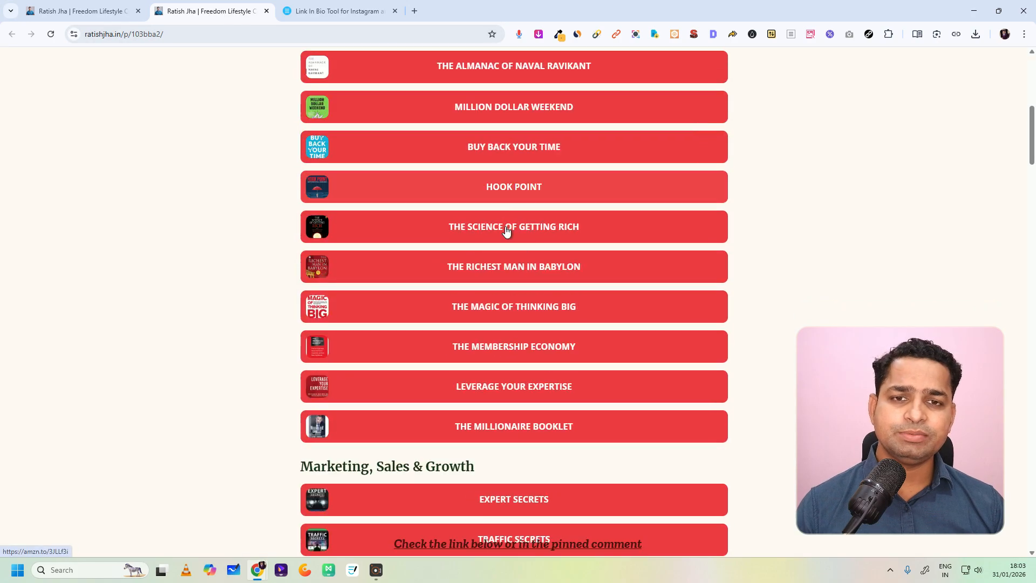
scroll(504, 228, "down", 20)
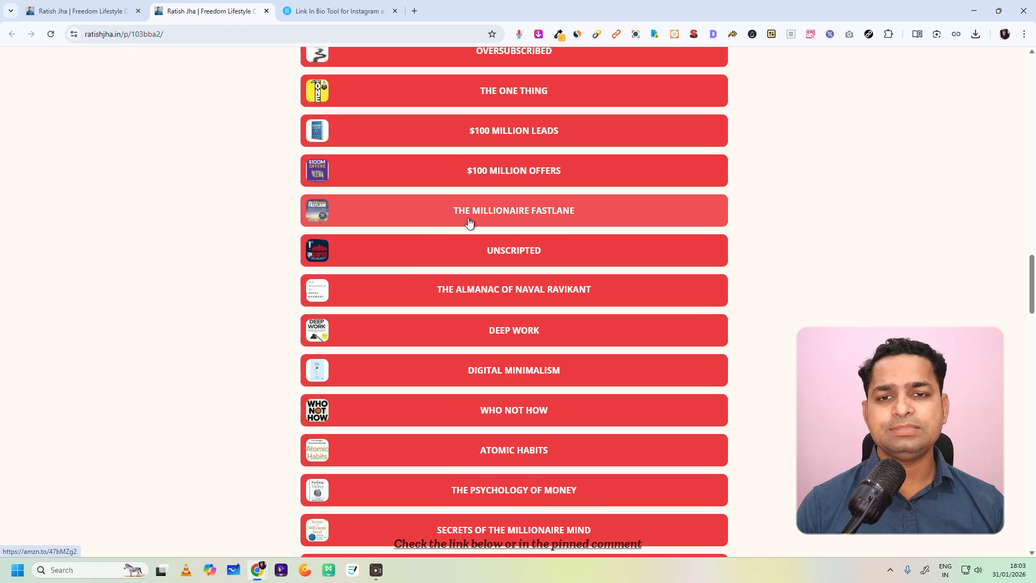
scroll(459, 221, "up", 16)
scroll(458, 221, "up", 15)
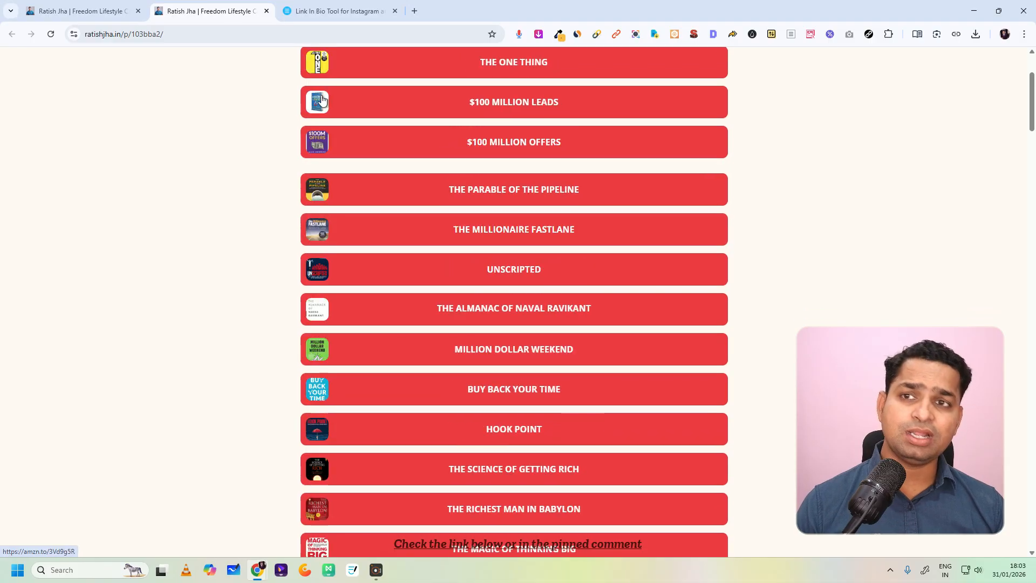
Step: Review the Software Tools I Use page from the link-in-bio home page, and return to the home page's links
left_click(106, 8)
scroll(521, 235, "up", 3)
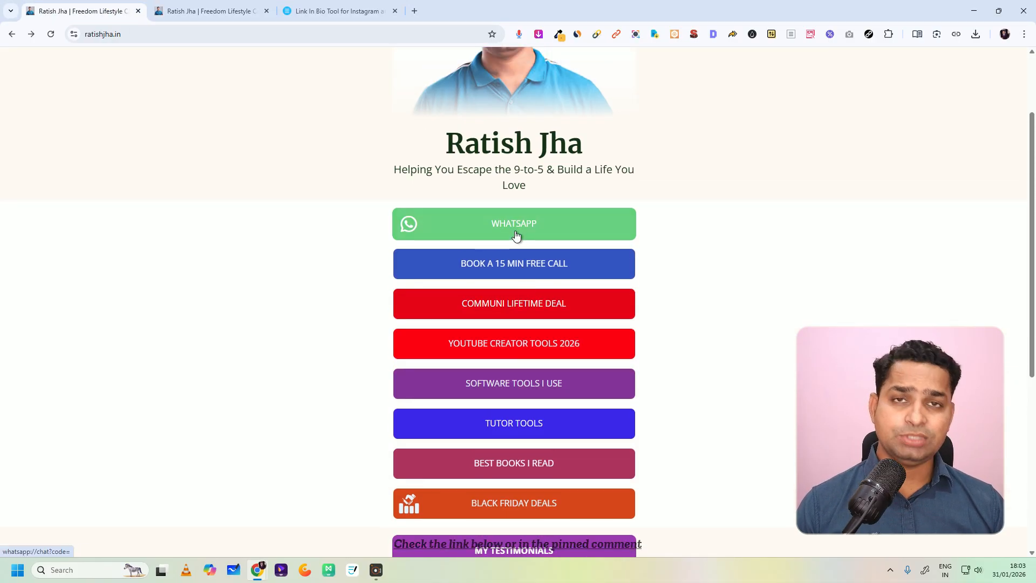
left_click(514, 385)
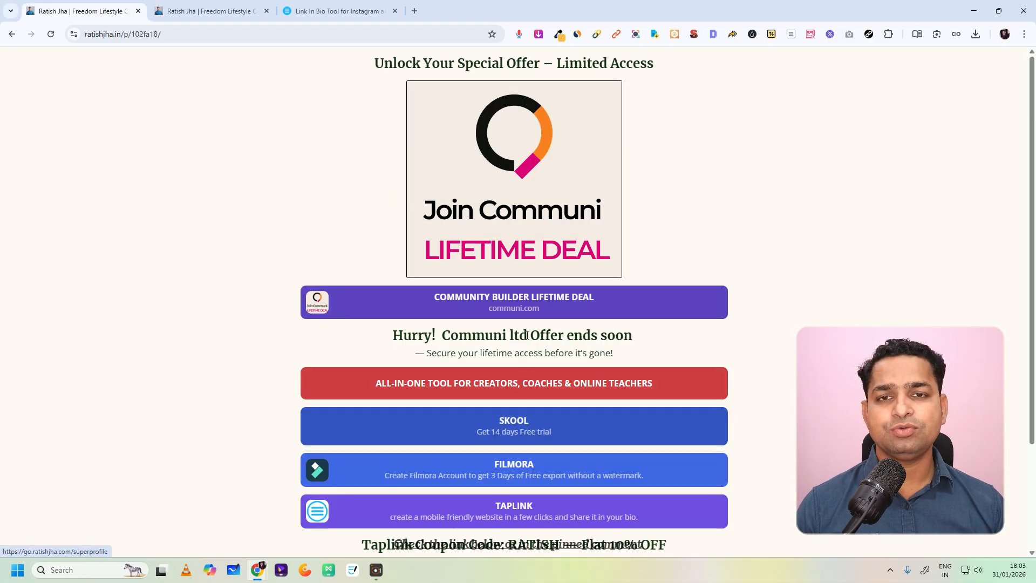
scroll(580, 369, "down", 3)
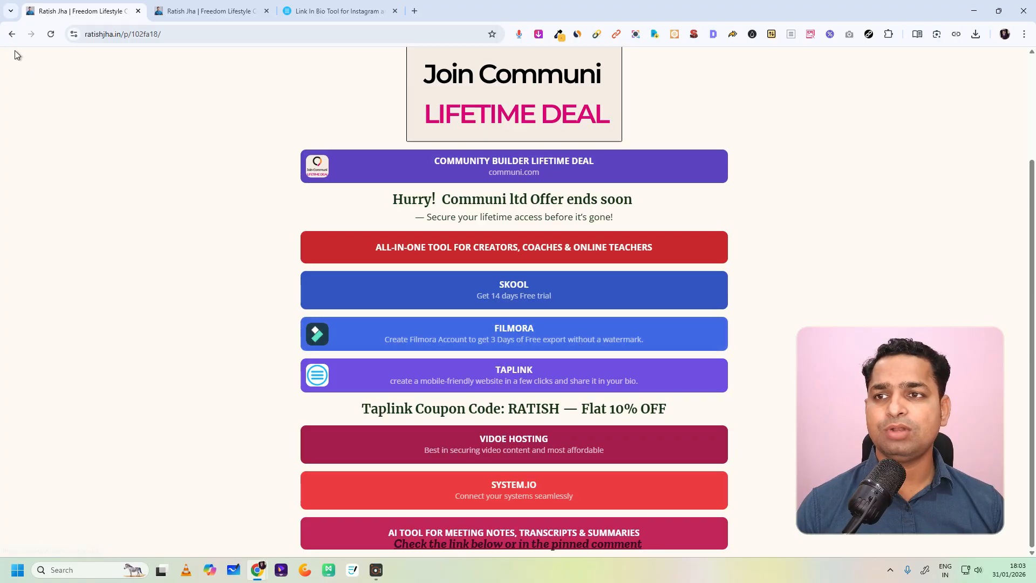
left_click(12, 34)
scroll(531, 305, "down", 3)
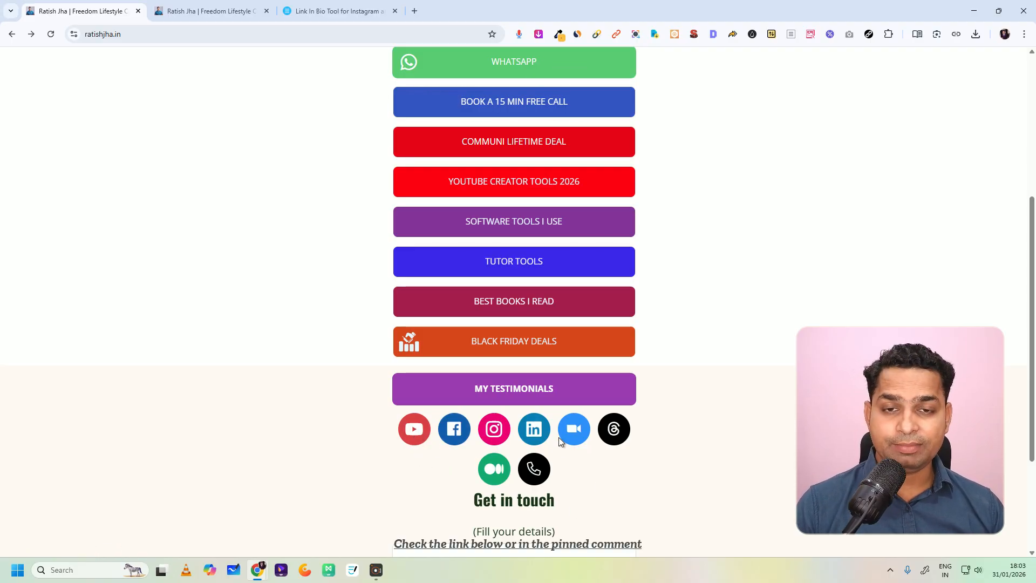
scroll(507, 351, "up", 5)
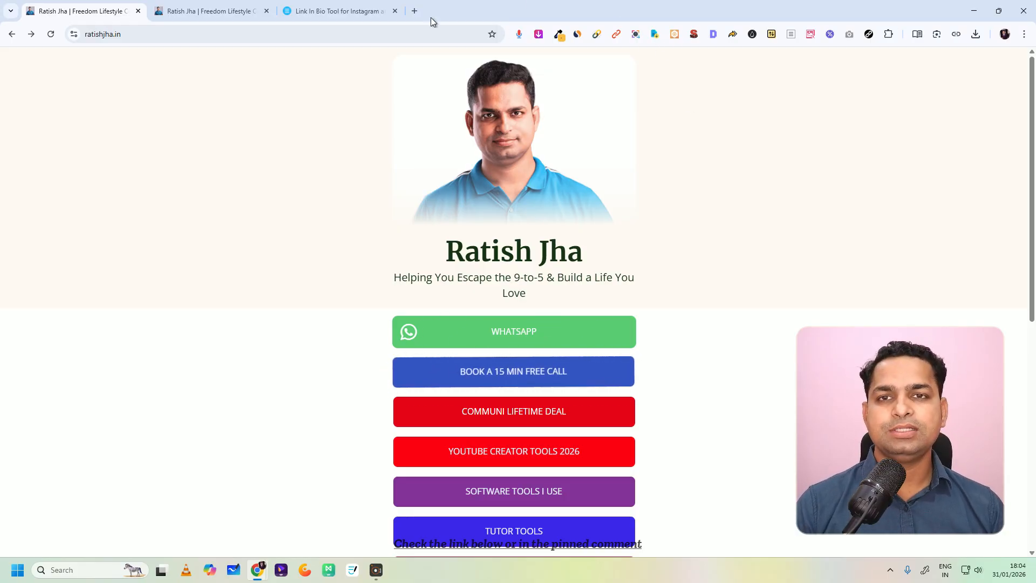
Step: Open the creator's YouTube channel in a new tab, review its description and links, and return to the link-in-bio page
left_click(418, 13)
type("yo")
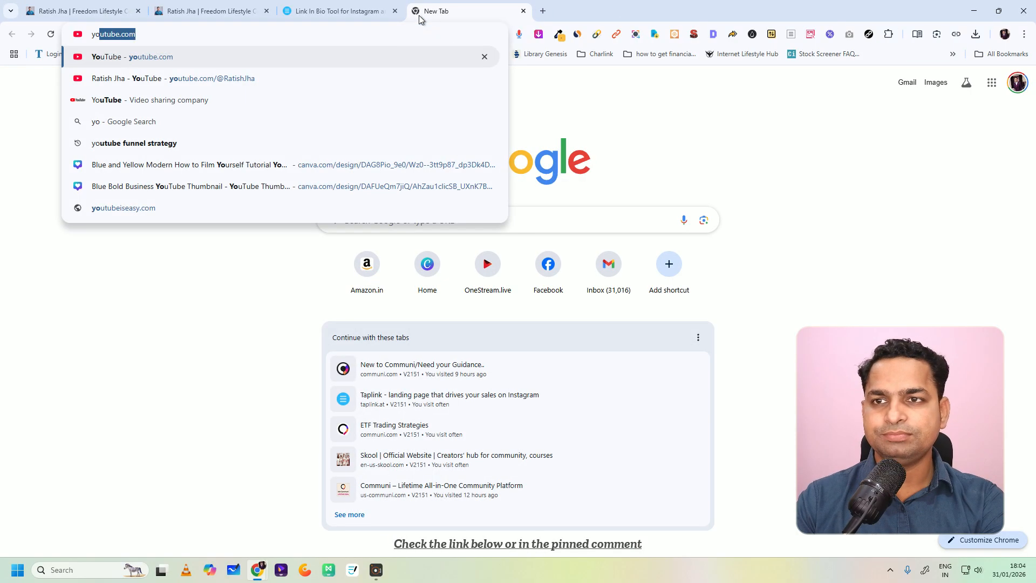
left_click(273, 76)
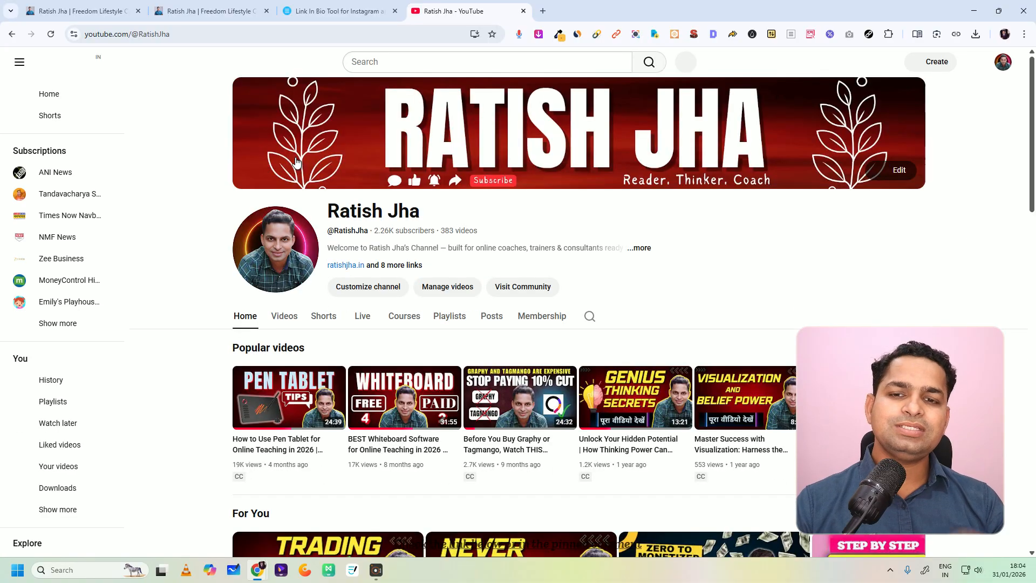
left_click(412, 264)
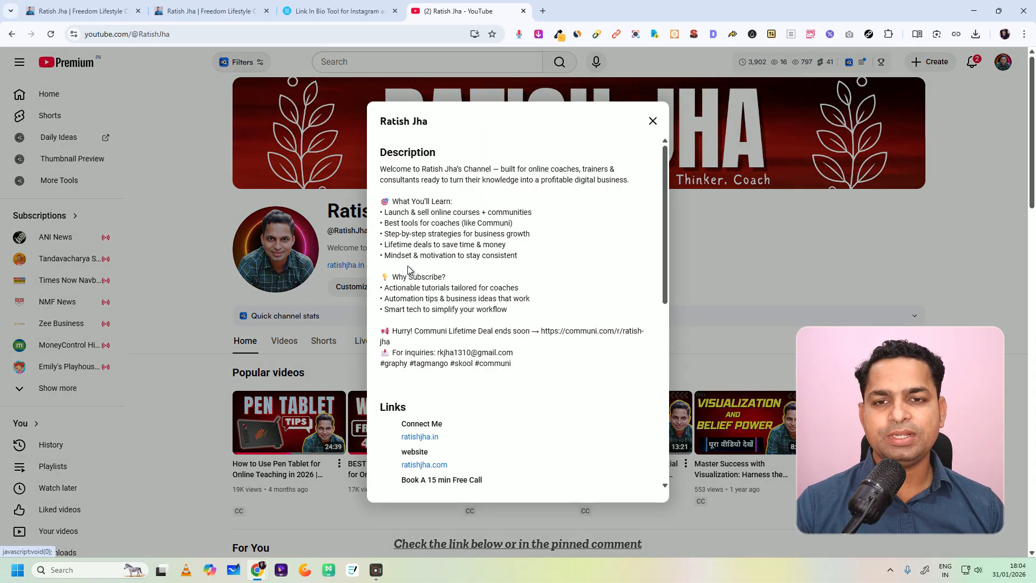
scroll(446, 260, "down", 3)
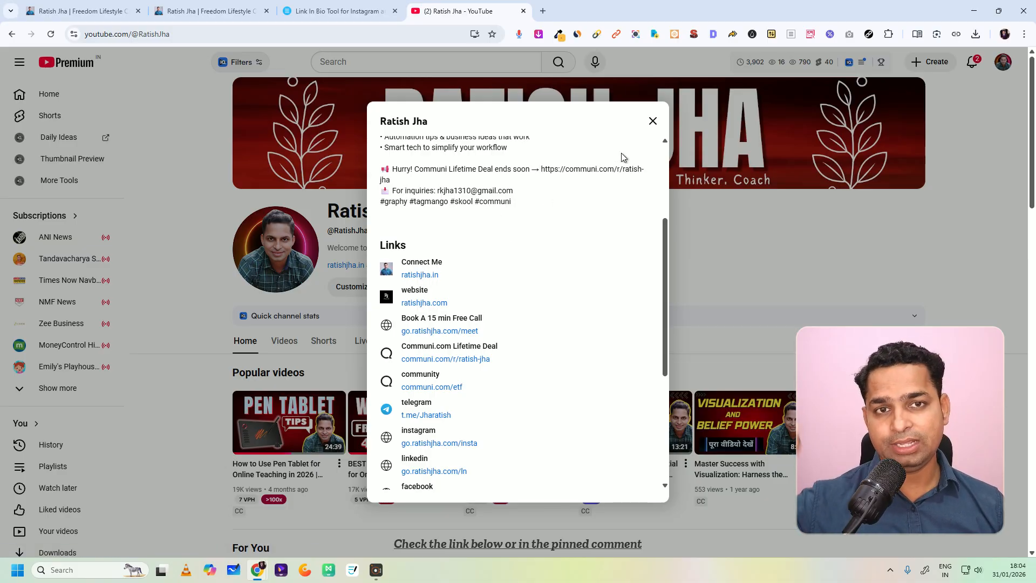
left_click(653, 121)
left_click(84, 11)
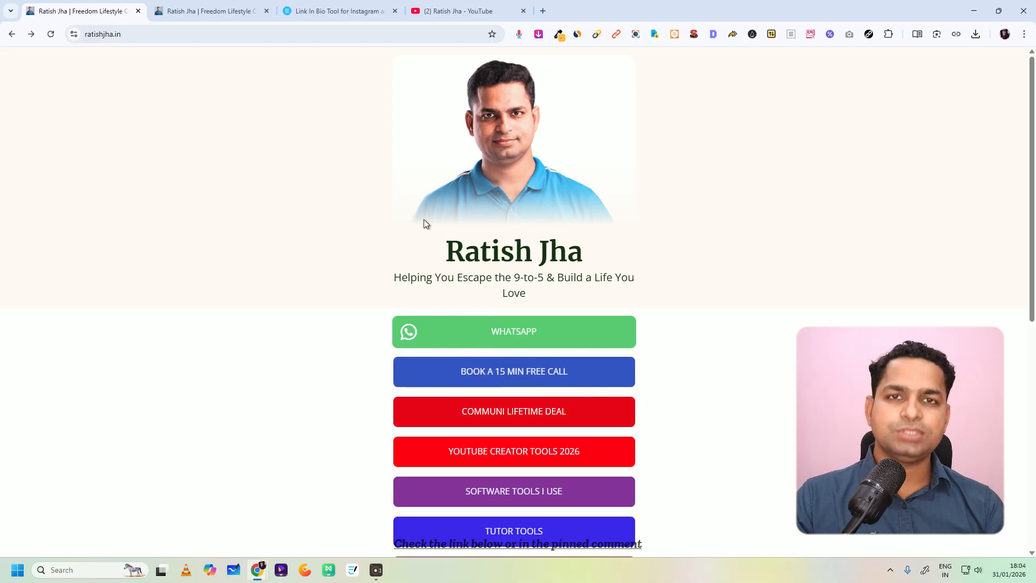
Step: View Taplink's signed-out home page and its email sign-up field in the incognito window, and return to the regular browser window
left_click(345, 11)
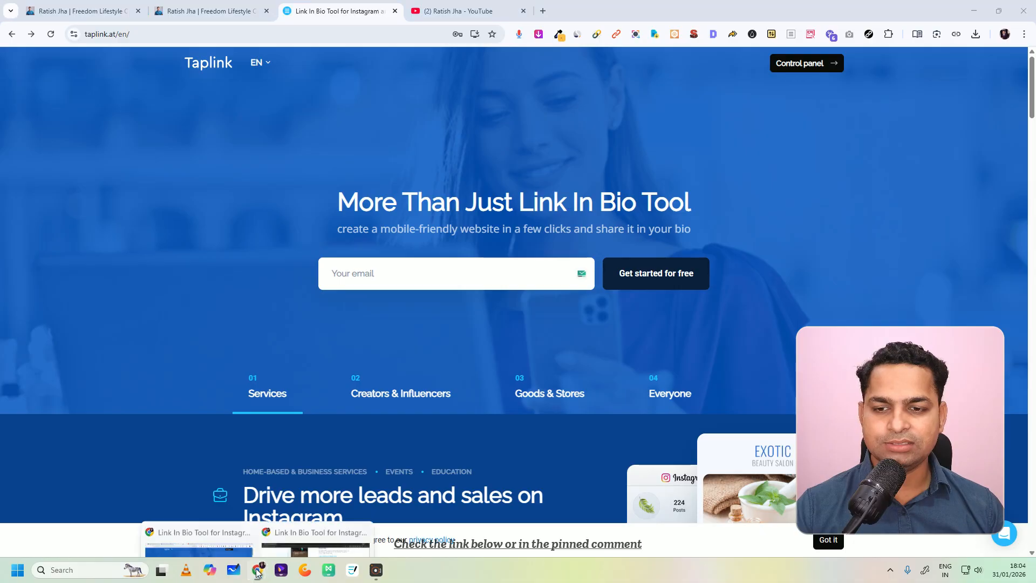
left_click(315, 529)
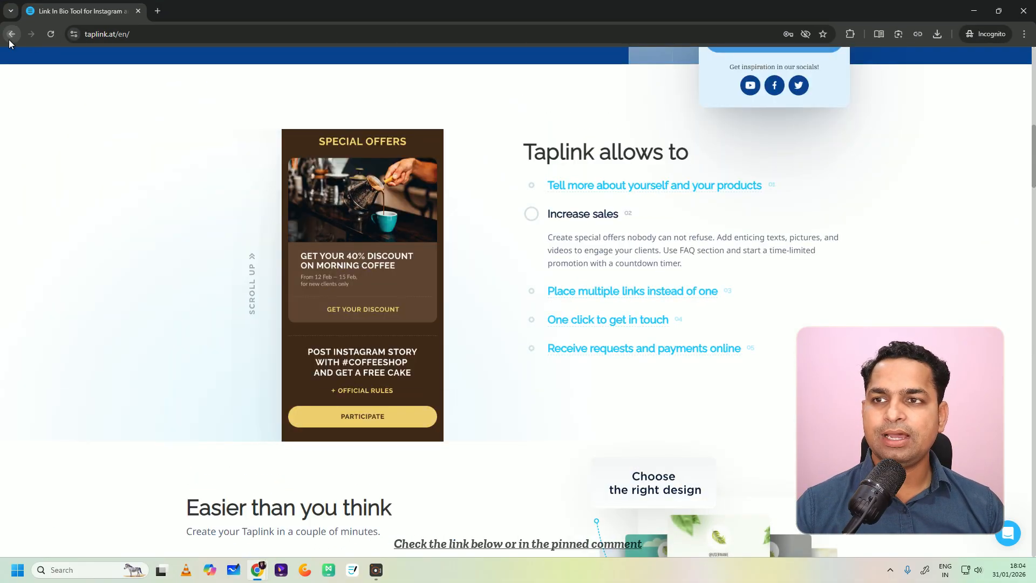
left_click(9, 39)
left_click(154, 32)
type("tap")
key("Return")
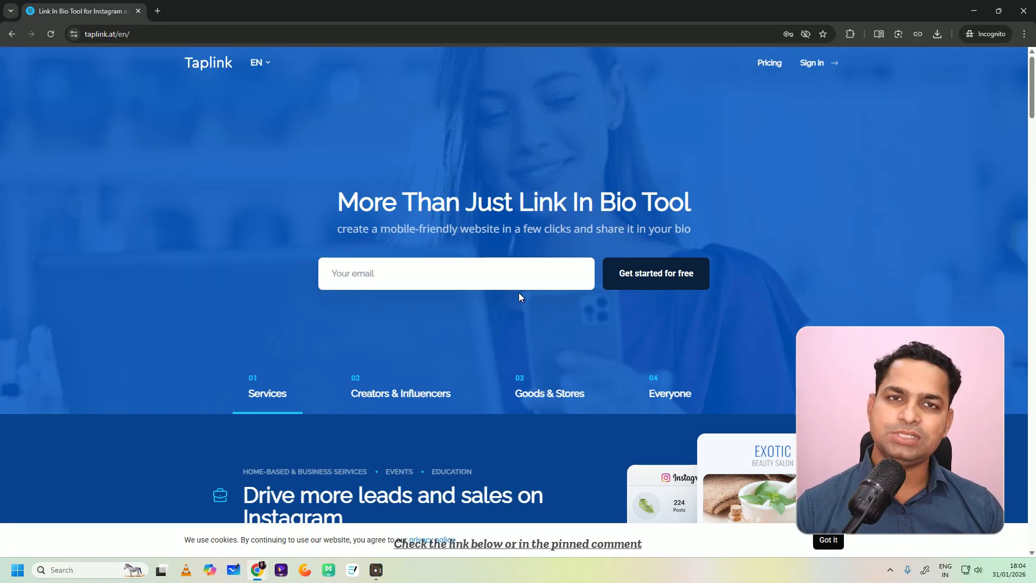
left_click(437, 282)
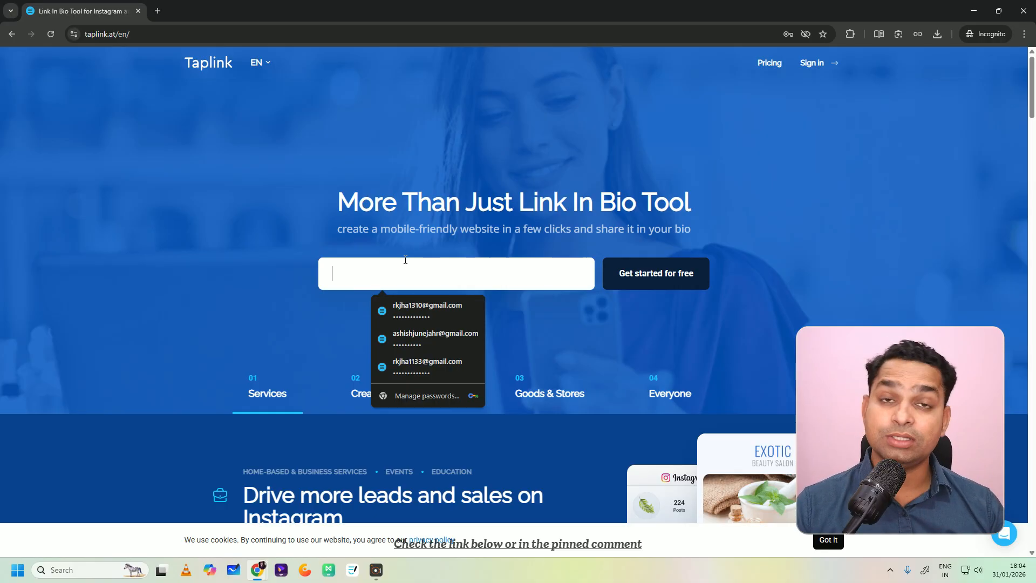
left_click(973, 12)
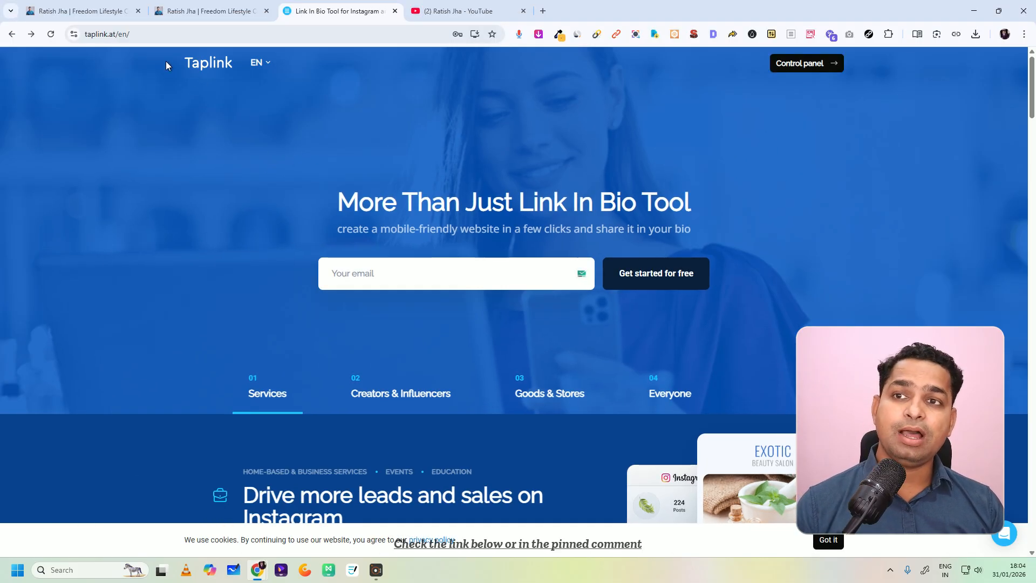
Step: Close the extra tab showing the My Favorite Books page, leaving the link-in-bio home page open
left_click(172, 5)
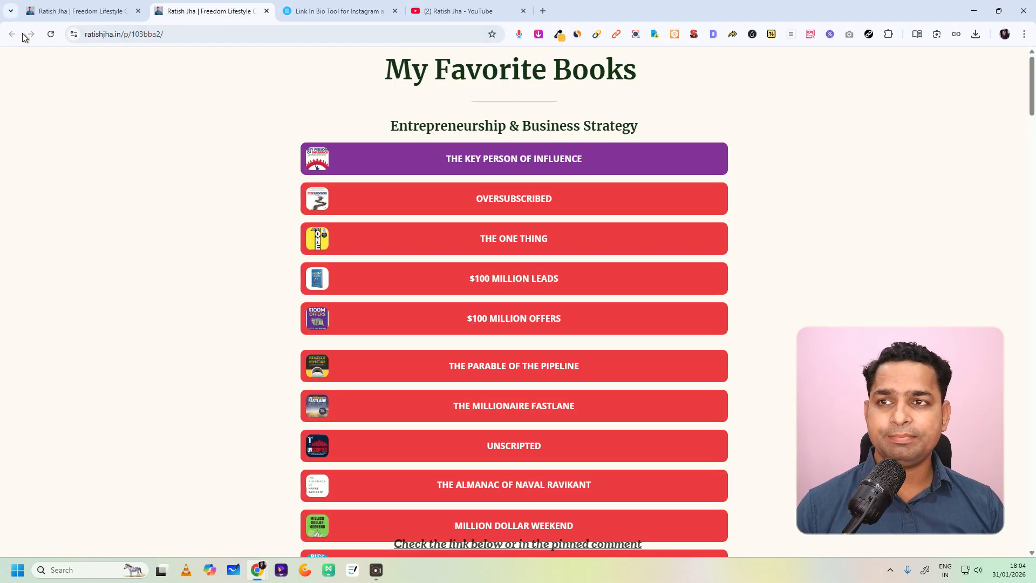
left_click(73, 8)
left_click(266, 11)
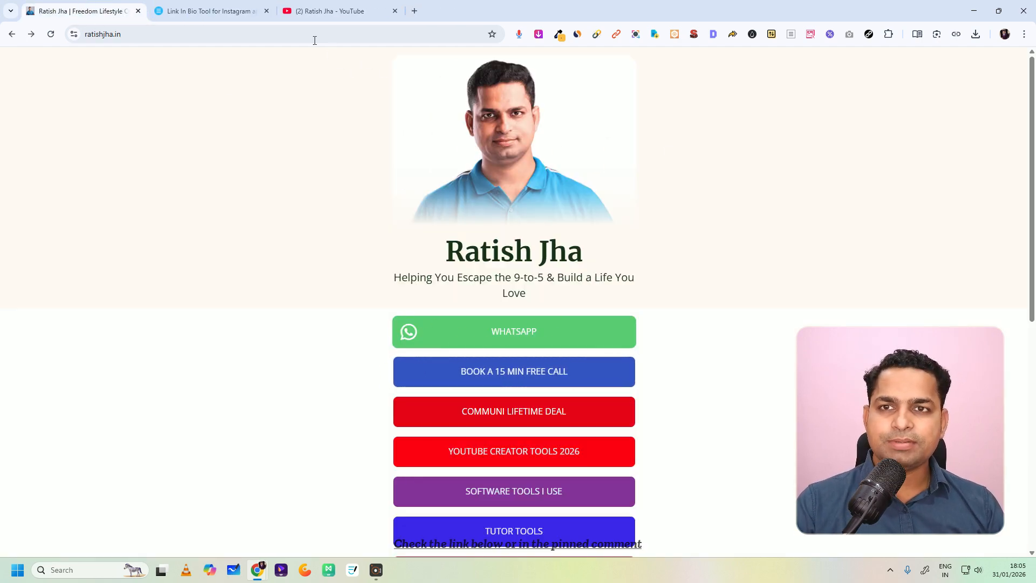
Step: Open the My profiles overview in the Taplink account and start creating a new profile
left_click(238, 4)
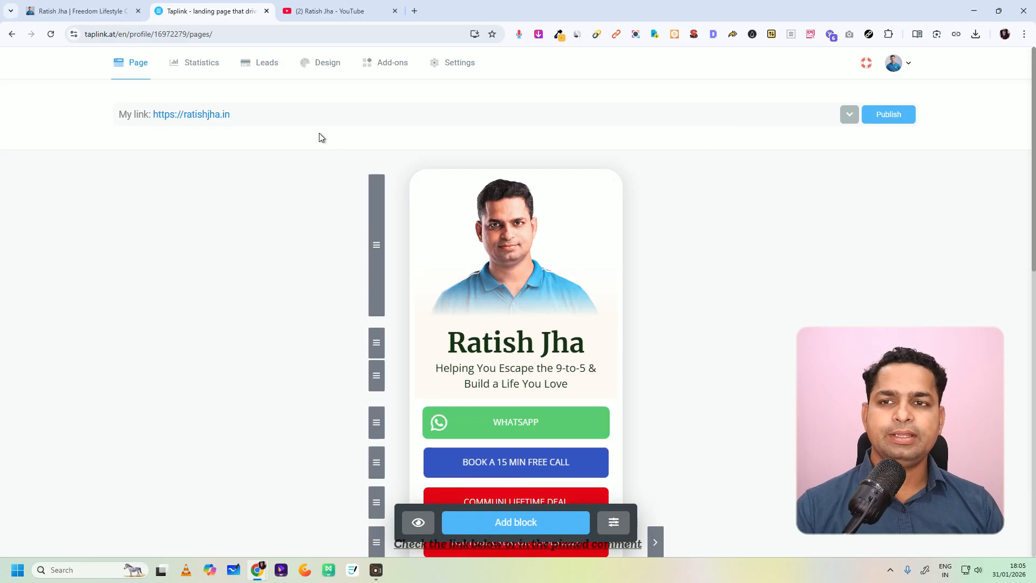
left_click(906, 65)
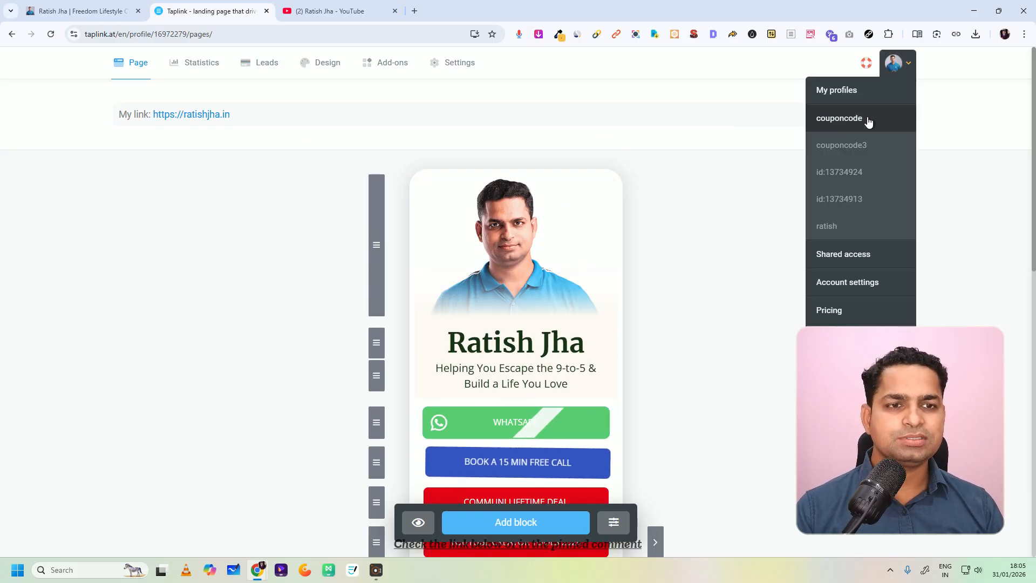
left_click(848, 93)
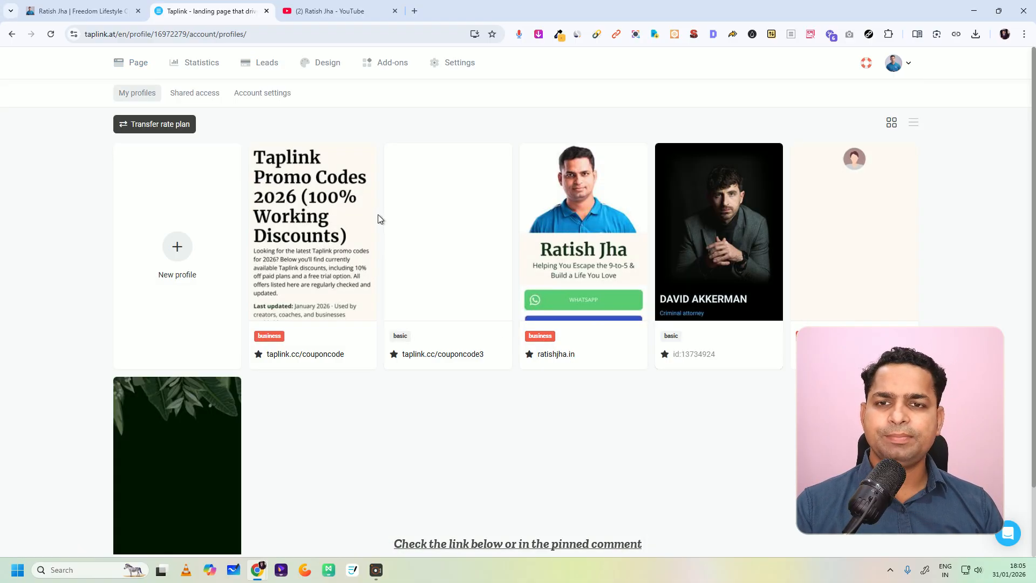
scroll(256, 318, "down", 2)
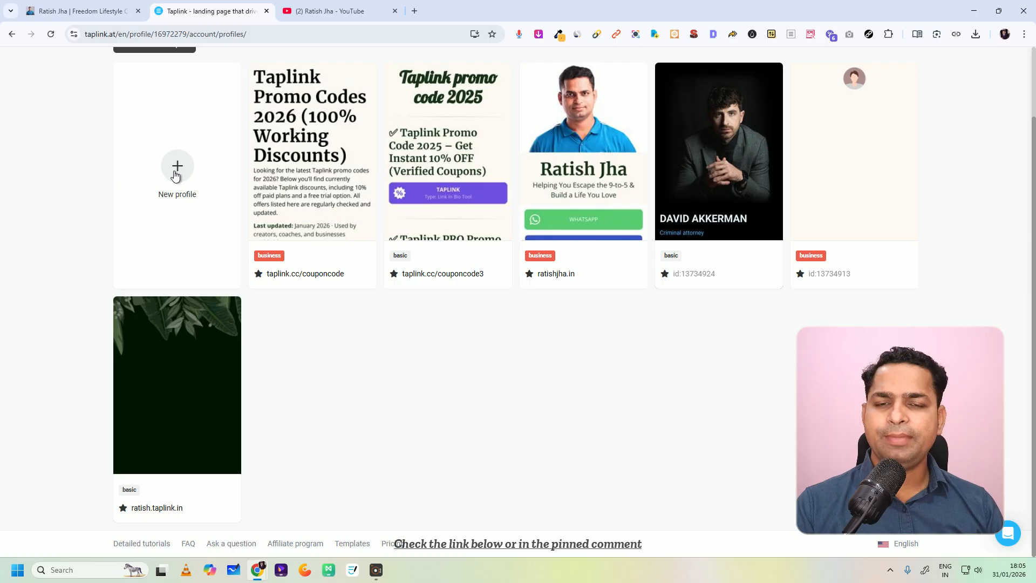
scroll(174, 176, "up", 2)
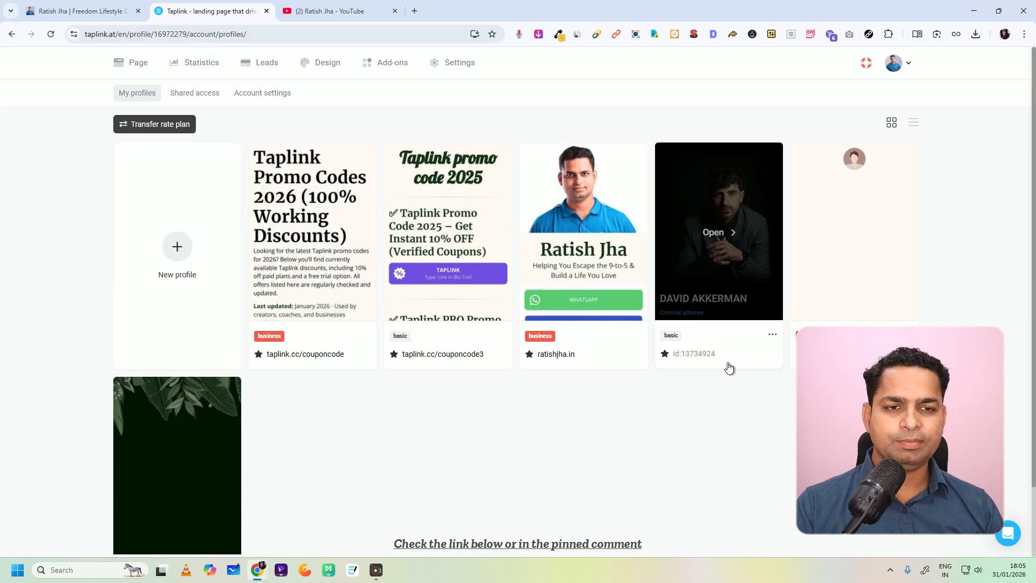
scroll(729, 367, "down", 2)
left_click(182, 172)
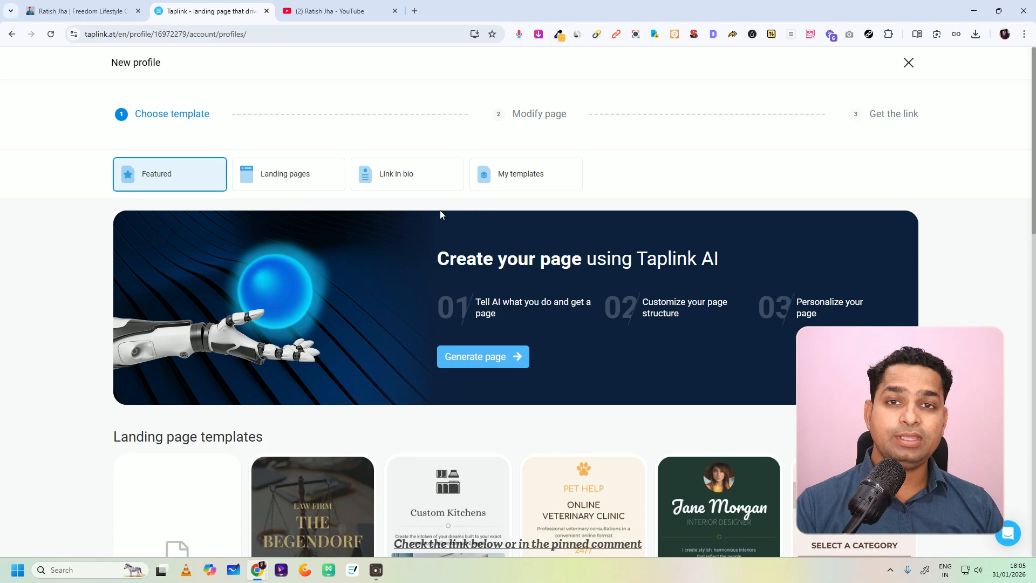
Step: Look through the new profile's template choices, including the AI page generator, the blank template, landing page templates and categories
scroll(399, 216, "down", 5)
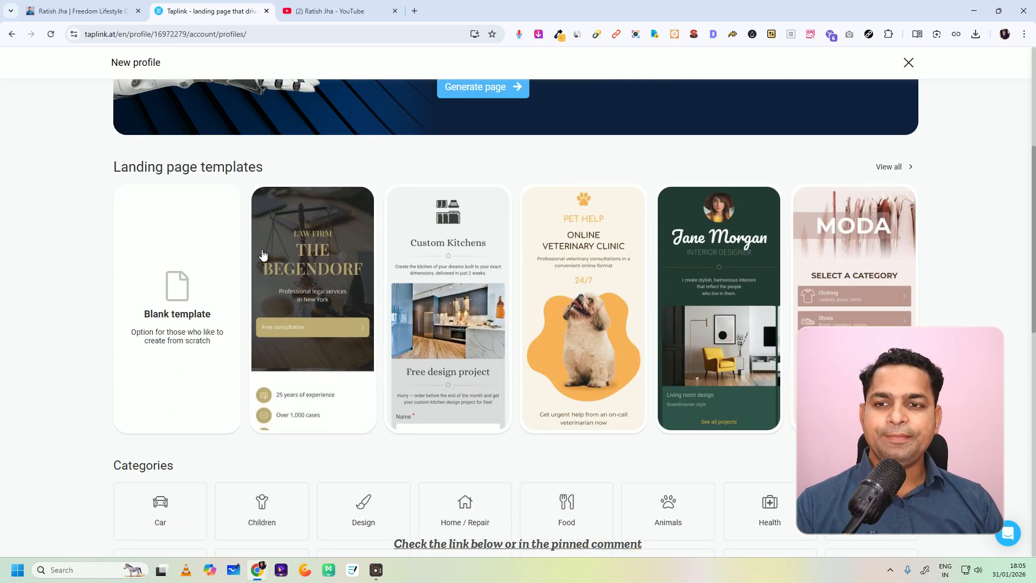
scroll(263, 255, "down", 2)
scroll(243, 254, "up", 7)
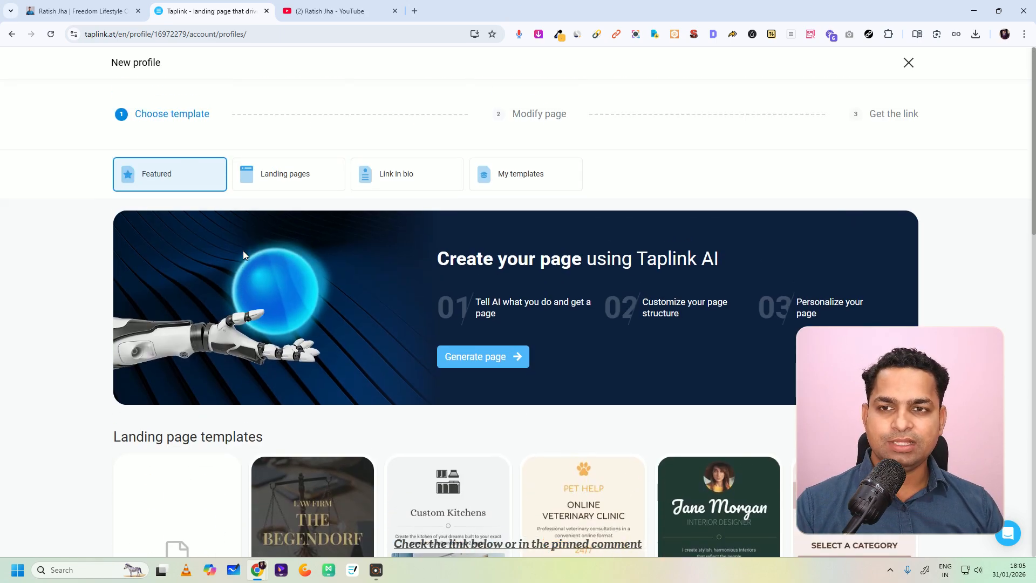
scroll(205, 355, "down", 4)
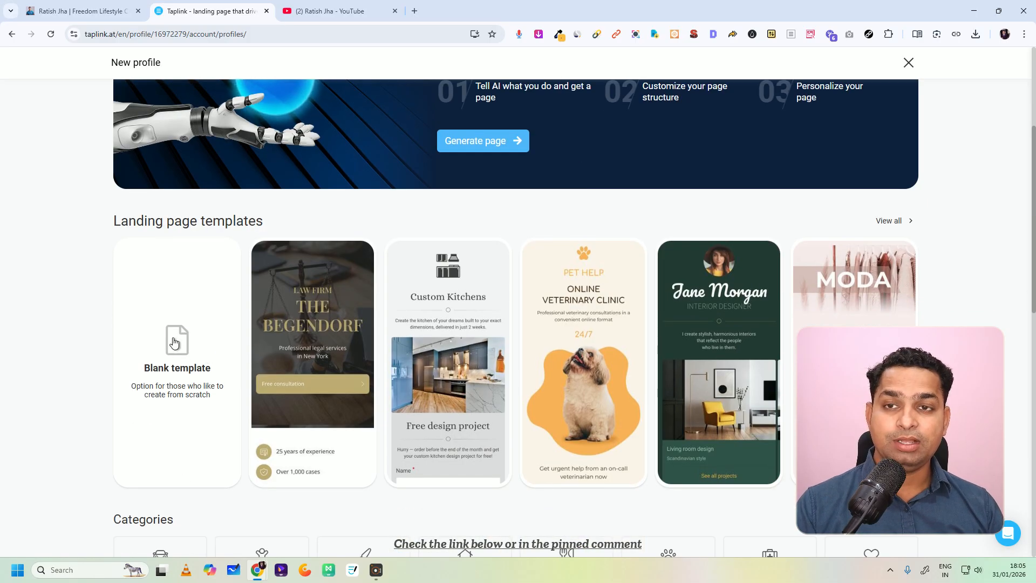
scroll(173, 342, "up", 4)
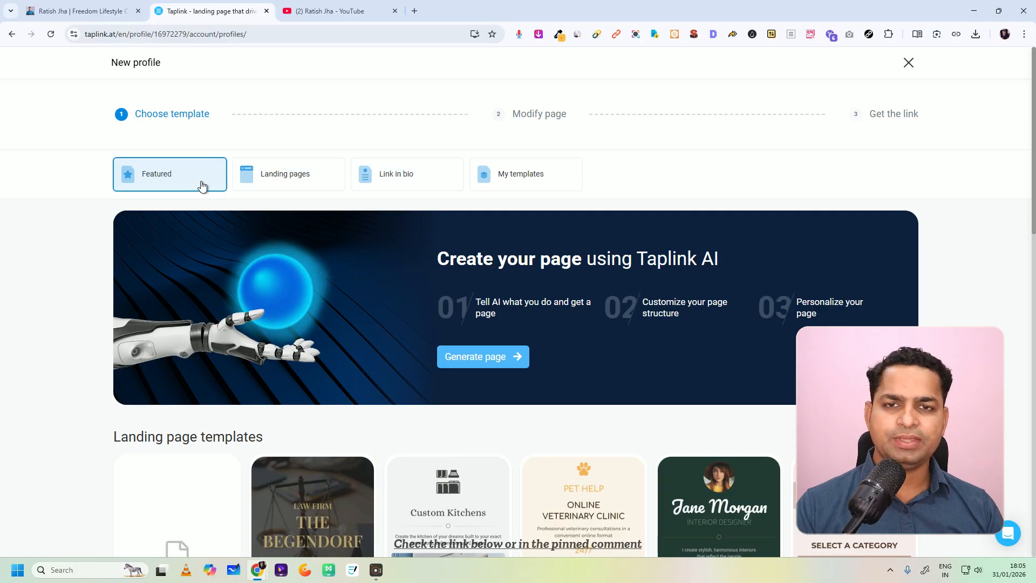
Step: Look through the featured templates and categories, and view the landing page templates in the Design category
scroll(422, 379, "down", 4)
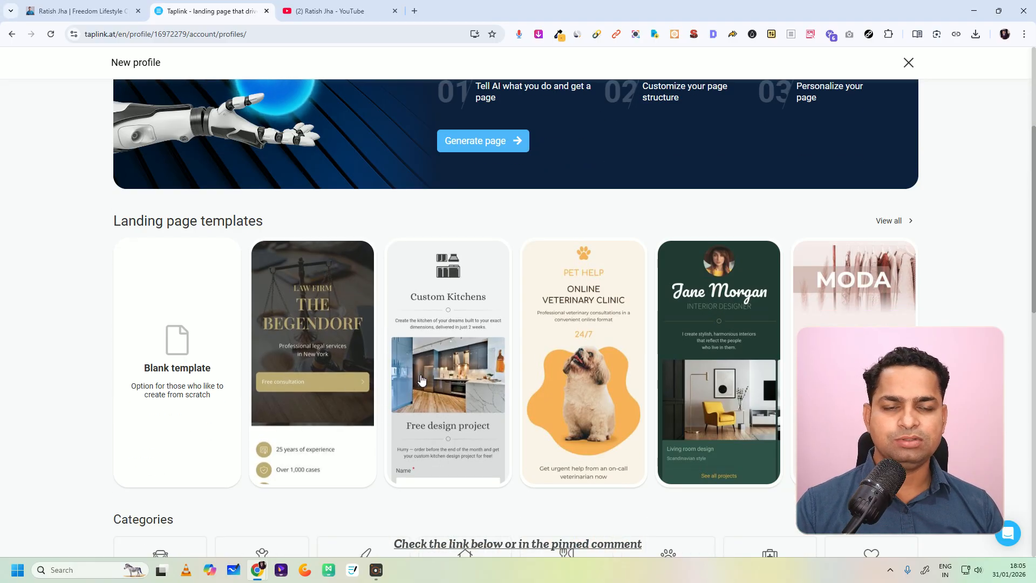
scroll(422, 380, "down", 4)
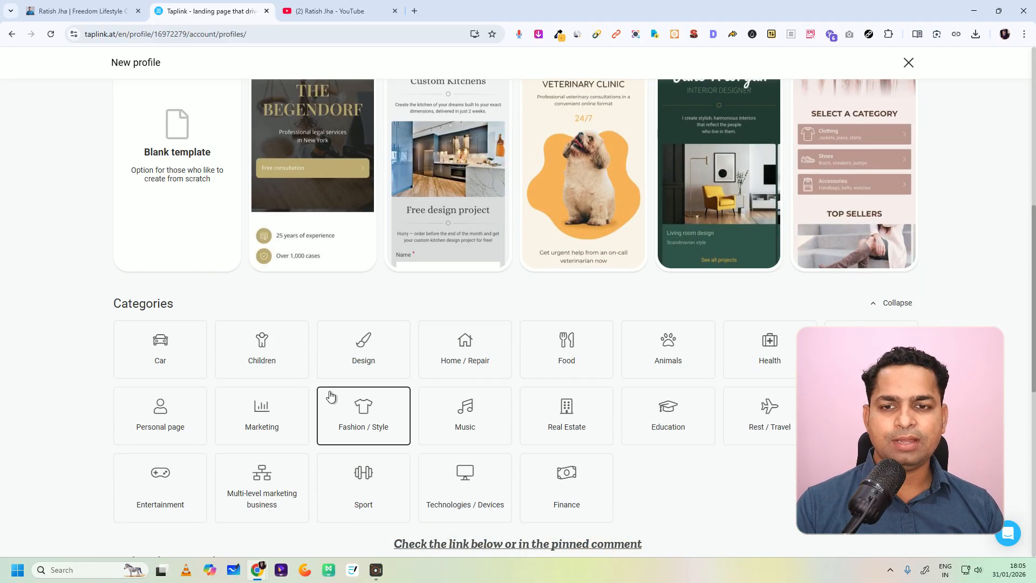
left_click(370, 348)
scroll(426, 328, "down", 3)
scroll(426, 328, "down", 2)
scroll(377, 329, "up", 5)
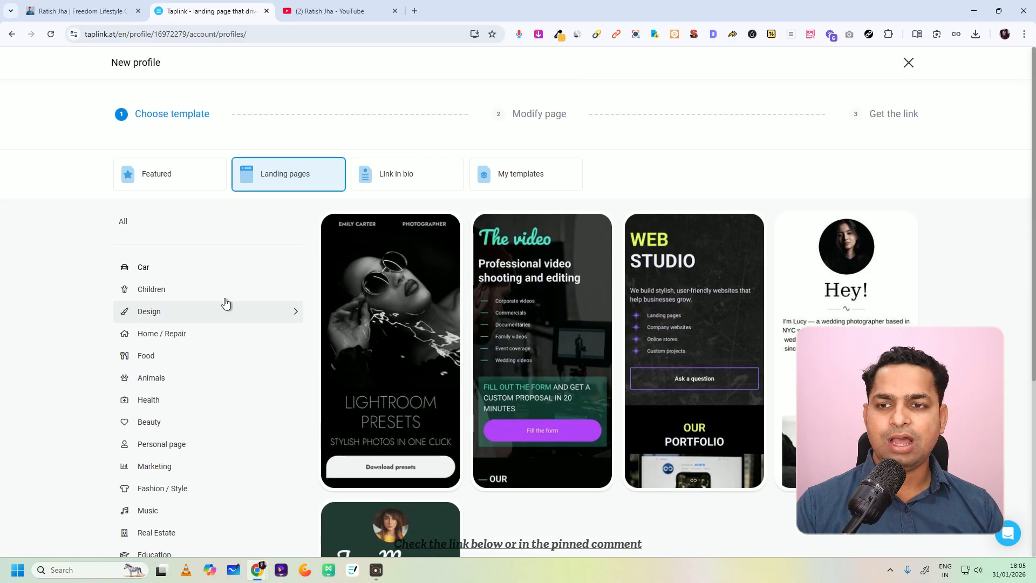
Step: Browse the landing page templates in the Home / Repair, Food, Real Estate, Fashion / Style and Marketing categories
left_click(210, 335)
left_click(167, 362)
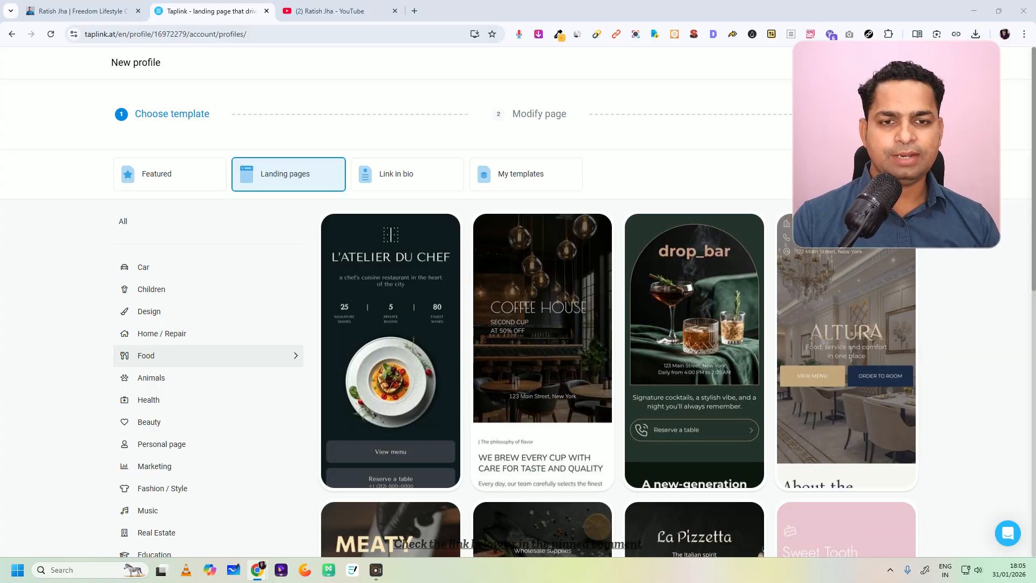
scroll(346, 297, "down", 4)
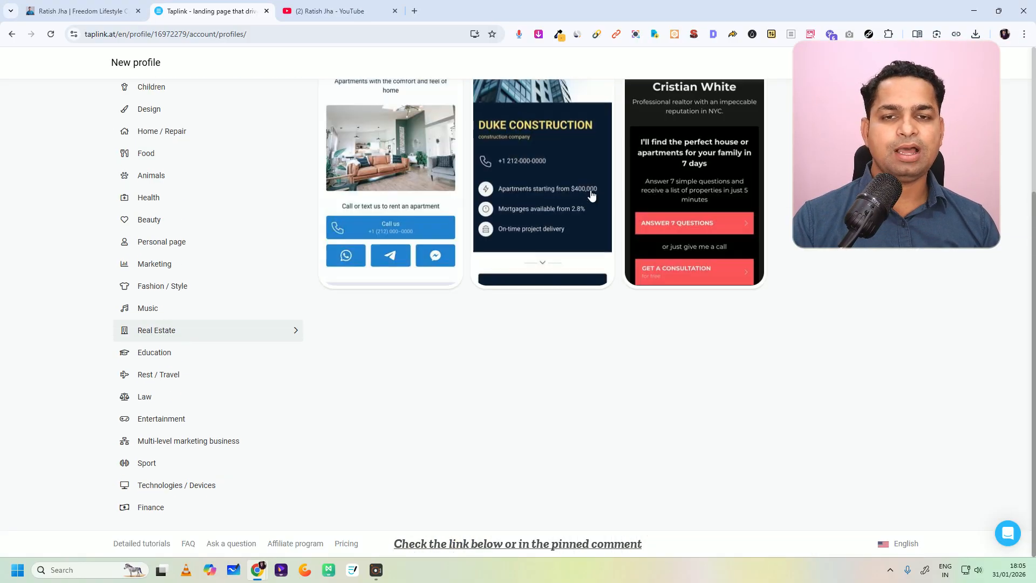
scroll(736, 293, "up", 3)
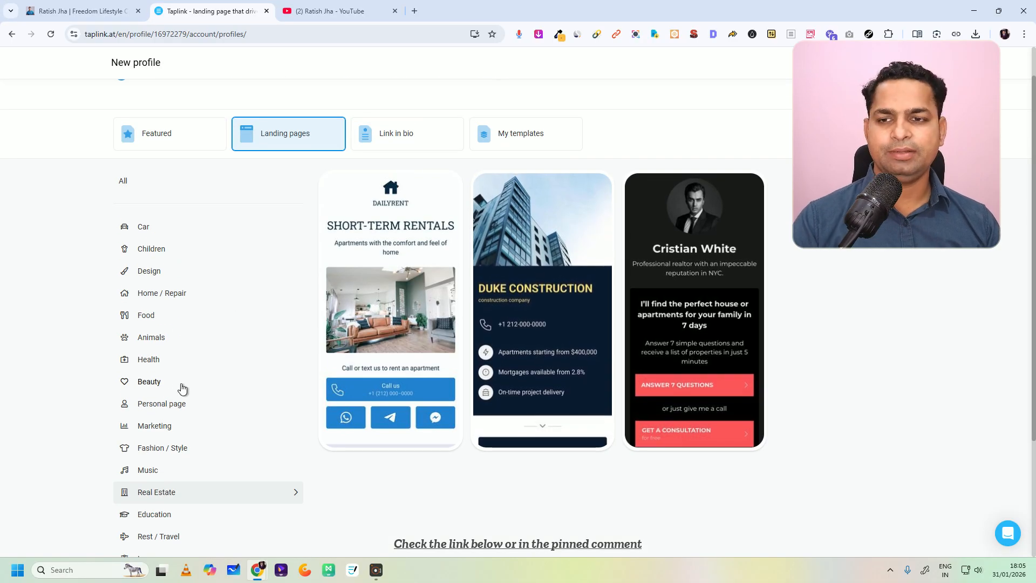
scroll(145, 358, "down", 3)
left_click(151, 286)
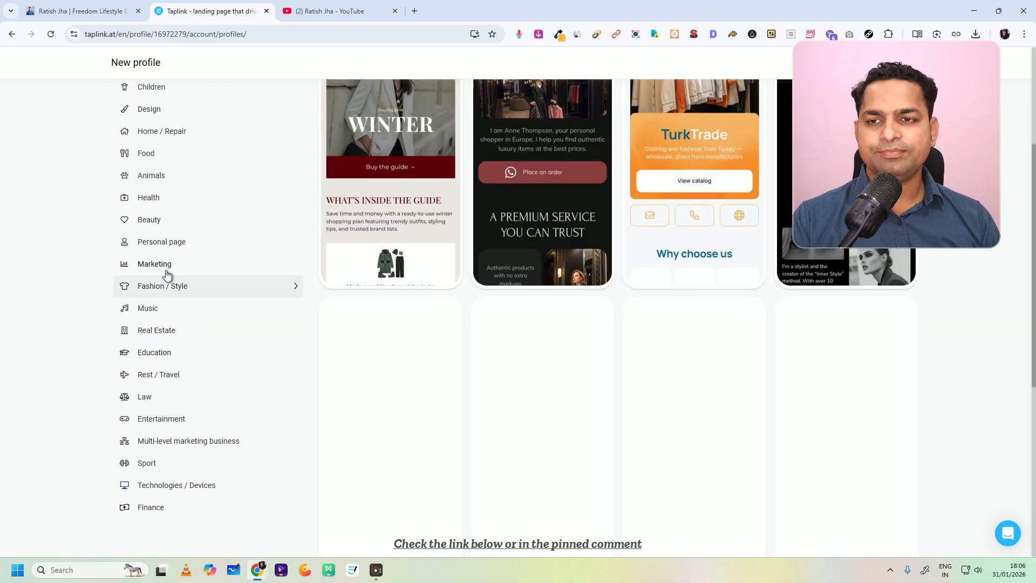
left_click(164, 264)
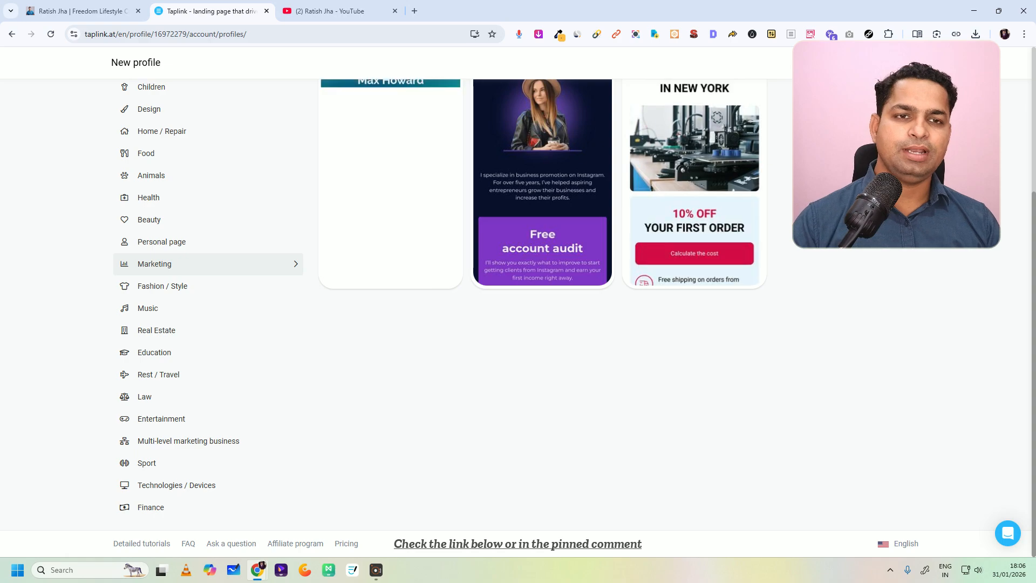
scroll(406, 237, "up", 3)
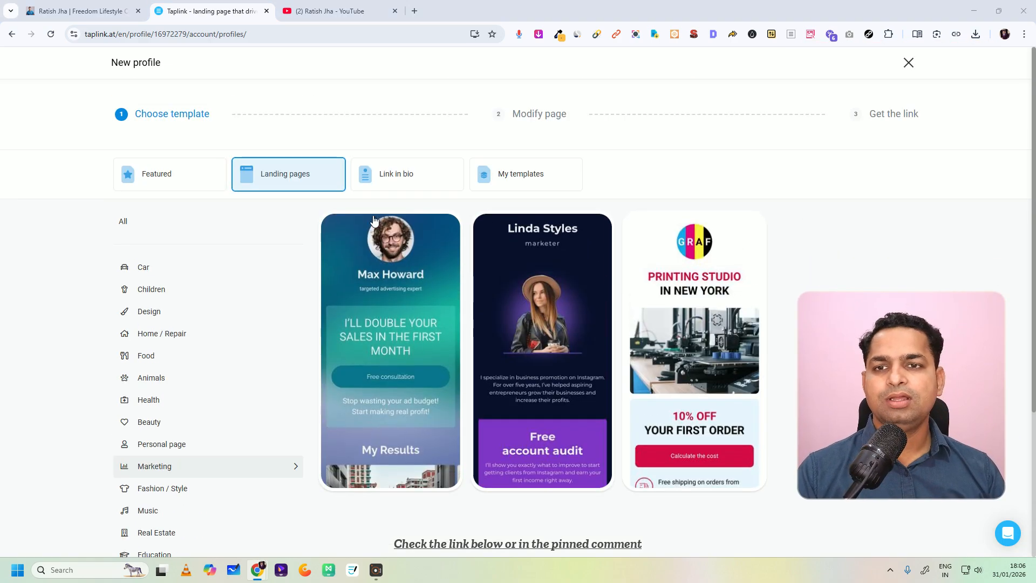
Step: View the Link in bio templates, and create a new profile from the Blank template among the featured ones
left_click(384, 175)
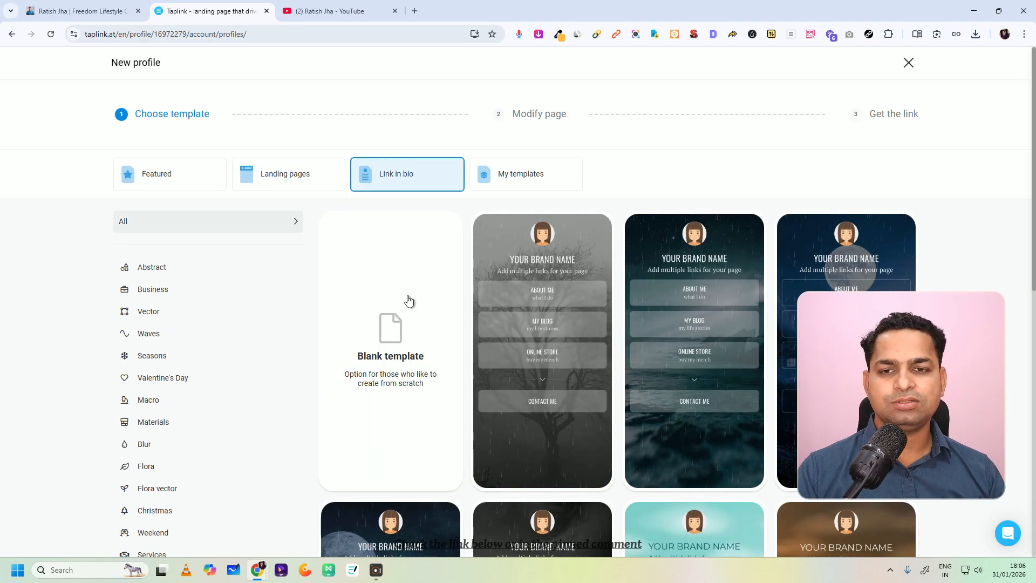
left_click(155, 173)
scroll(259, 235, "down", 4)
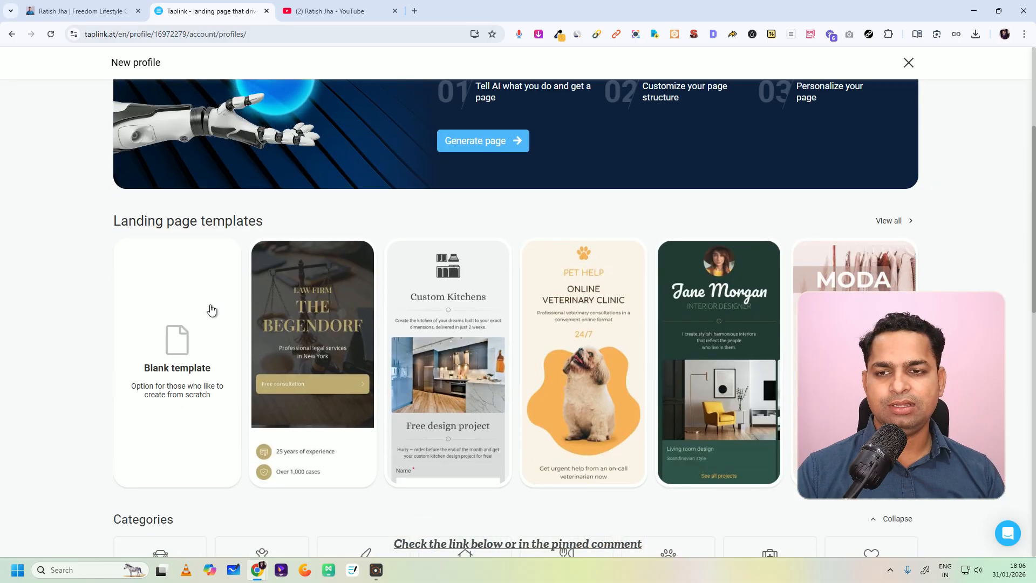
left_click(212, 307)
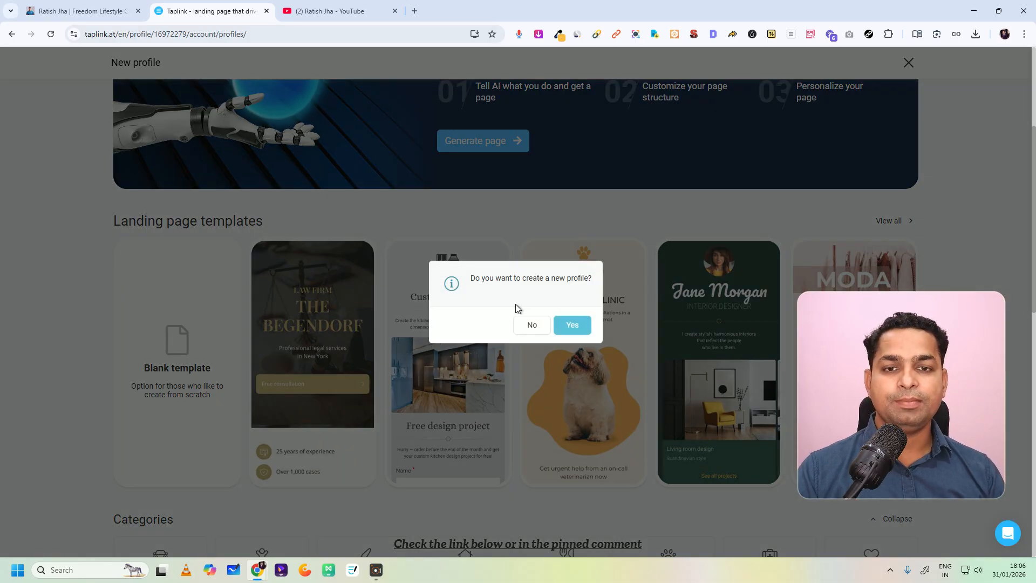
left_click(572, 325)
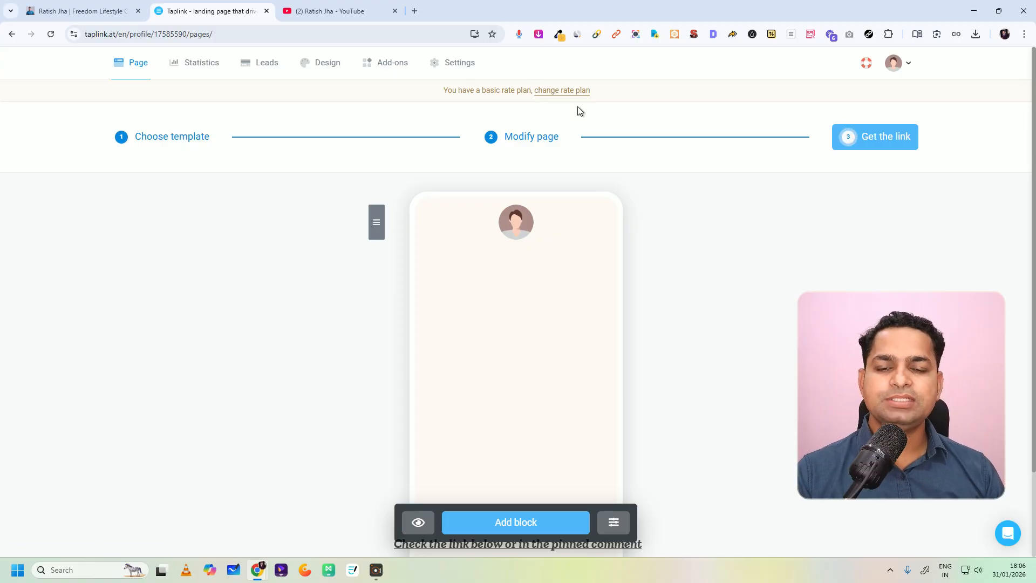
Step: View the avatar block's content options on the new blank page, and close them without making changes
scroll(635, 254, "down", 2)
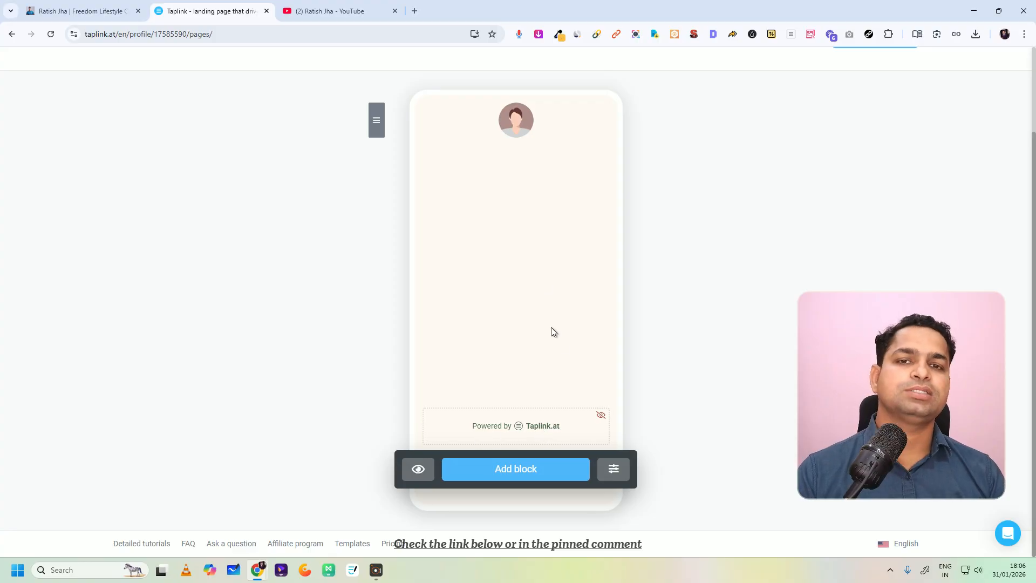
left_click(518, 127)
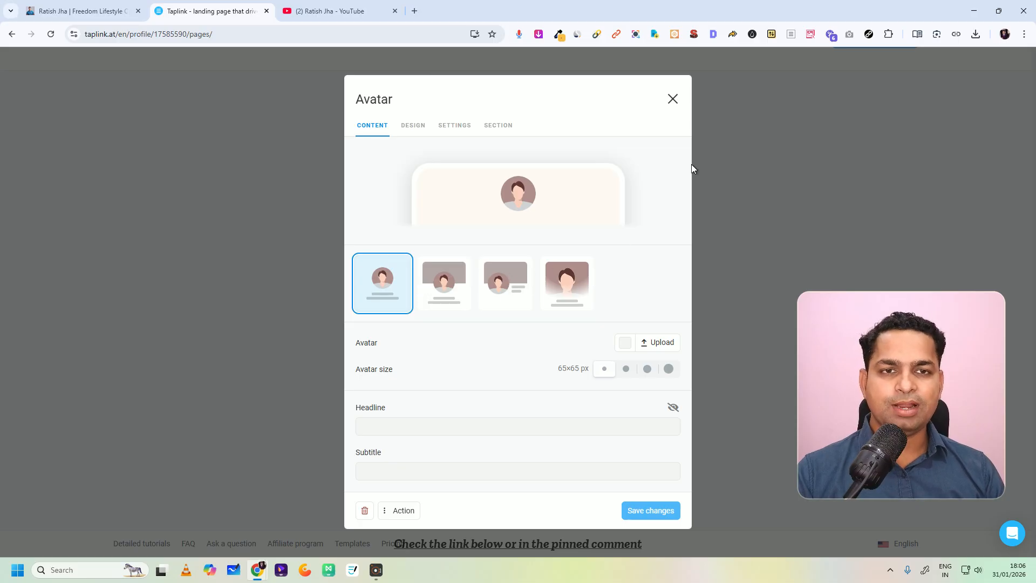
left_click(673, 99)
Step: Switch to the incognito window's Taplink home page and compare the features and prices of the Basic, Pro and Business plans
mouse_move(257, 570)
left_click(326, 528)
scroll(480, 324, "down", 6)
scroll(480, 285, "down", 12)
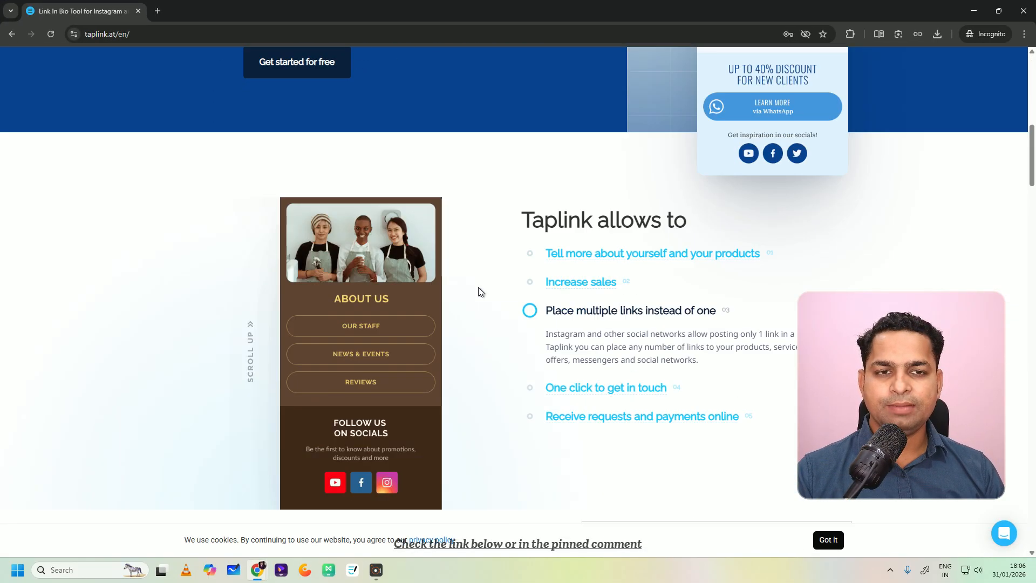
scroll(478, 293, "up", 18)
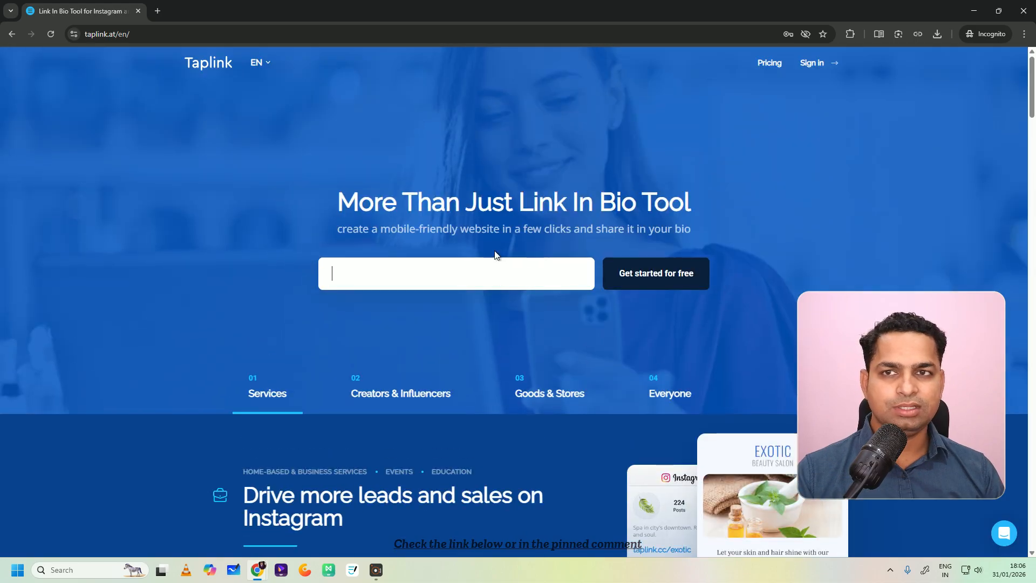
scroll(485, 281, "down", 15)
scroll(492, 302, "down", 12)
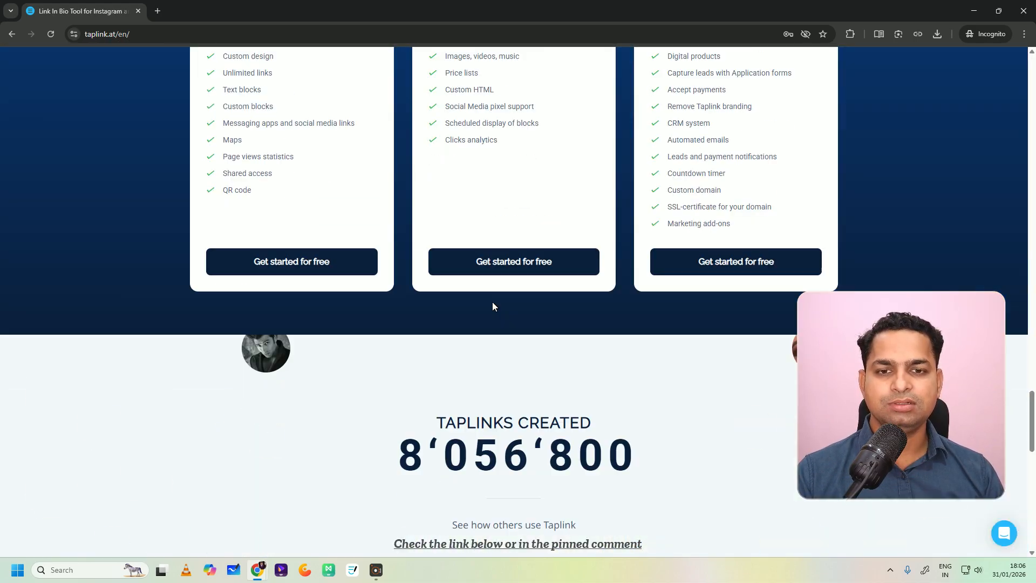
scroll(492, 302, "up", 4)
scroll(432, 300, "down", 2)
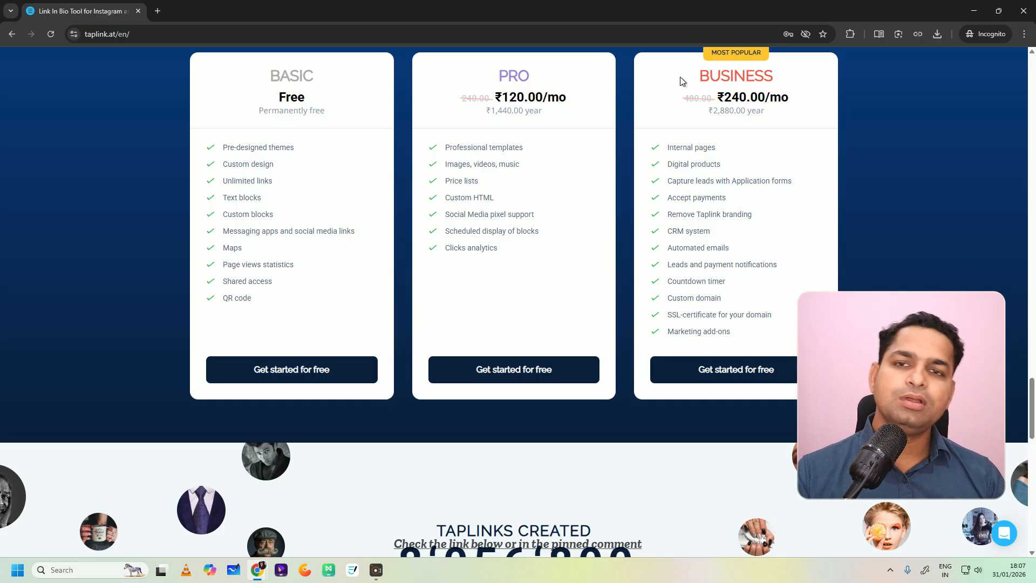
mouse_move(267, 177)
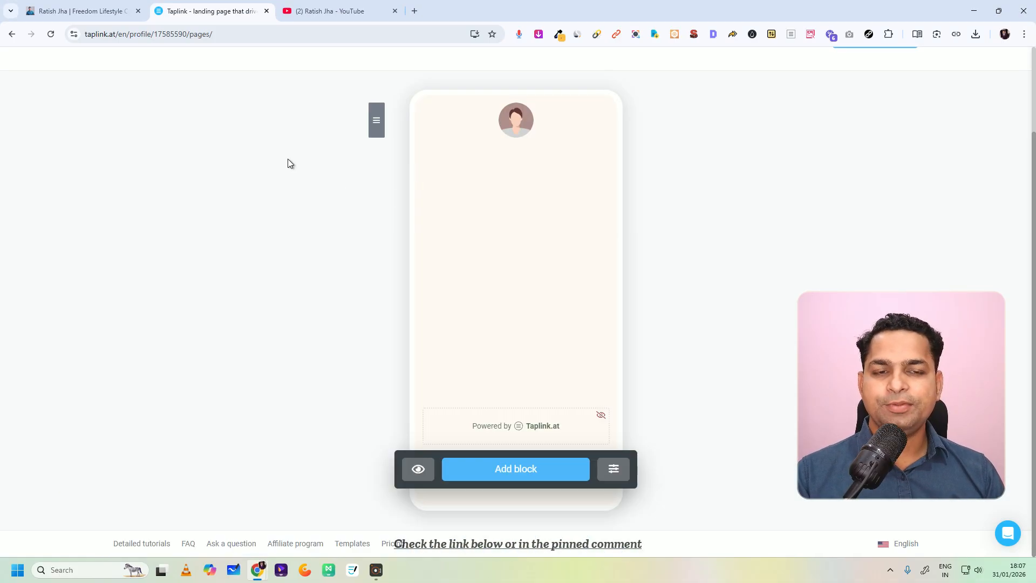
Step: Open the rate plan comparison for the new profile and review the features included in each plan
scroll(606, 279, "up", 2)
left_click_drag(447, 90, 531, 91)
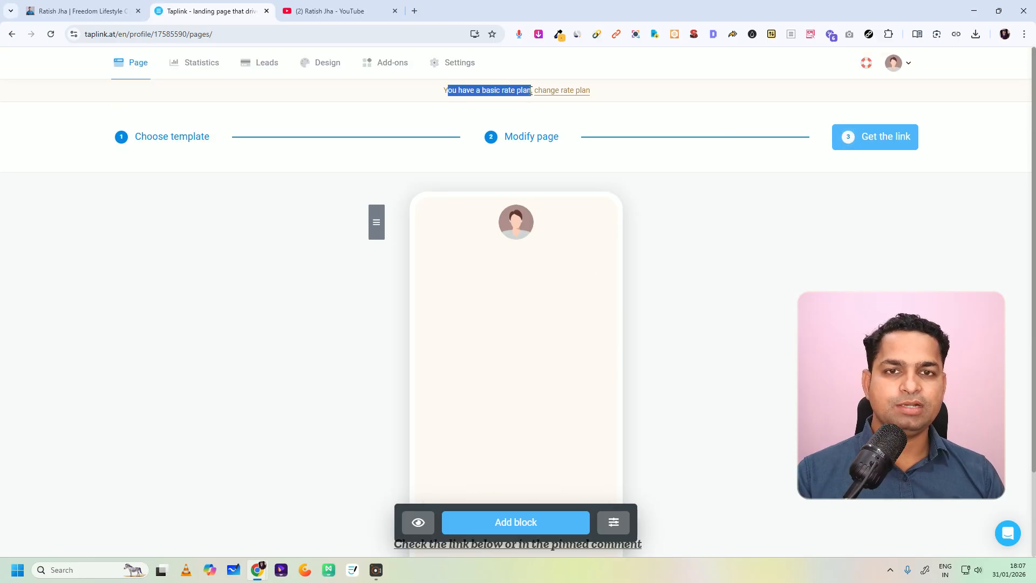
left_click(568, 95)
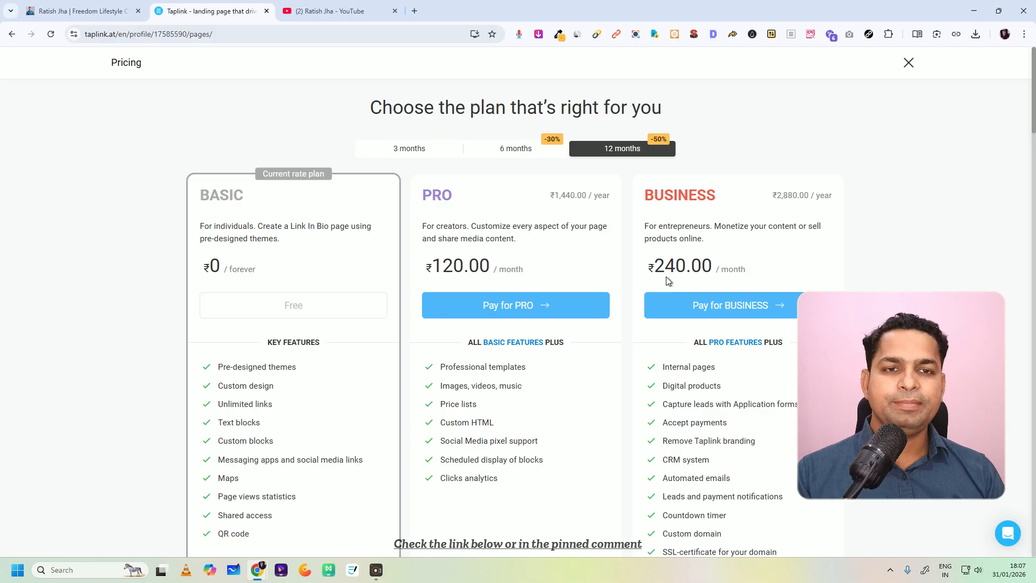
scroll(662, 281, "down", 3)
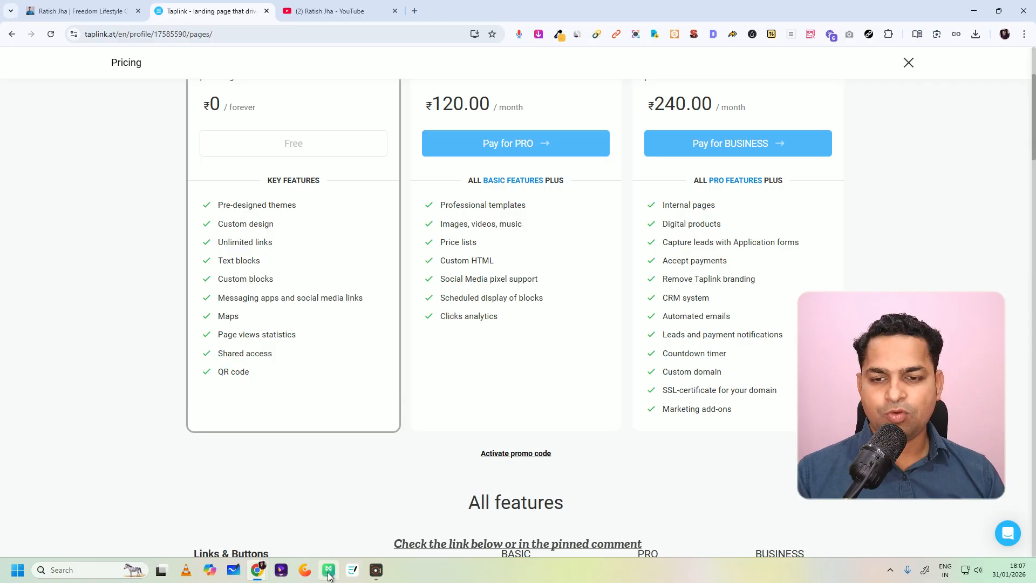
Step: Find Notepad with the Windows search and open it
left_click(109, 571)
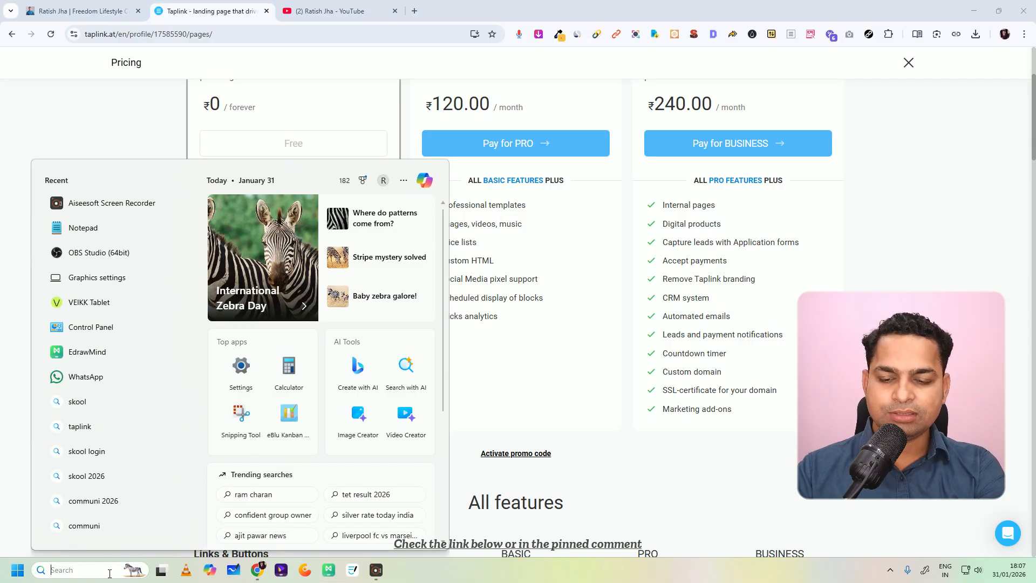
type("t")
key("BackSpace")
type("no")
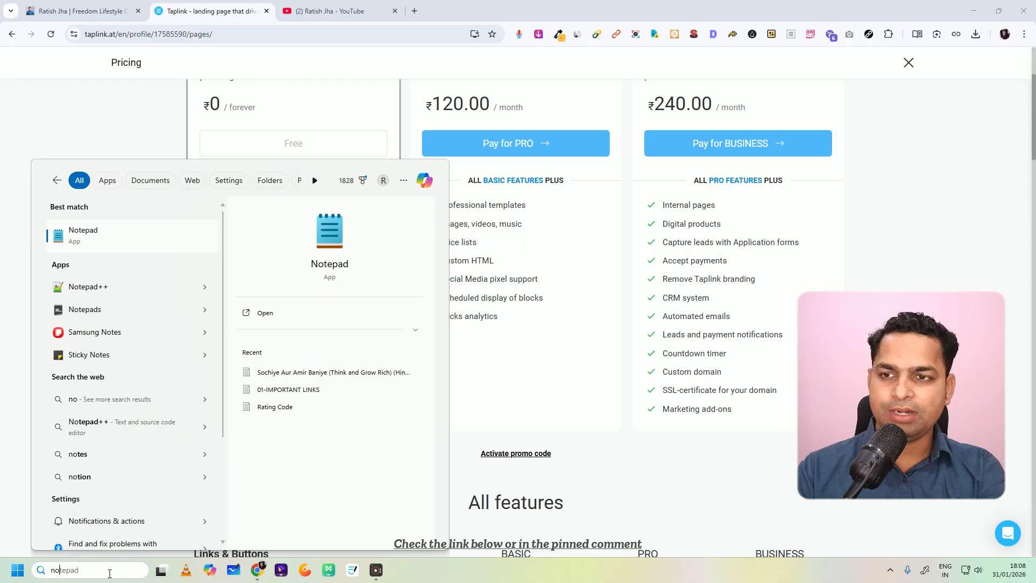
key("Return")
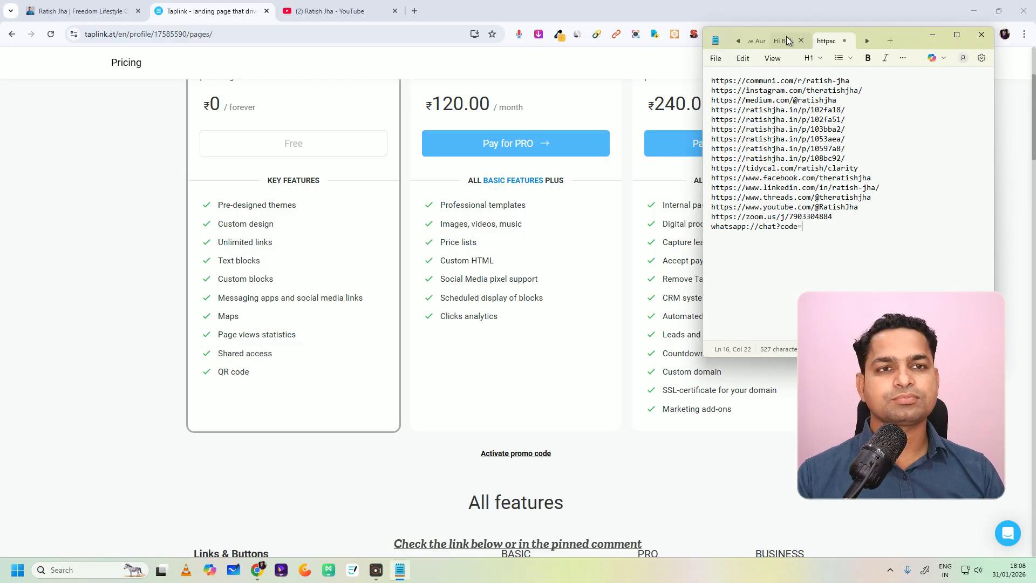
Step: Bring up the Promo codes note in Notepad, enlarge its text and place the restored window over the plan comparison
left_click(785, 41)
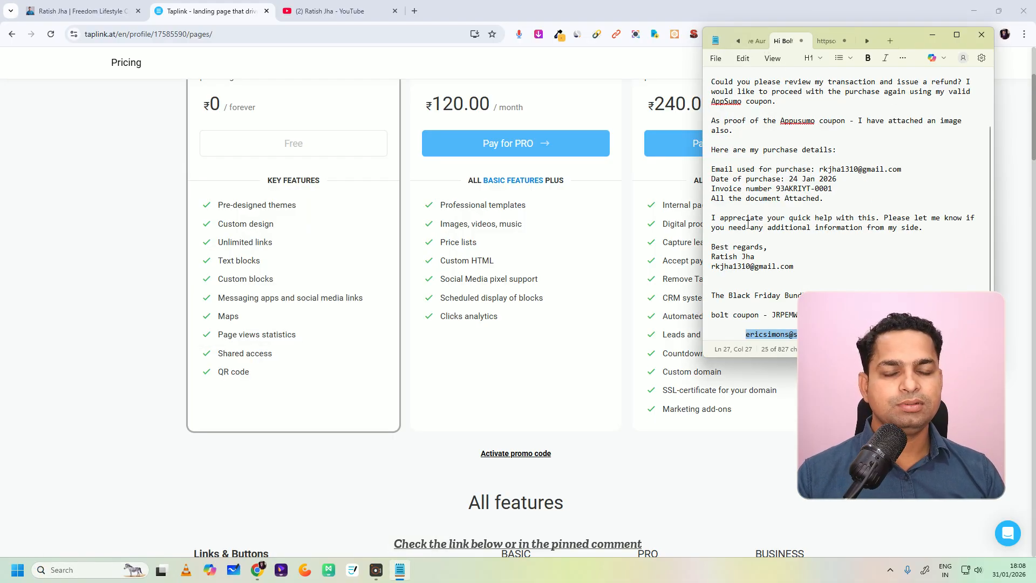
left_click(956, 34)
left_click(578, 15)
left_click(502, 9)
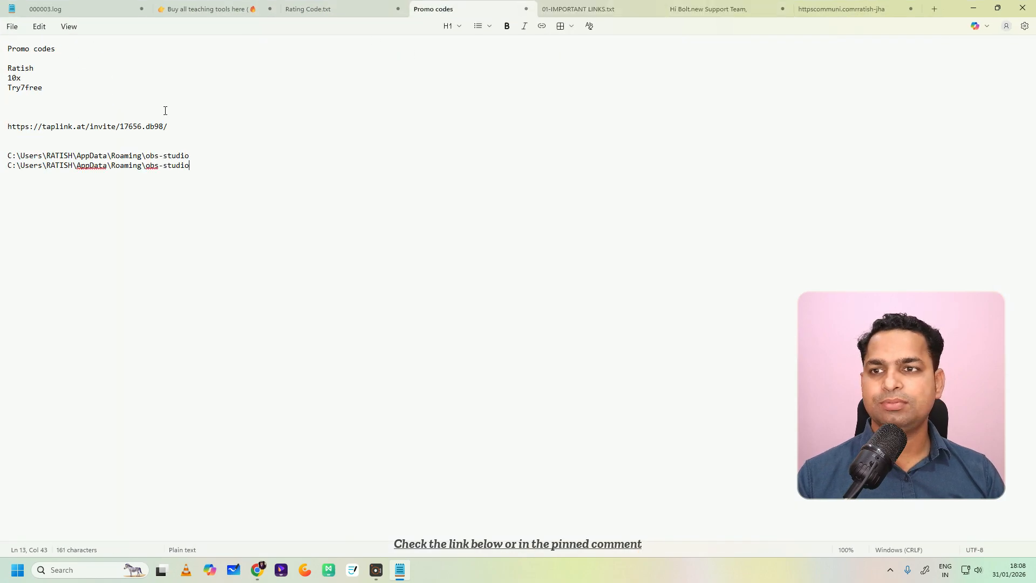
scroll(66, 102, "up", 20)
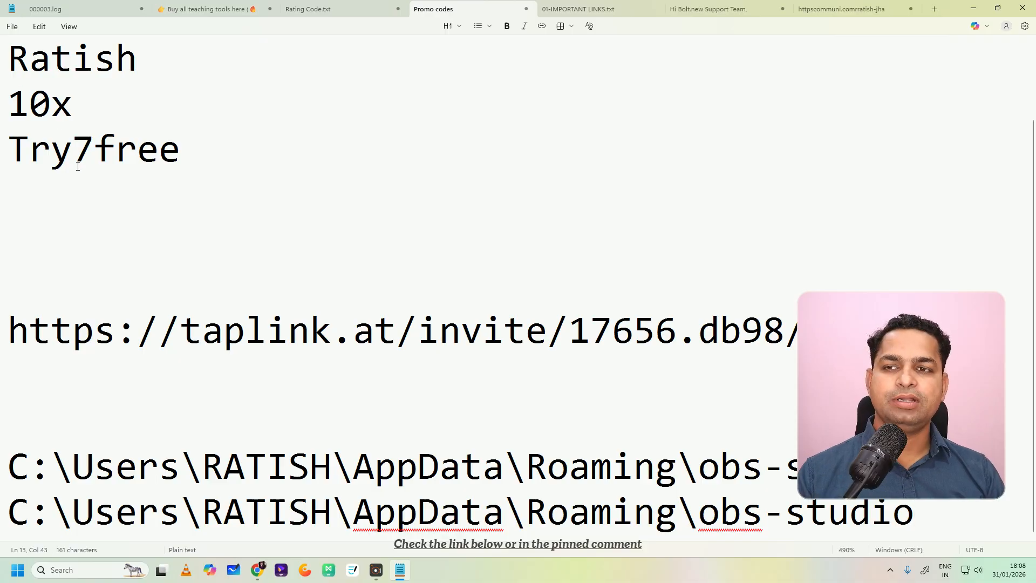
left_click(997, 11)
left_click_drag(898, 41, 372, 202)
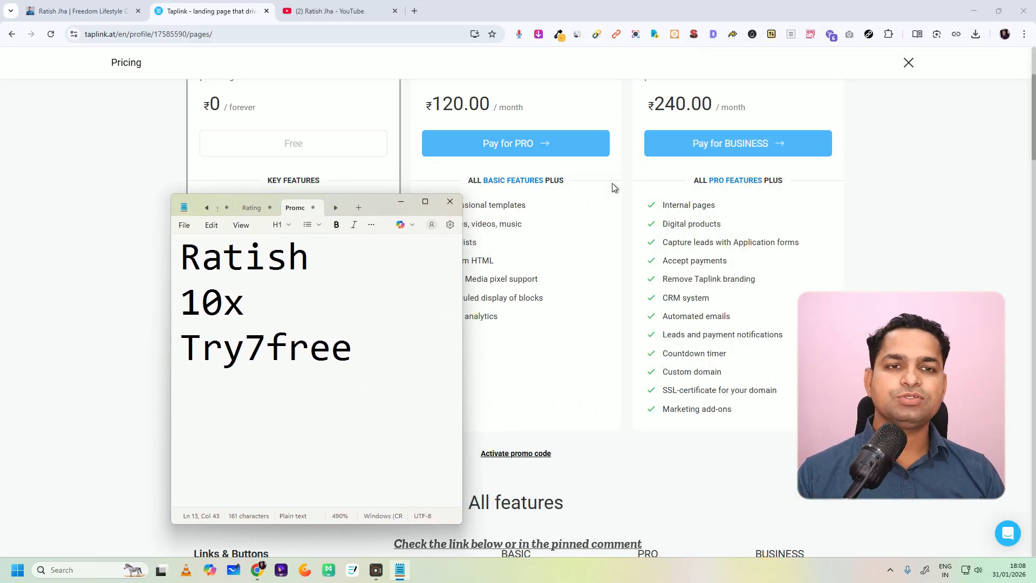
Step: View the payment form for the 12-month Business plan and close it without paying
left_click(701, 147)
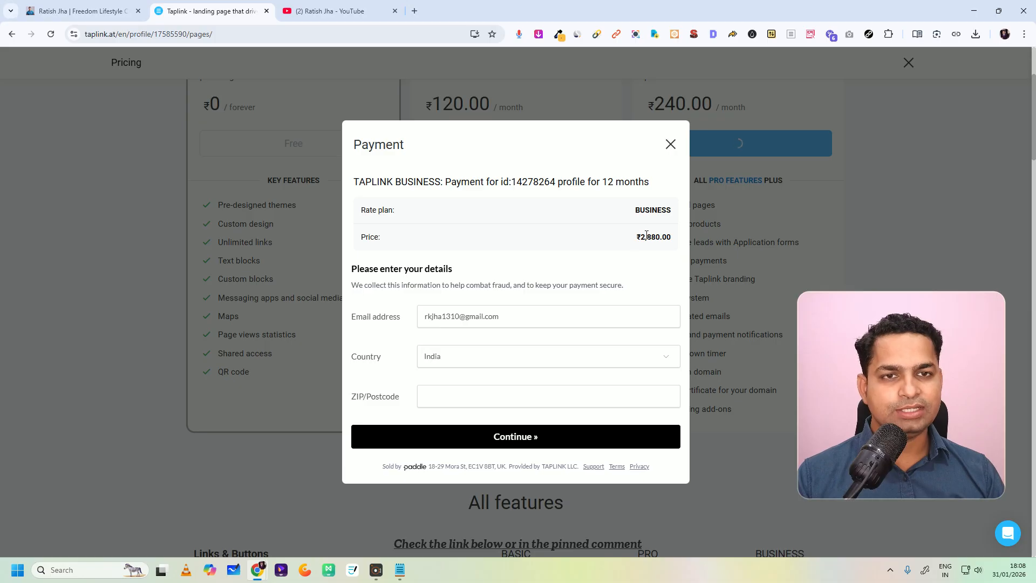
left_click(671, 144)
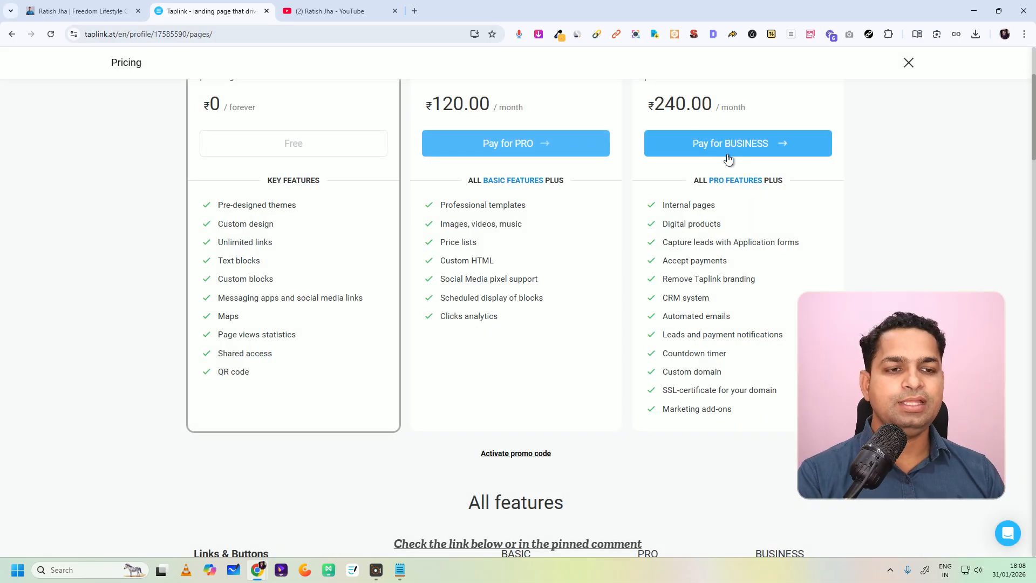
Step: Open the promo code entry for the rate plans and bring up the Notepad note beside it
scroll(577, 258, "down", 2)
scroll(578, 258, "down", 2)
left_click(508, 292)
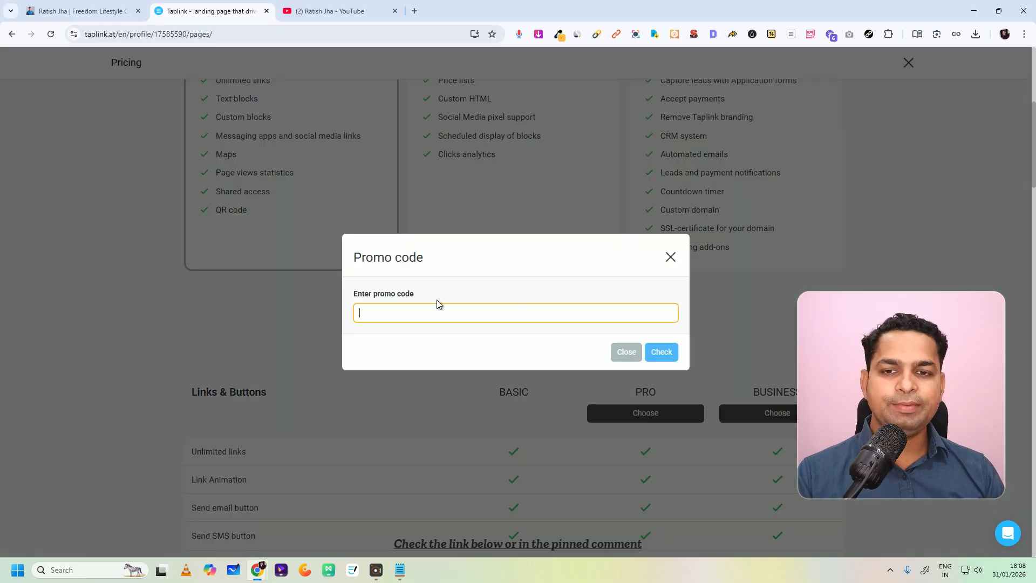
left_click(400, 570)
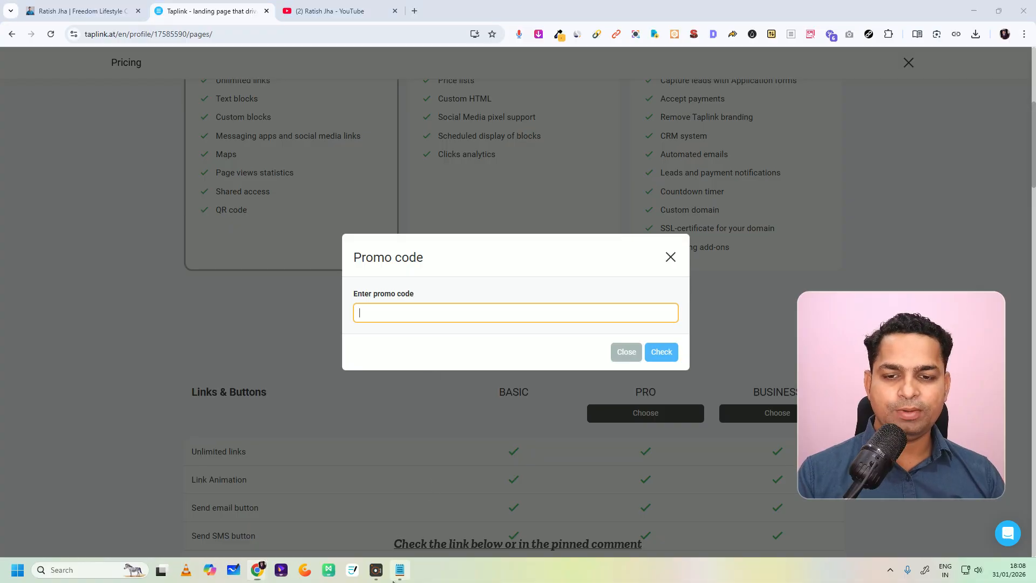
left_click_drag(377, 205, 776, 120)
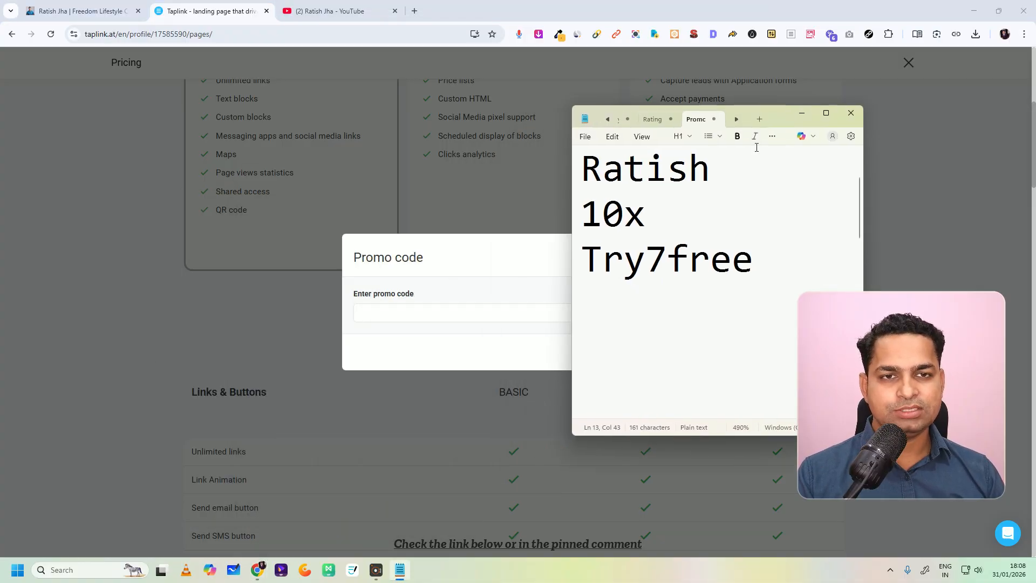
Step: Copy the first promo code from the note, check what it gives and close the dialog without activating it
left_click_drag(713, 169, 608, 169)
right_click(608, 169)
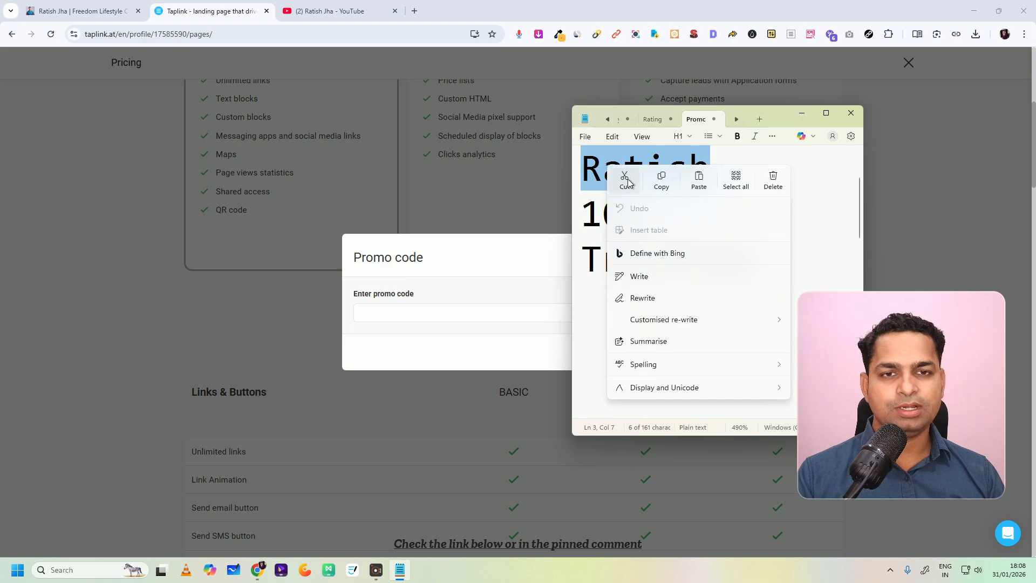
left_click(659, 181)
left_click(396, 318)
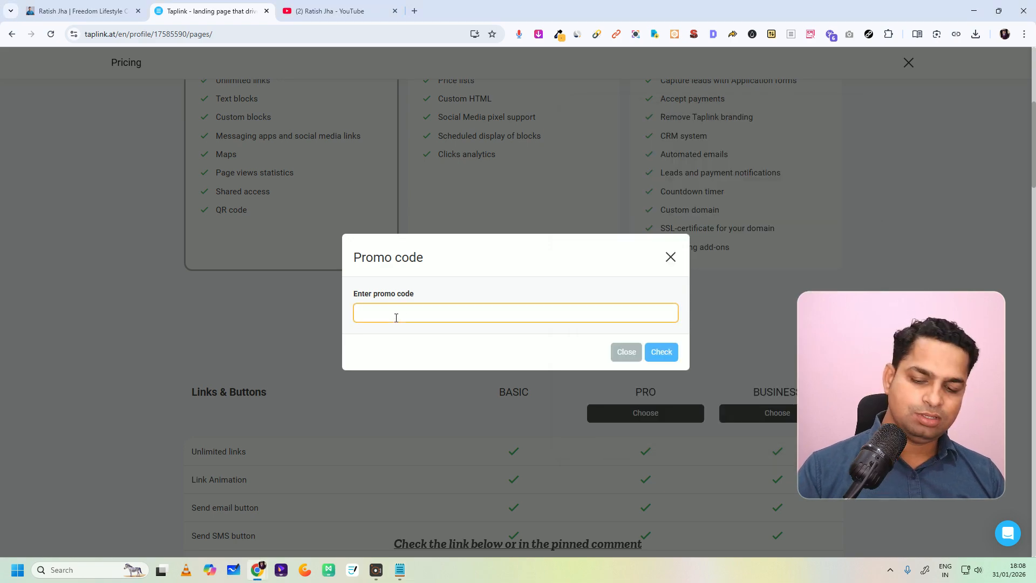
left_click(665, 353)
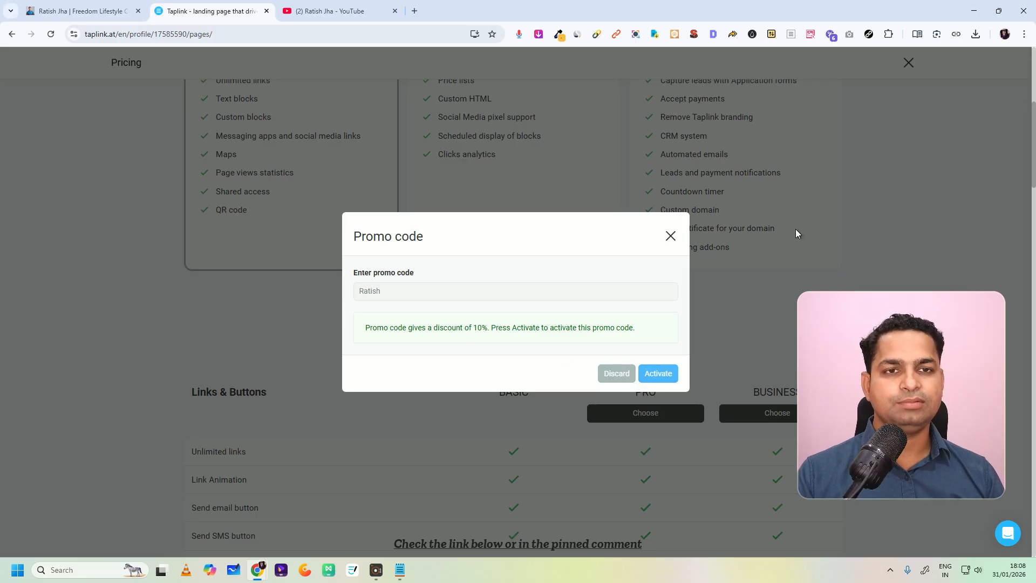
left_click(671, 236)
Step: Enter the first promo code from the note again, check it and activate it for the rate plans
scroll(748, 237, "up", 4)
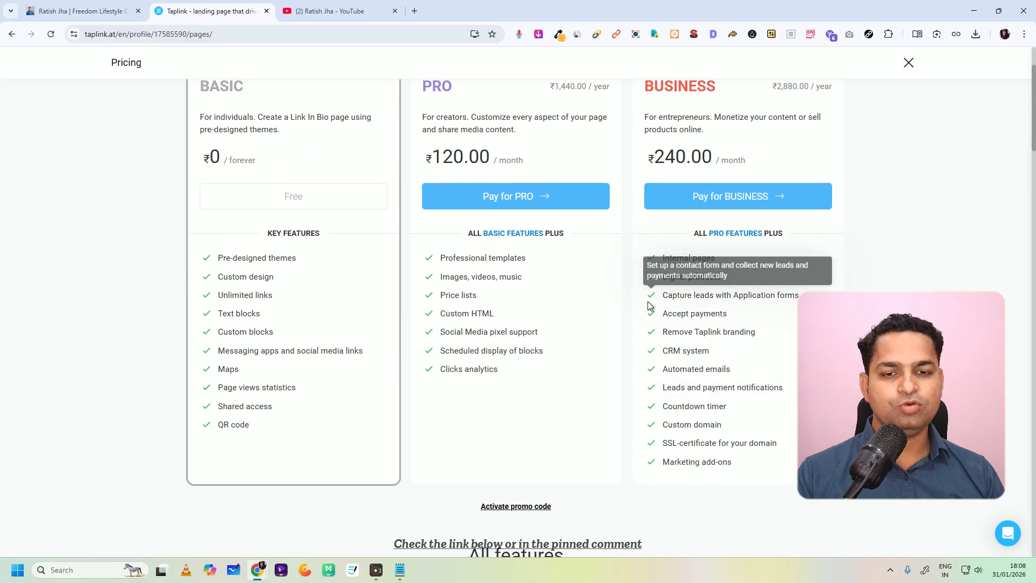
scroll(694, 243, "down", 4)
left_click(502, 292)
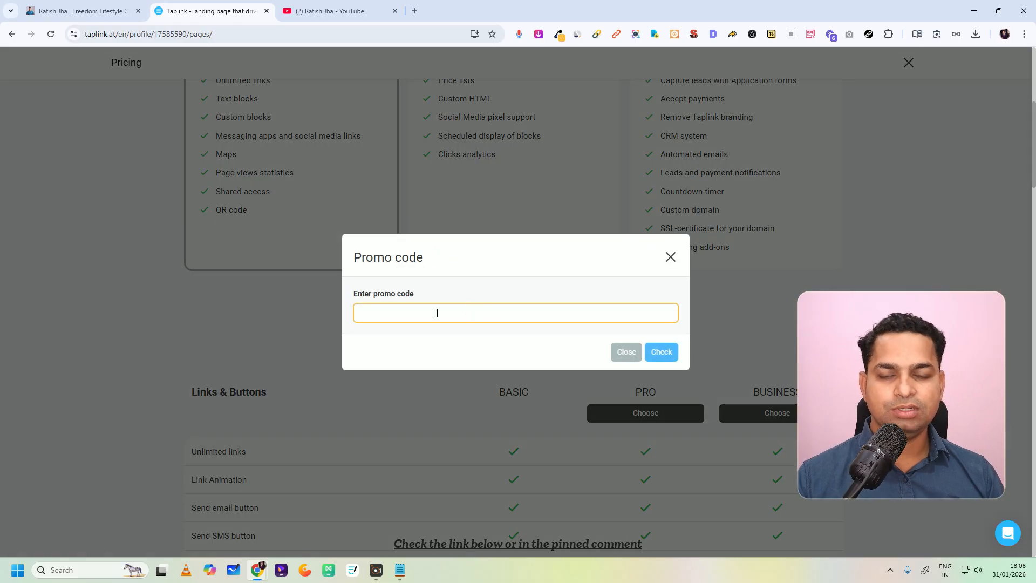
type("Ratish")
left_click(664, 352)
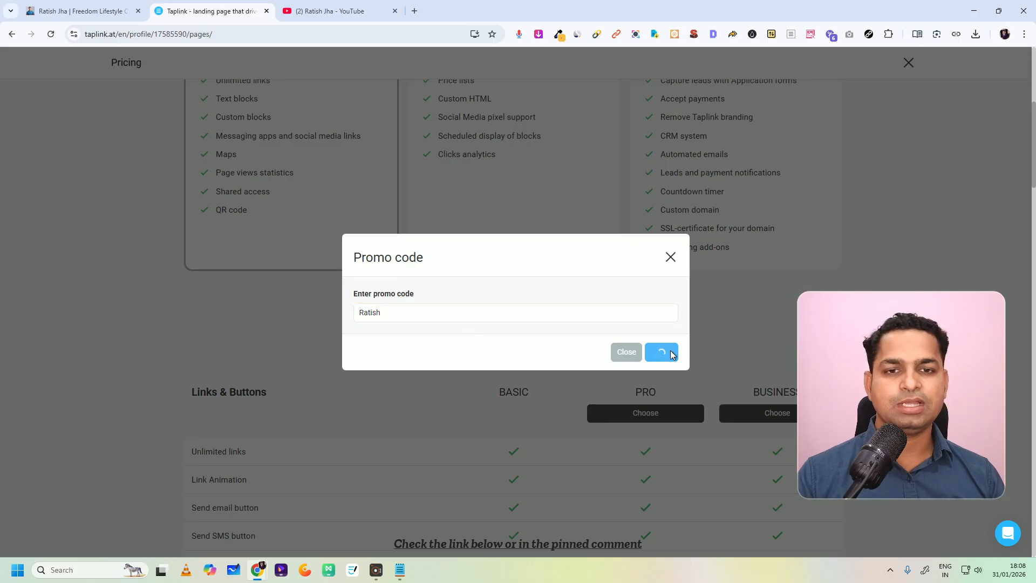
left_click(656, 373)
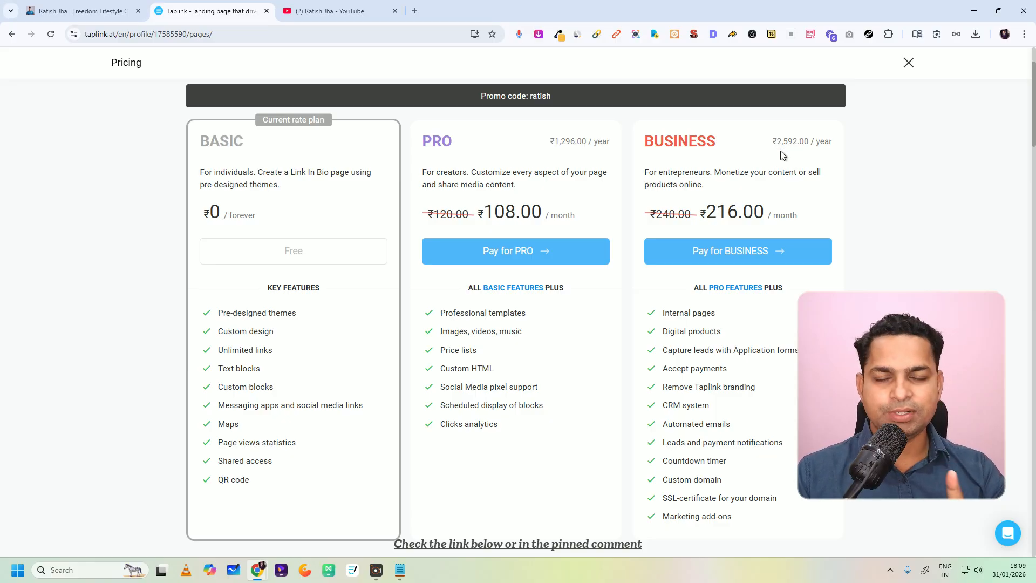
Step: Check and activate the promo code 10x for the rate plans
scroll(552, 319, "down", 9)
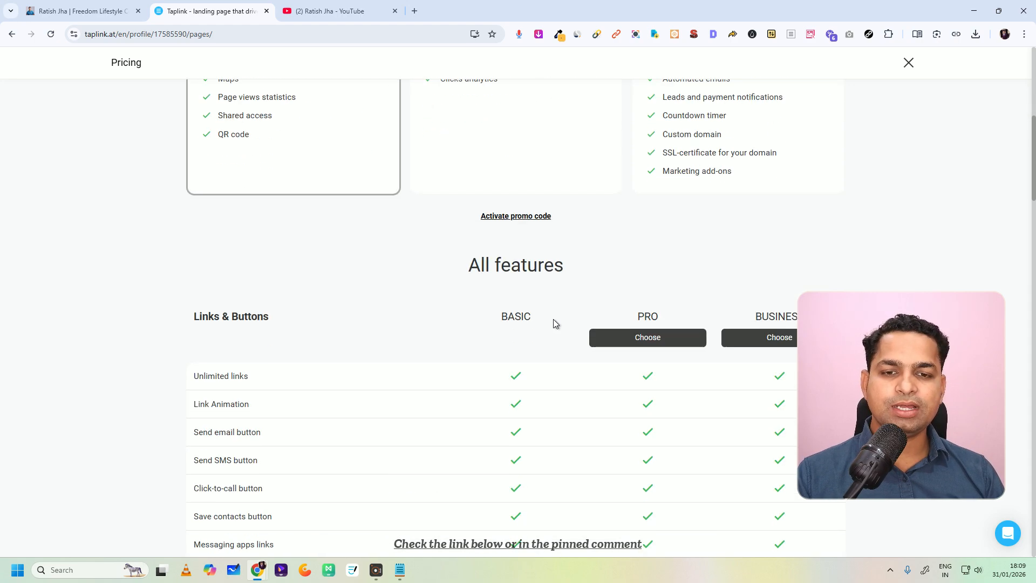
scroll(572, 286, "up", 5)
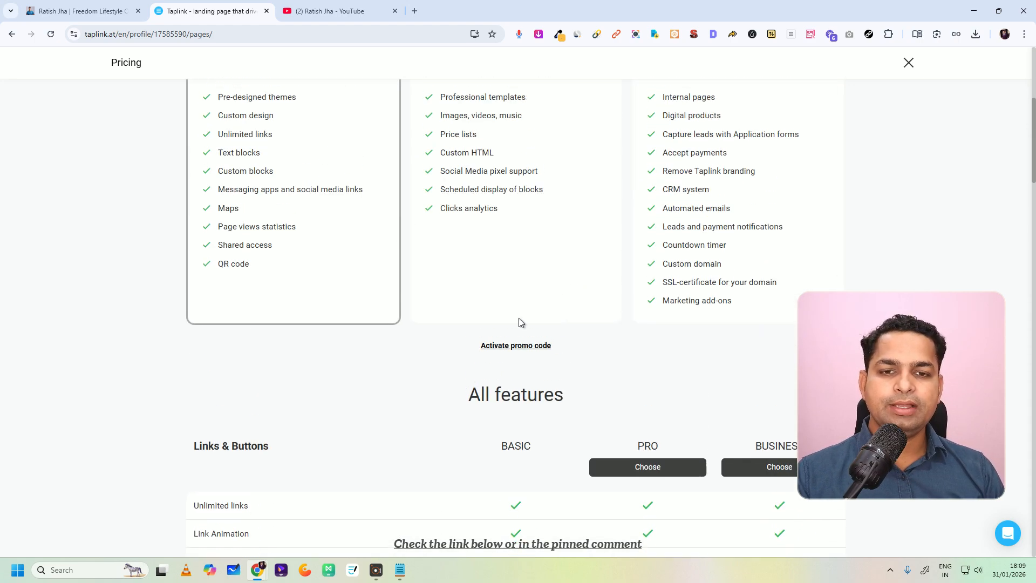
left_click(511, 346)
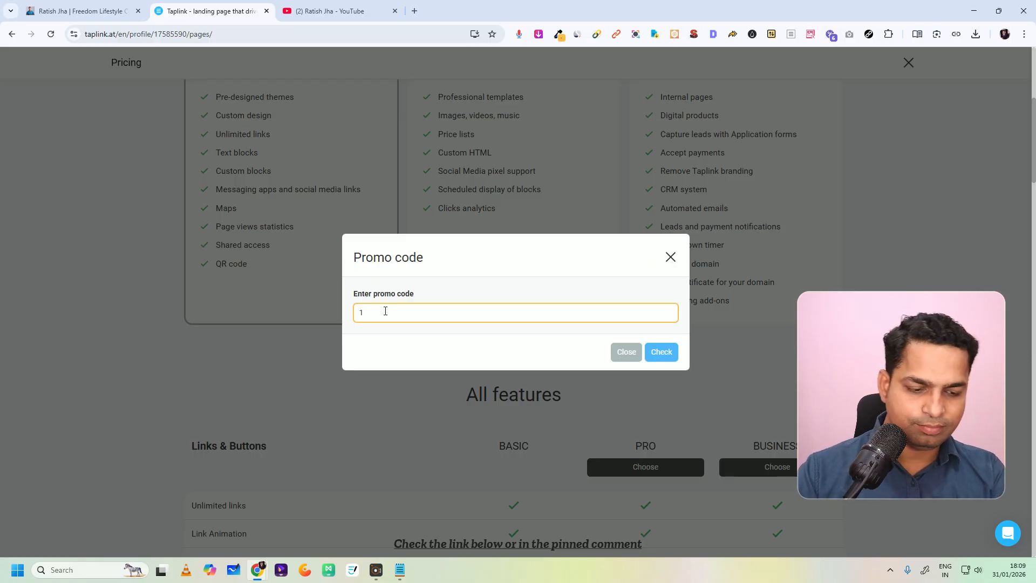
type("x")
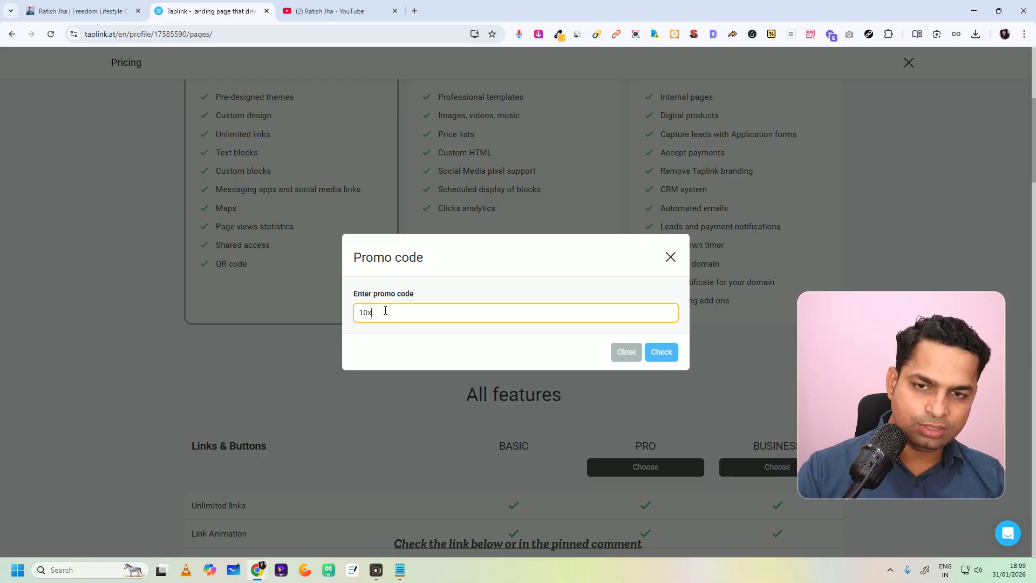
left_click(667, 354)
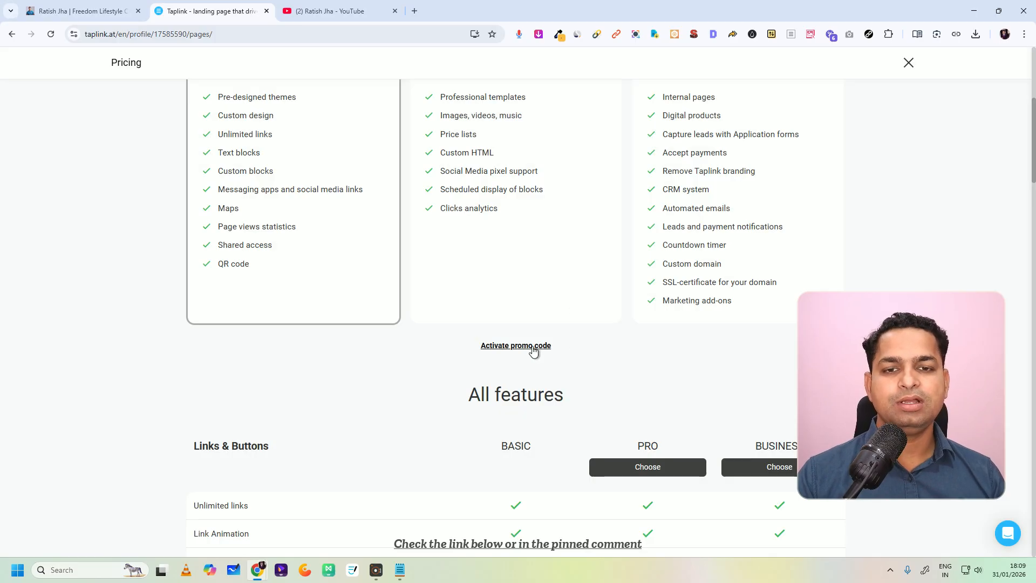
left_click(532, 348)
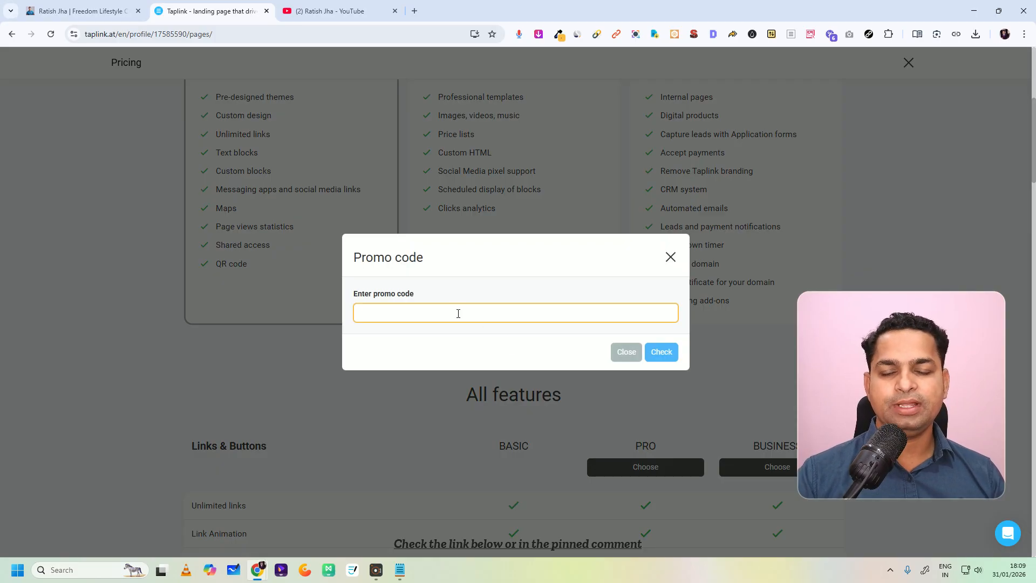
left_click(400, 569)
left_click_drag(748, 260, 600, 264)
right_click(610, 267)
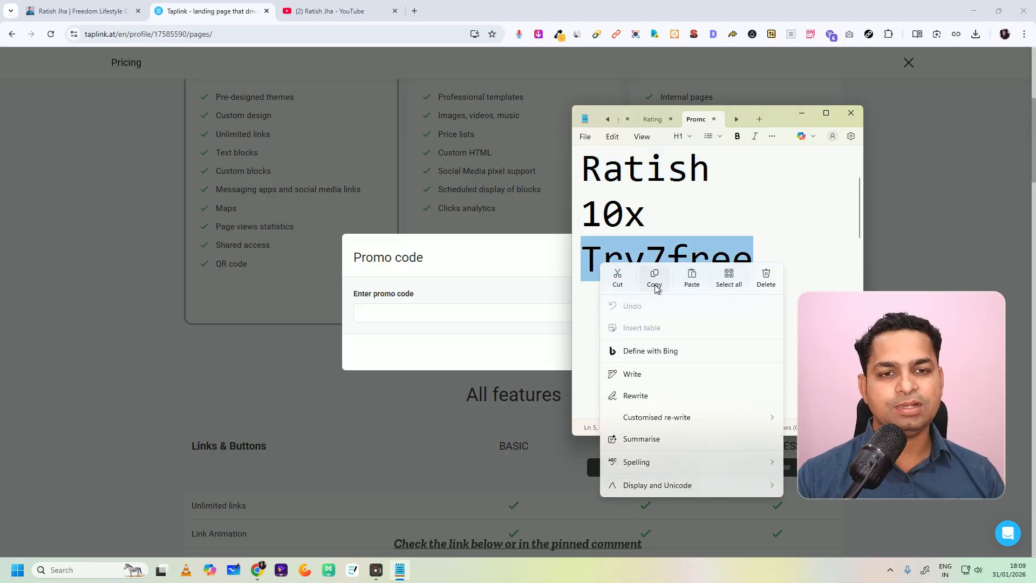
left_click(655, 280)
left_click(467, 314)
key("ctrl+v")
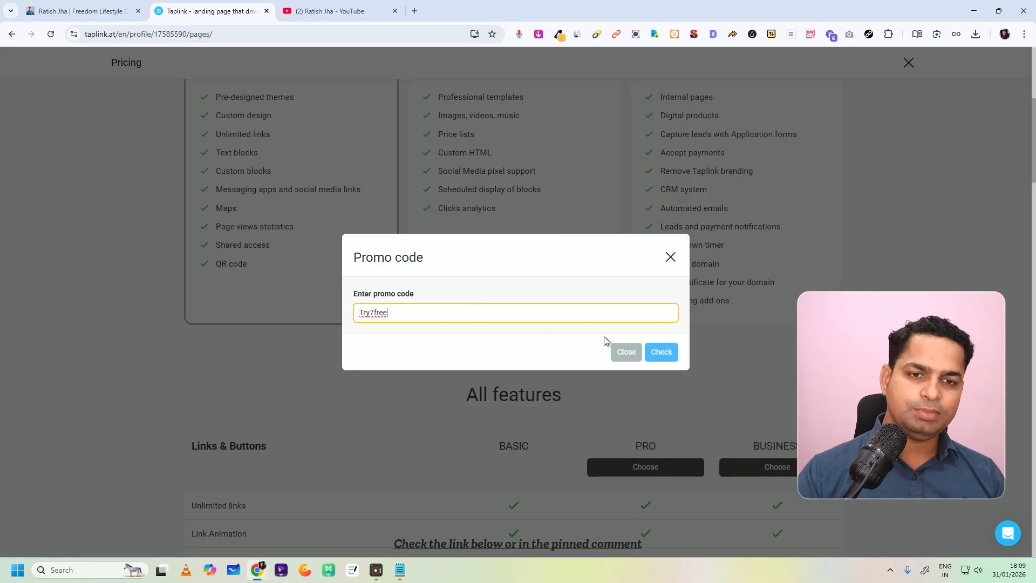
left_click(660, 352)
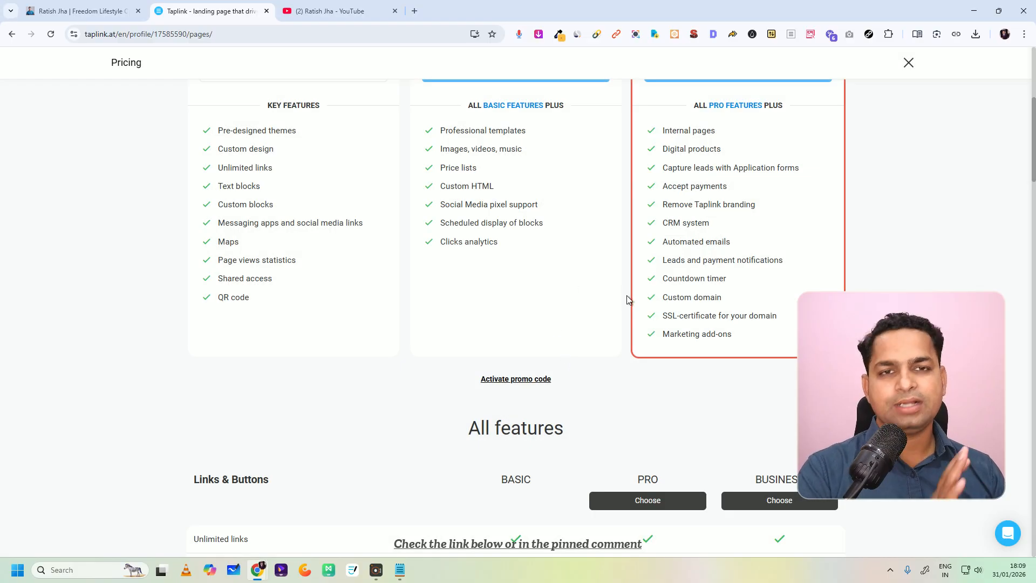
Step: Review the current rate plan and the discounted prices in the plan comparison, and close the pricing page
scroll(627, 286, "up", 5)
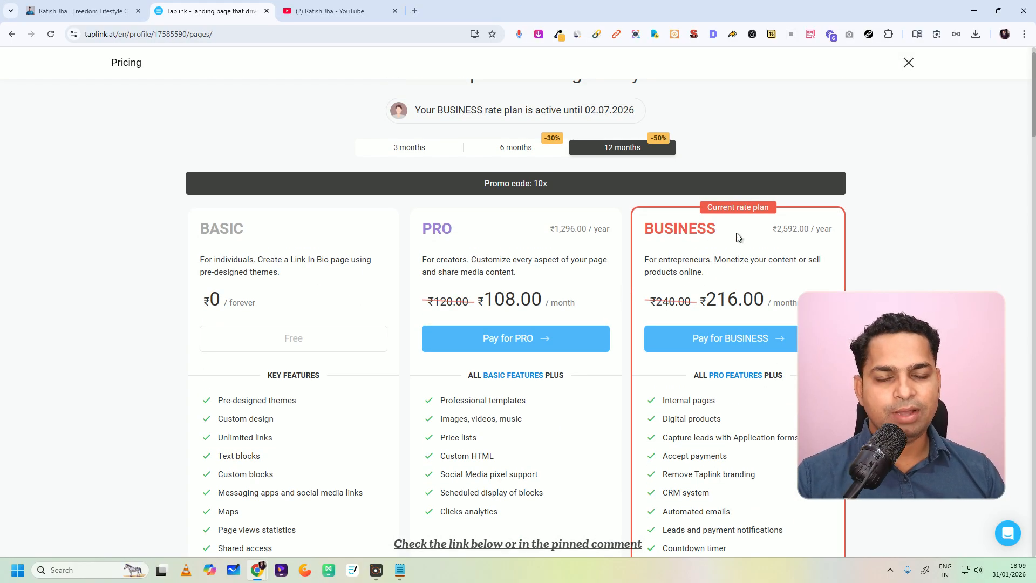
scroll(675, 237, "down", 1)
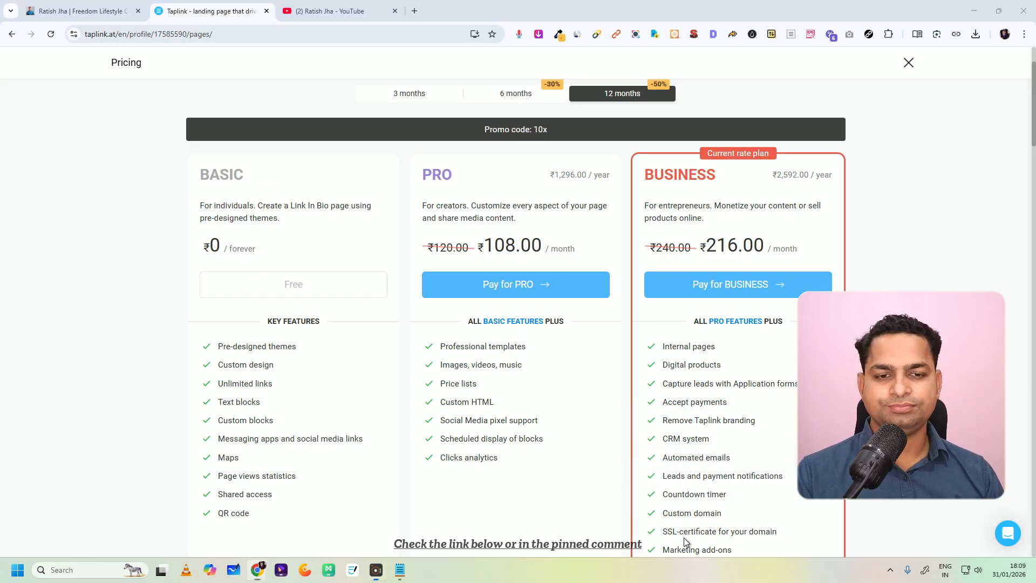
scroll(632, 156, "up", 2)
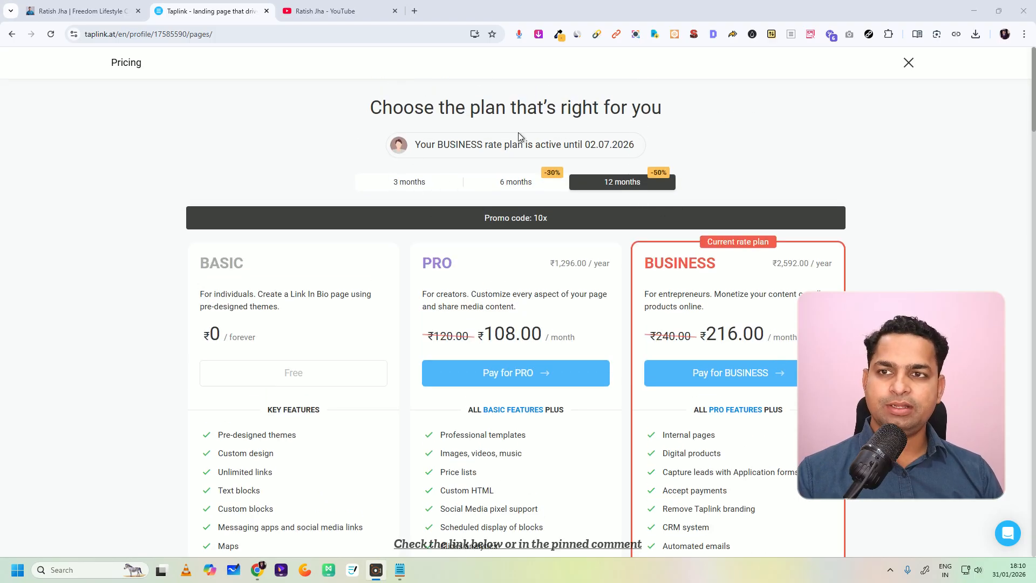
left_click(910, 63)
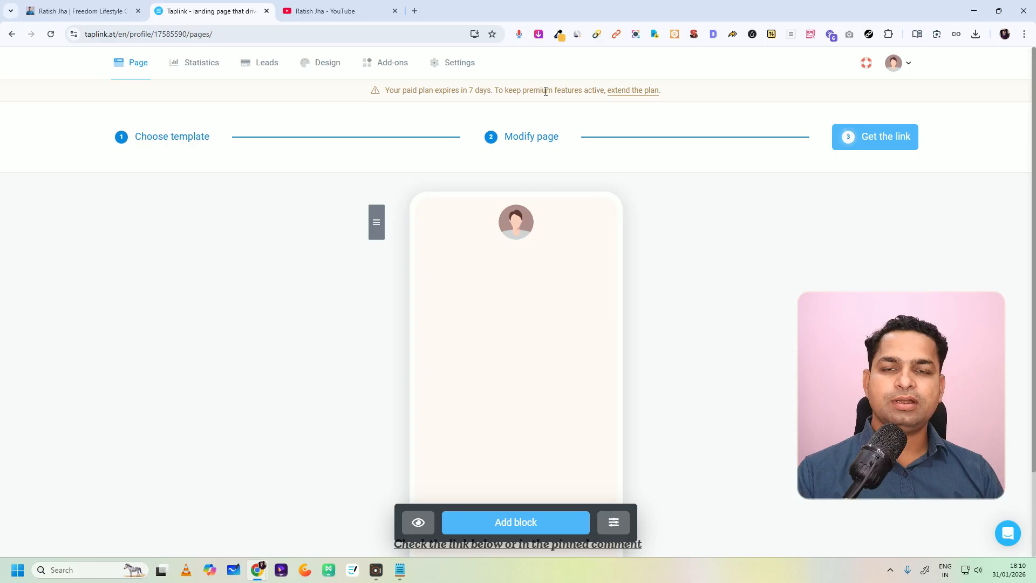
Step: Read the paid plan expiry notice, view the option to extend the plan and close the pricing page
left_click_drag(386, 93, 484, 93)
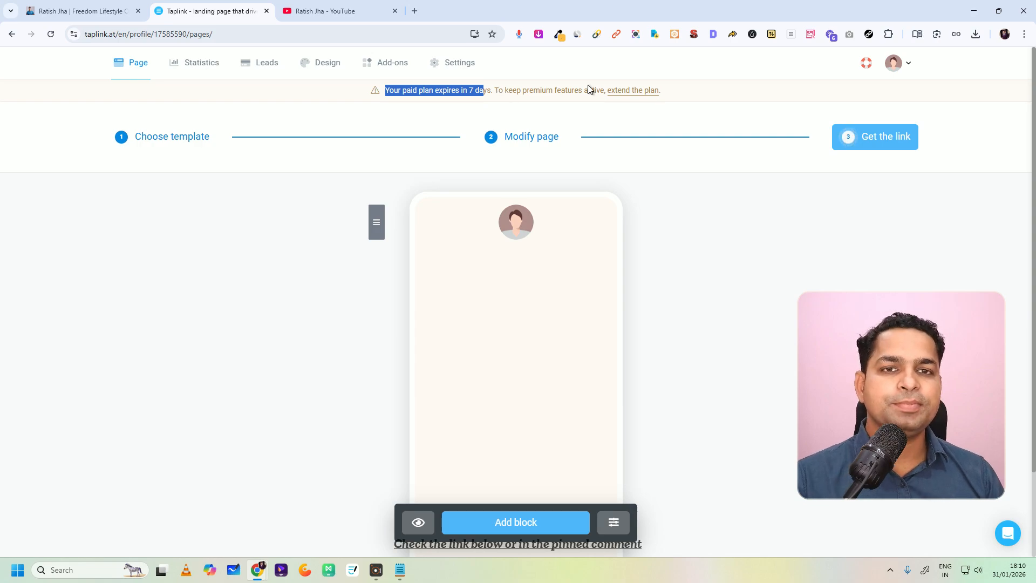
left_click_drag(605, 91, 662, 99)
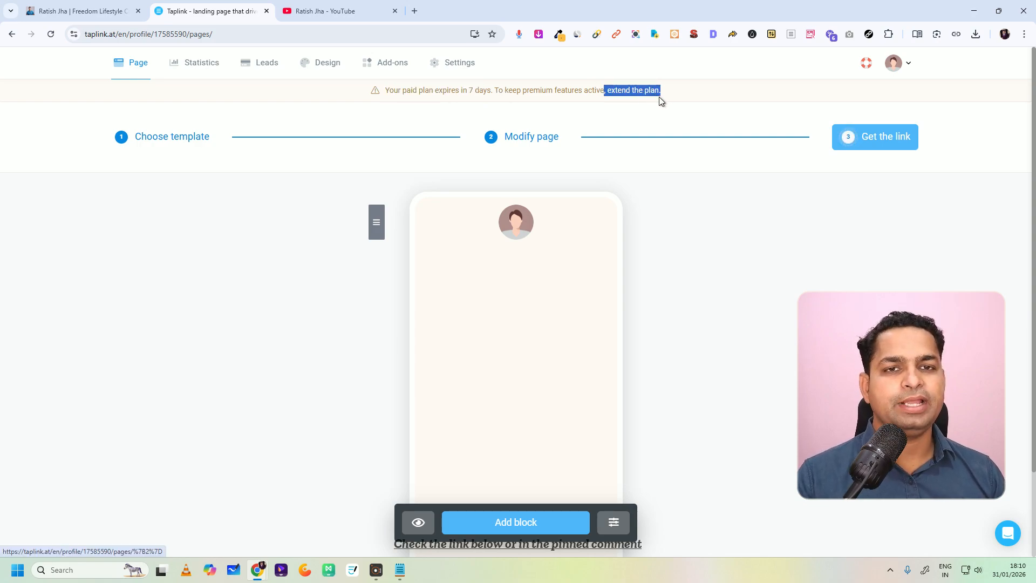
left_click(639, 94)
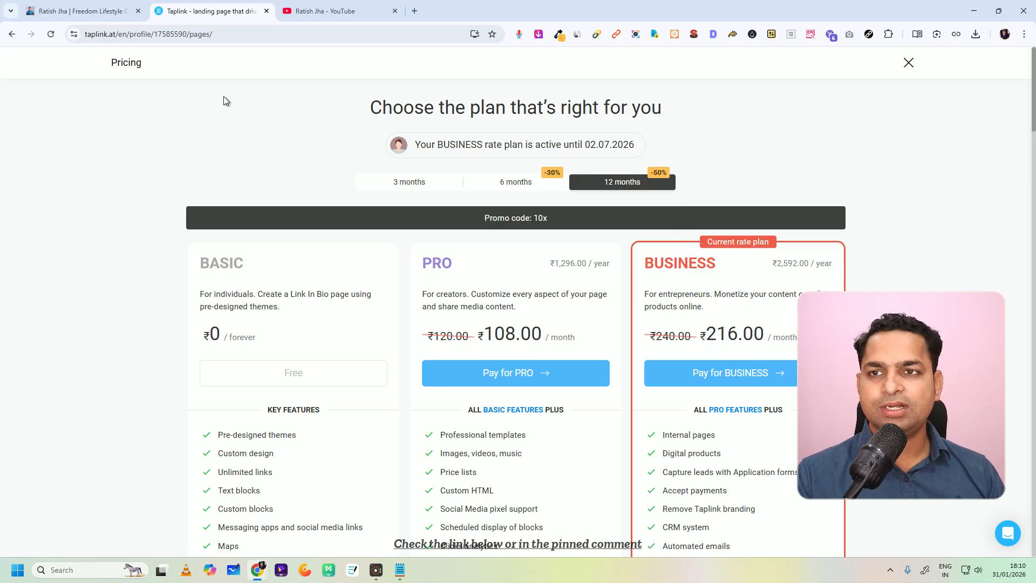
left_click(908, 63)
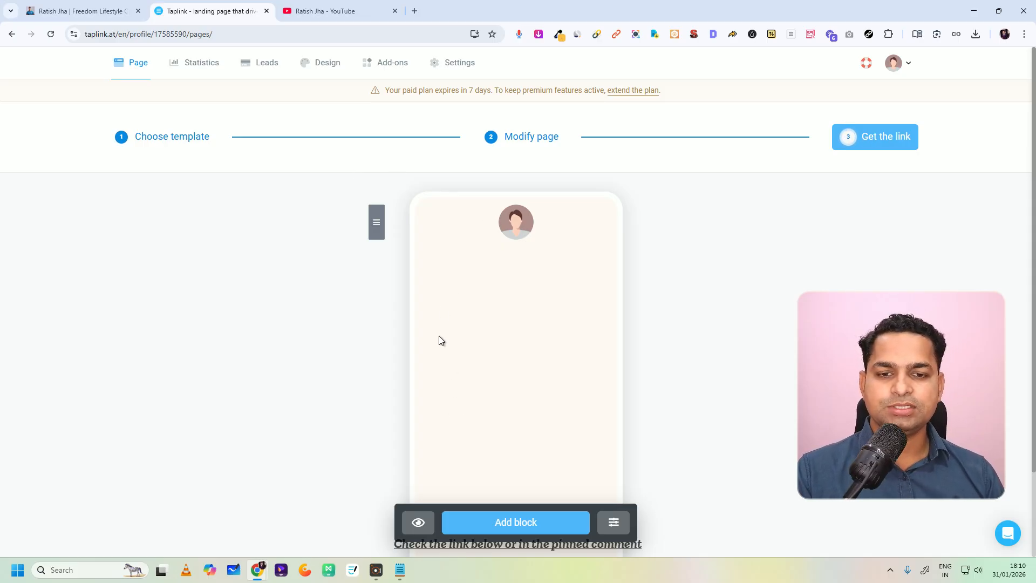
Step: Hide the "Powered by Taplink.at" branding at the end of the profile page
scroll(441, 340, "down", 2)
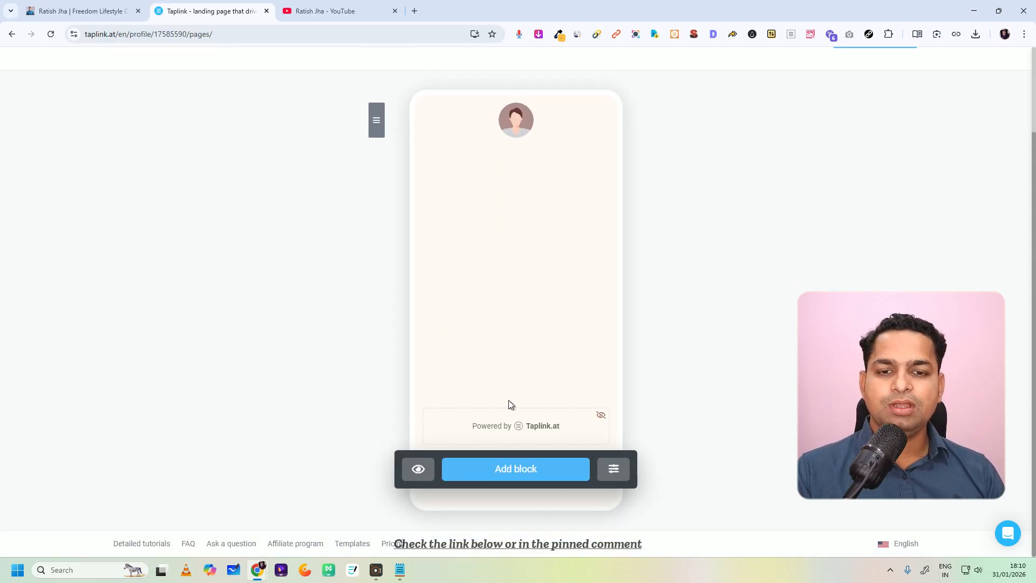
left_click(598, 415)
left_click(570, 325)
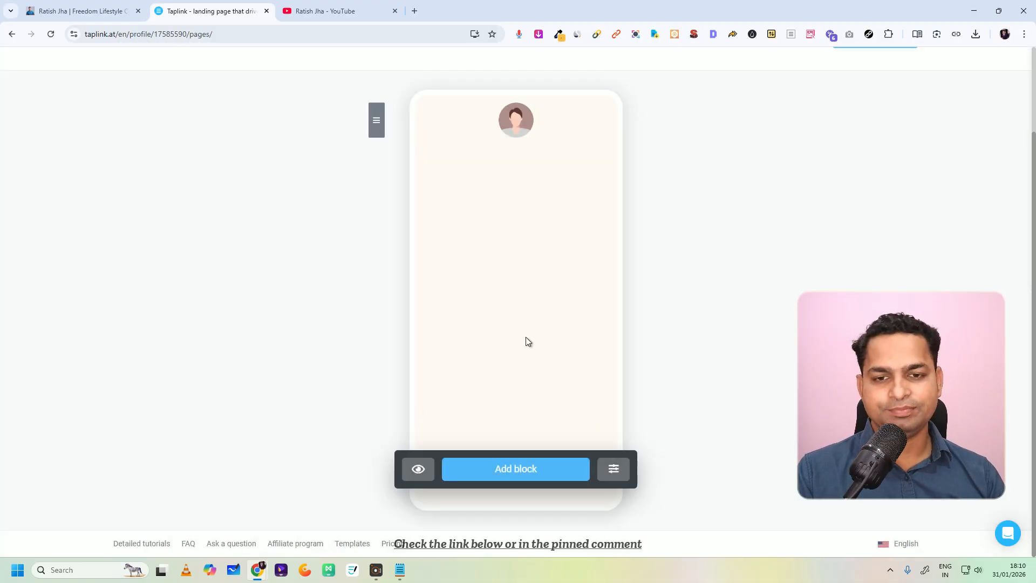
scroll(490, 192, "up", 3)
Step: Look at the finished bio page as reference and give the avatar block the layout with a large fading portrait
left_click(81, 11)
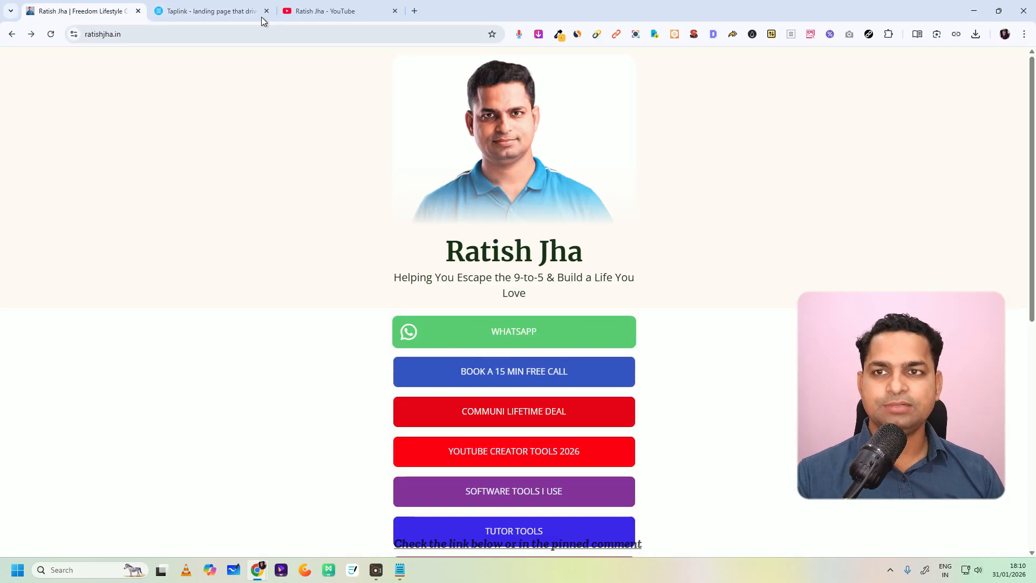
left_click(213, 11)
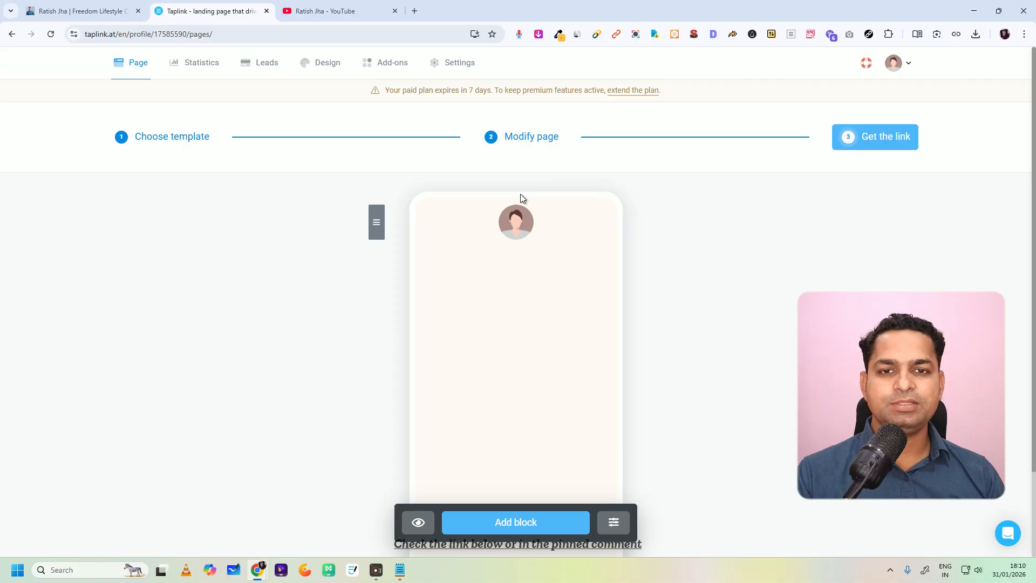
left_click(519, 228)
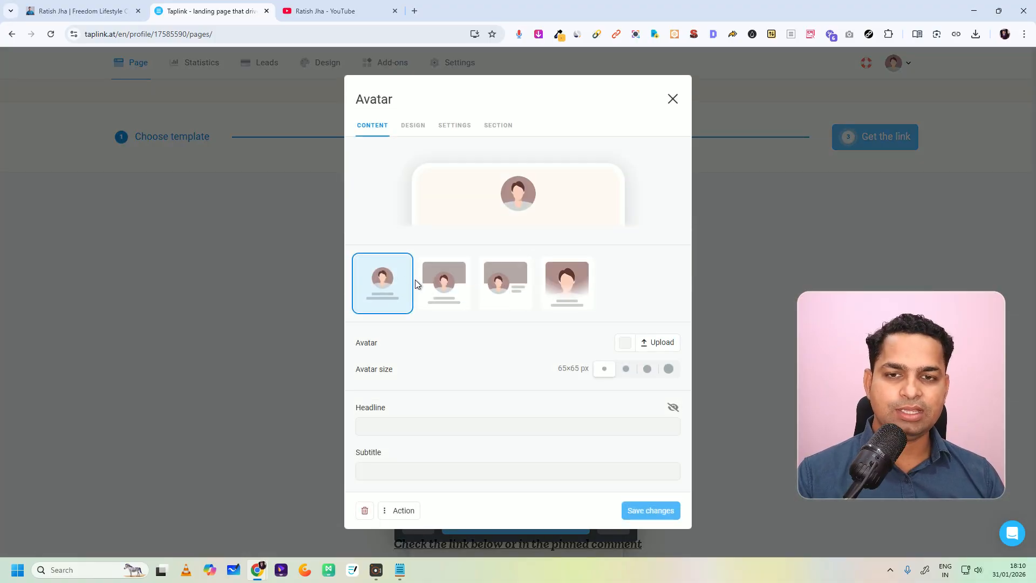
left_click(467, 285)
left_click(510, 289)
left_click(570, 303)
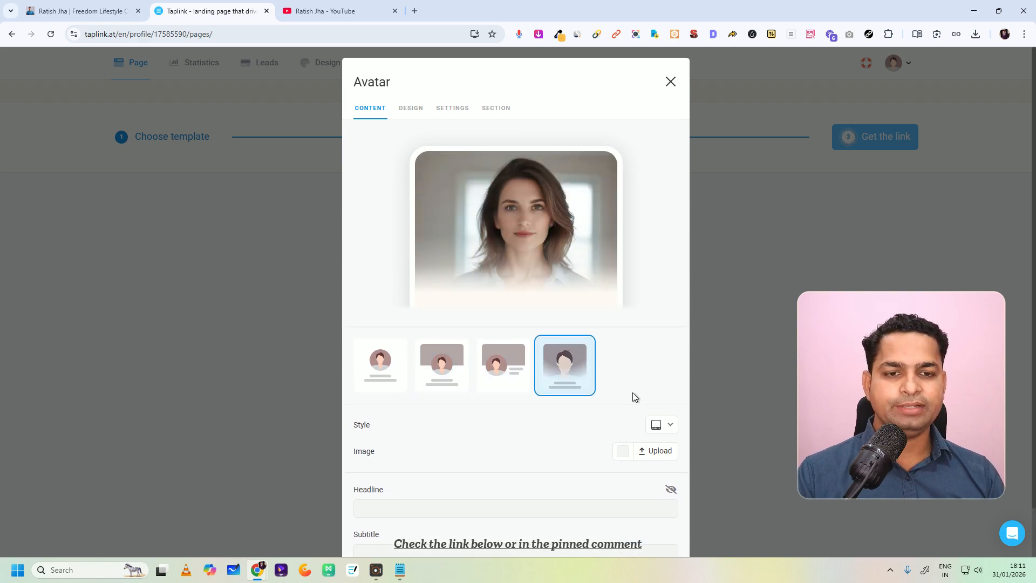
Step: Upload the image "Untitled design (9)" to the avatar block, cropped to the head and shoulders, and save the block
left_click(660, 451)
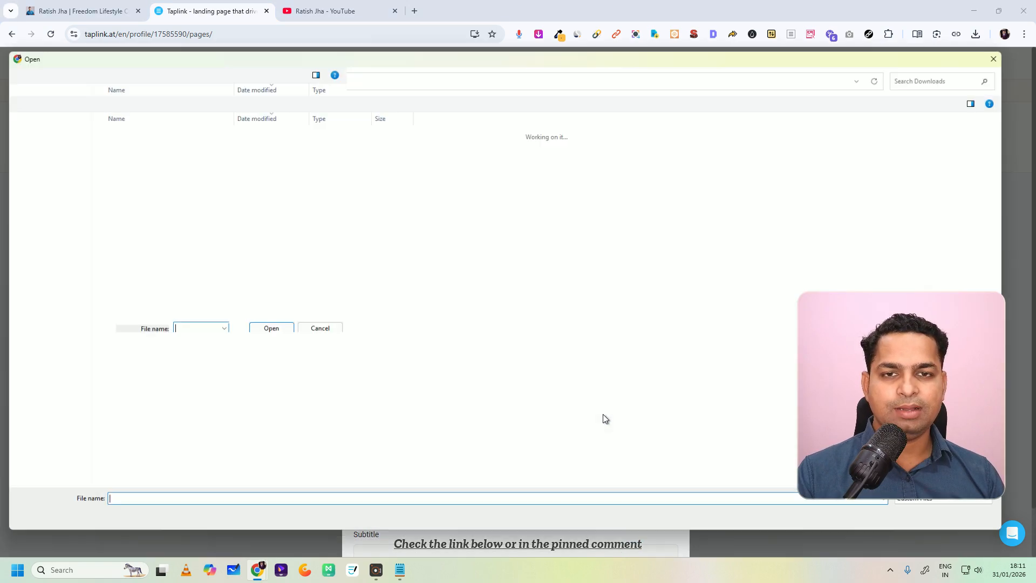
left_click(159, 150)
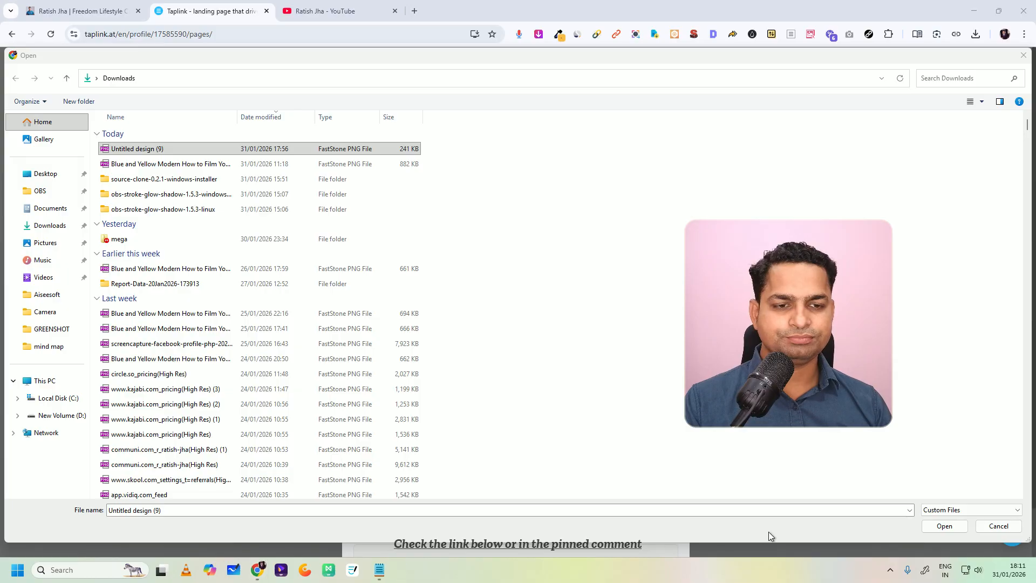
left_click(956, 527)
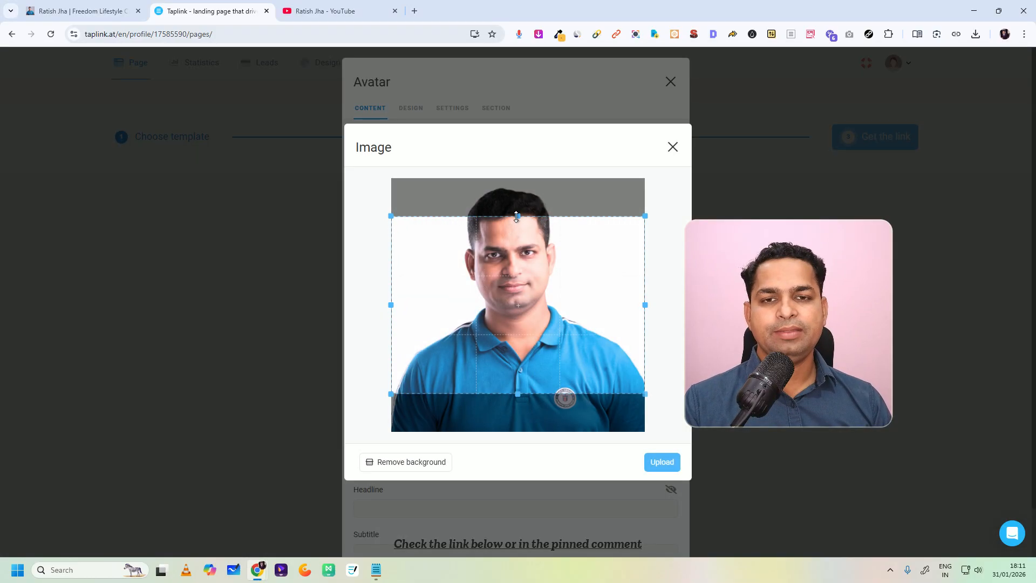
left_click_drag(524, 280, 546, 266)
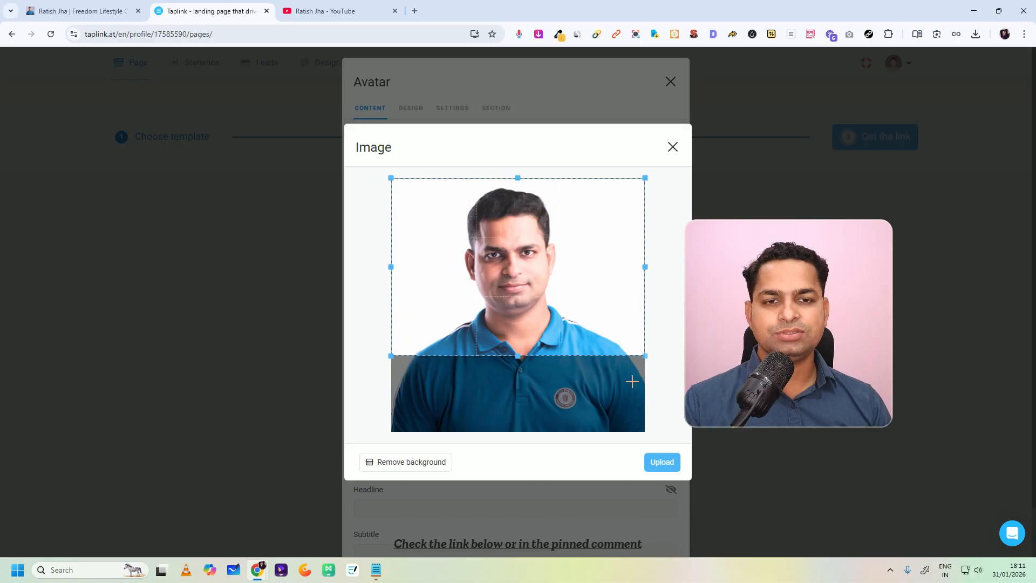
left_click_drag(562, 353, 559, 358)
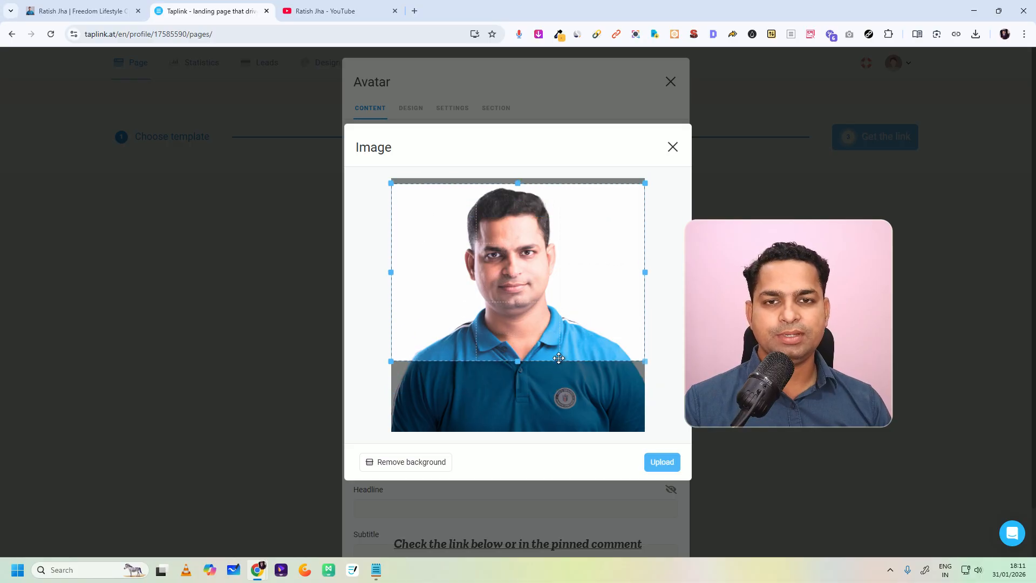
left_click(662, 463)
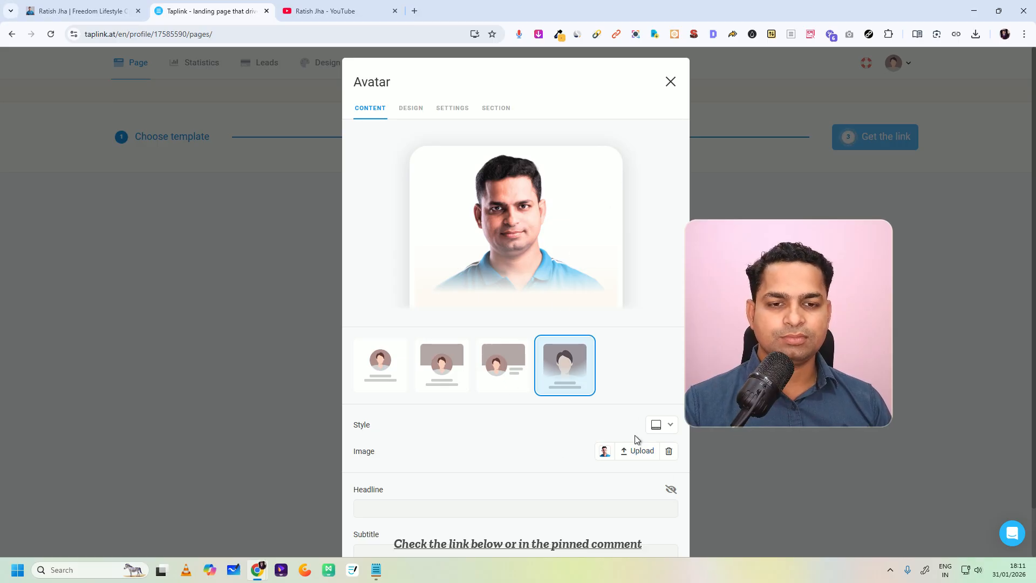
scroll(510, 395, "down", 1)
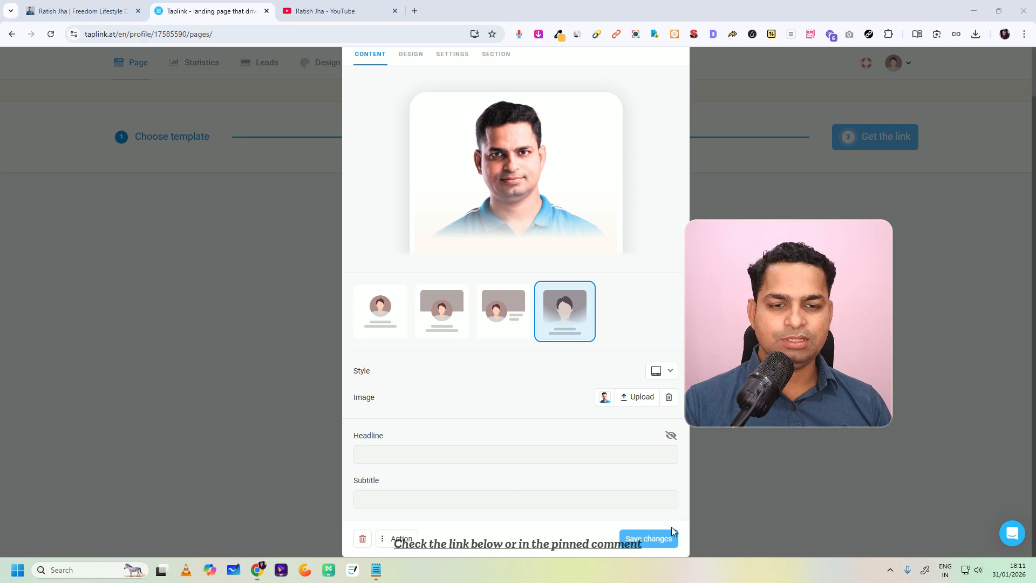
left_click(651, 538)
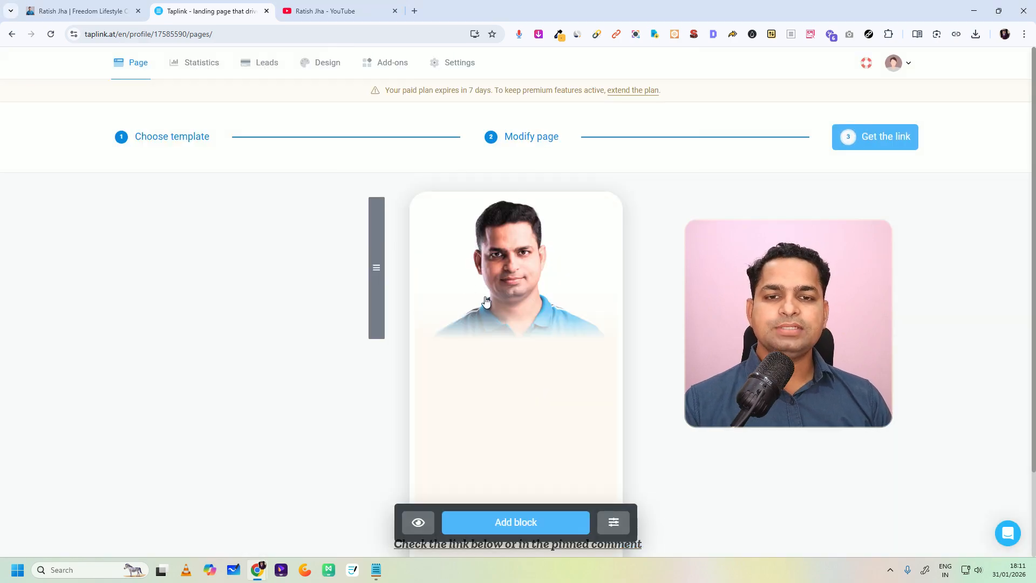
Step: Copy the creator's name from the finished bio page and paste it into a new text block on the Taplink page
scroll(462, 351, "down", 2)
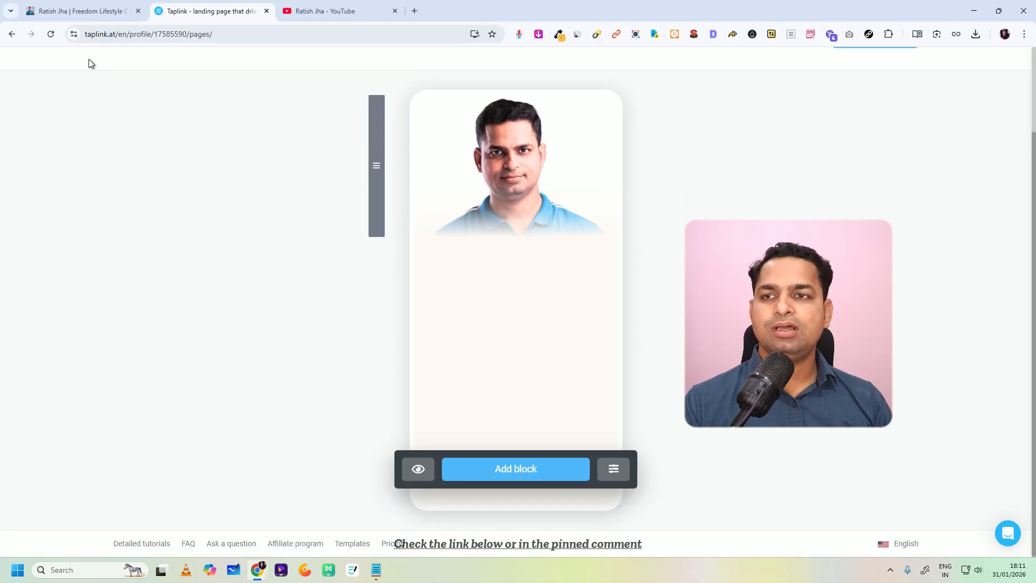
left_click(76, 10)
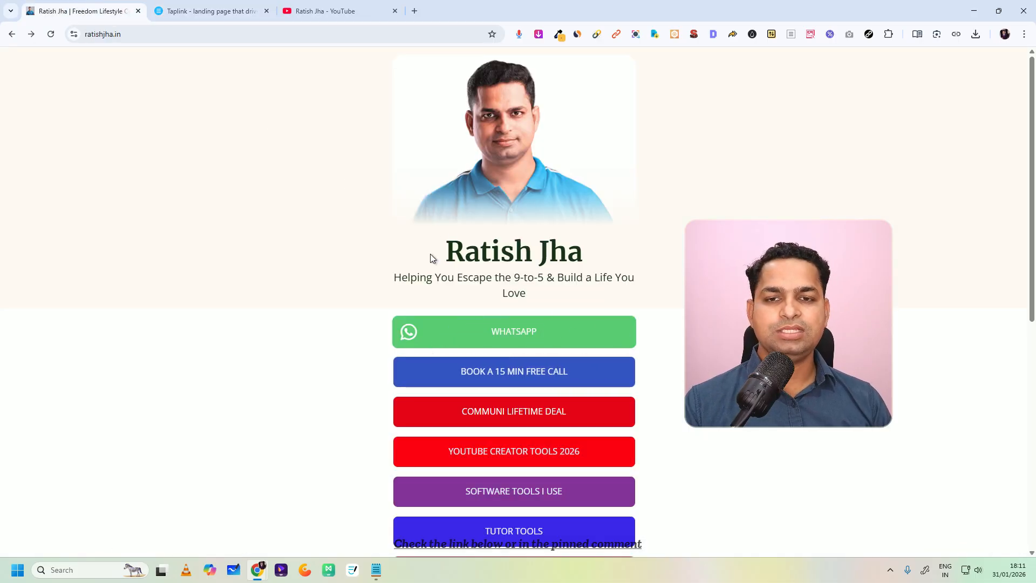
left_click_drag(396, 277, 576, 303)
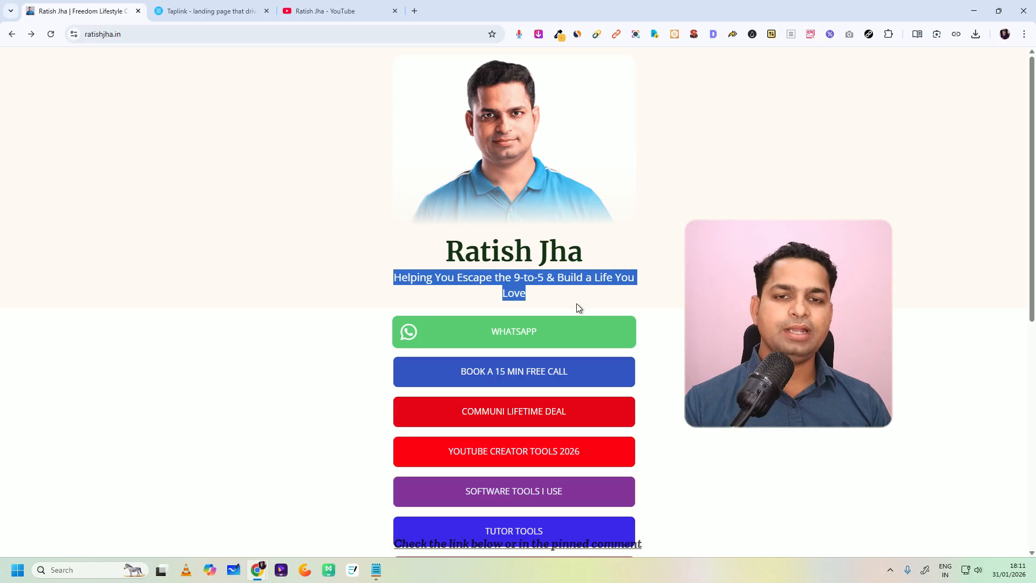
left_click(438, 250)
left_click_drag(437, 250, 582, 253)
right_click(561, 270)
left_click(583, 280)
left_click(234, 9)
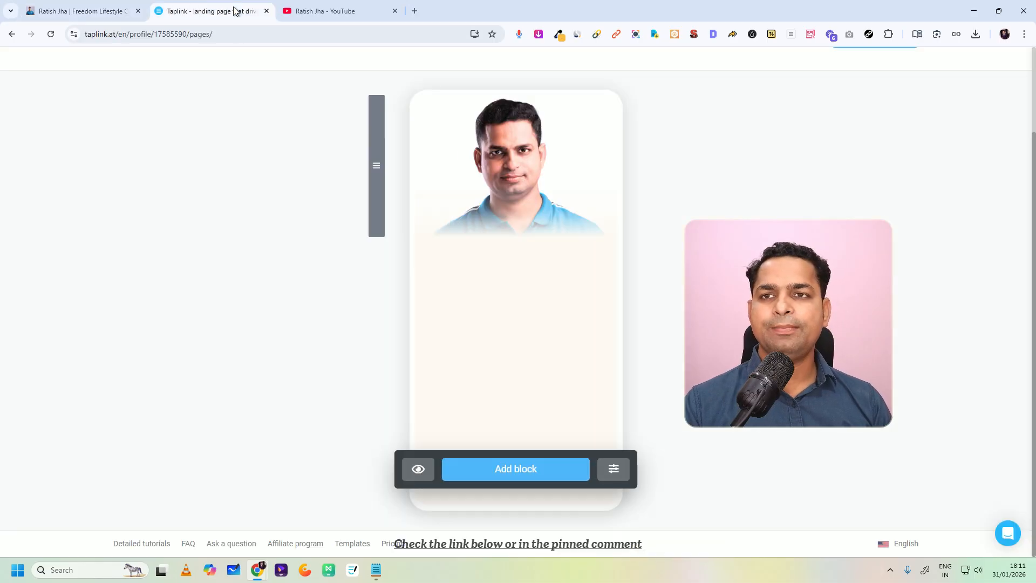
left_click(474, 478)
left_click(403, 161)
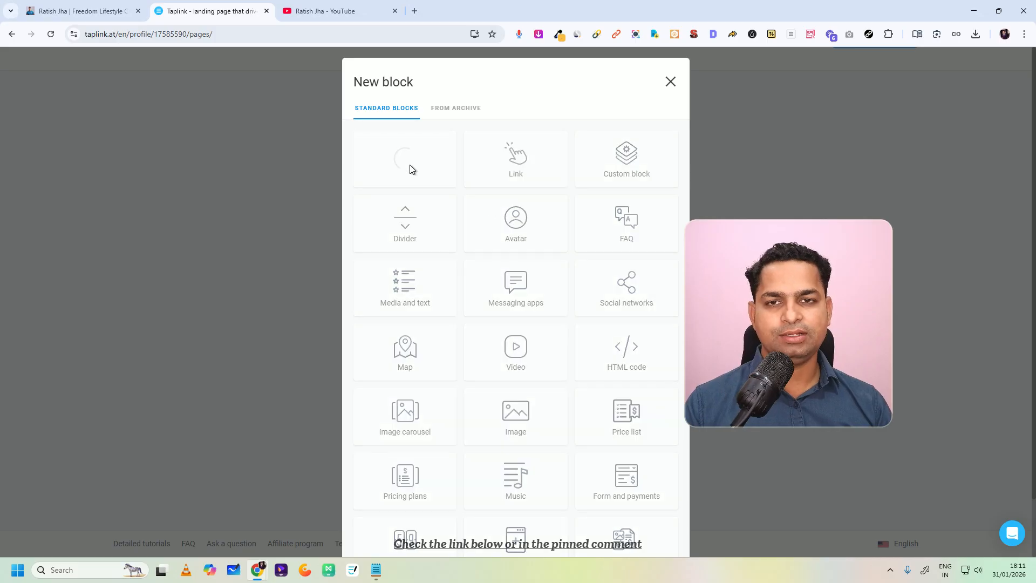
key("ctrl+v")
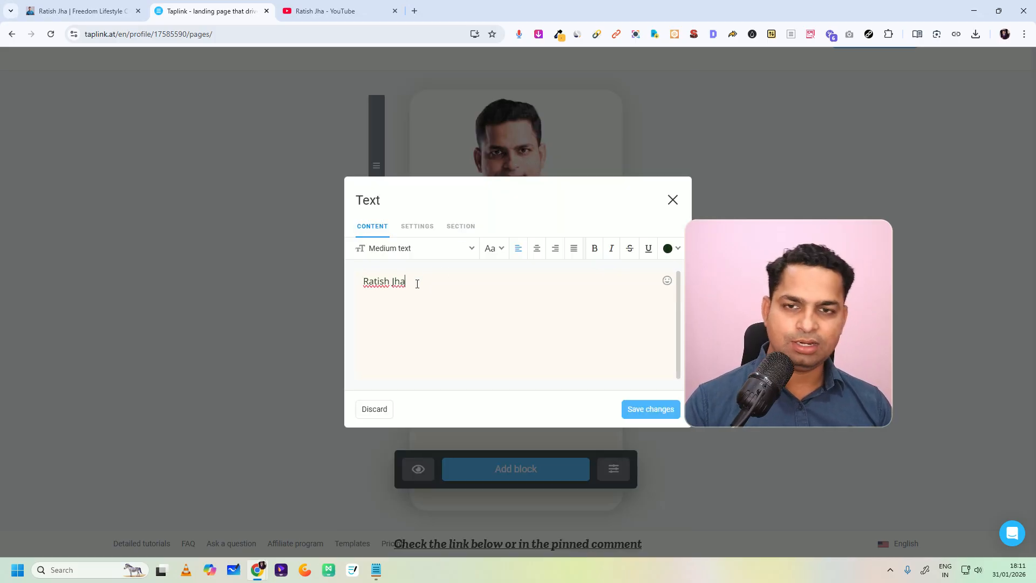
Step: Format the name as a centred black large headline and save the text block
left_click(444, 251)
left_click(417, 393)
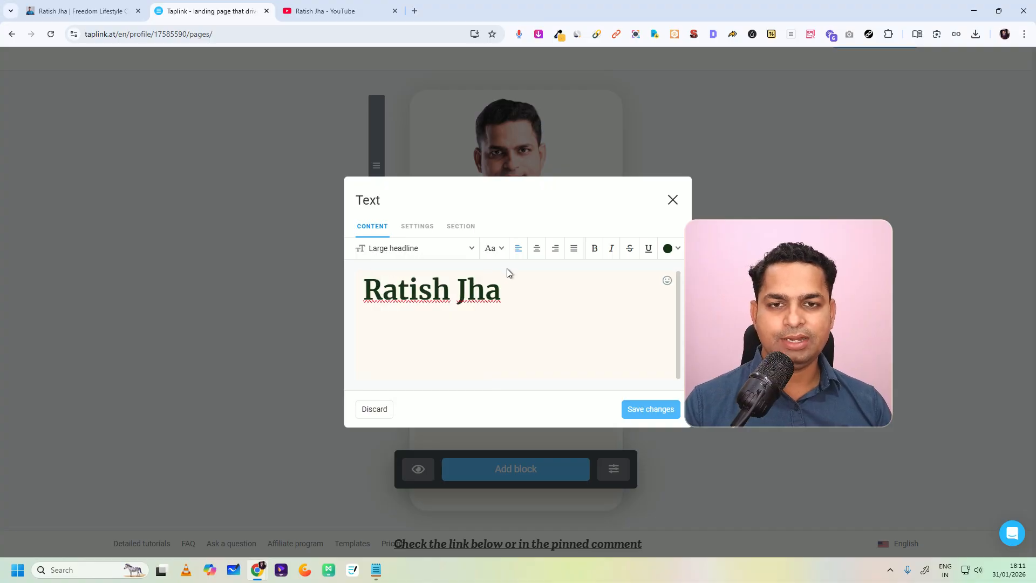
left_click(664, 251)
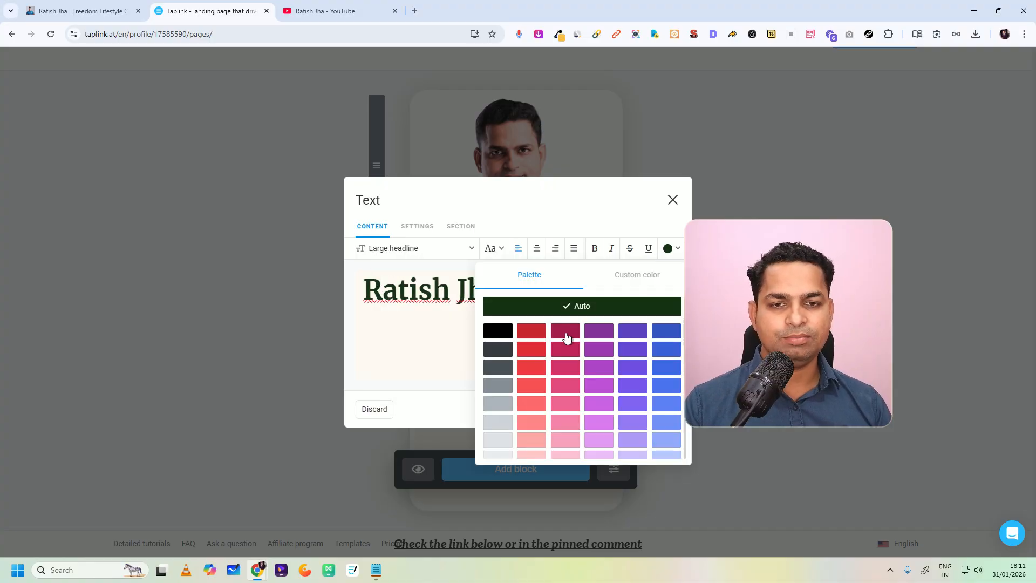
left_click(496, 330)
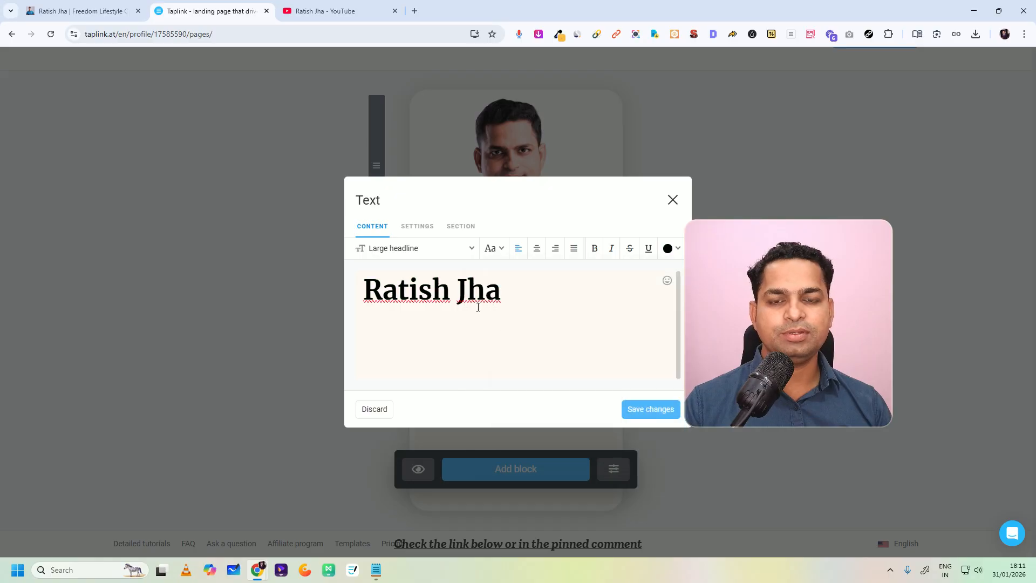
left_click(537, 249)
left_click(666, 413)
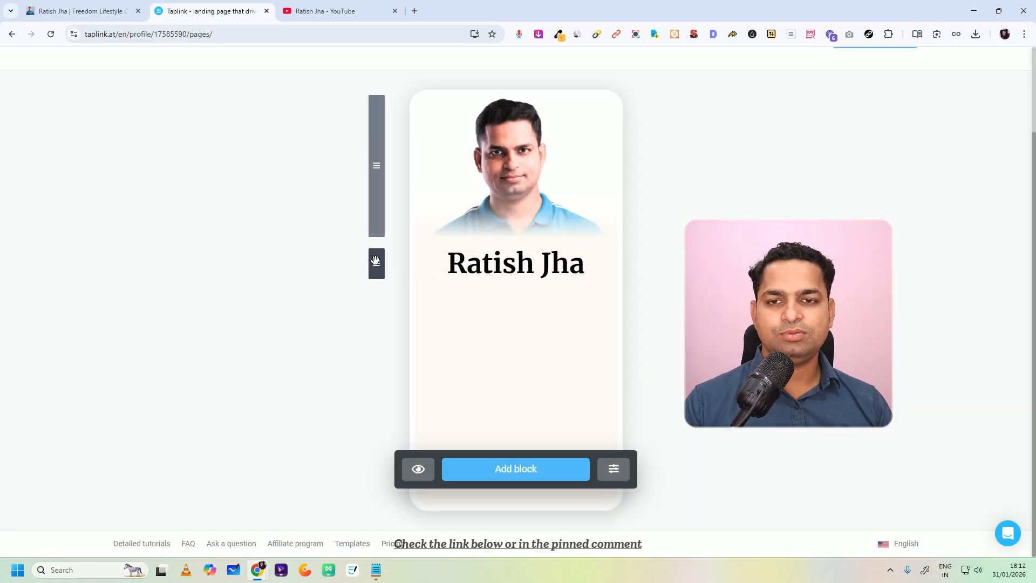
Step: Add another text block with the tagline "Helping You Escape the 9-to-5 & Build a Life You Love" copied from the finished bio page
left_click(502, 471)
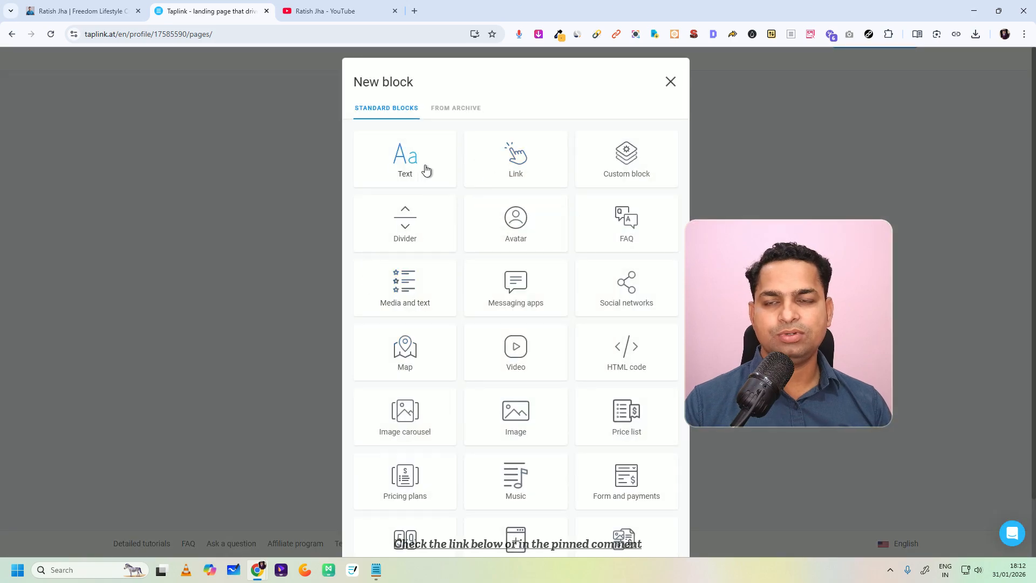
left_click(122, 15)
left_click_drag(388, 276, 529, 294)
right_click(529, 293)
left_click(546, 283)
left_click(227, 15)
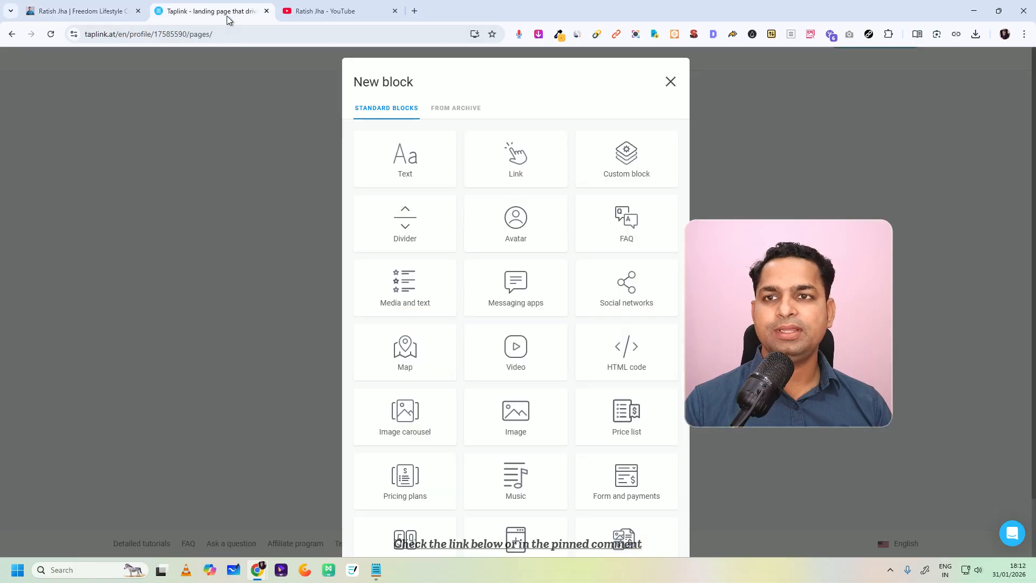
left_click(400, 161)
left_click(376, 282)
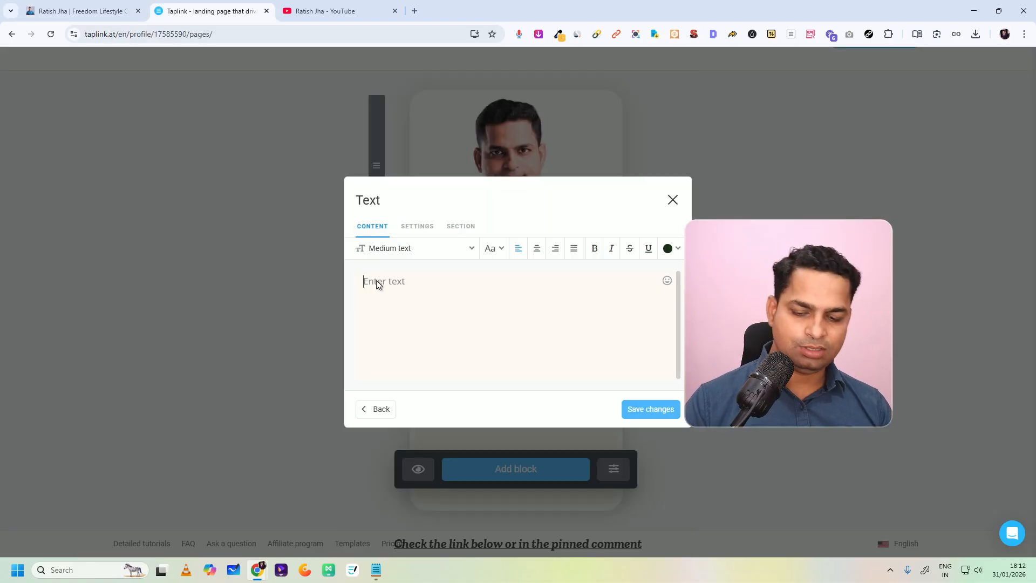
key("ctrl+v")
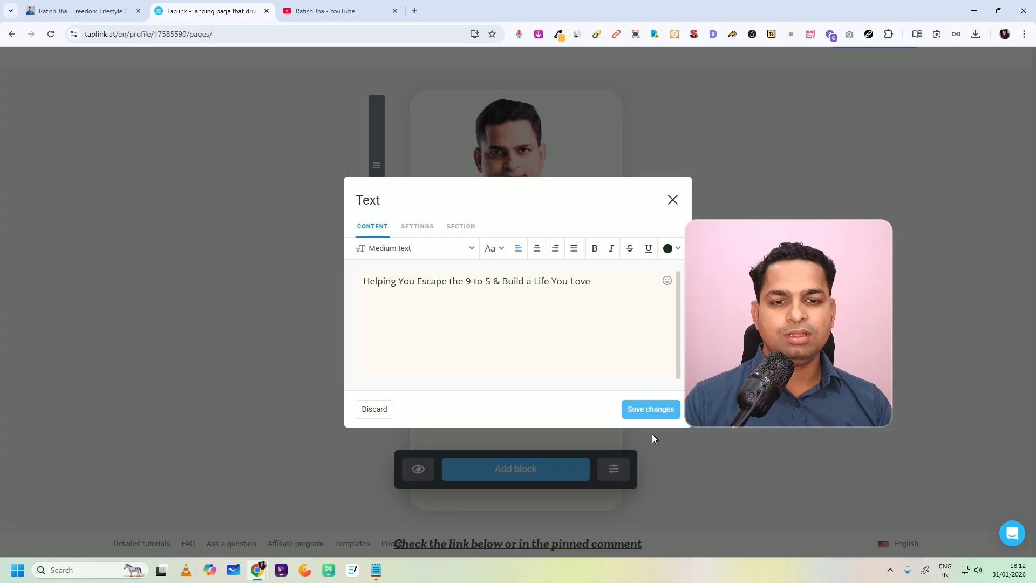
Step: Colour the tagline black, centre it and save its text block
left_click(660, 250)
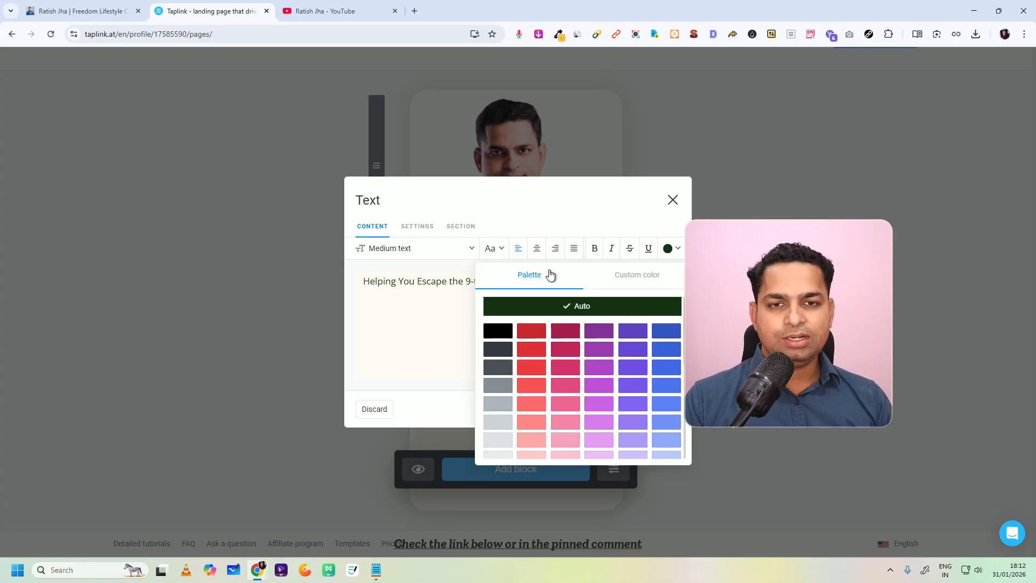
left_click(495, 334)
left_click(537, 249)
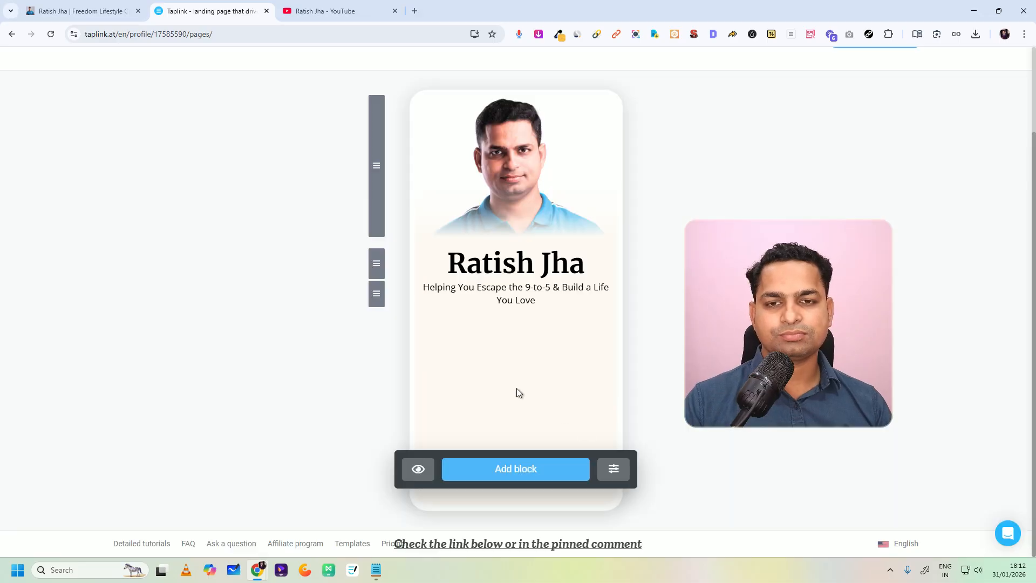
Step: Compare the tagline with the finished bio page, set it to Large text and save the block
left_click(116, 13)
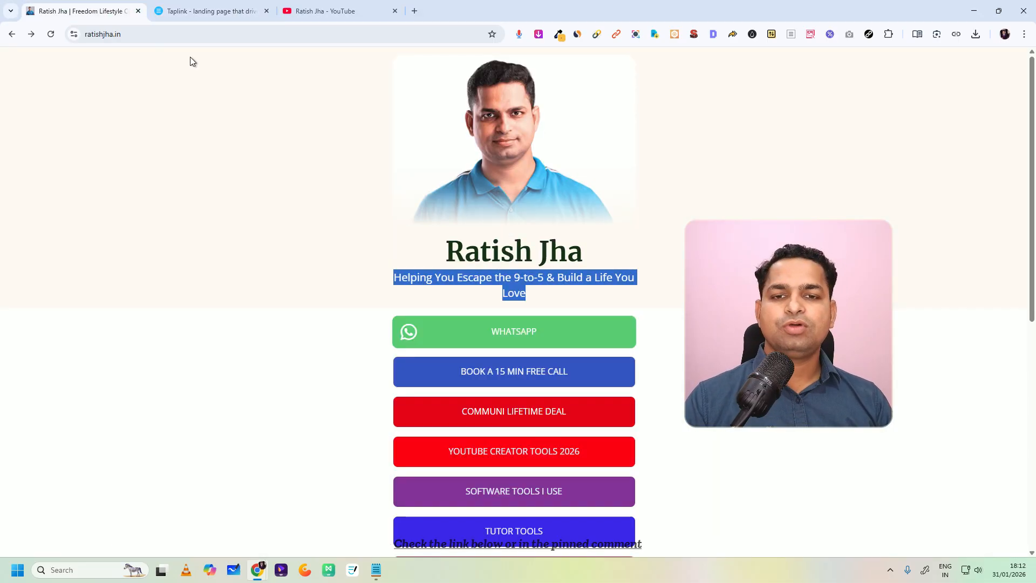
left_click(222, 12)
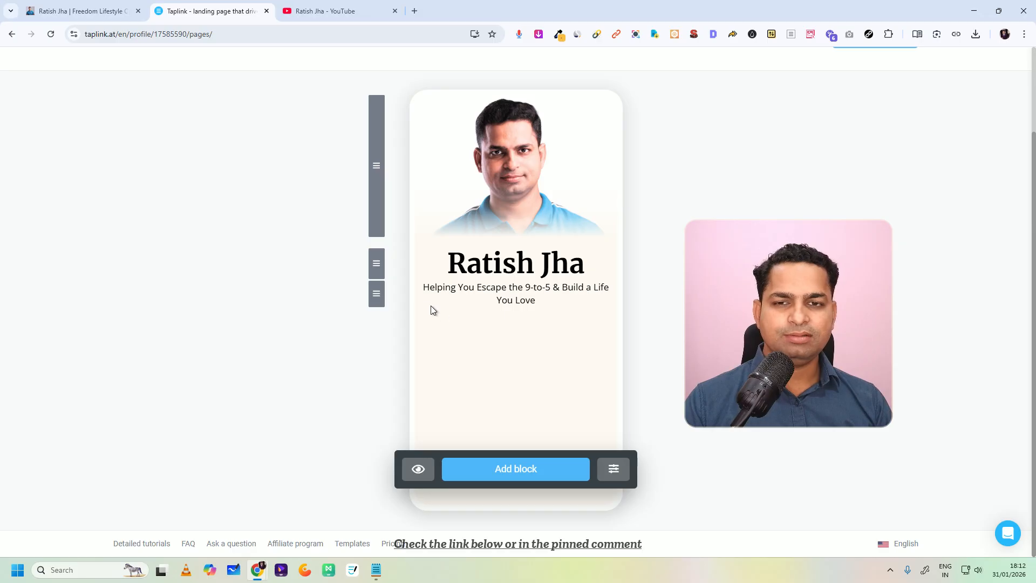
left_click(470, 295)
left_click(429, 249)
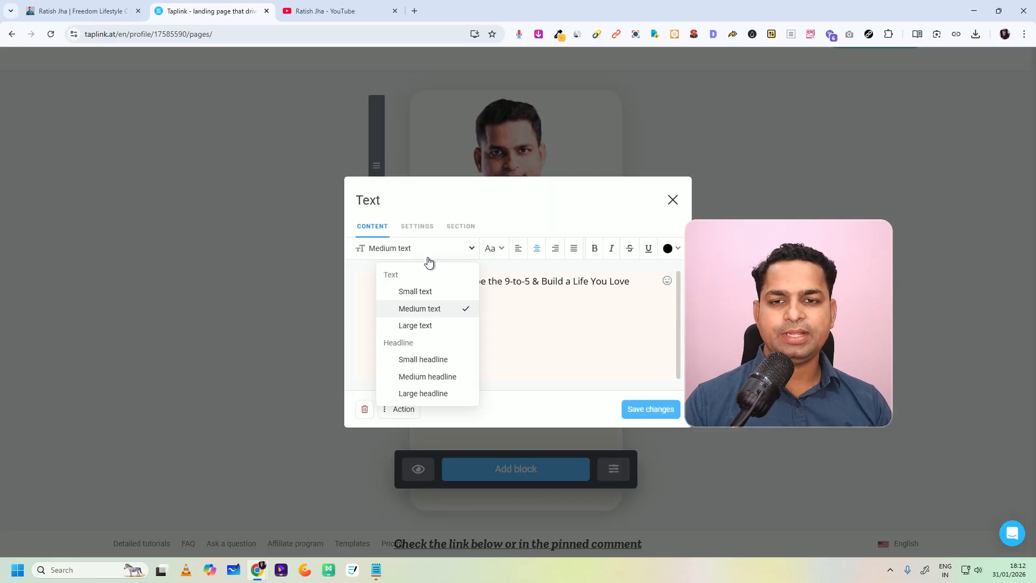
left_click(415, 325)
left_click(645, 402)
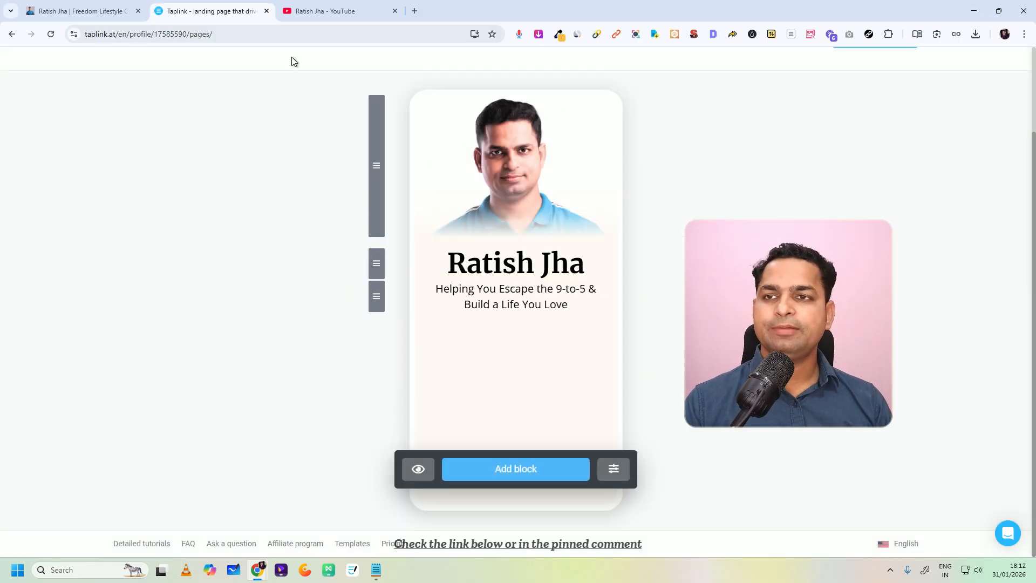
Step: Look over the link buttons and social icons below the tagline on the finished bio page
left_click(81, 11)
scroll(484, 306, "down", 3)
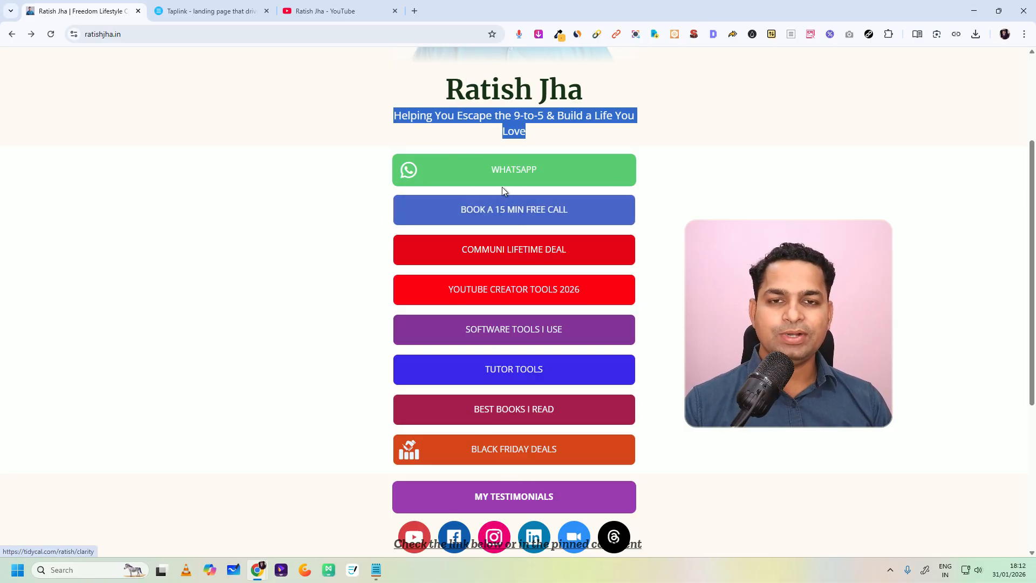
key("ctrl+Tab")
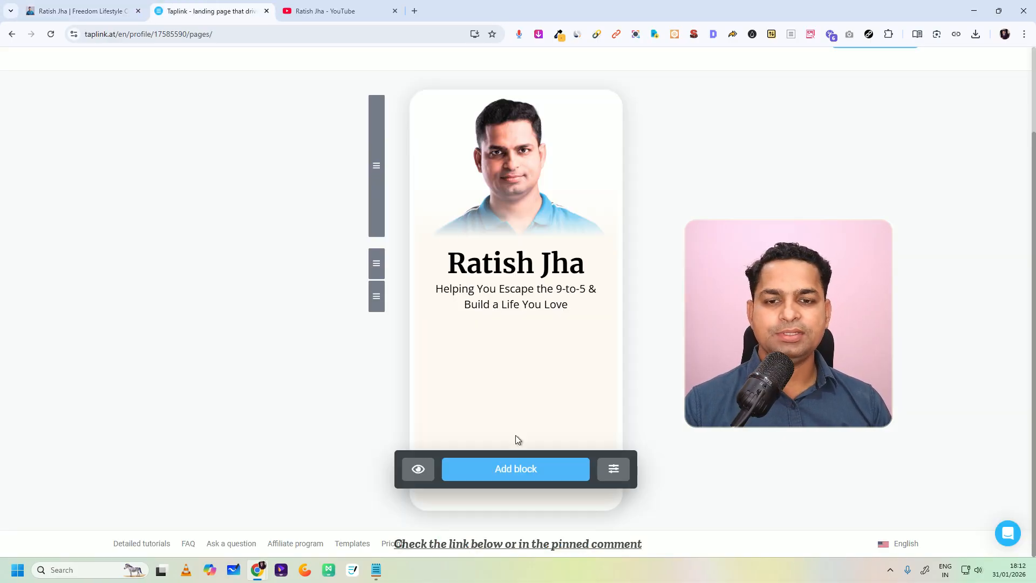
Step: Browse the block types and examine the platforms offered by the Social networks block, closing it without adding anything
left_click(520, 468)
scroll(579, 333, "down", 2)
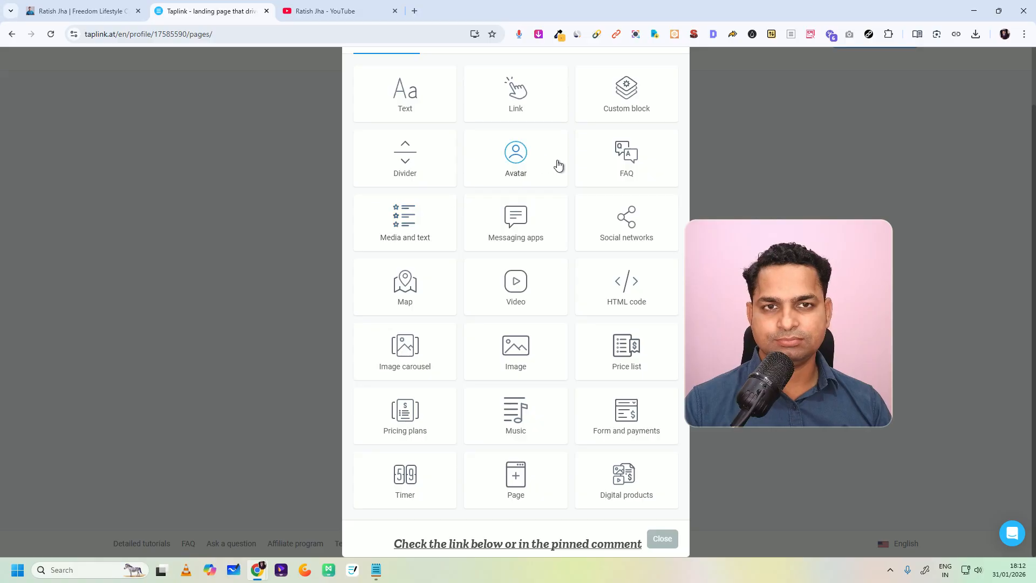
scroll(470, 243, "up", 2)
scroll(404, 420, "down", 2)
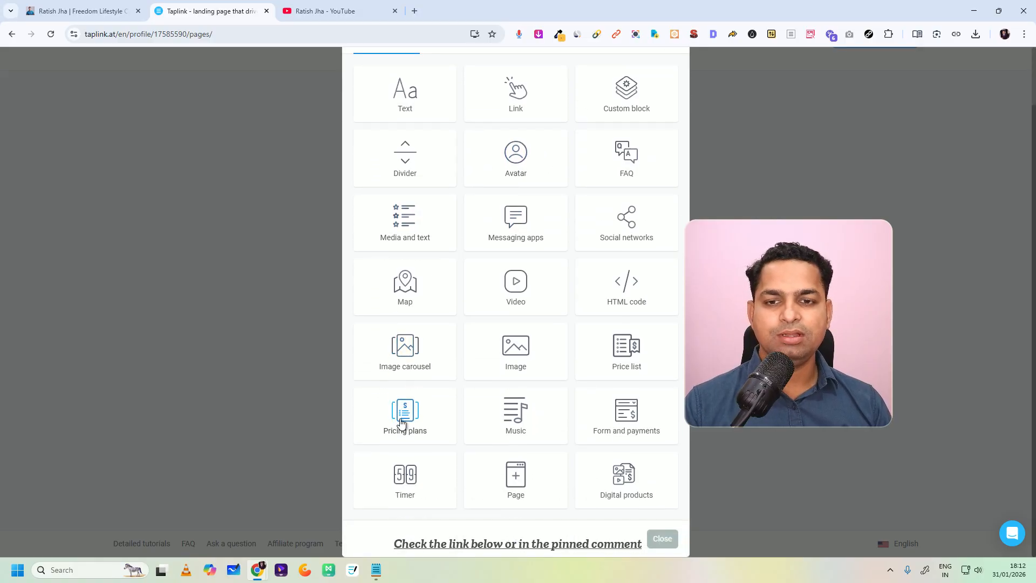
left_click(597, 234)
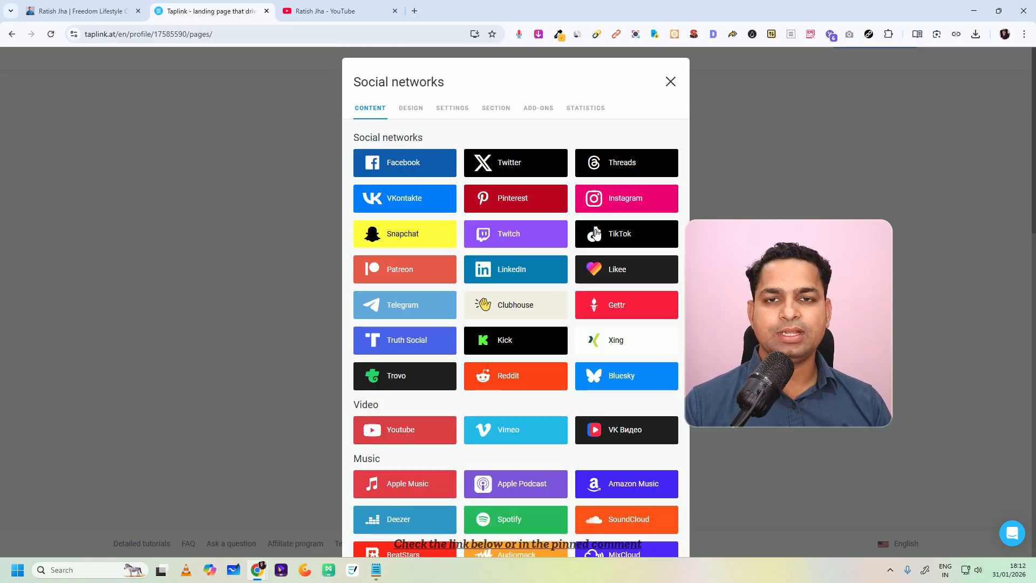
scroll(530, 344, "down", 9)
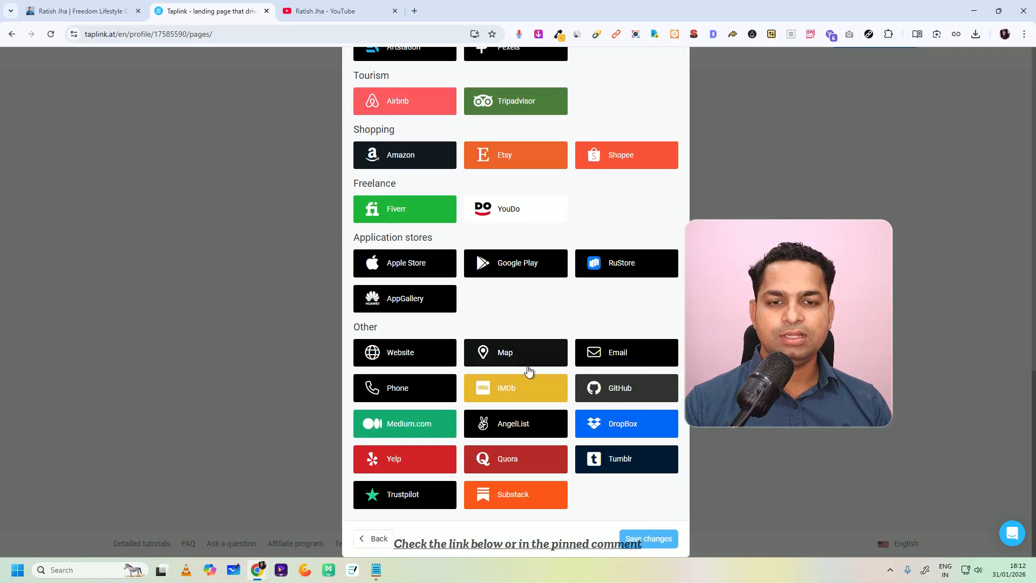
scroll(489, 444, "up", 16)
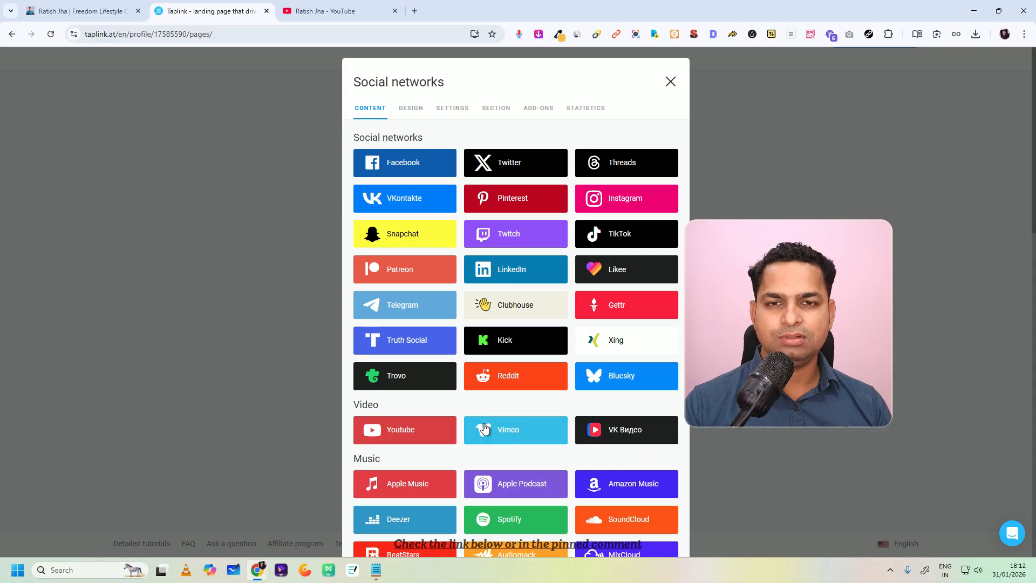
scroll(474, 334, "down", 12)
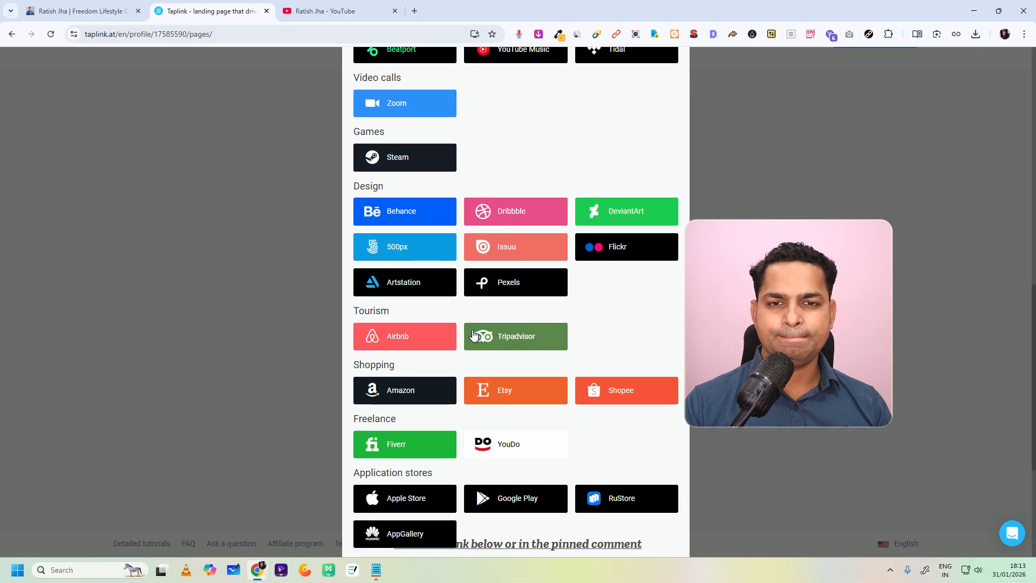
scroll(474, 335, "down", 4)
scroll(460, 391, "up", 6)
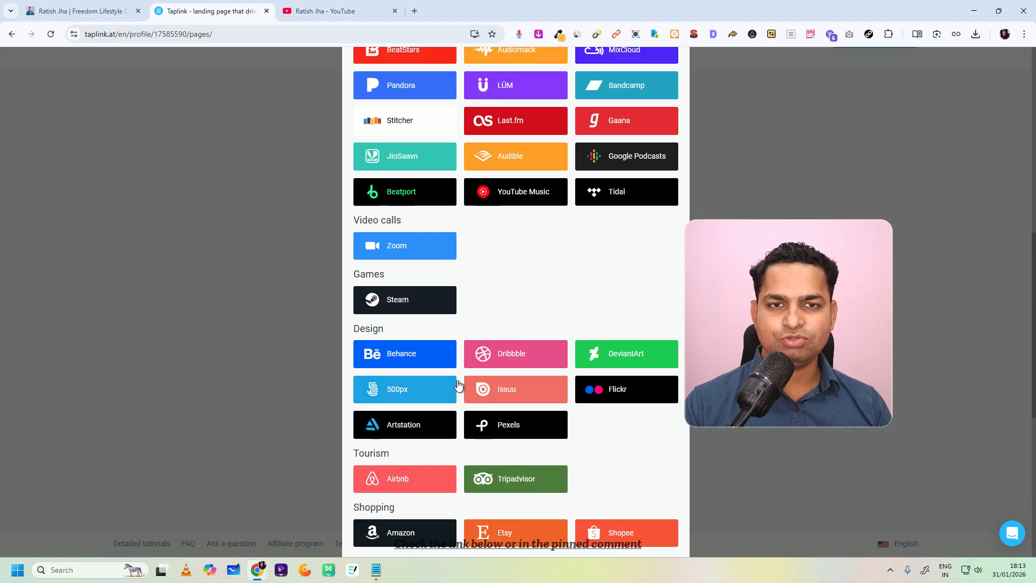
scroll(477, 343, "up", 5)
scroll(477, 342, "up", 4)
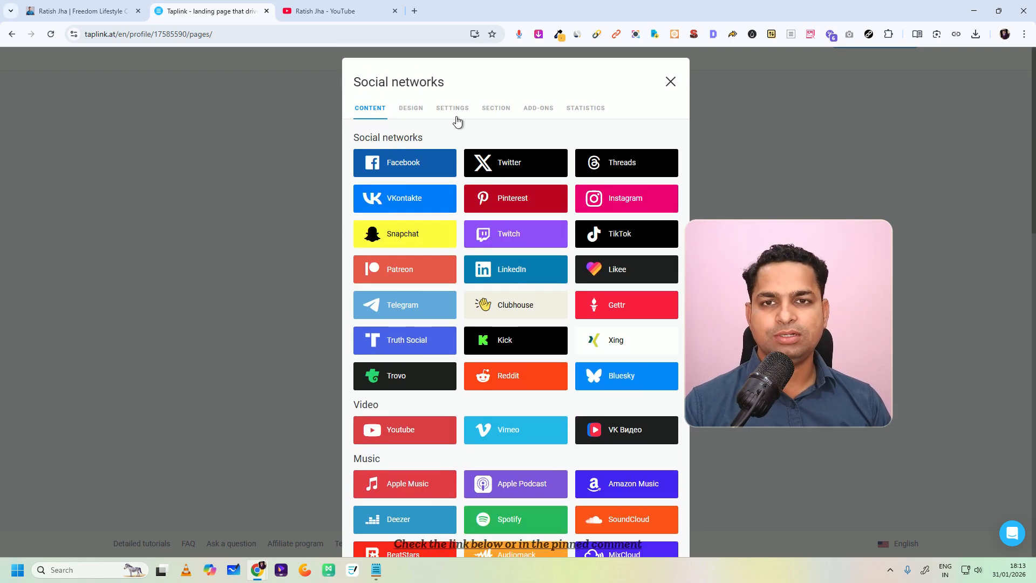
left_click(669, 82)
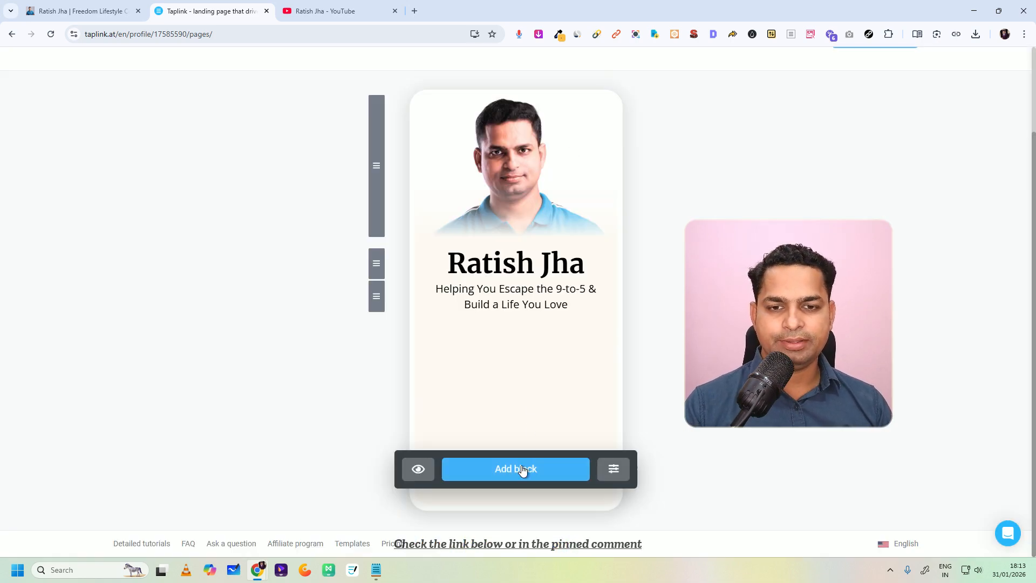
Step: Add a Messaging apps block with a WhatsApp item and give it the headline "Contact me"
left_click(523, 470)
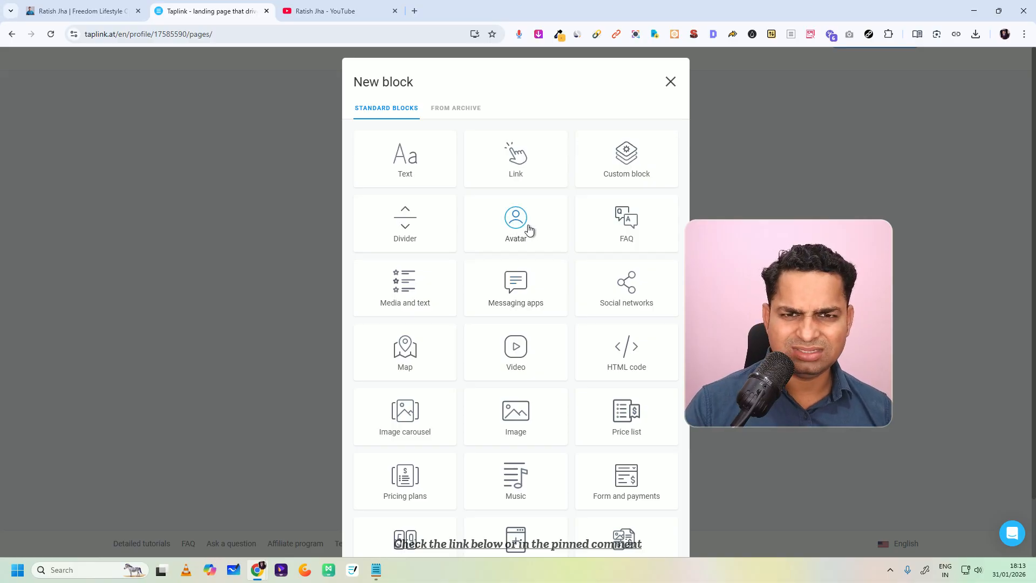
left_click(514, 294)
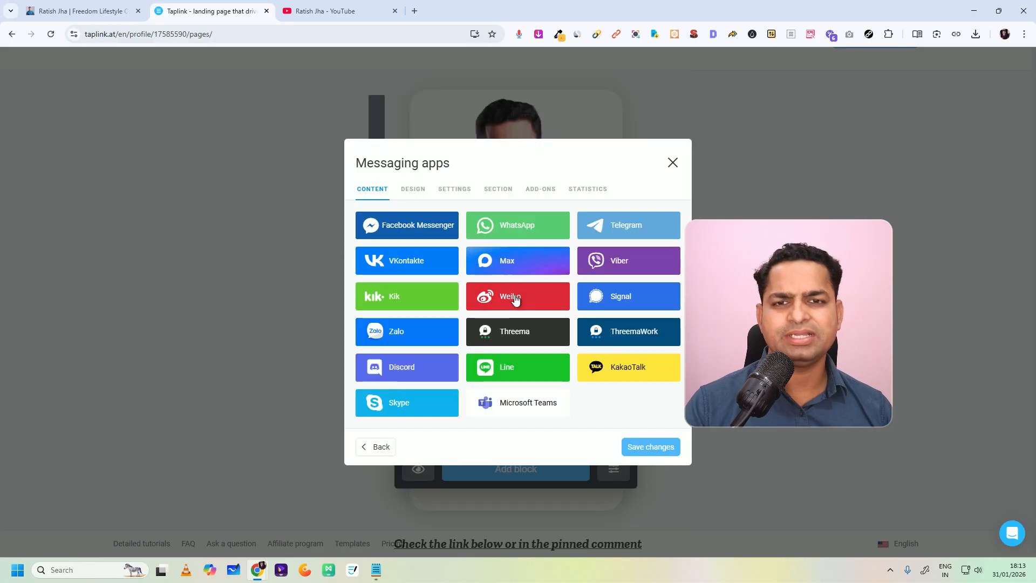
left_click(511, 231)
left_click(444, 305)
left_click(424, 261)
type("co")
key("BackSpace")
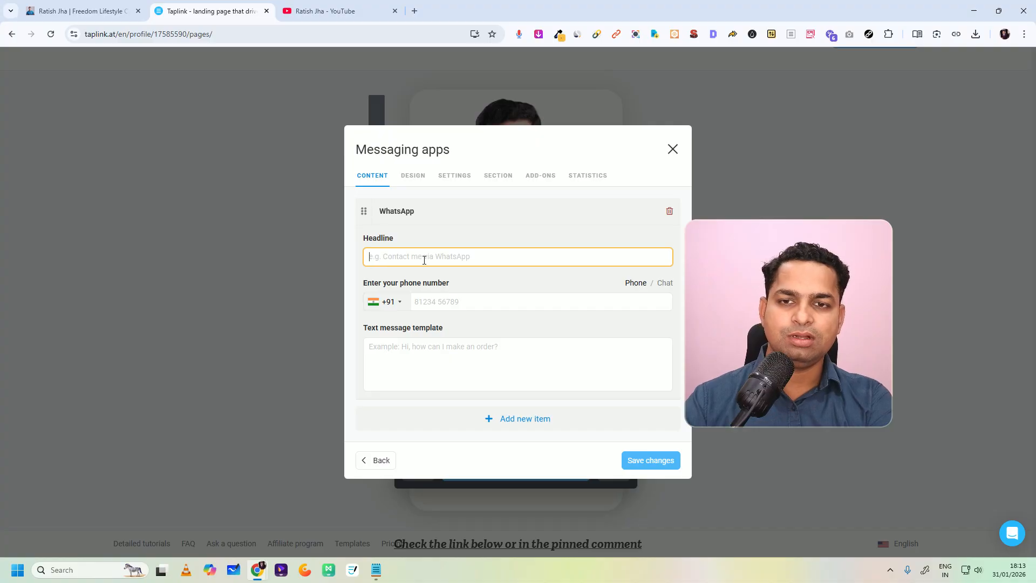
type("Contact me")
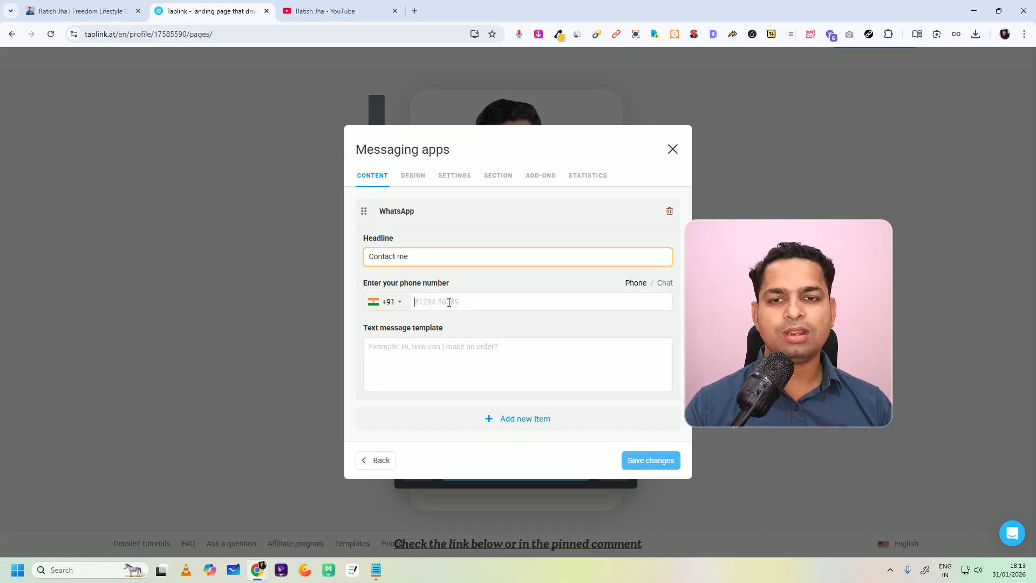
Step: Enter the WhatsApp phone number, set the message template to "Hi, How can i help you?" and save the block
left_click(449, 302)
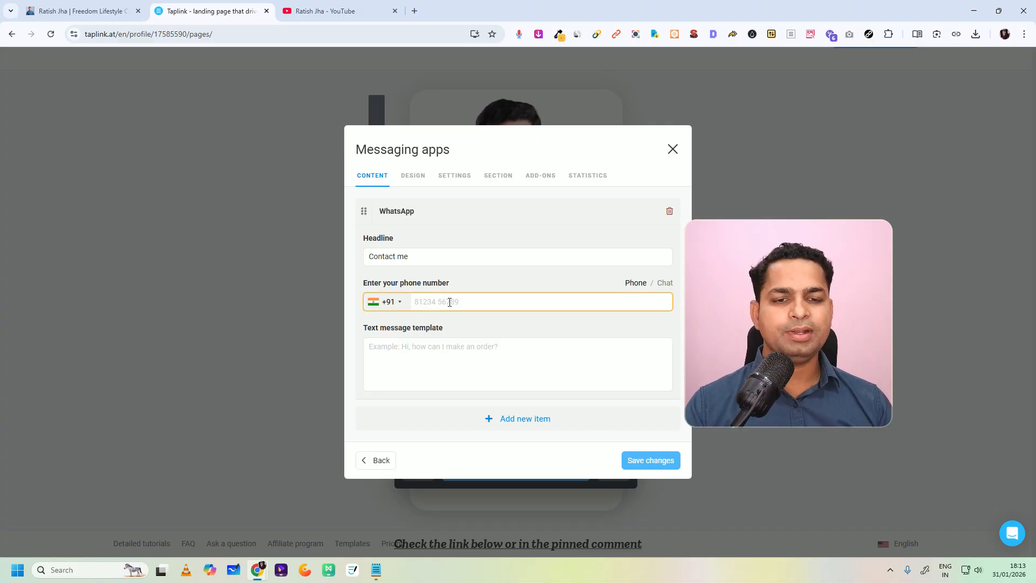
left_click(776, 531)
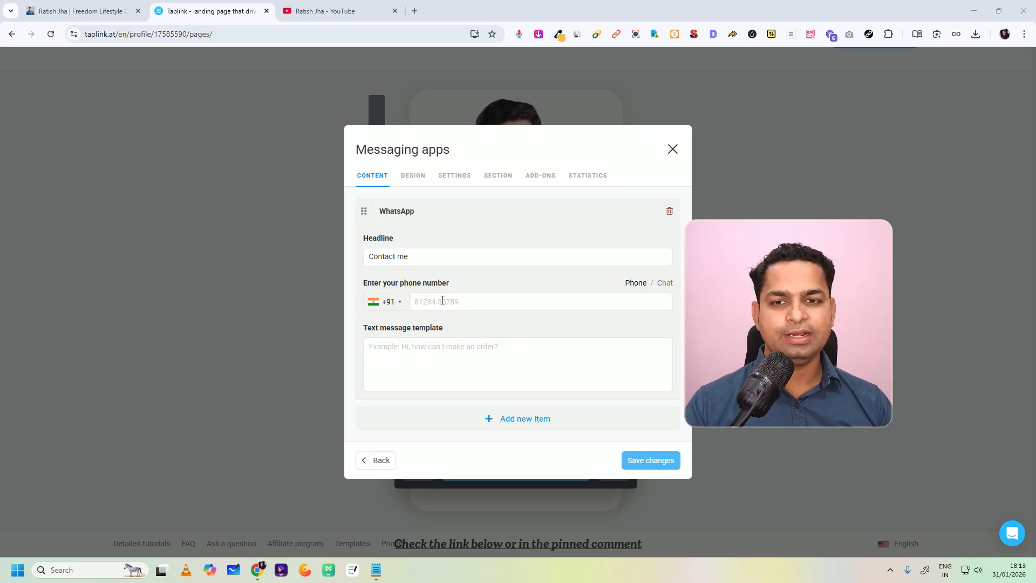
left_click(422, 351)
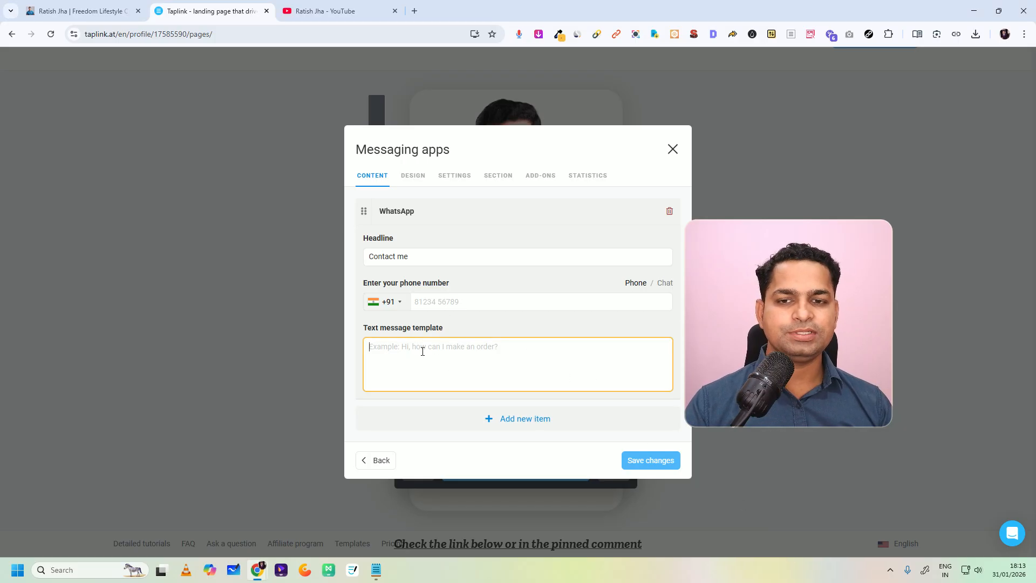
type("Hi, How can i help you")
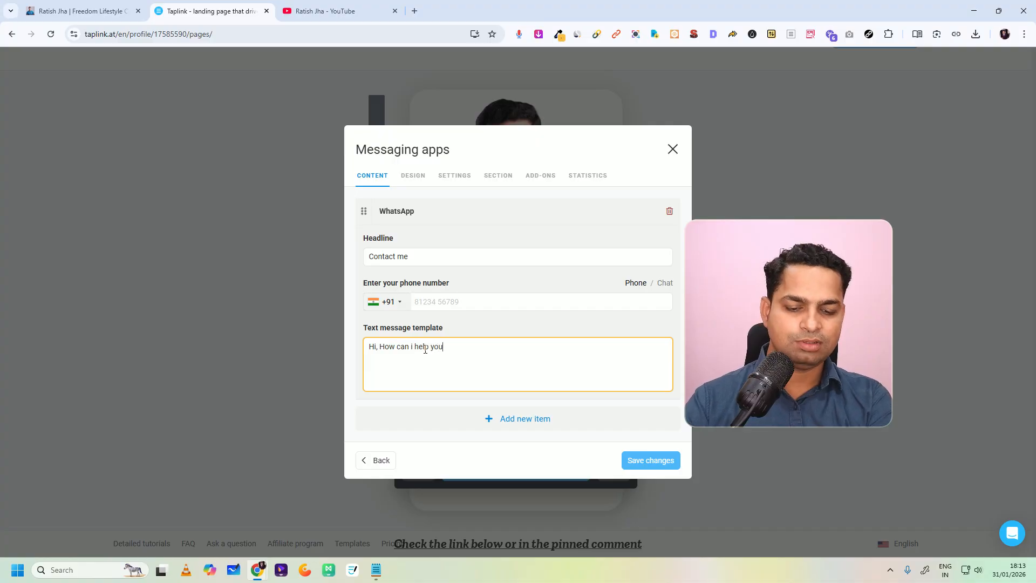
left_click(455, 300)
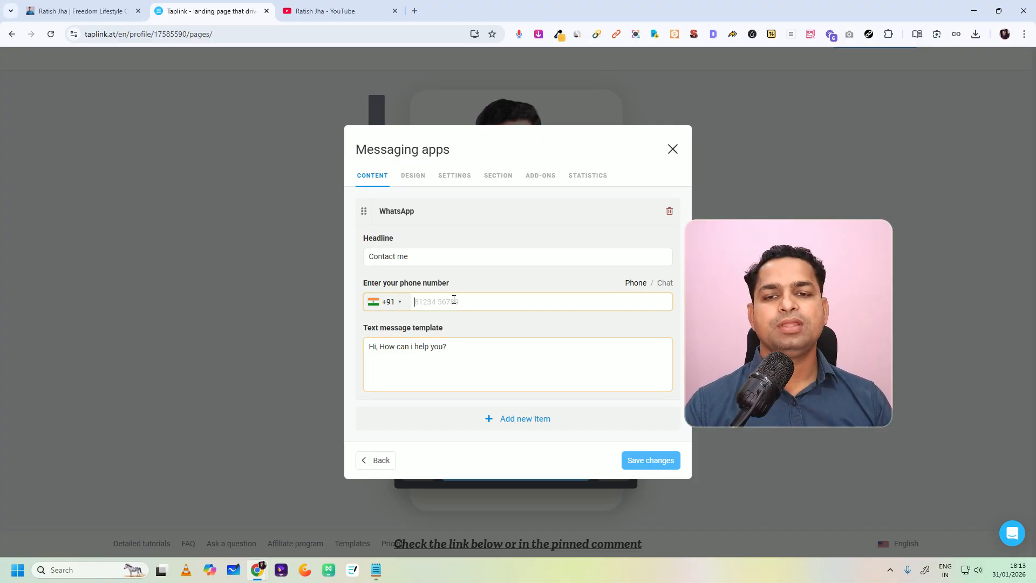
left_click(394, 305)
left_click(435, 303)
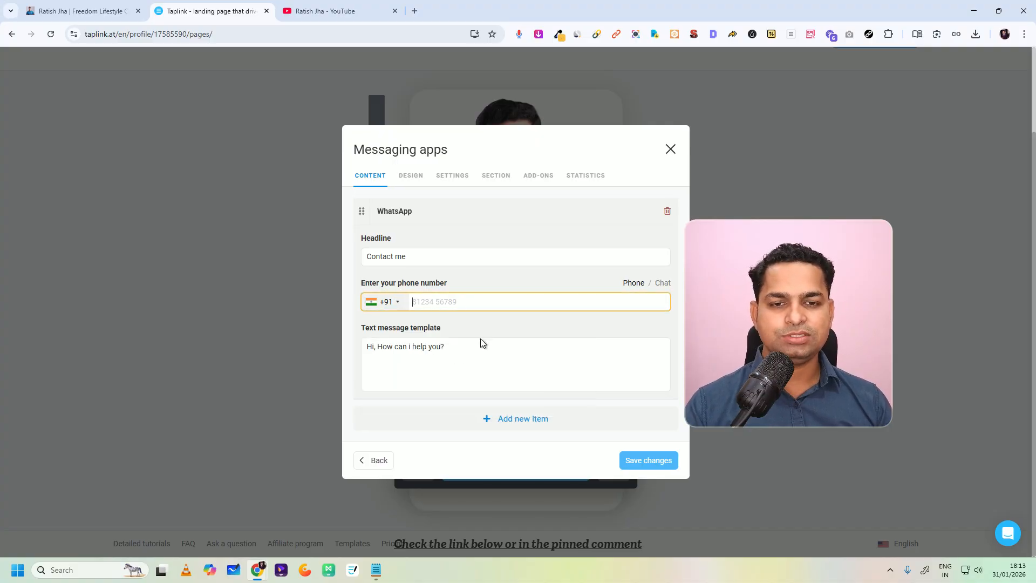
left_click(795, 530)
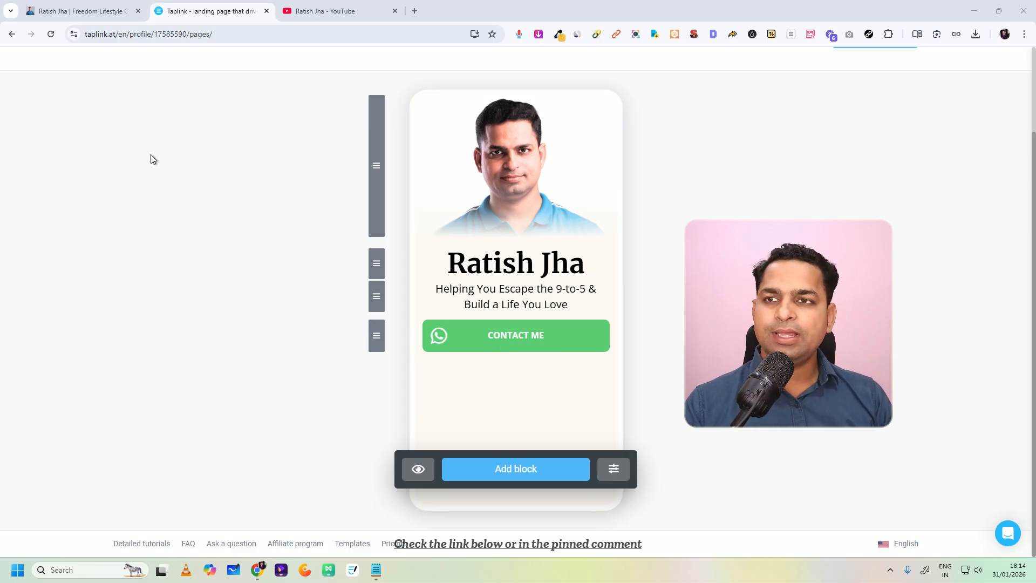
Step: Compare the new WhatsApp button with the finished bio page and review the link buttons there
left_click(79, 11)
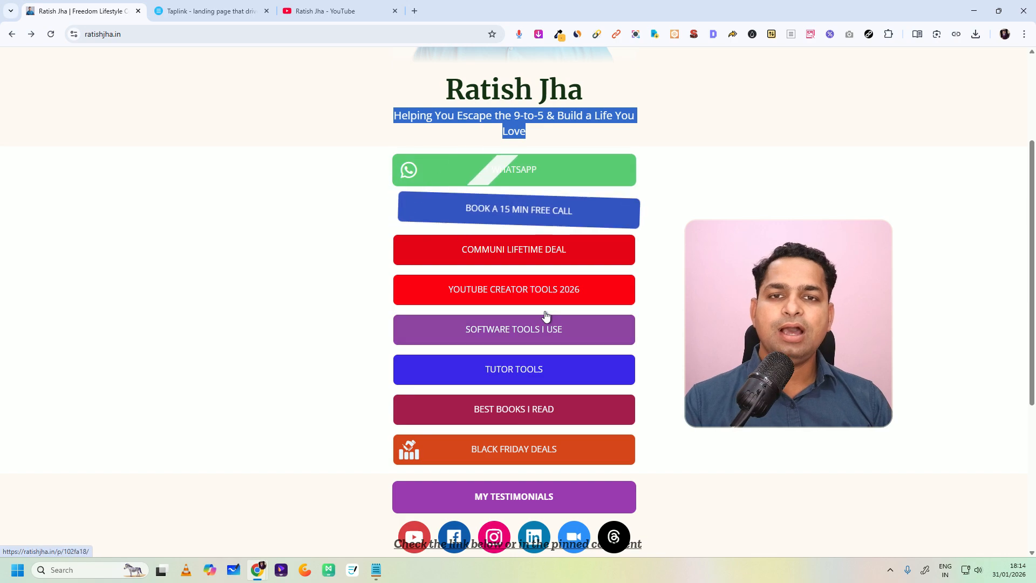
scroll(485, 189, "up", 3)
left_click(483, 158)
scroll(524, 296, "down", 5)
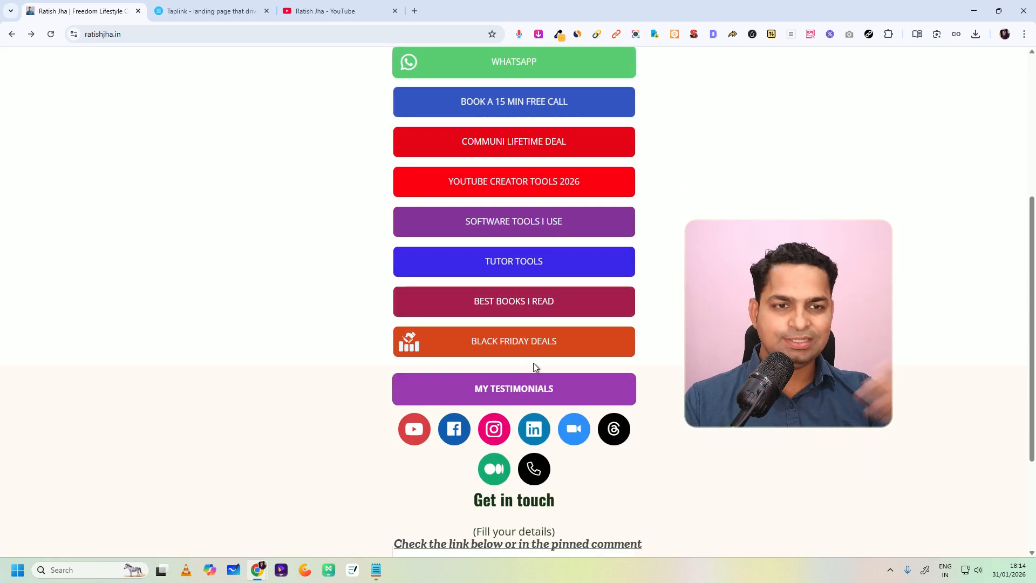
left_click(198, 7)
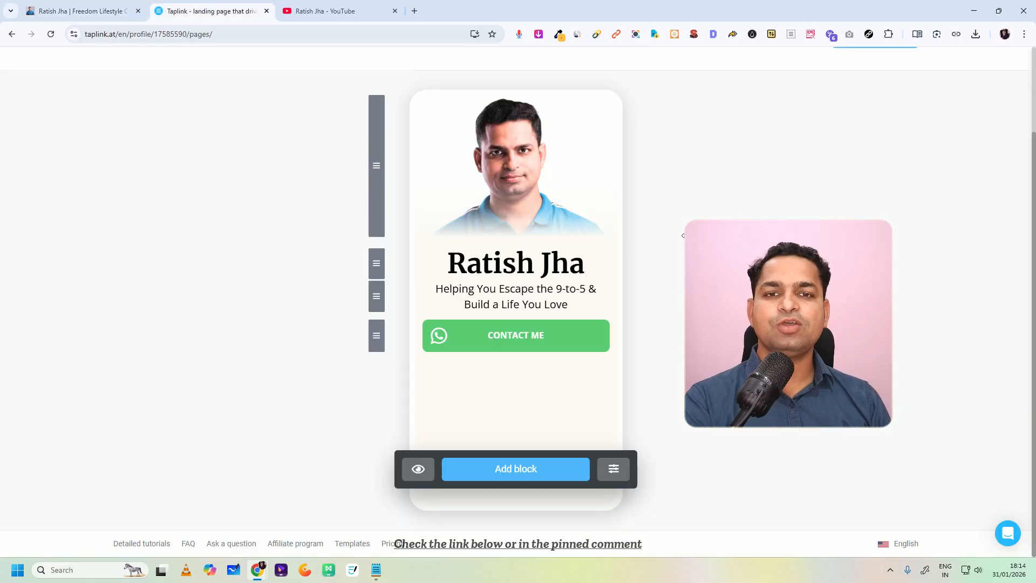
left_click(81, 10)
scroll(497, 156, "up", 5)
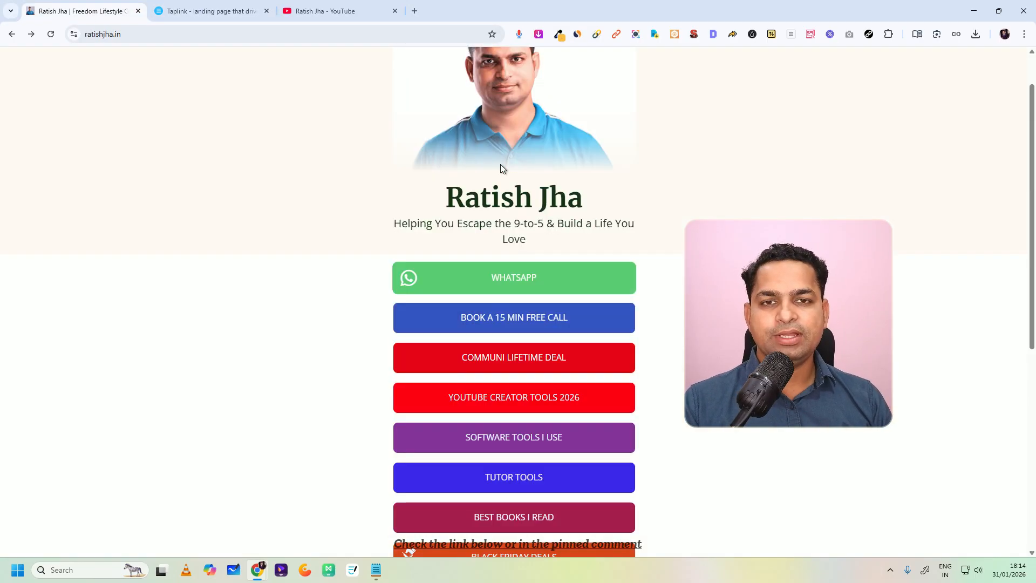
Step: Extract all links from the finished bio page with Link Extractor and copy the address of the TidyCal booking link
left_click(869, 35)
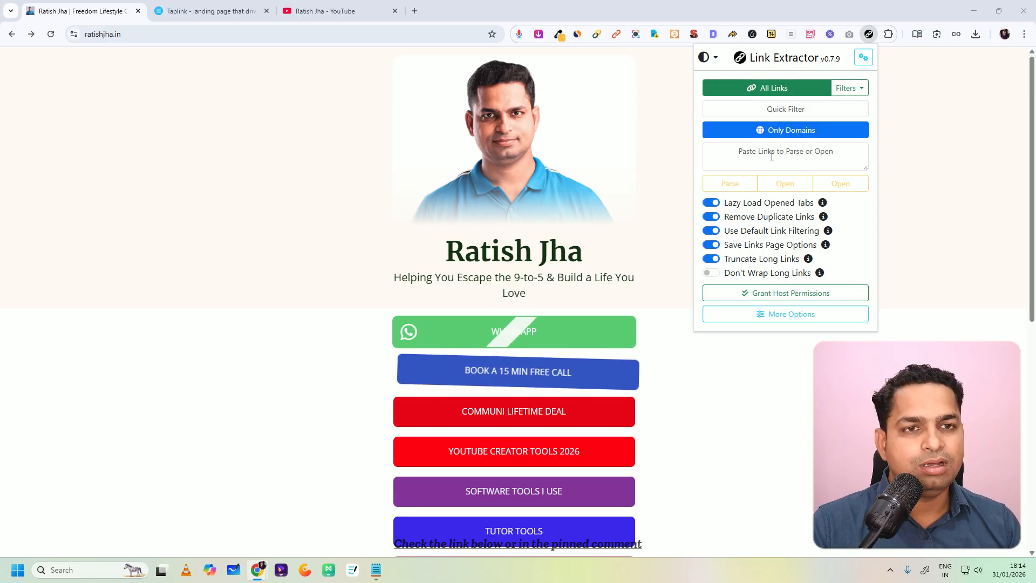
left_click(779, 87)
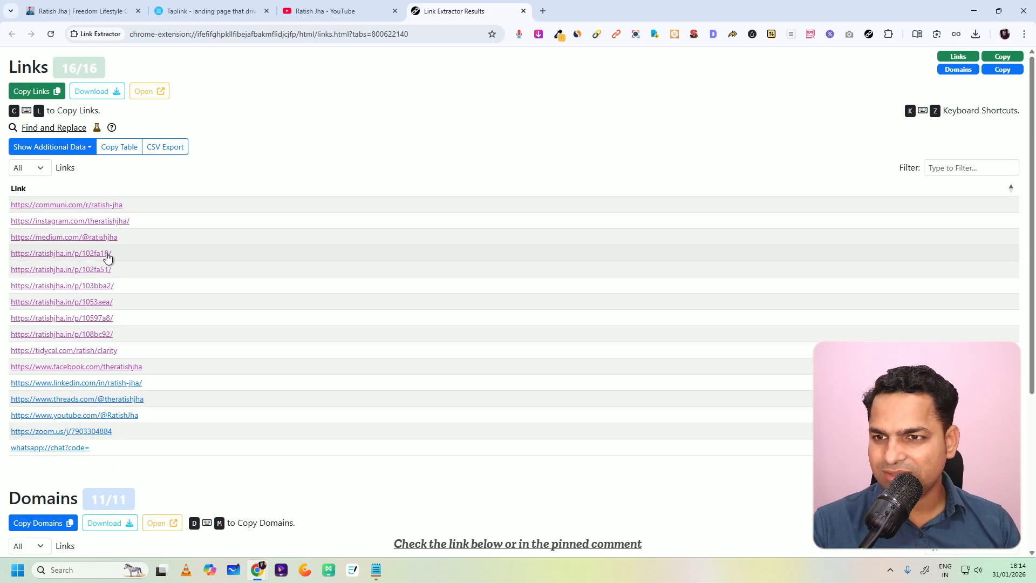
right_click(110, 352)
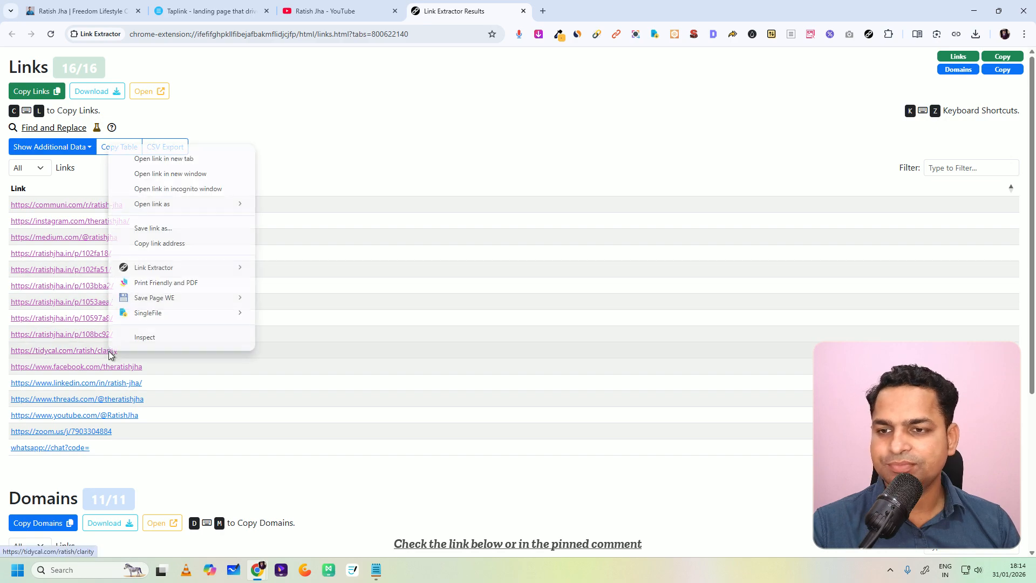
left_click(148, 243)
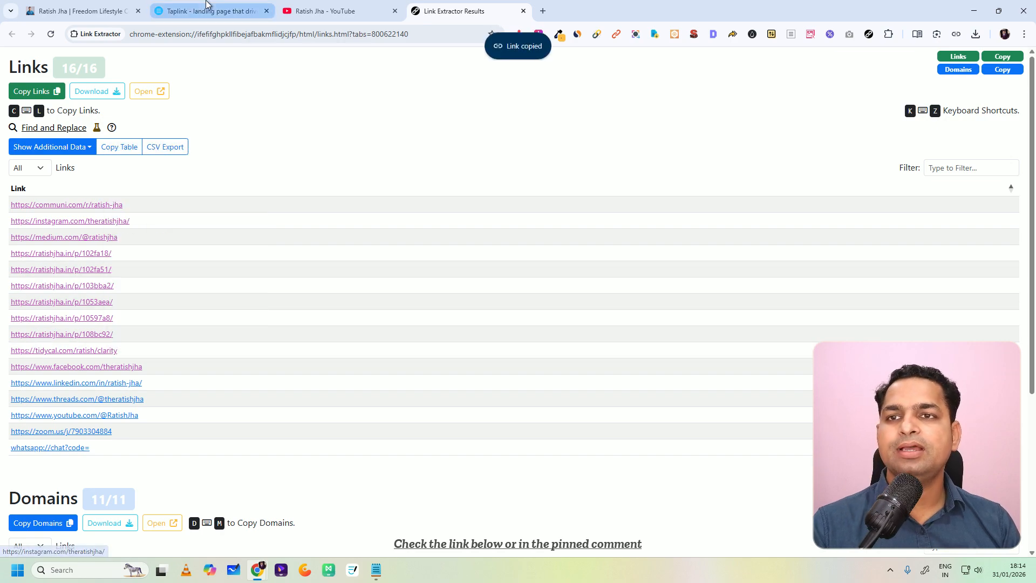
Step: Check the booking button on the finished bio page and add a Link block to the Taplink page
left_click(211, 11)
key("ctrl+shift+Tab")
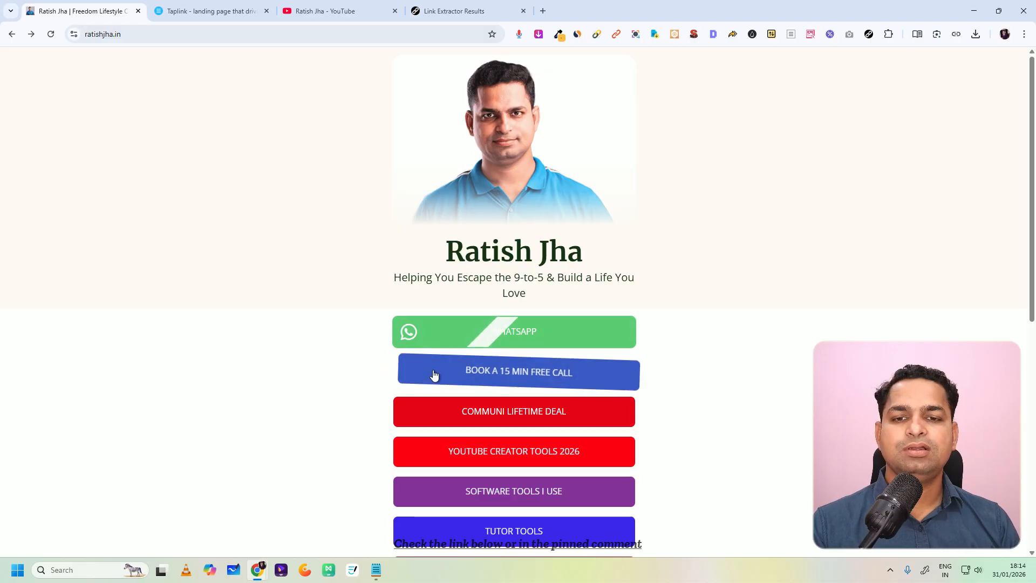
left_click(211, 11)
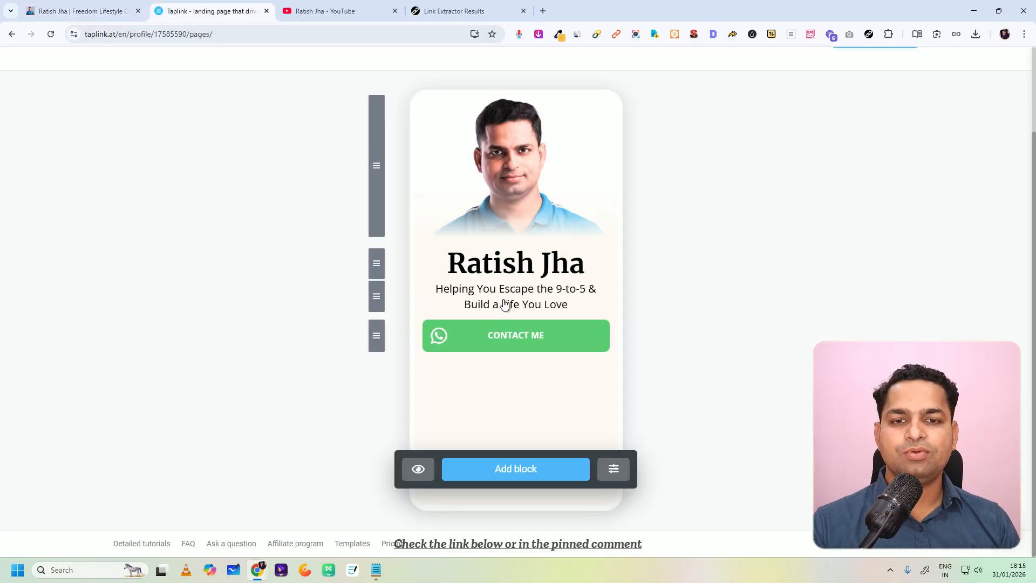
left_click(513, 467)
left_click(516, 154)
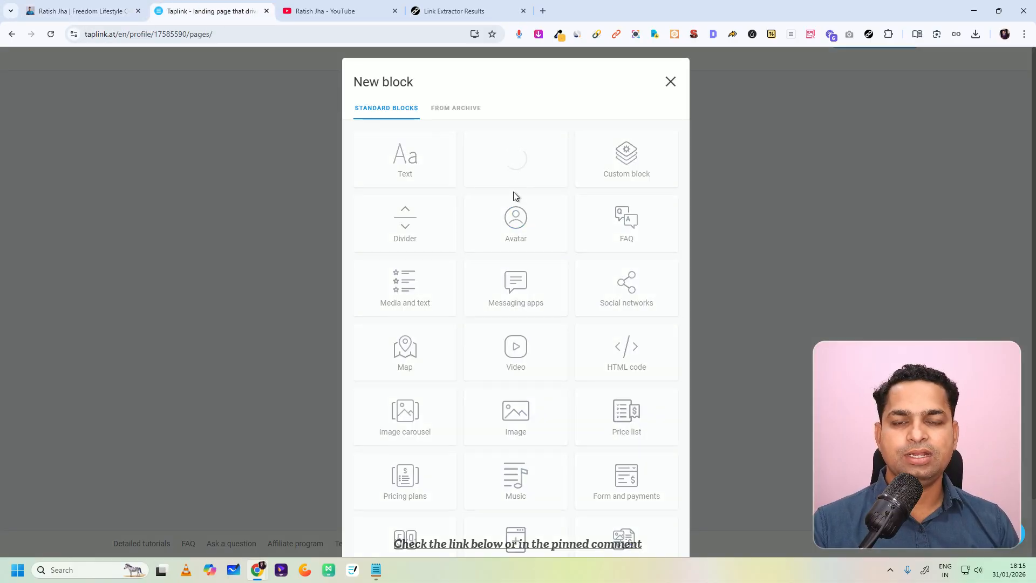
Step: Begin the link text of the new Link block with "Book"
left_click(456, 296)
type("boo")
key("BackSpace")
key("BackSpace")
key("BackSpace")
type("Boo")
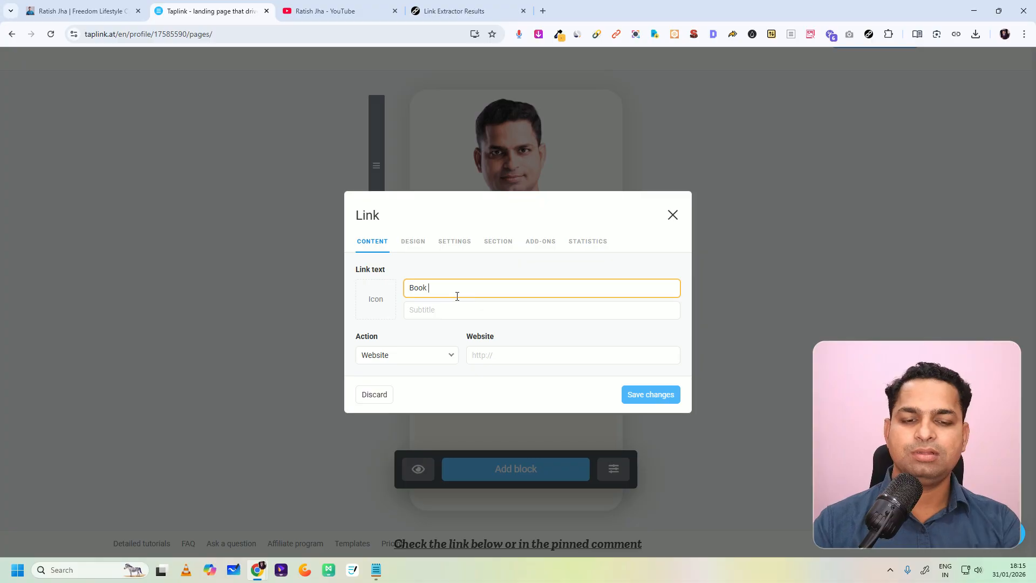
type("k")
key("BackSpace")
key("BackSpace")
key("BackSpace")
key("BackSpace")
Step: Check the booking button's wording and destination on the finished bio page, returning to that page
left_click(81, 10)
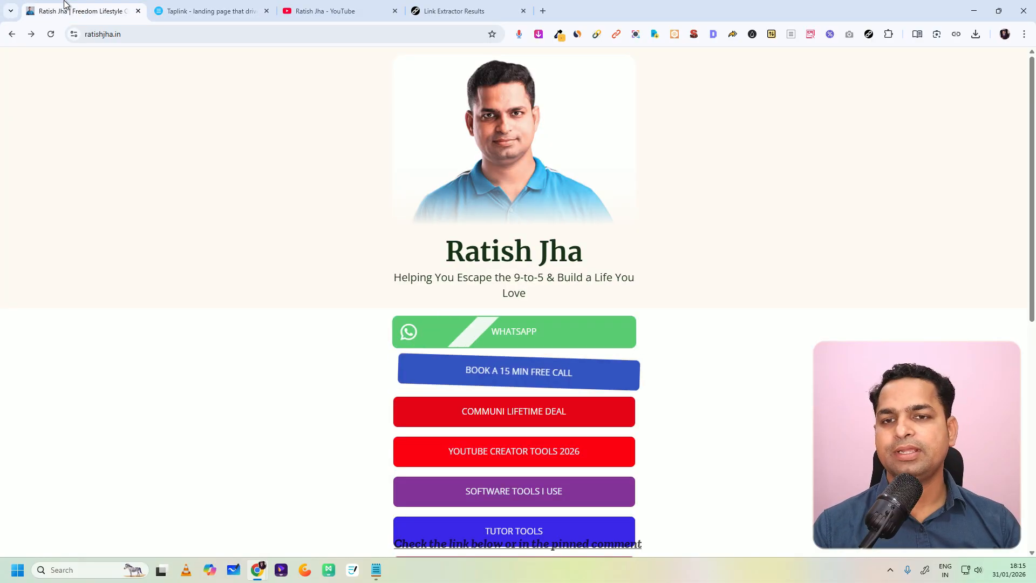
left_click(462, 371)
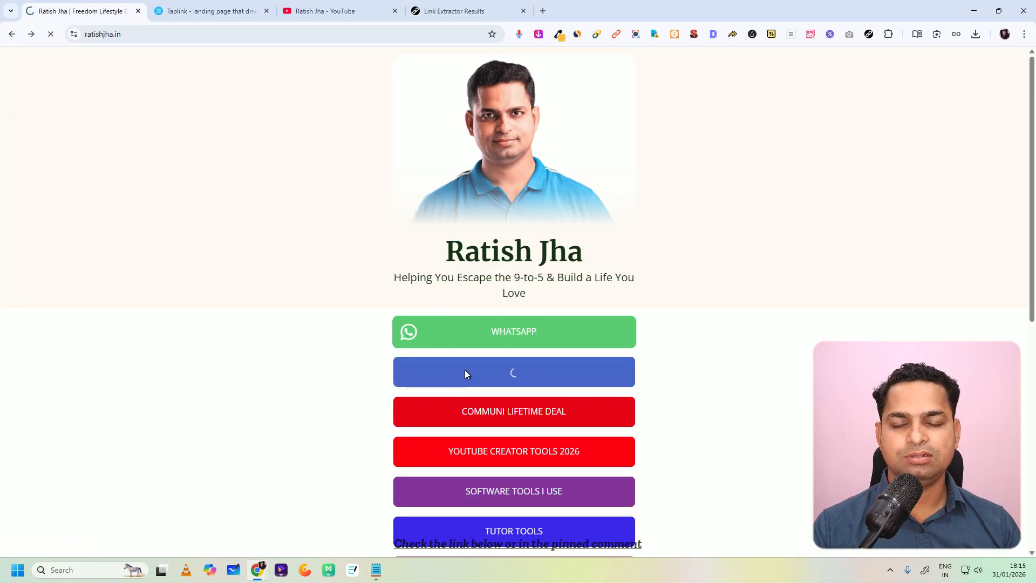
left_click(12, 34)
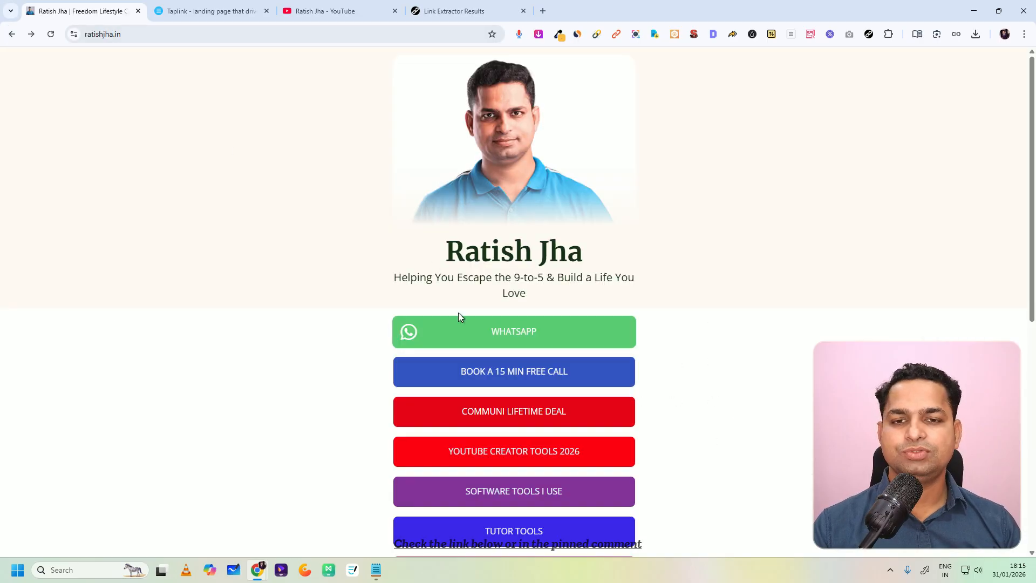
Step: Complete the new Link block with the text "Book a Free 15 min Call with me" and the copied TidyCal booking address, and save it
left_click(225, 11)
type("Book a")
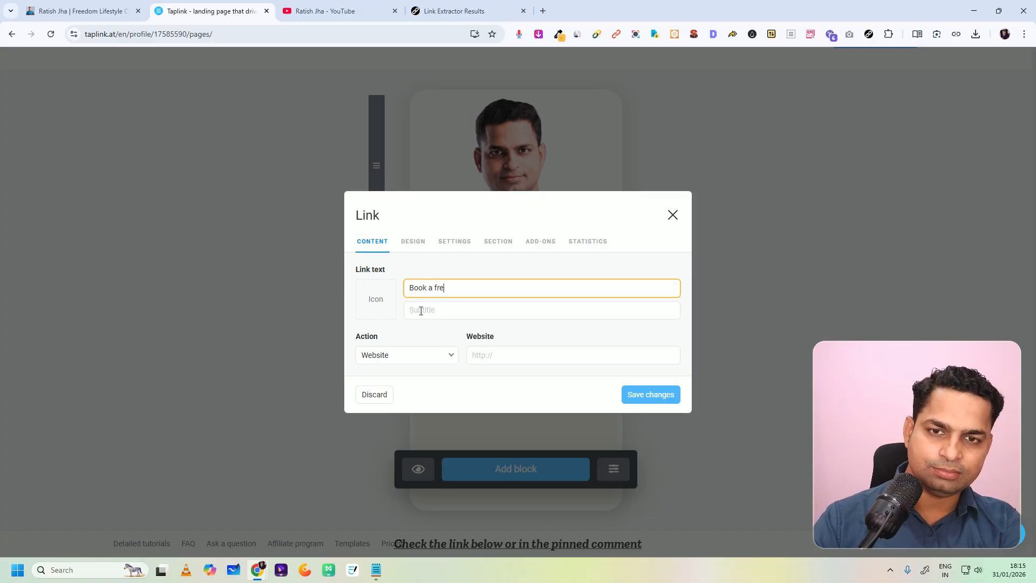
type(" Free 15 min Call with me")
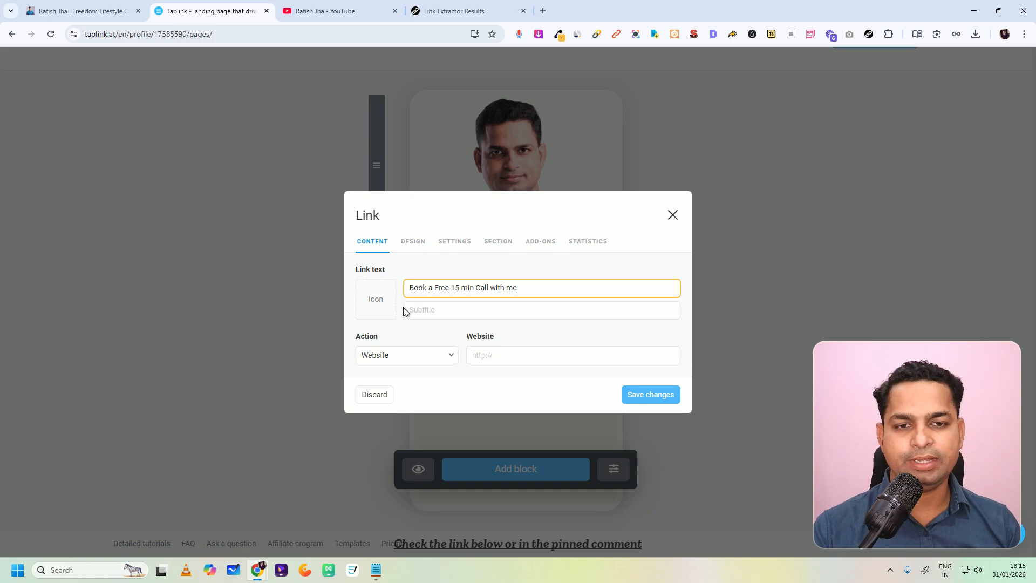
left_click(495, 357)
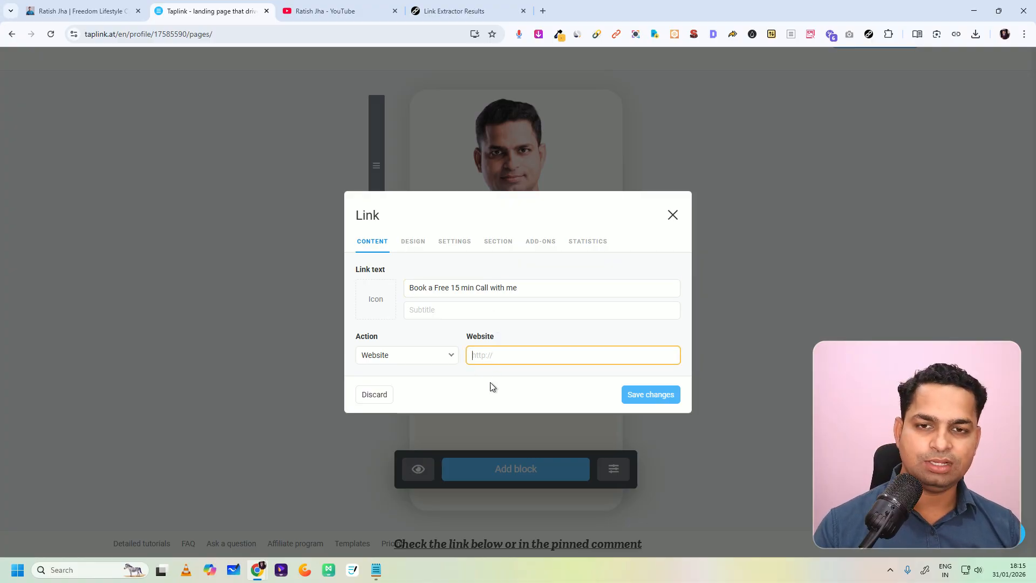
key("ctrl+v")
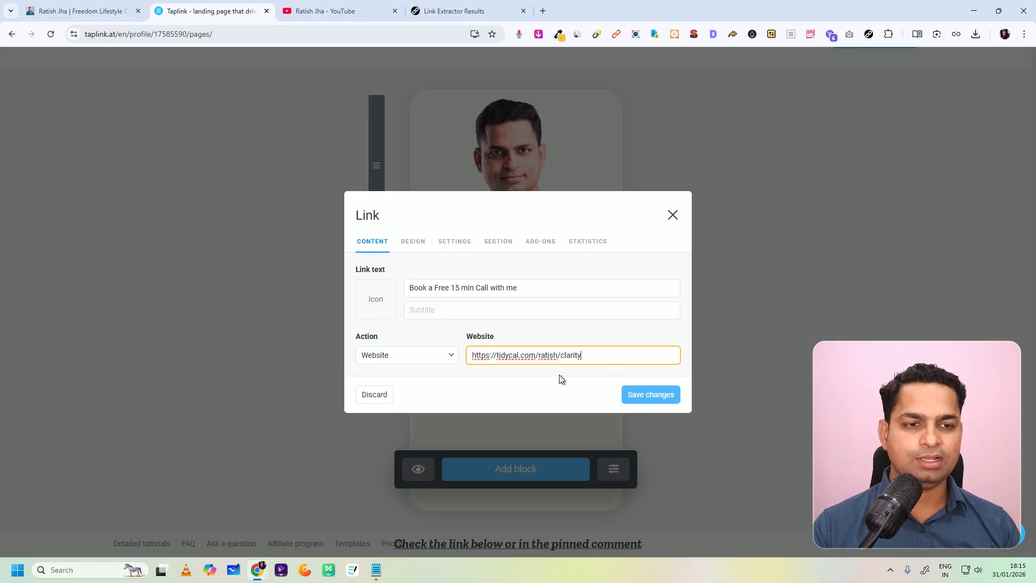
left_click(649, 398)
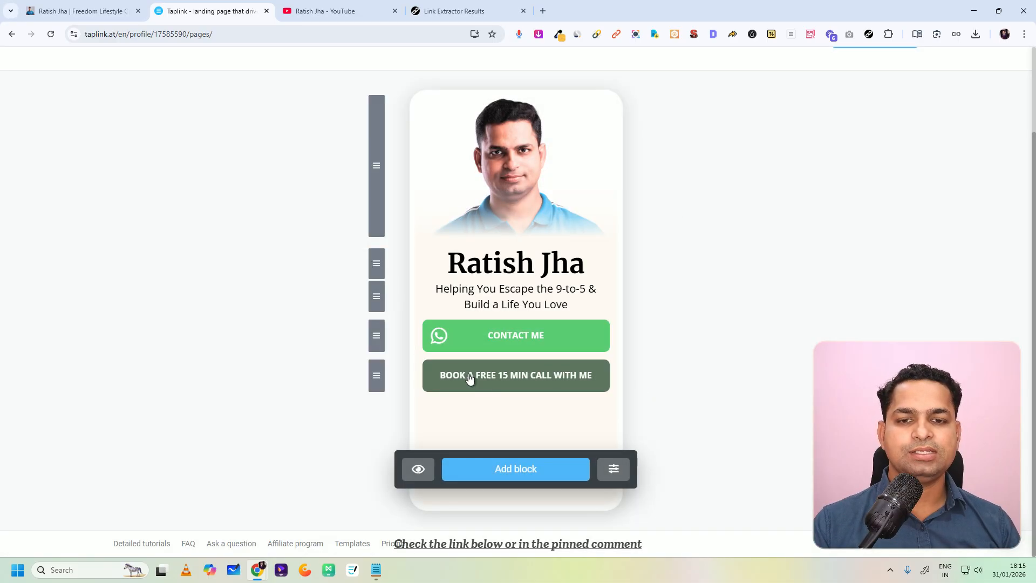
Step: Set the booking button's background color to dark blue, matching the finished bio page, and save the change
left_click(490, 382)
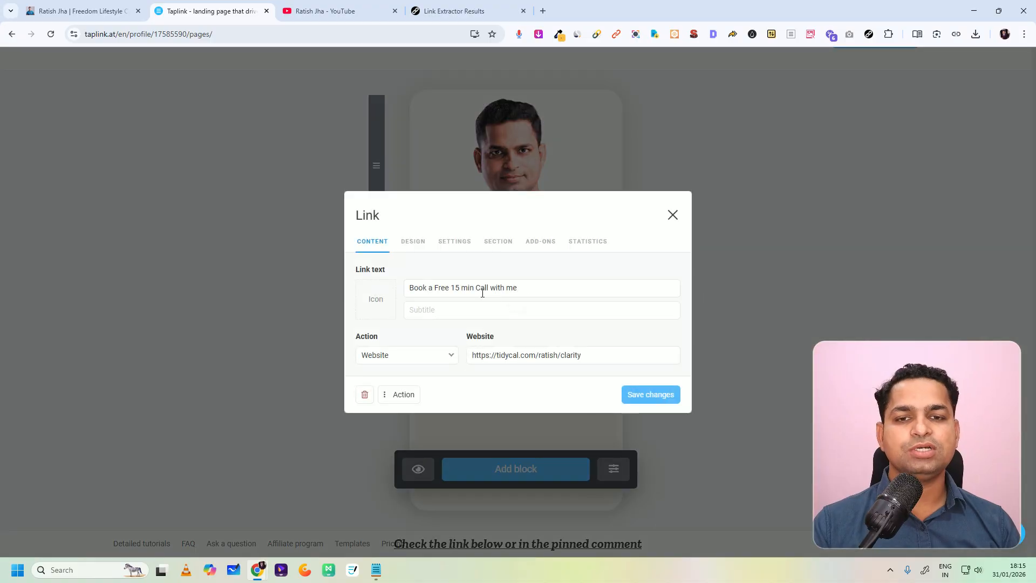
left_click(411, 243)
left_click(674, 349)
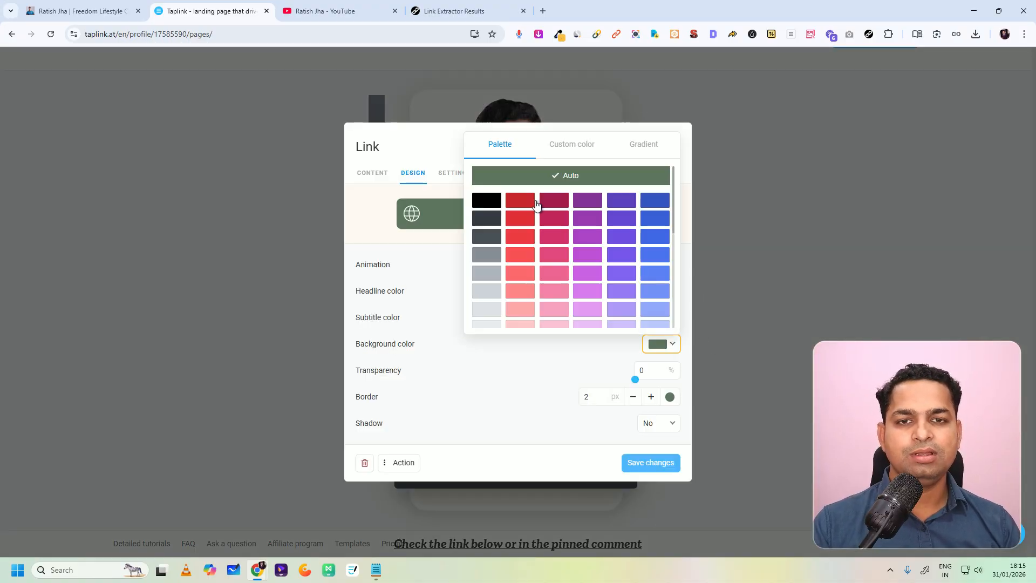
left_click(540, 208)
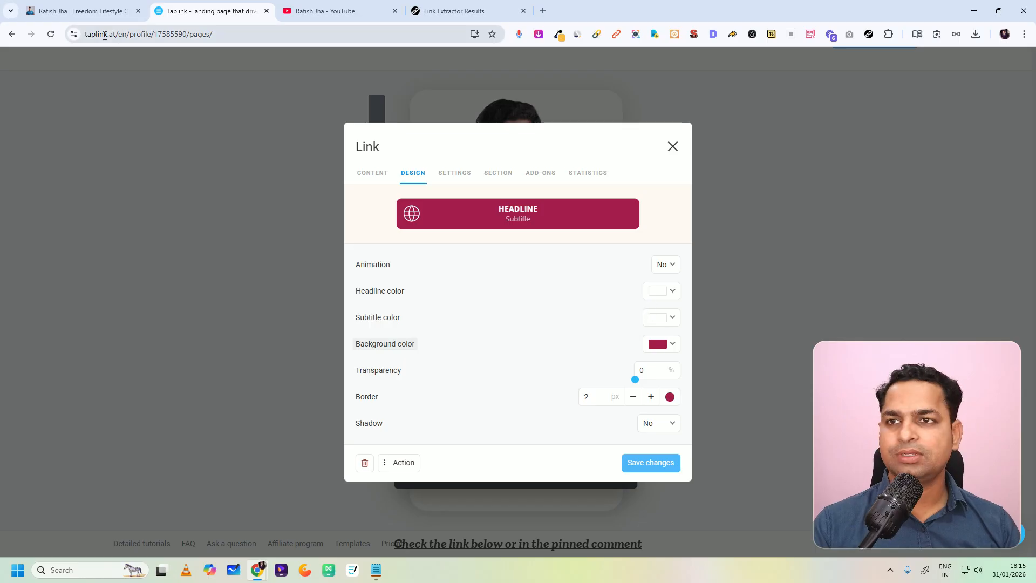
left_click(71, 7)
left_click(205, 11)
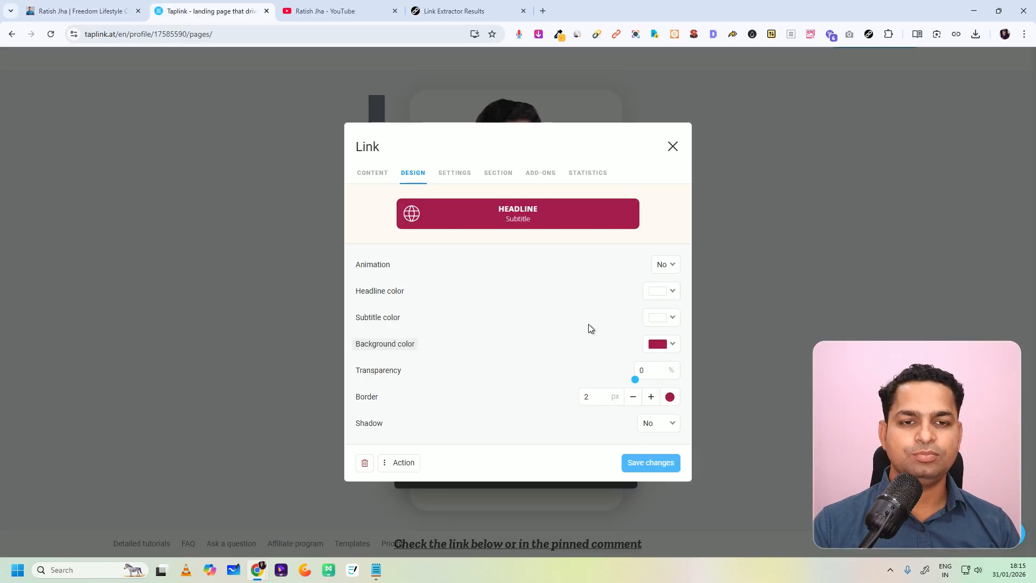
left_click(665, 357)
left_click(654, 211)
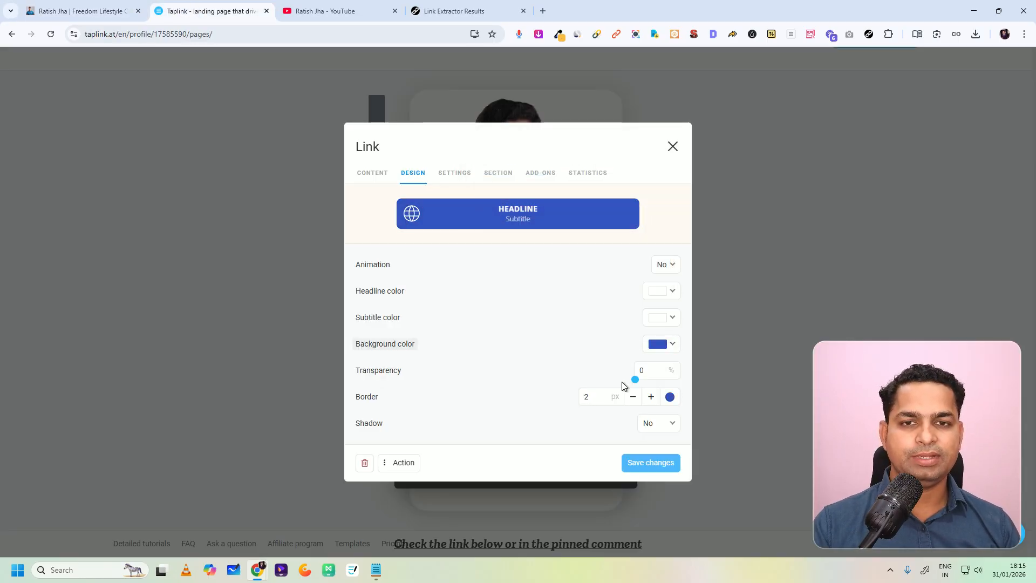
left_click(663, 463)
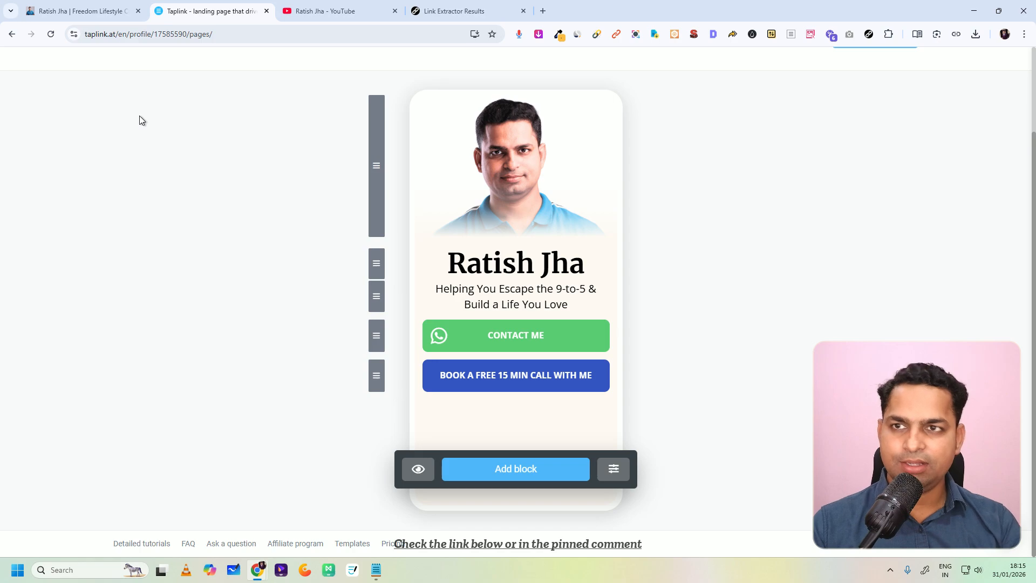
Step: Check the Communi button on the finished bio page and copy the Communi link address from the extracted links
left_click(76, 11)
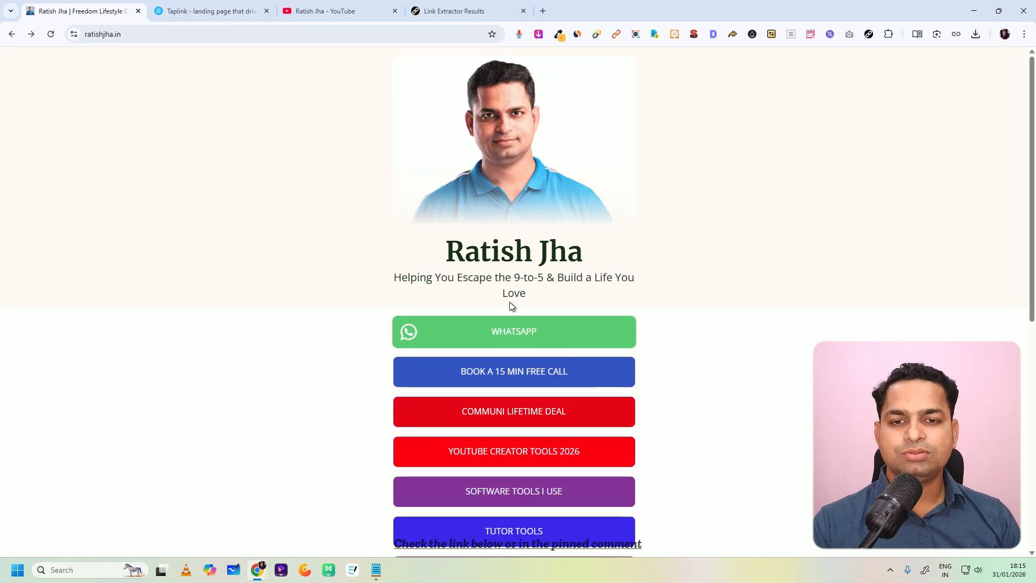
scroll(535, 355, "down", 4)
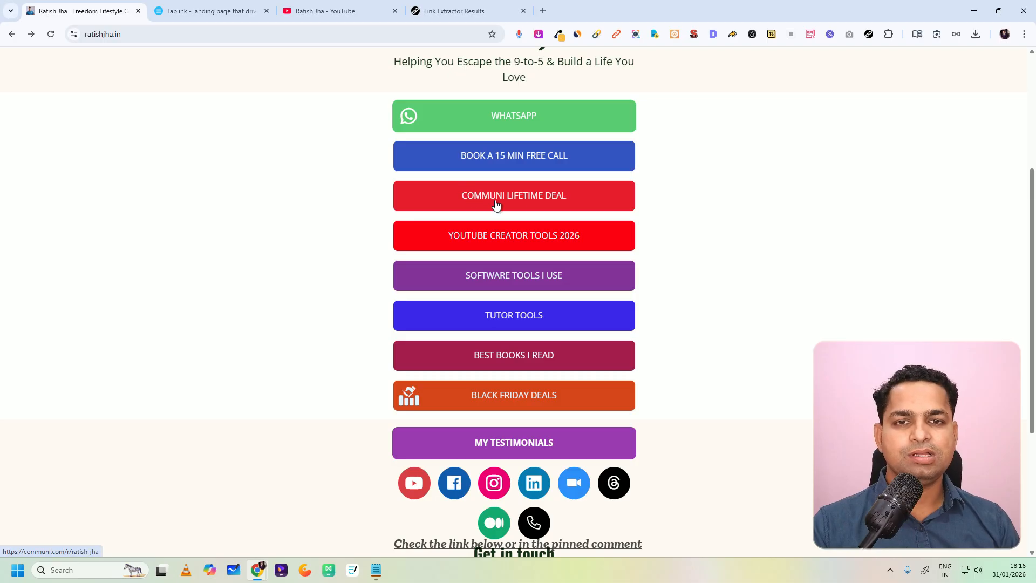
left_click(243, 7)
left_click(440, 7)
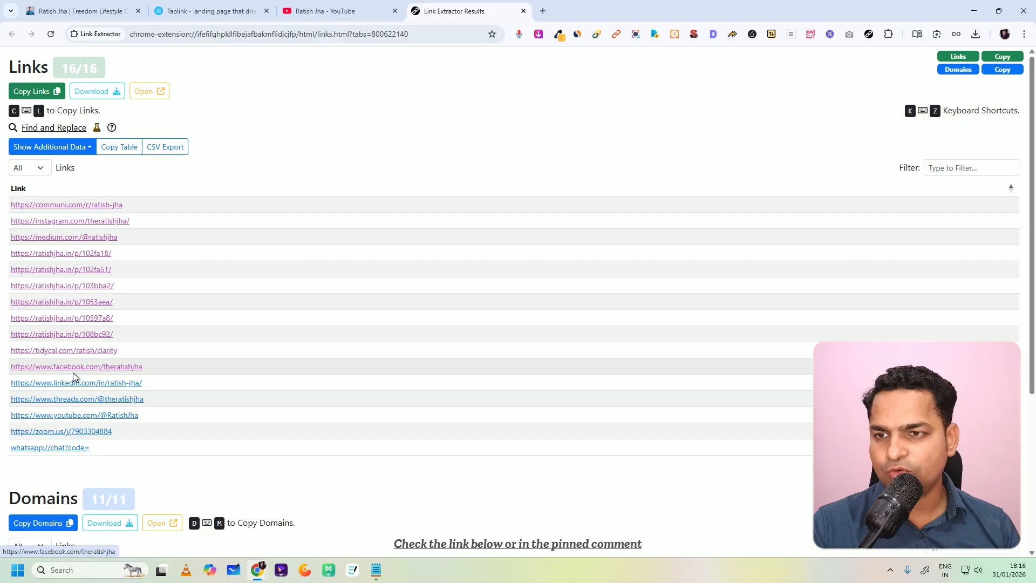
right_click(71, 205)
left_click(121, 301)
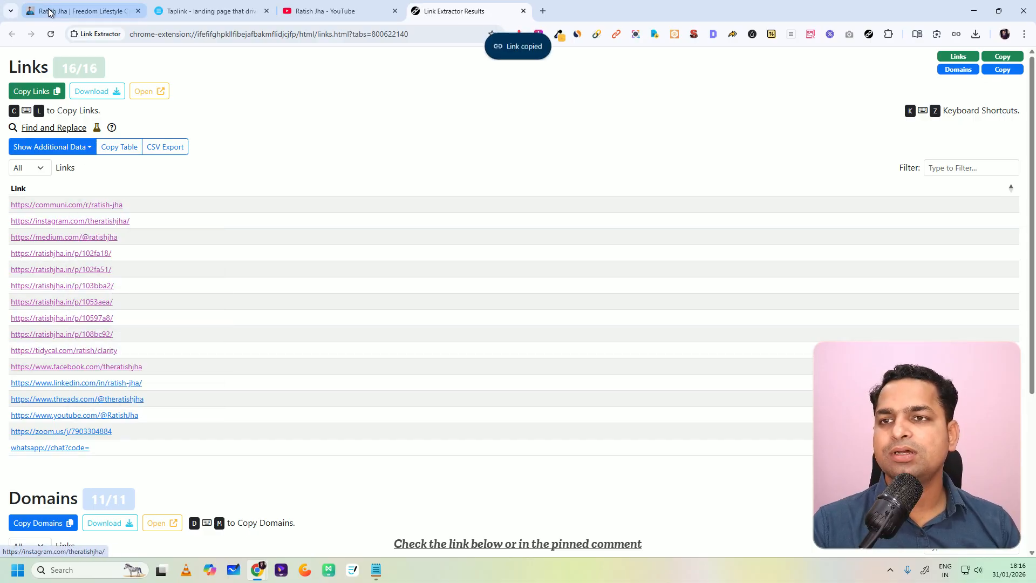
Step: Add a Link block to the Taplink page with the text "Communi Lifetime Deal" and the copied Communi address, and save it
key("ctrl+1")
left_click(216, 11)
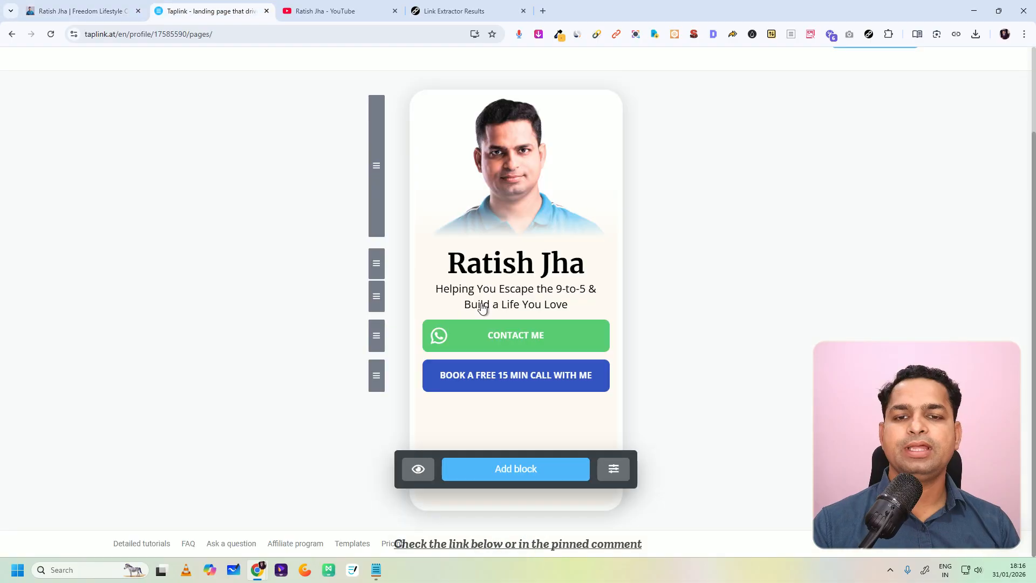
left_click(511, 473)
left_click(516, 157)
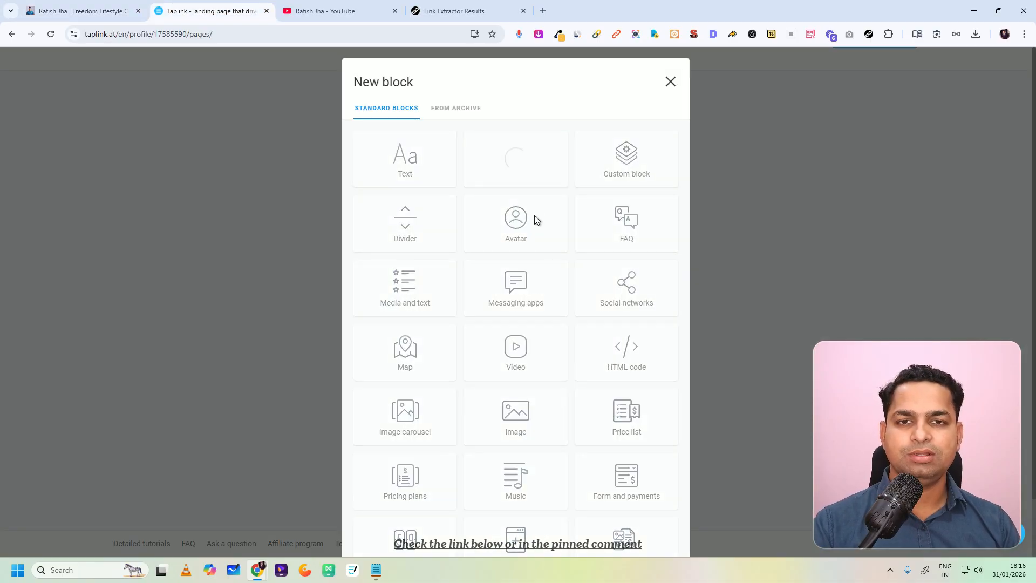
left_click(436, 288)
type("Communi Lifetime D")
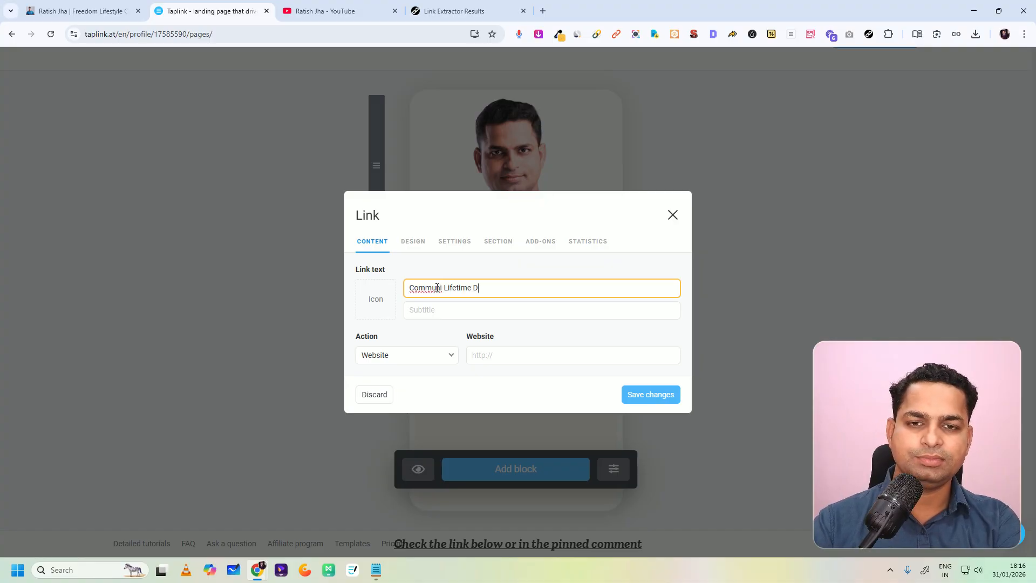
left_click(489, 356)
key("ctrl+v")
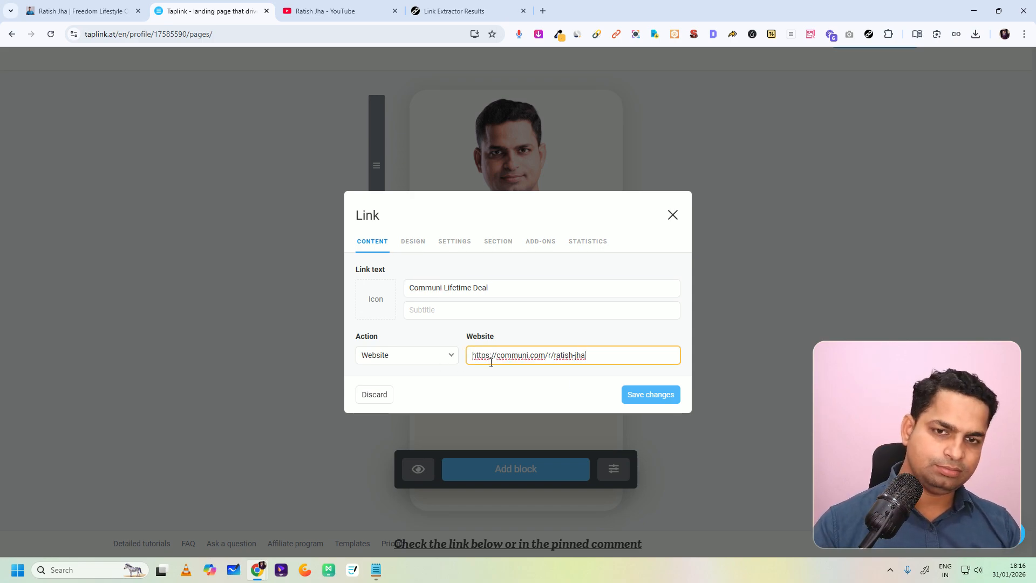
left_click(647, 393)
Step: Set the Communi Lifetime Deal button's background color to dark red and save the change
left_click(509, 414)
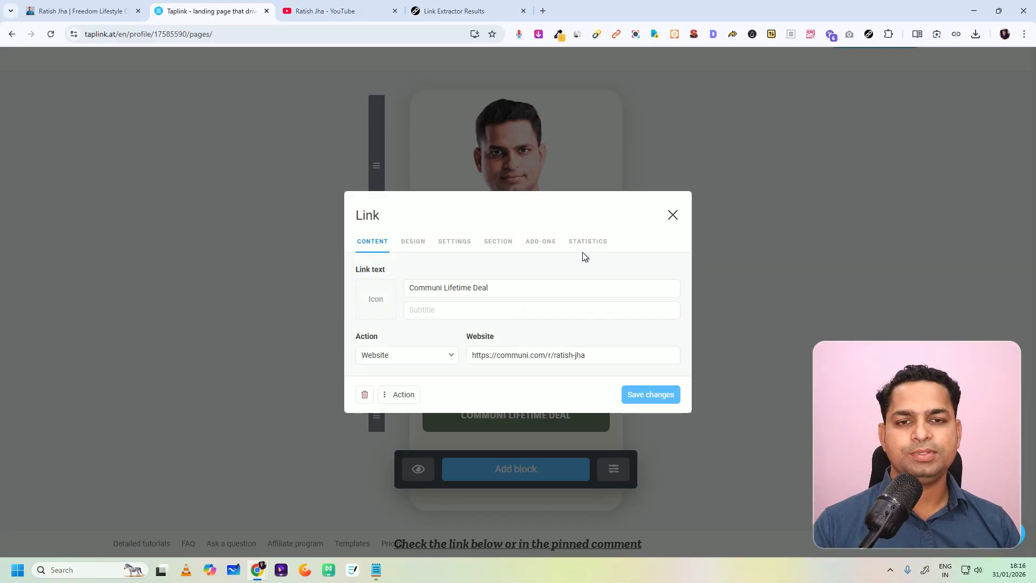
left_click(419, 242)
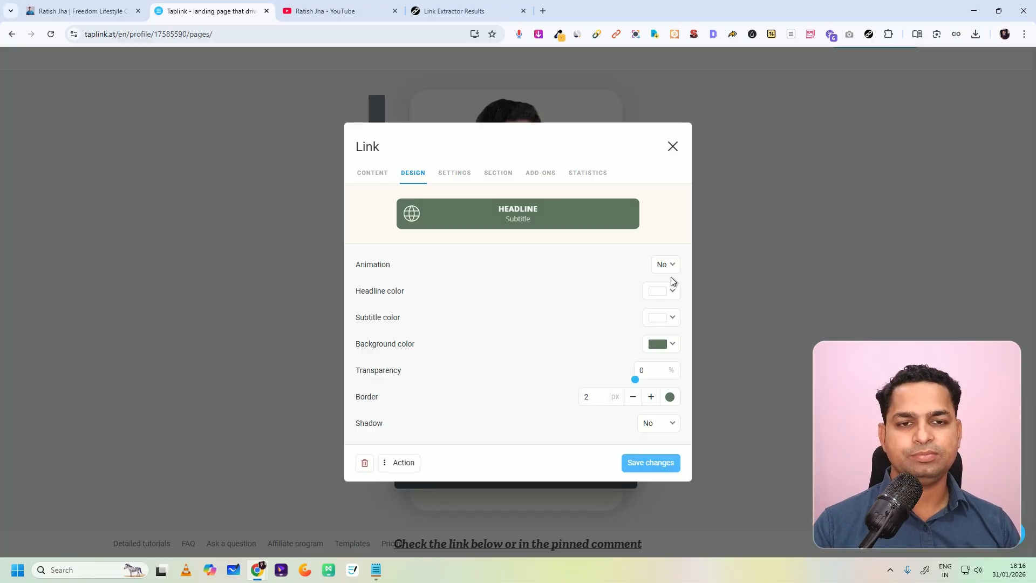
left_click(658, 344)
left_click(529, 195)
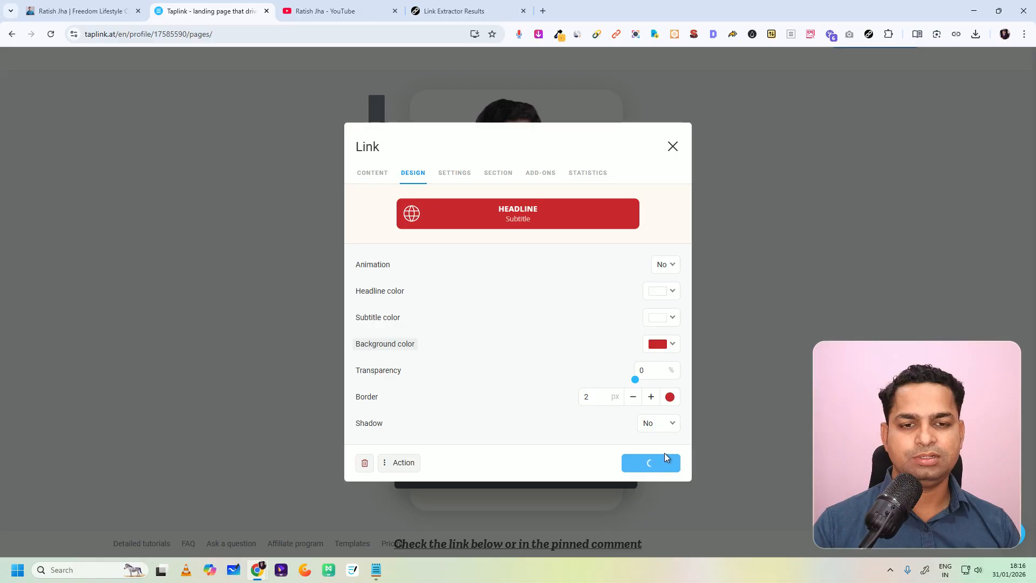
left_click(665, 462)
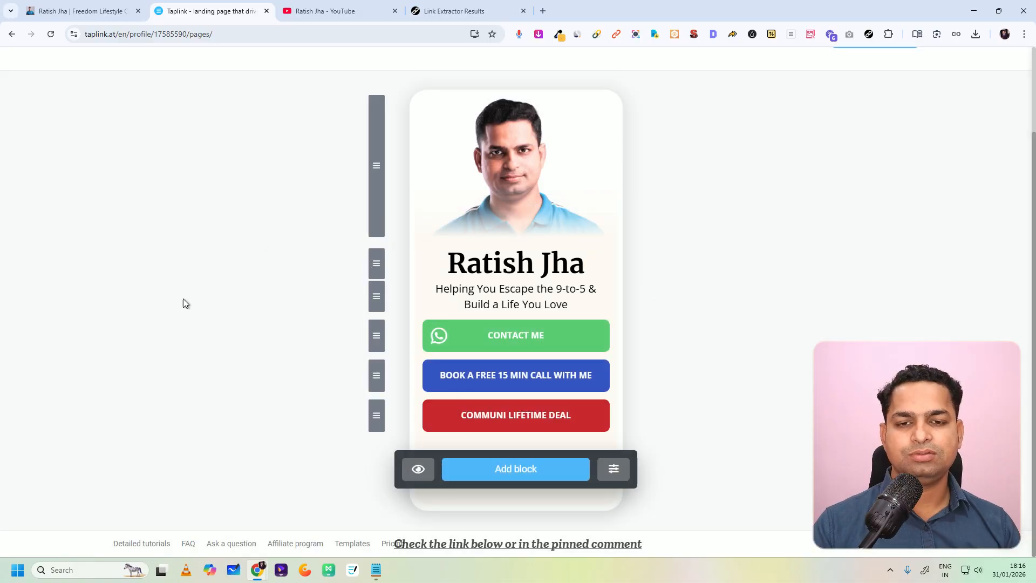
Step: Examine the page behind the YouTube Creator Tools 2026 button on the finished bio page, returning to that page
left_click(95, 10)
left_click(477, 231)
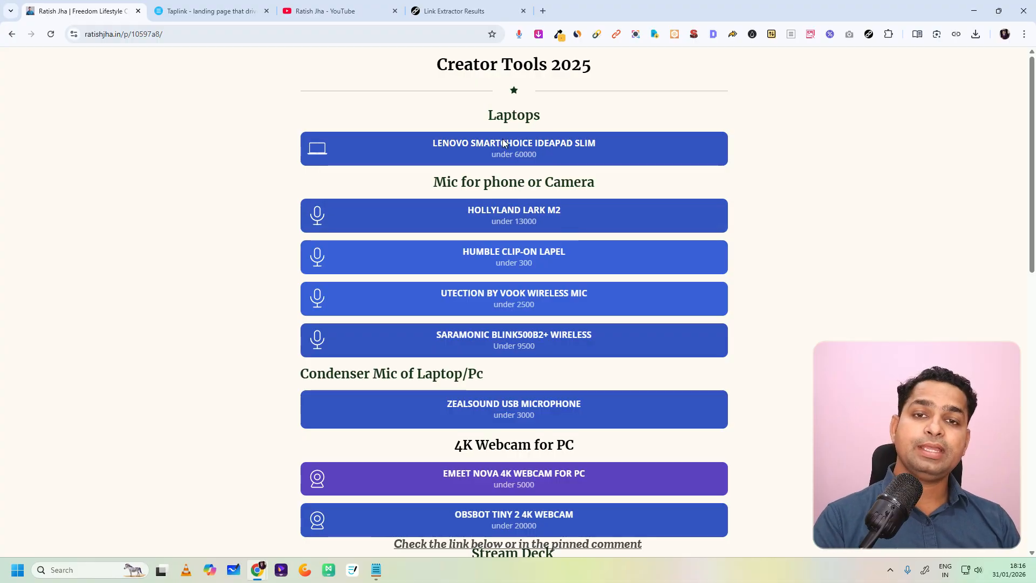
left_click(12, 34)
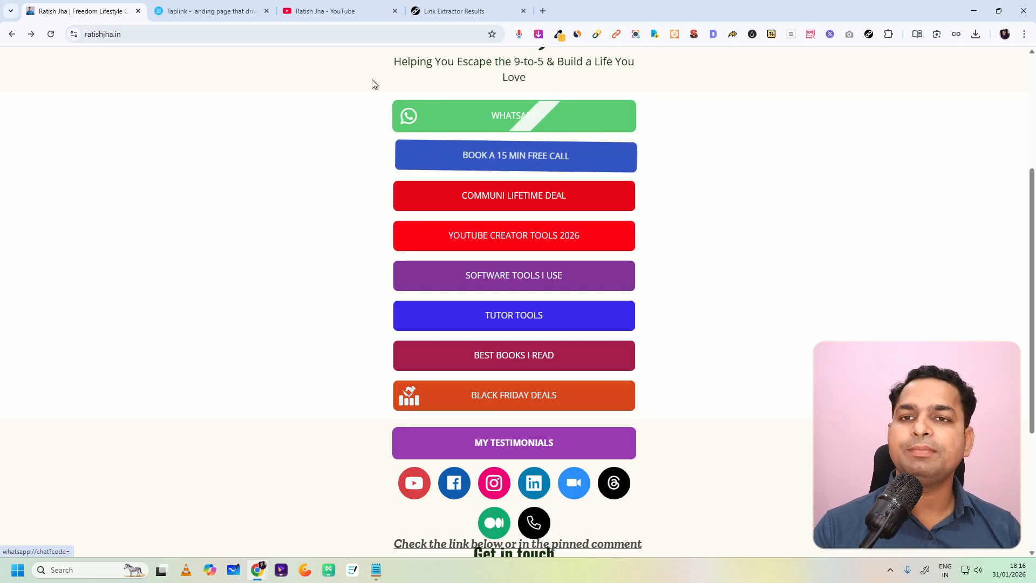
Step: Add a Link block to the Taplink page with the text "Creator Tools 2026" and try to save it without a website
left_click(221, 10)
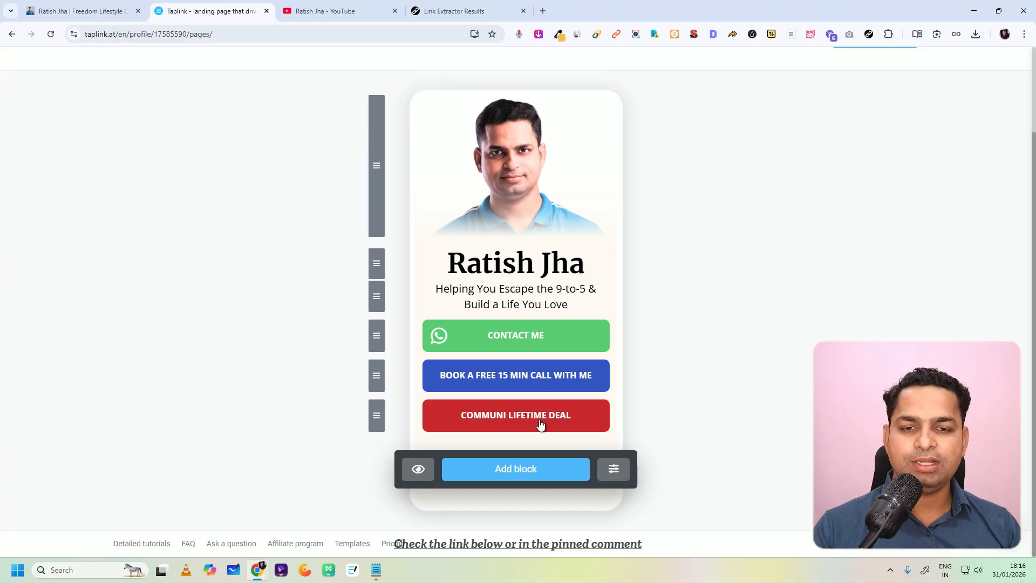
left_click(514, 470)
left_click(502, 179)
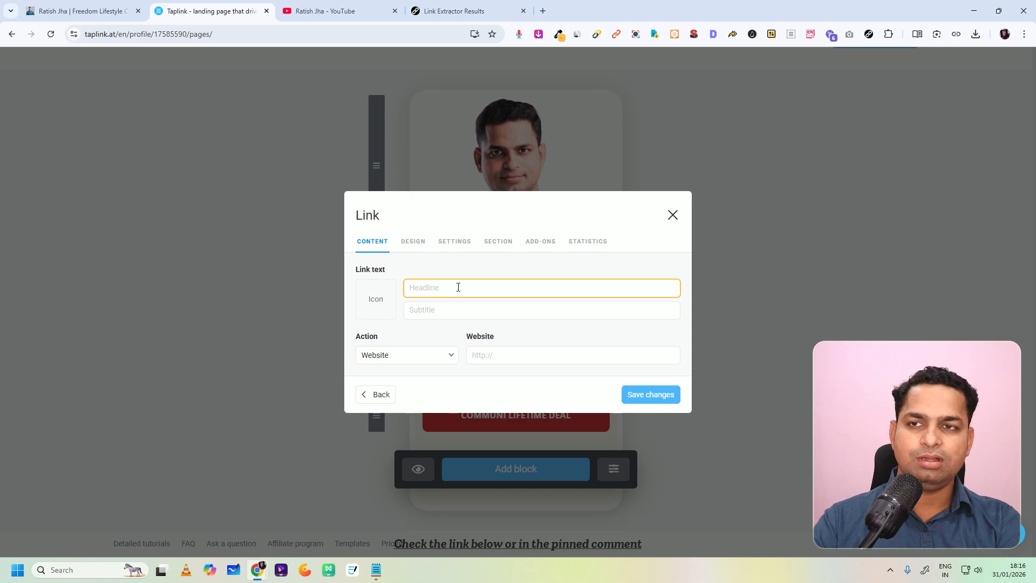
type("Creator")
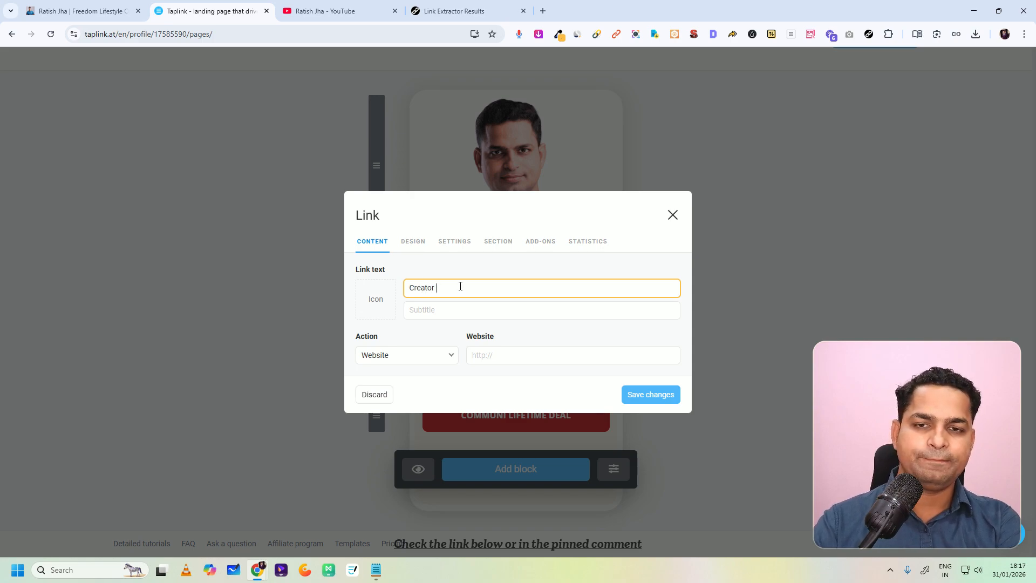
type(" Tools 2026")
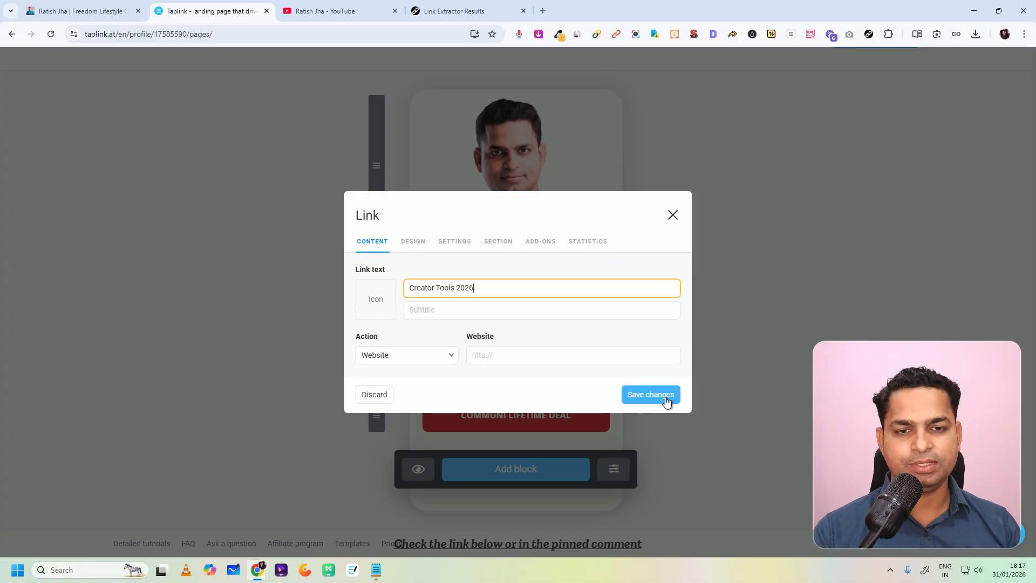
left_click(647, 394)
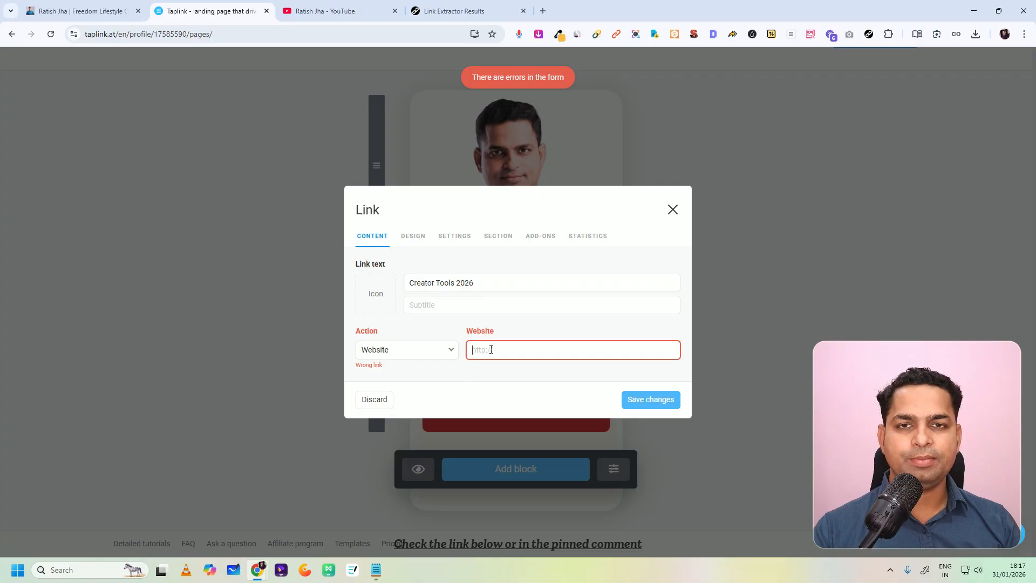
Step: Check the extracted links and open the creator's Amazon shop page in a new browser tab
left_click(432, 10)
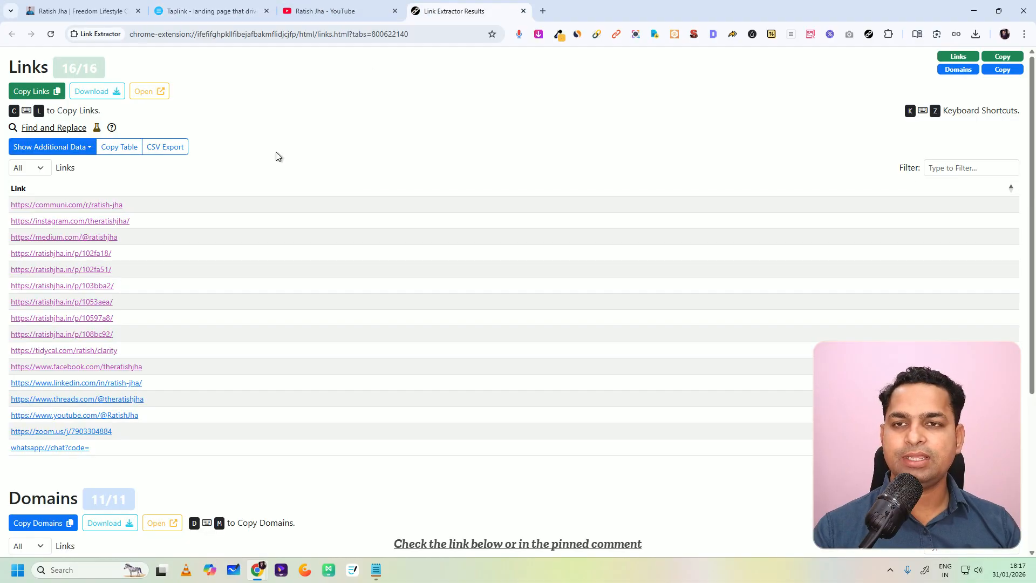
left_click(542, 15)
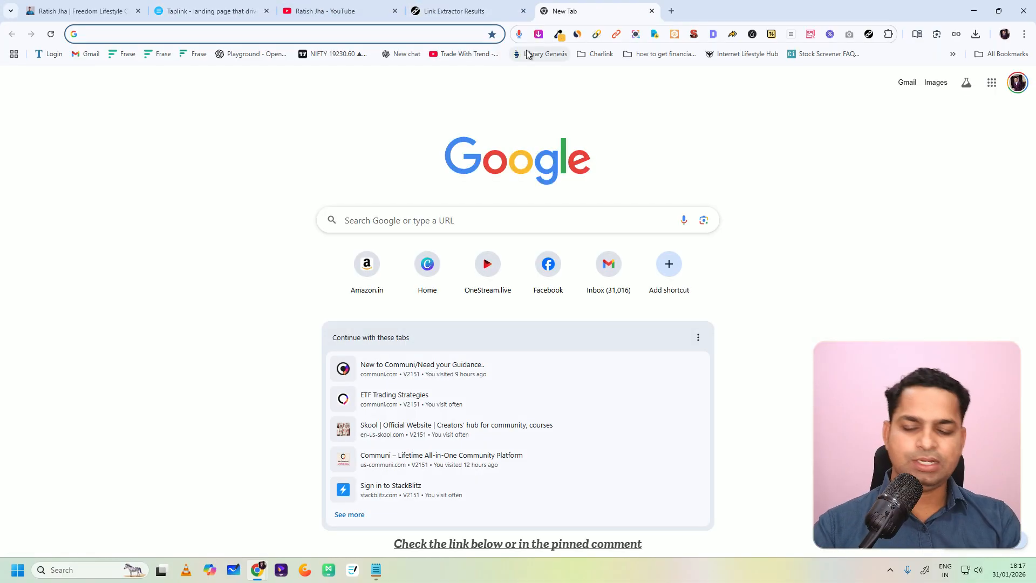
type("ratishjha.in")
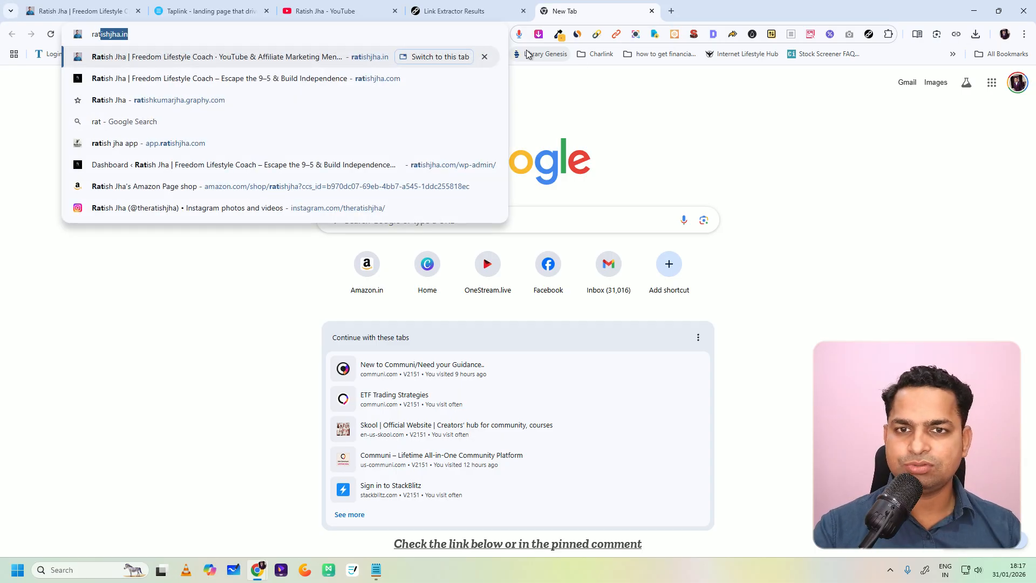
left_click(249, 191)
Step: Load the creator's Amazon shop page on the amazon.in domain instead of amazon.com
left_click(126, 37)
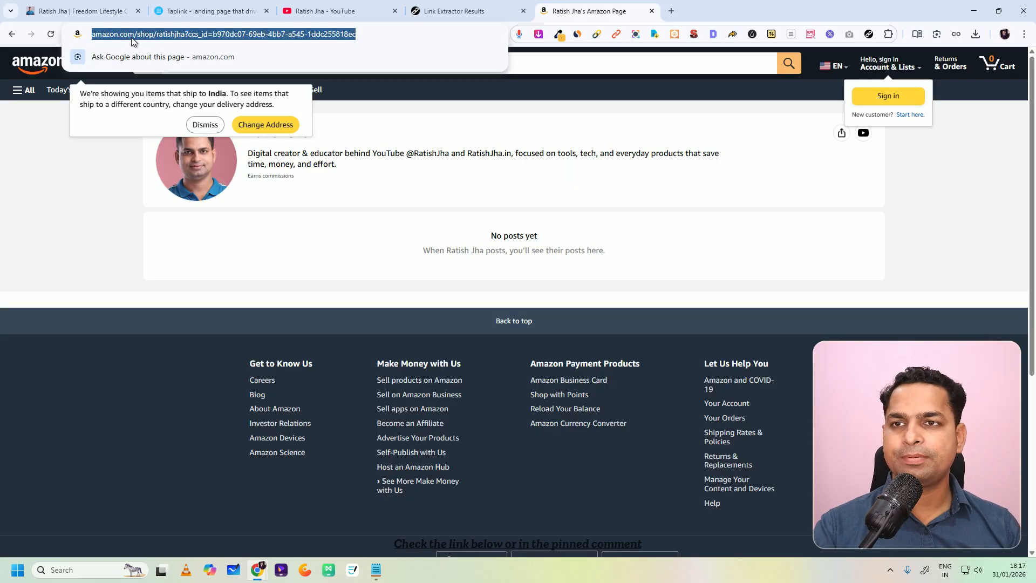
left_click(175, 38)
key("BackSpace")
key("BackSpace")
key("BackSpace")
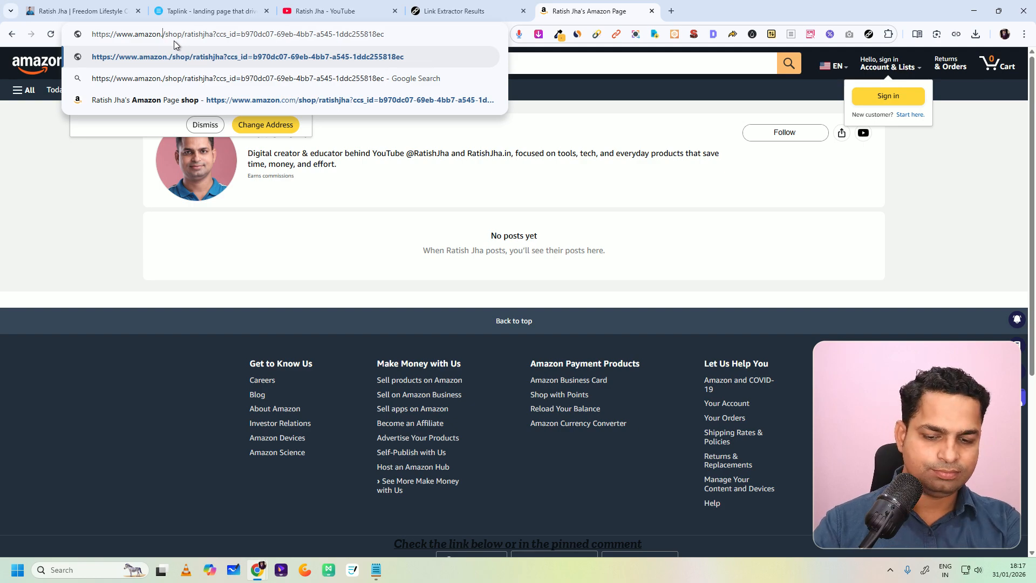
type("in")
key("Return")
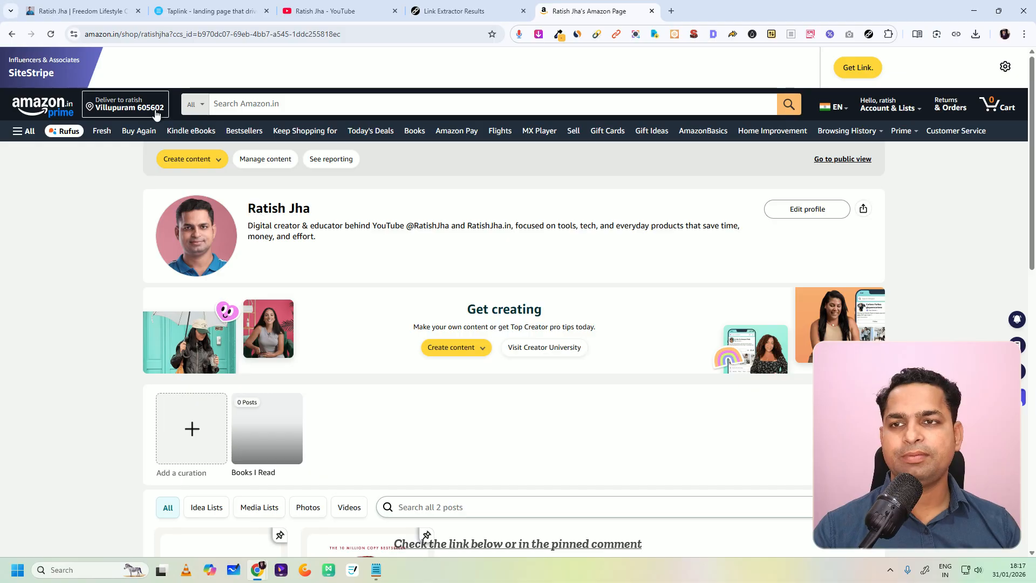
Step: Generate a short affiliate text link for the Amazon shop's main page and copy it
left_click(861, 69)
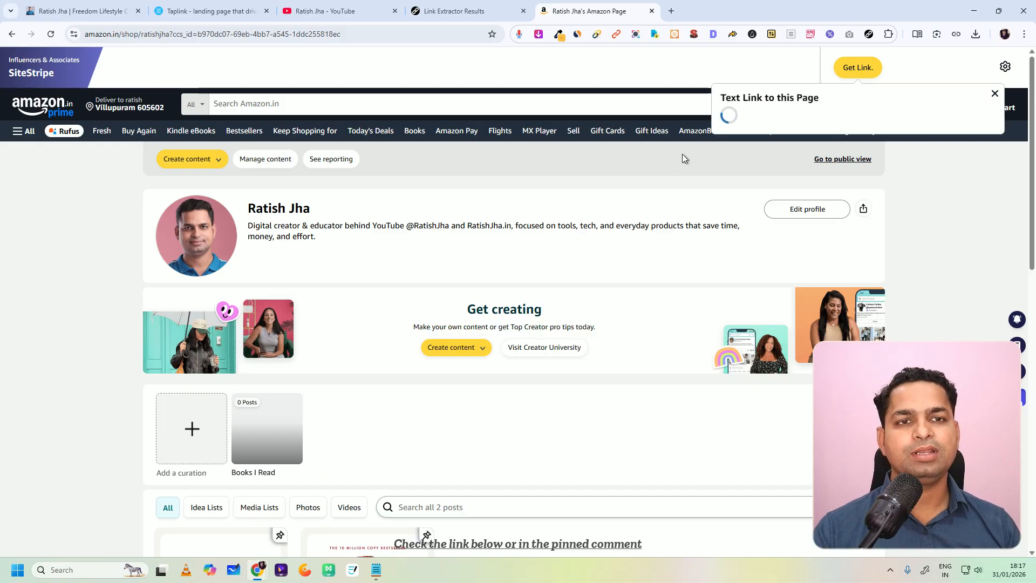
right_click(793, 169)
left_click(829, 184)
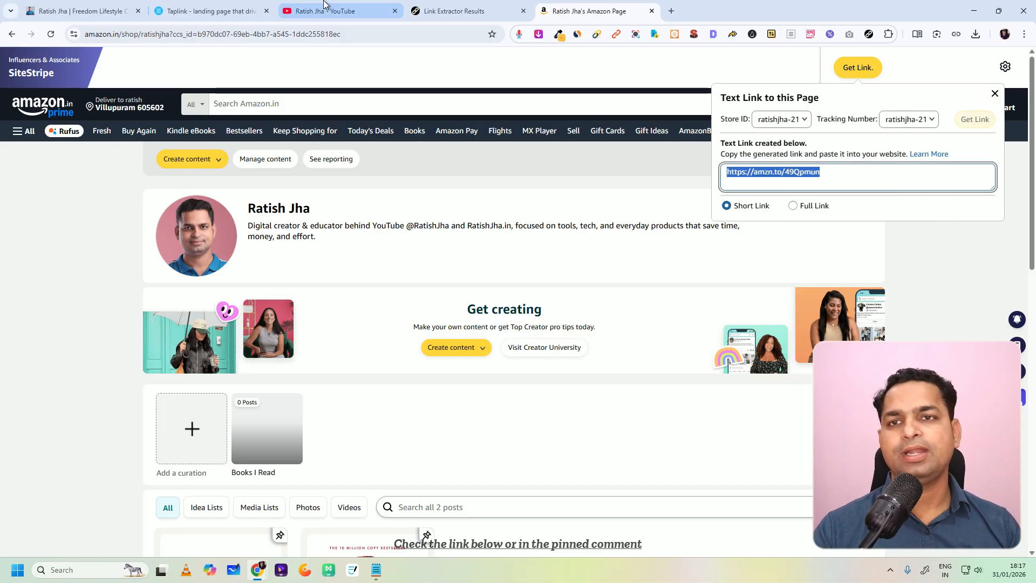
Step: Open the Online Teaching Tools list in the Amazon shop, then generate and copy its short affiliate link
scroll(493, 229, "down", 8)
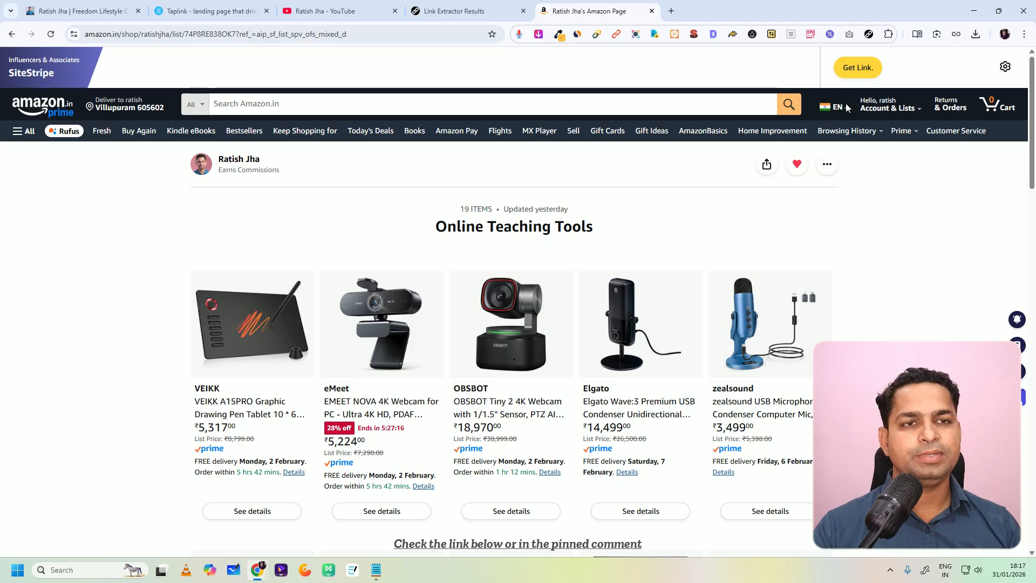
left_click(858, 67)
right_click(783, 172)
left_click(851, 184)
left_click(252, 6)
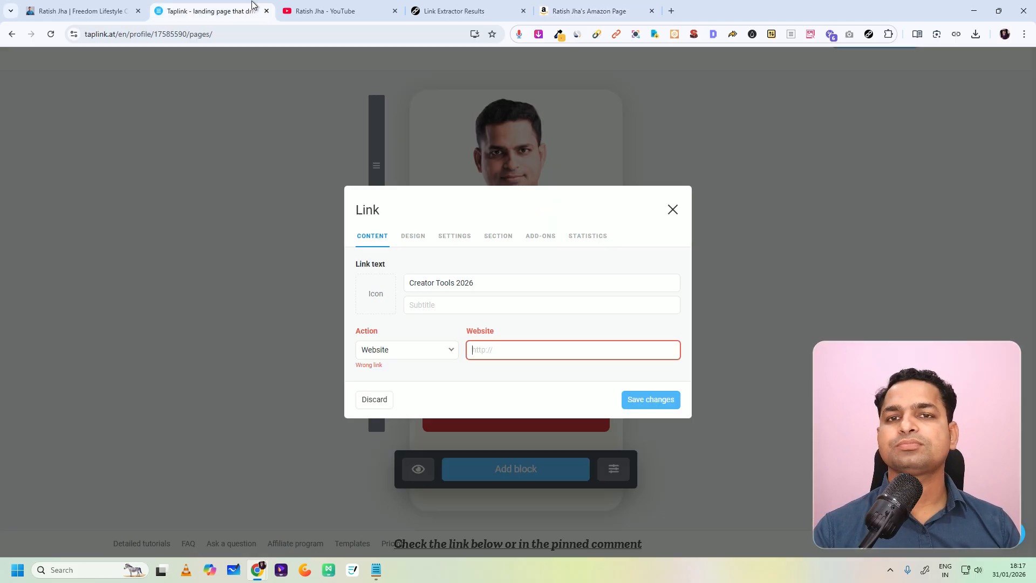
left_click(437, 6)
left_click(115, 5)
left_click(197, 8)
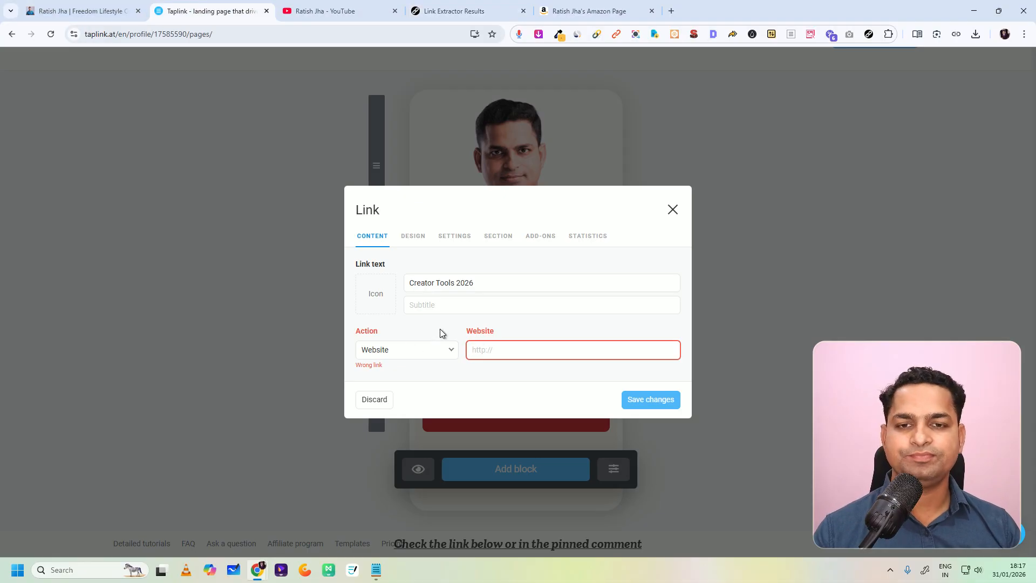
key("ctrl+v")
left_click(659, 403)
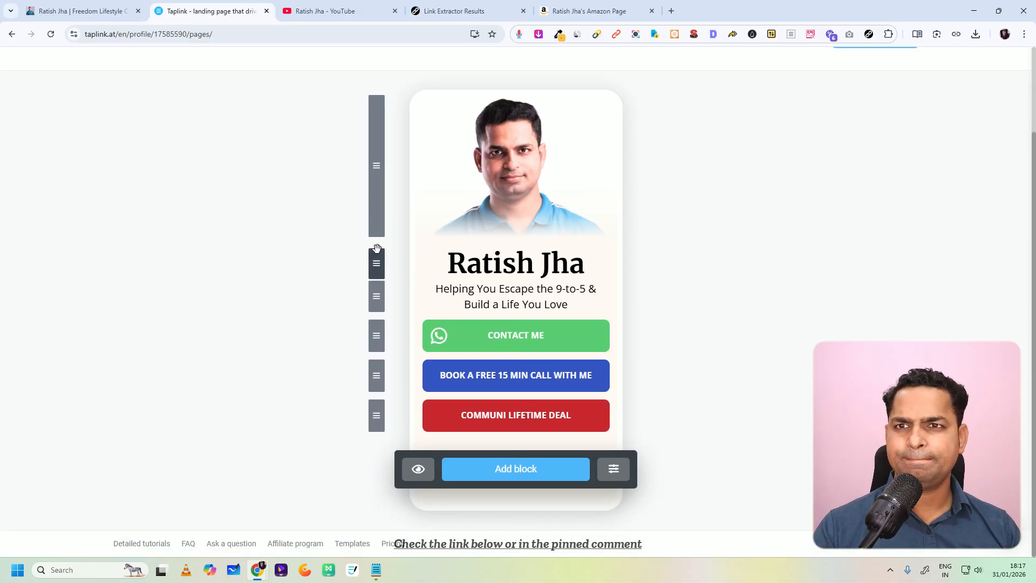
left_click(49, 34)
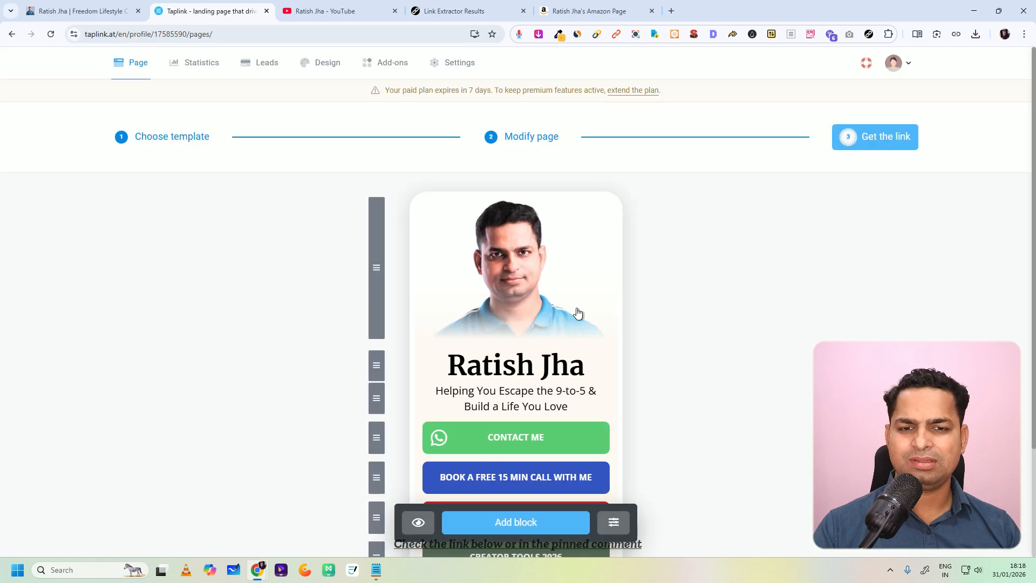
Step: Set the Creator Tools 2026 button's background color to dark red, checking the finished bio page's colors, and save the change
scroll(579, 314, "down", 3)
left_click(526, 418)
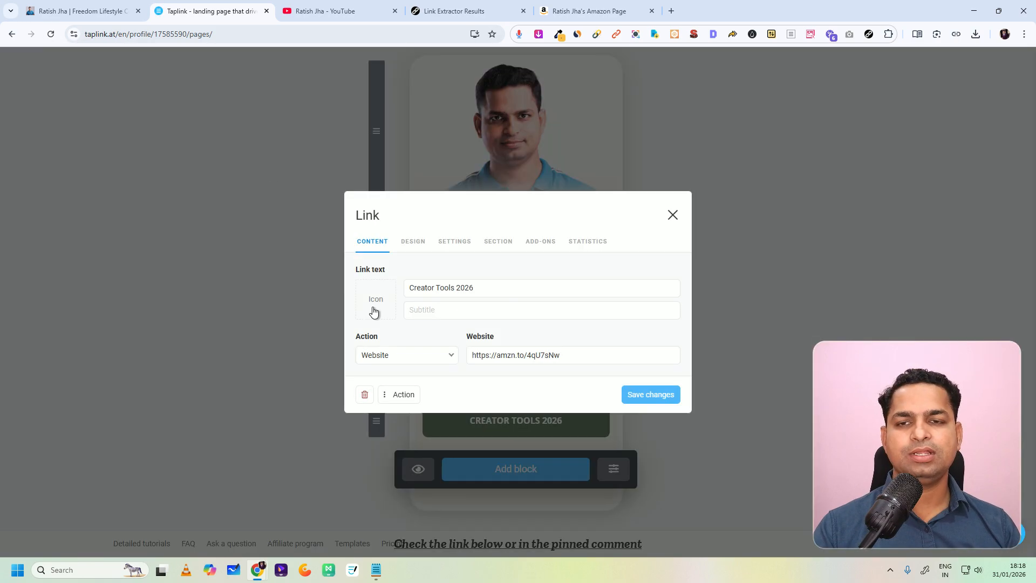
left_click(90, 10)
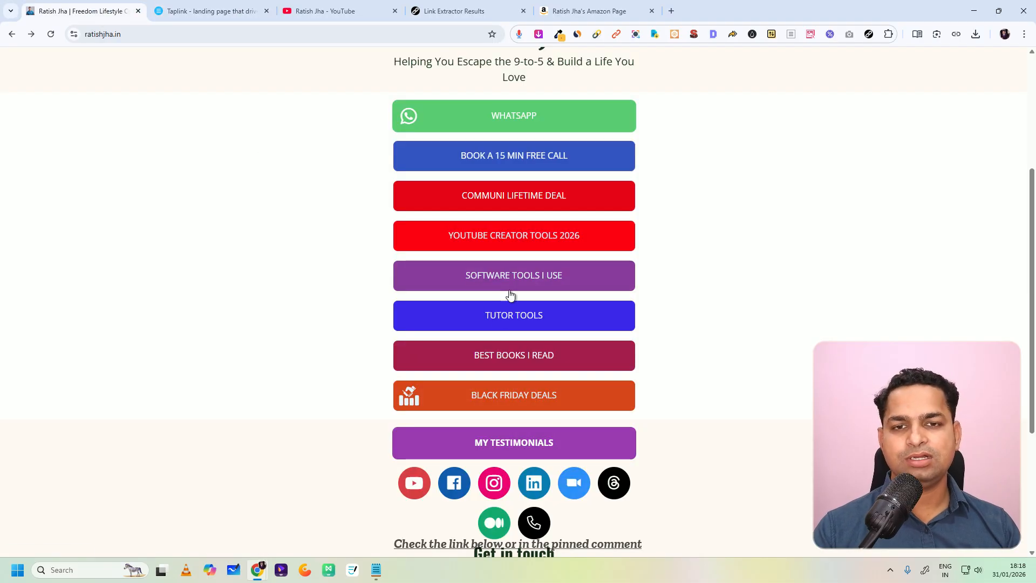
left_click(216, 16)
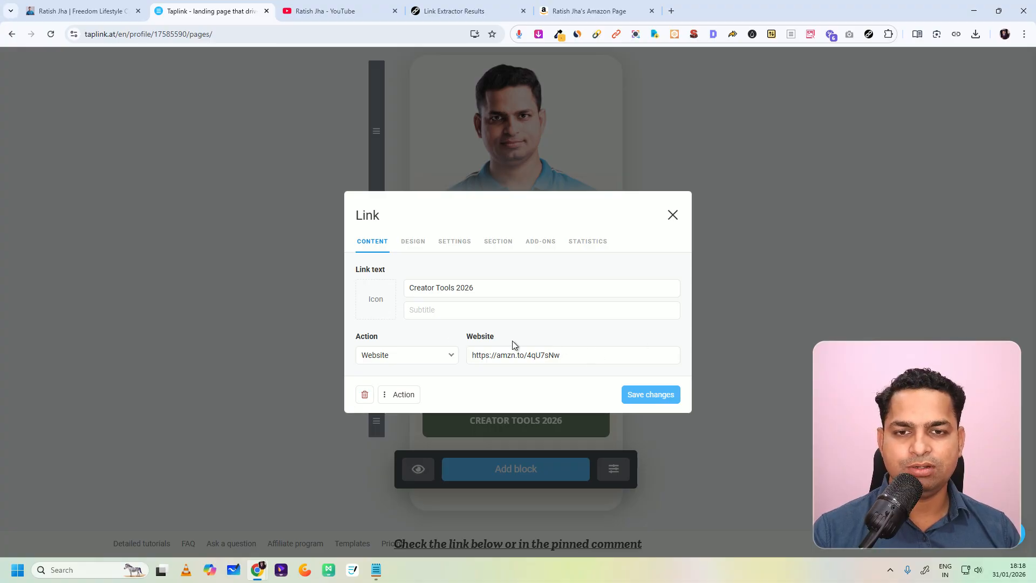
left_click(413, 241)
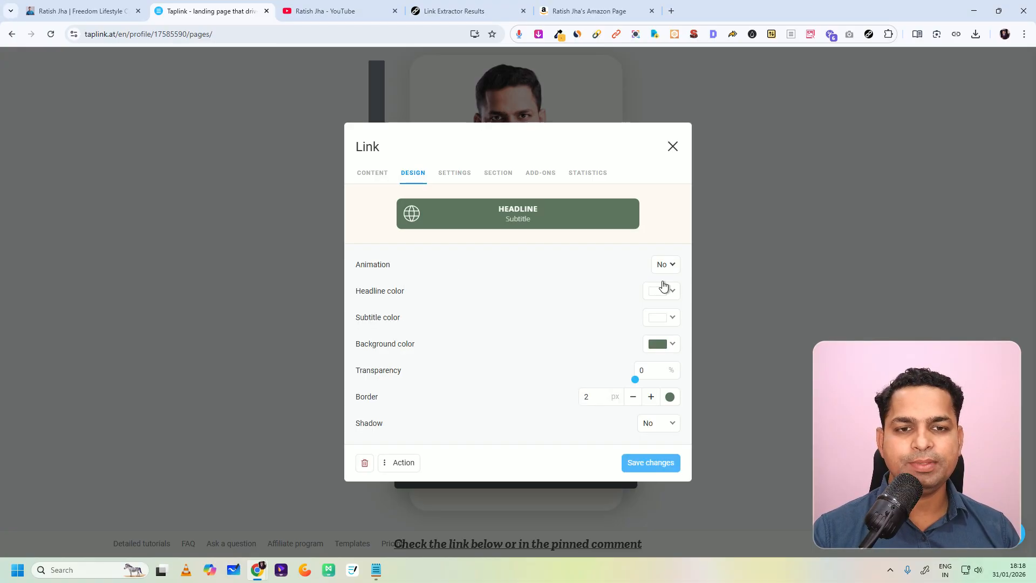
left_click(672, 345)
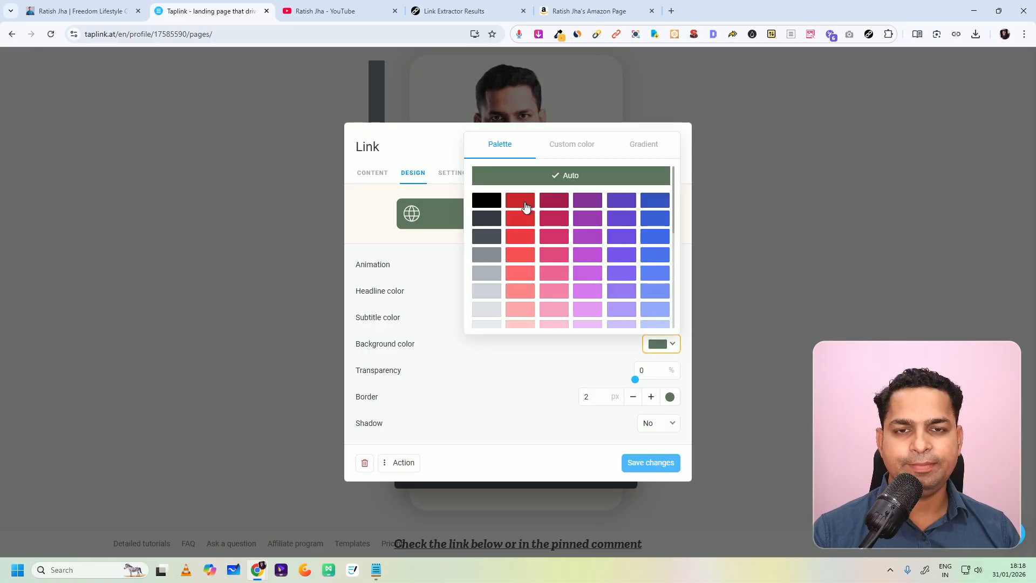
scroll(648, 342, "down", 3)
left_click(671, 345)
left_click(671, 345)
left_click(671, 345)
left_click(671, 346)
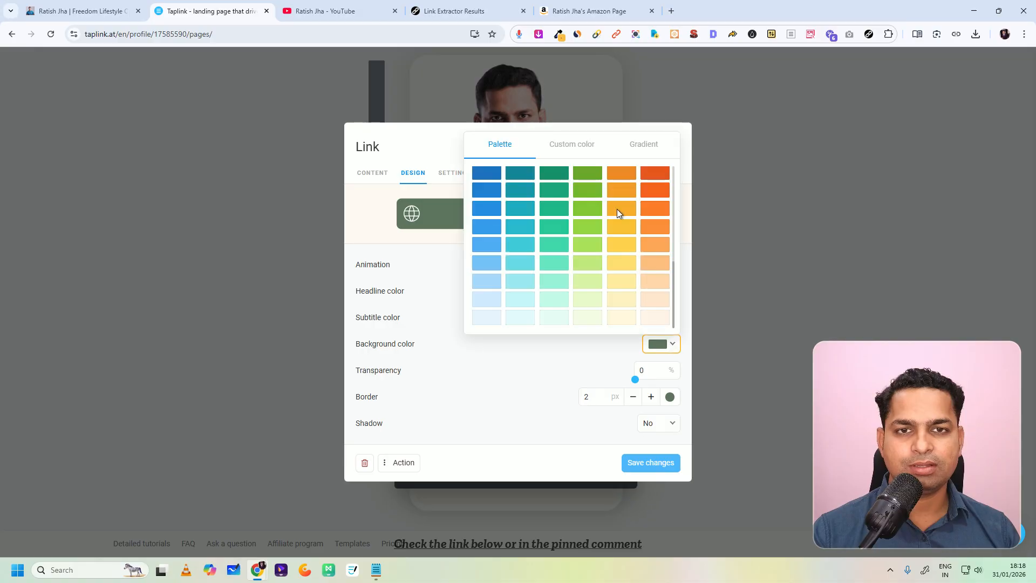
left_click(573, 145)
left_click(484, 281)
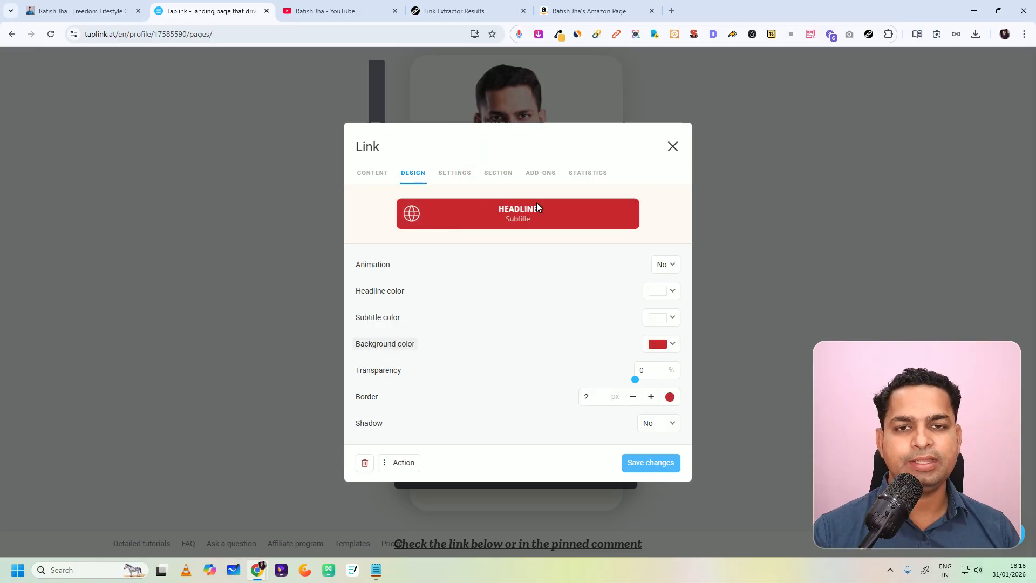
left_click(643, 466)
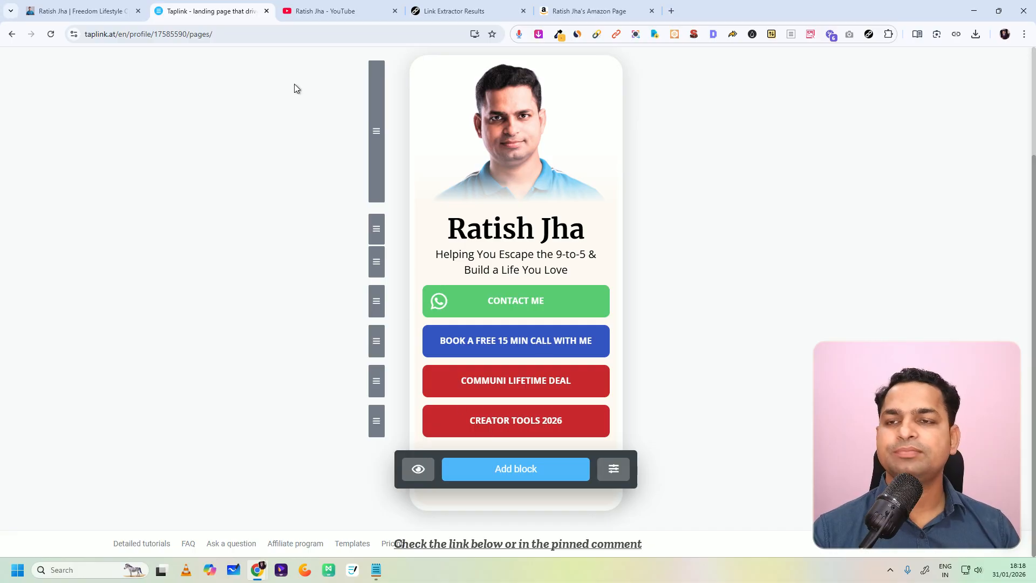
Step: Examine the page behind the Software Tools I Use button on the finished bio page
left_click(108, 12)
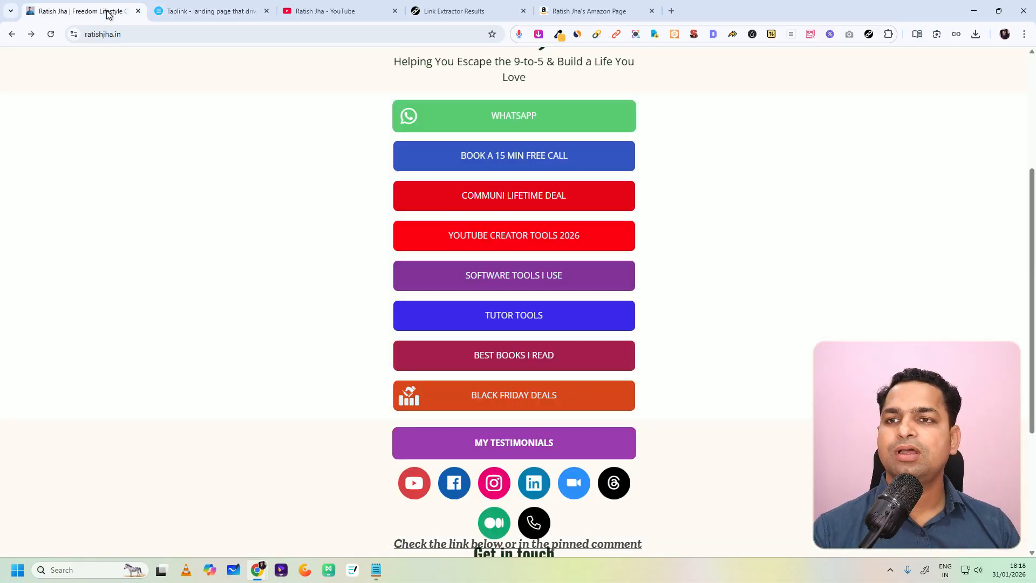
left_click(494, 281)
scroll(530, 320, "down", 3)
scroll(485, 272, "up", 3)
scroll(457, 237, "down", 3)
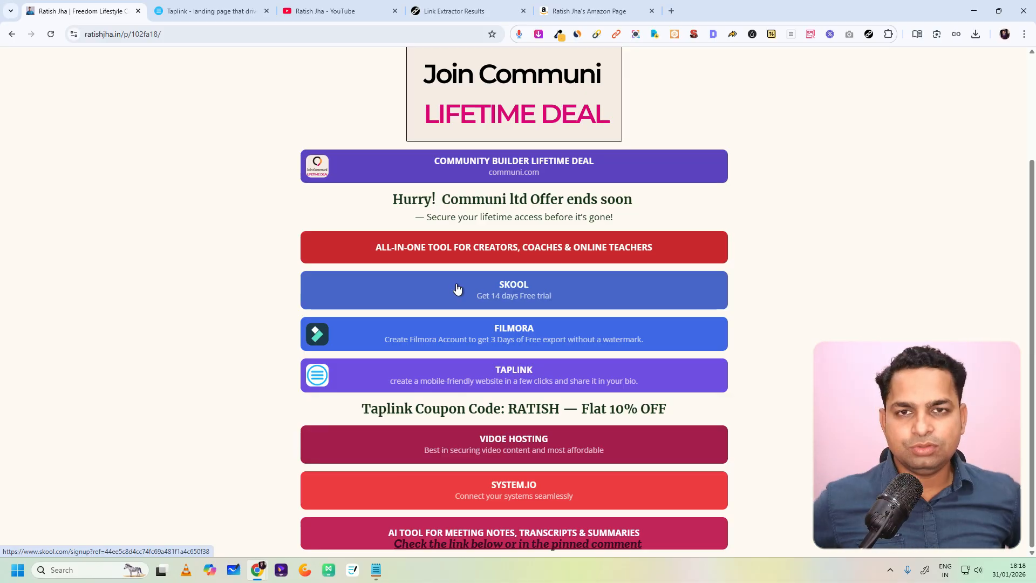
Step: Start a Page block in Taplink with the Create new page option, ready for a page title
left_click(219, 10)
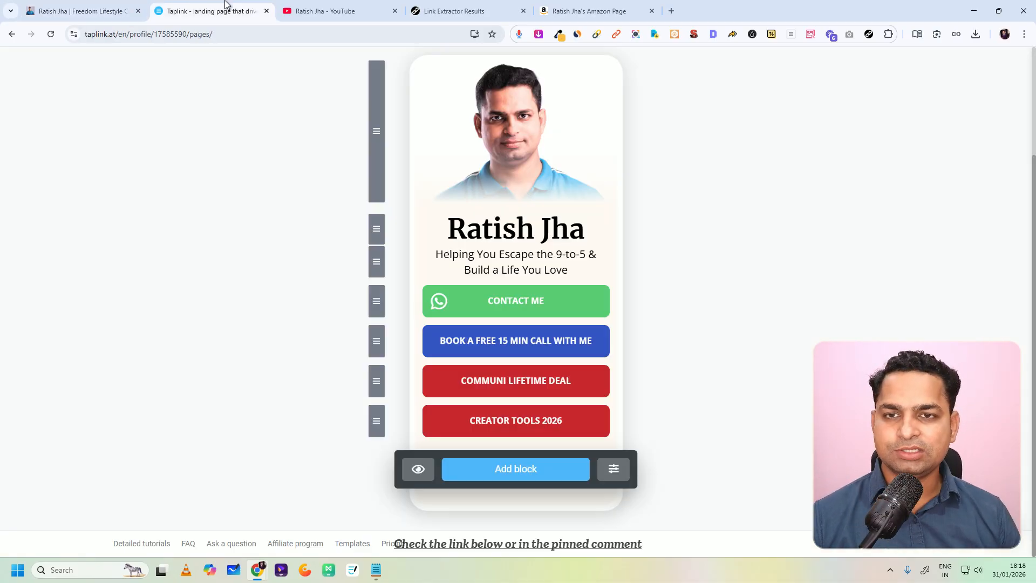
left_click(512, 472)
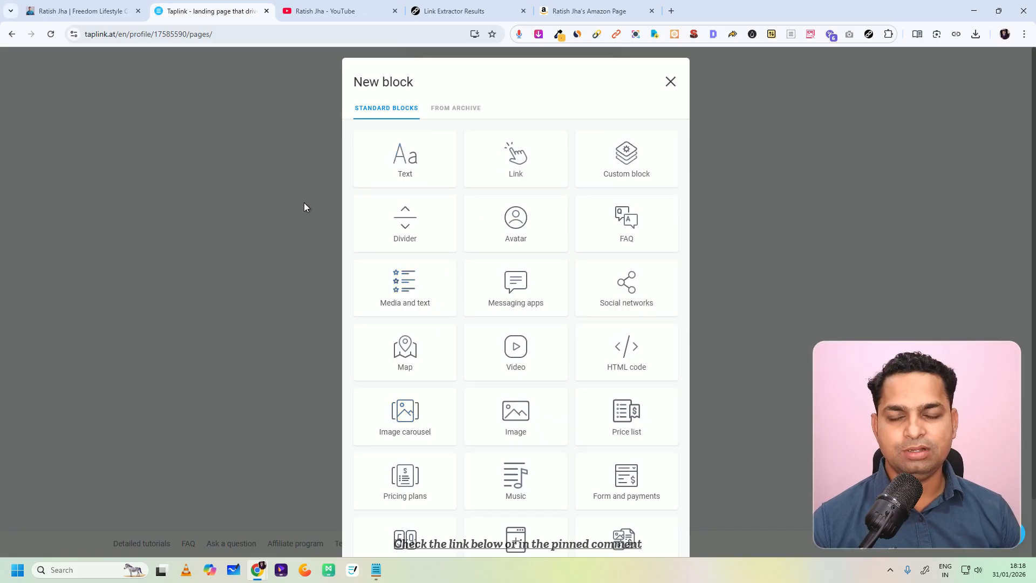
scroll(515, 334, "down", 2)
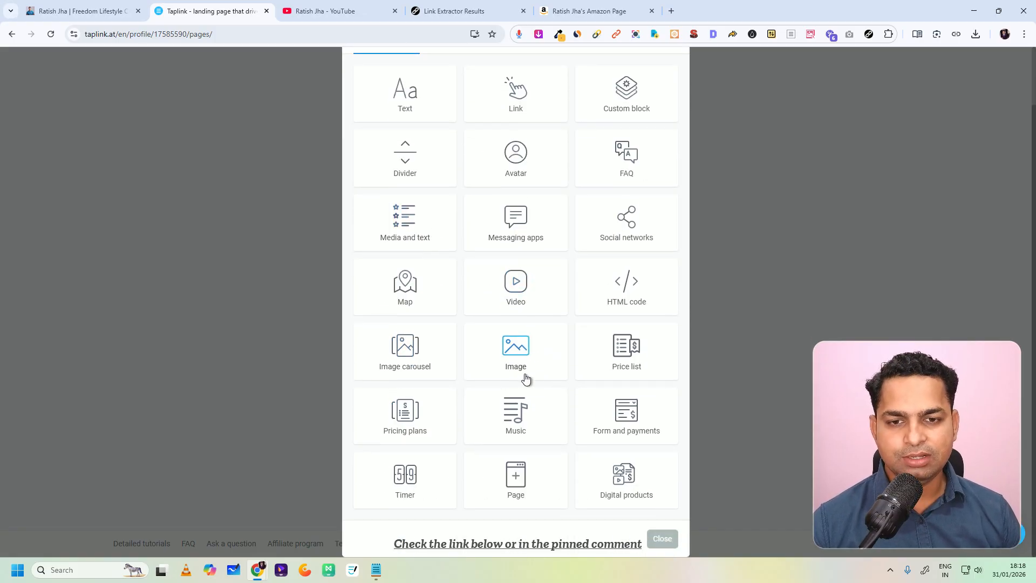
left_click(516, 480)
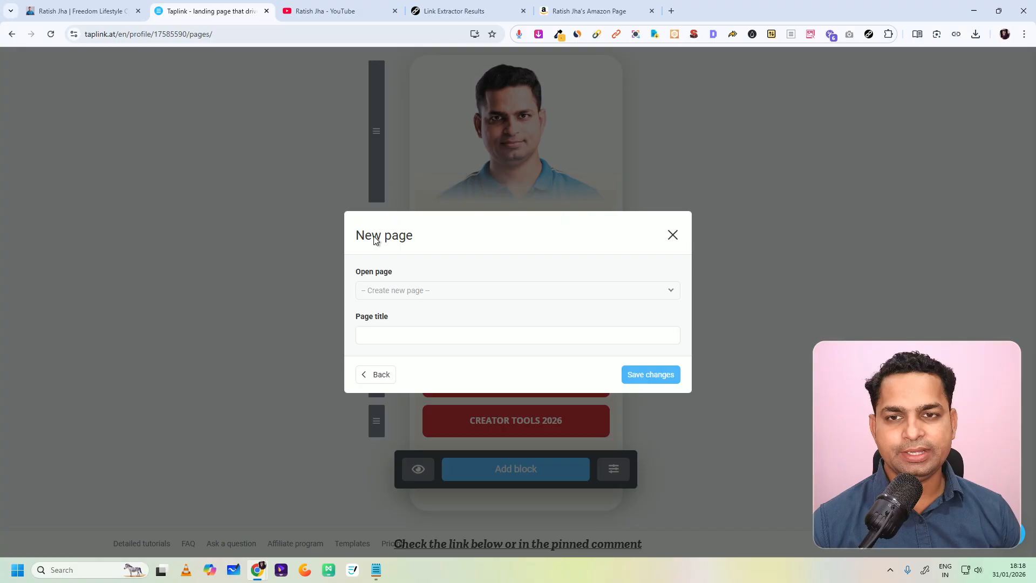
left_click(403, 292)
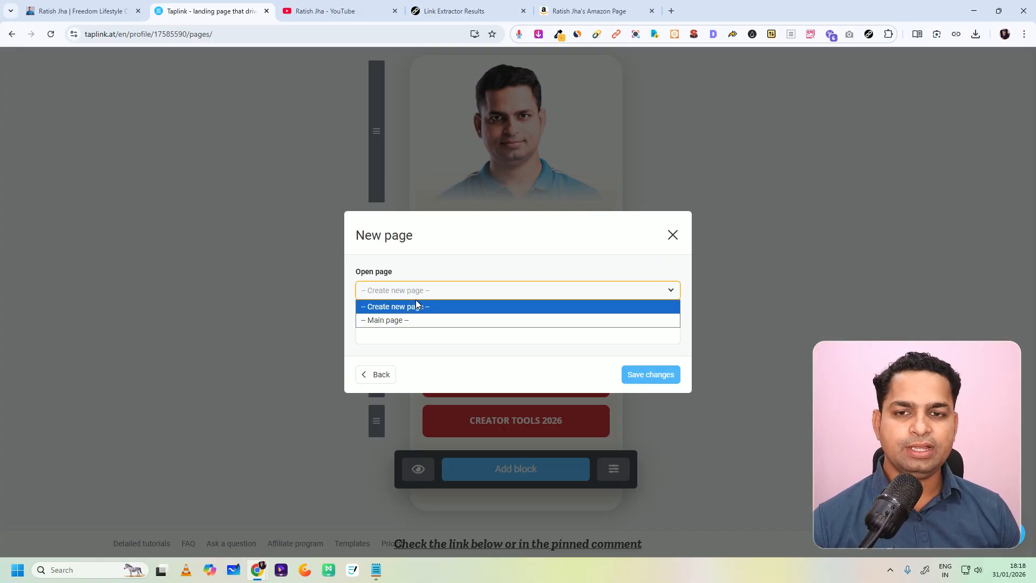
left_click(416, 306)
left_click(398, 334)
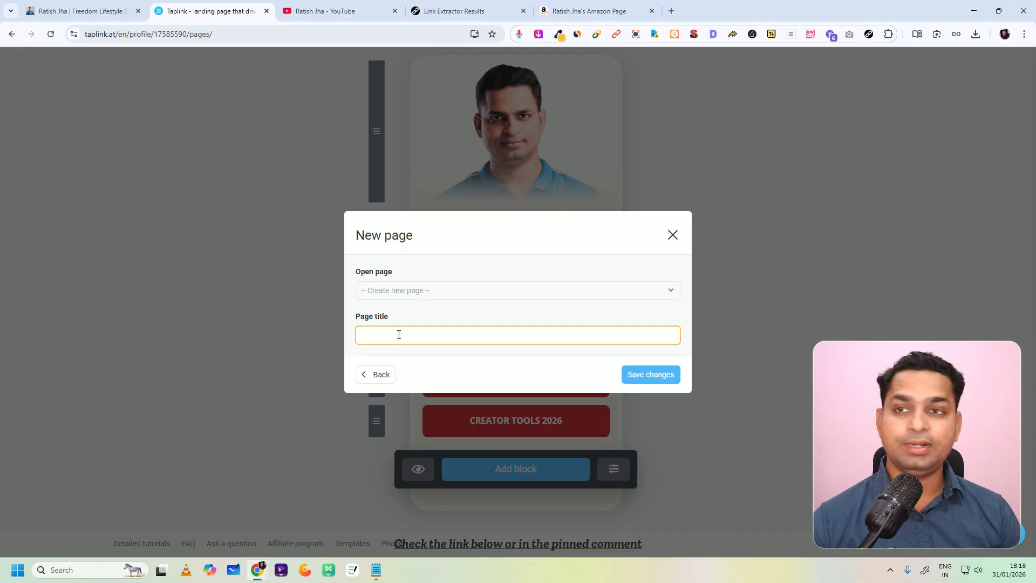
Step: Enter the new page's title, following the wording of the Software Tools I Use button on the finished bio page
left_click(93, 7)
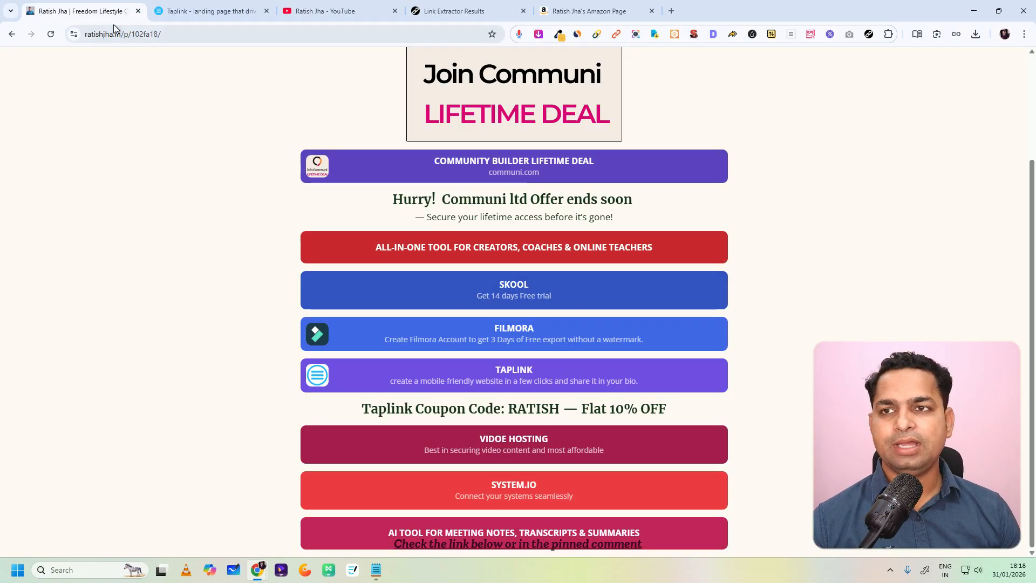
left_click(13, 34)
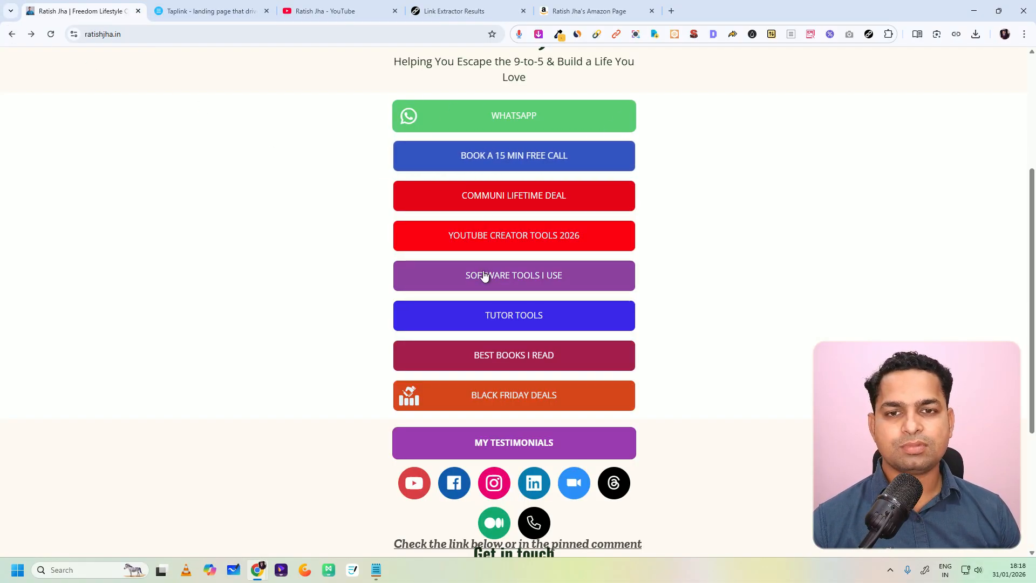
left_click_drag(462, 275, 627, 260)
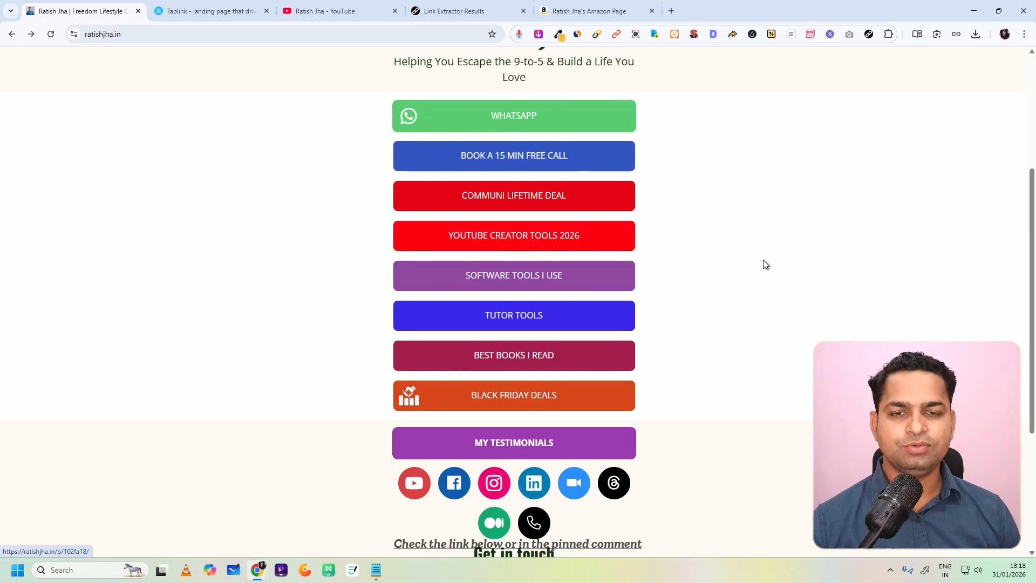
left_click(203, 10)
type("Software Tools i use")
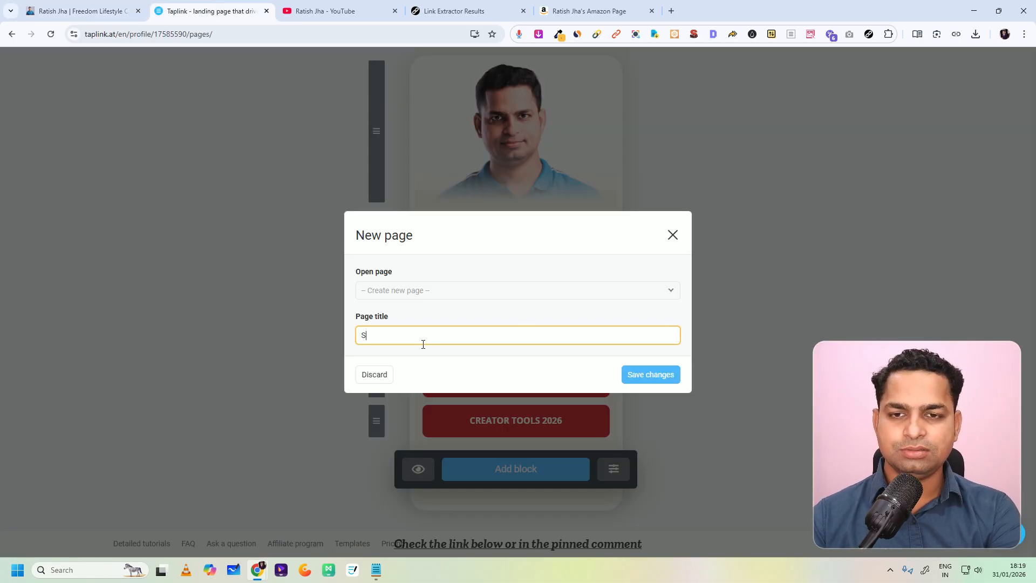
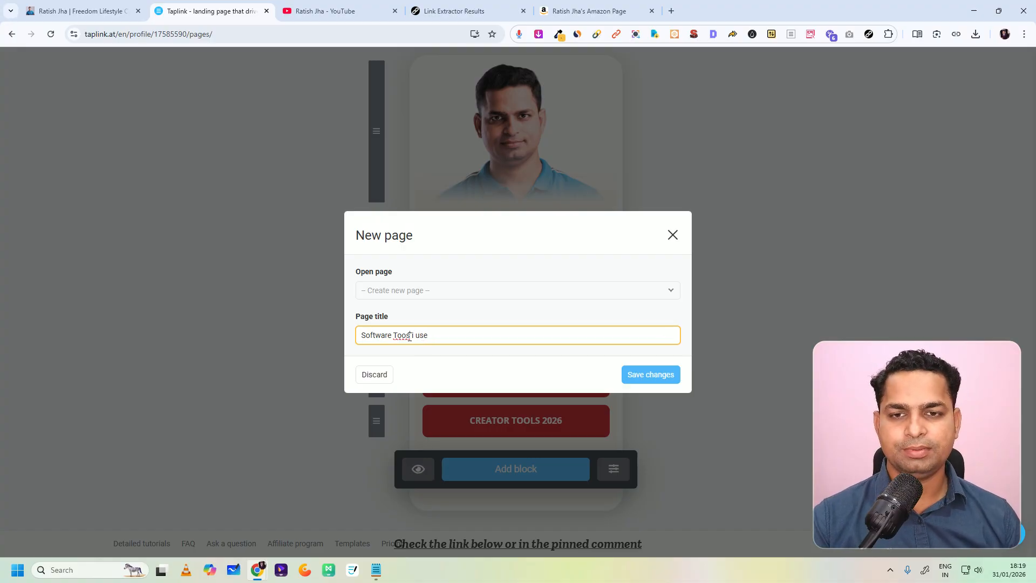
Step: Correct the page title to "Software Tools i use" and save the new page
left_click(407, 337)
type("l")
key("BackSpace")
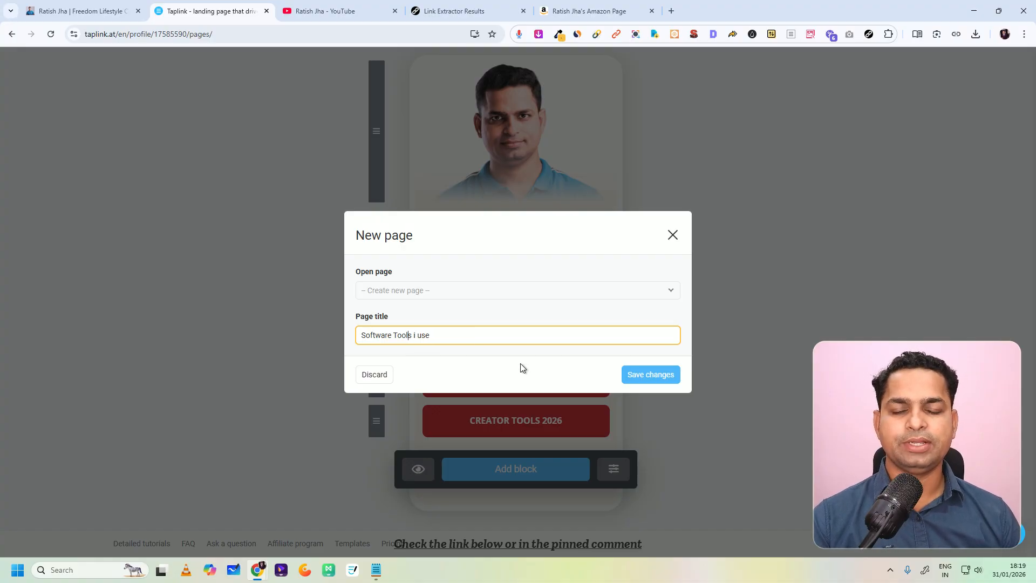
left_click(632, 374)
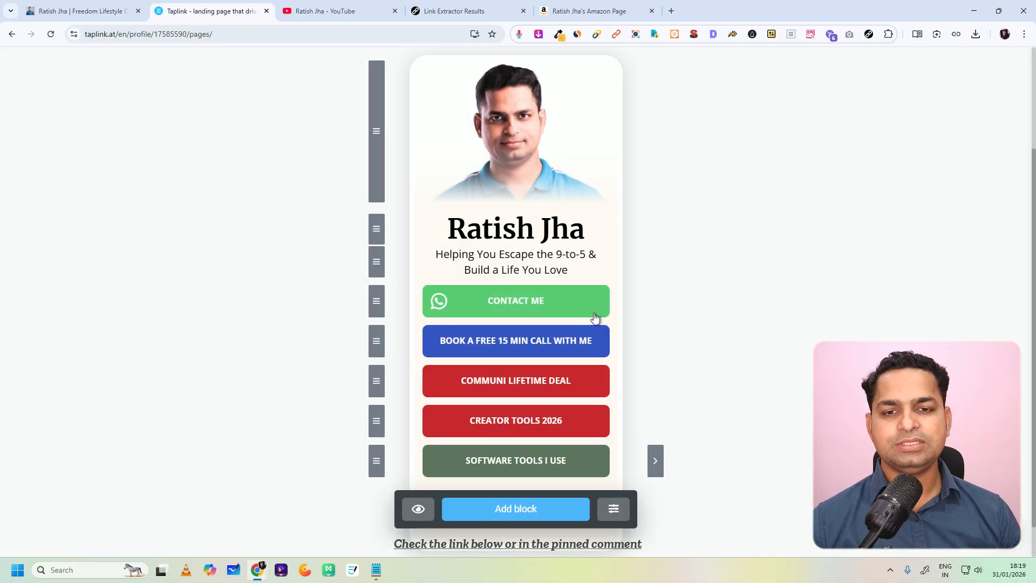
scroll(566, 404, "down", 1)
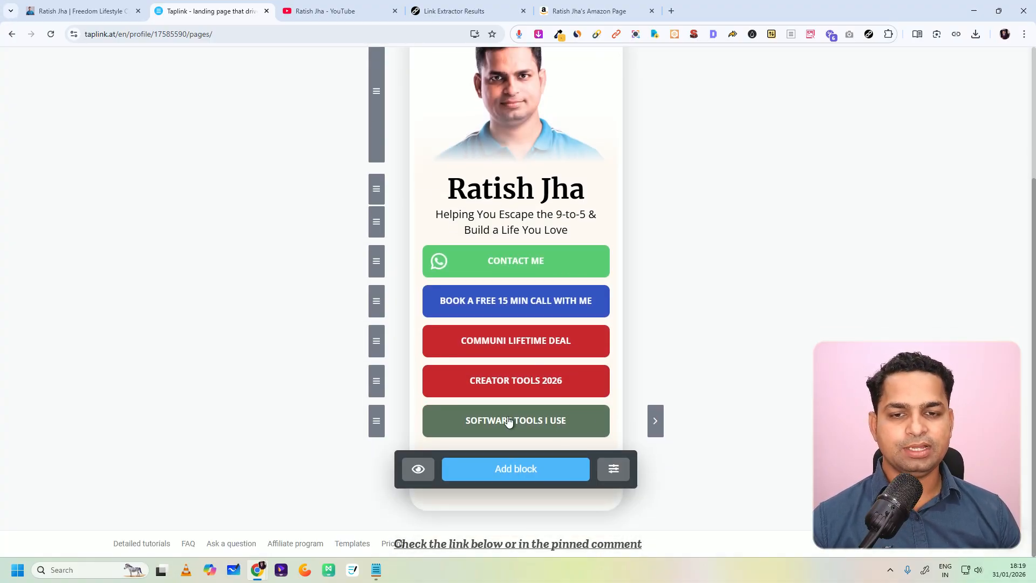
left_click(506, 470)
scroll(497, 378, "down", 1)
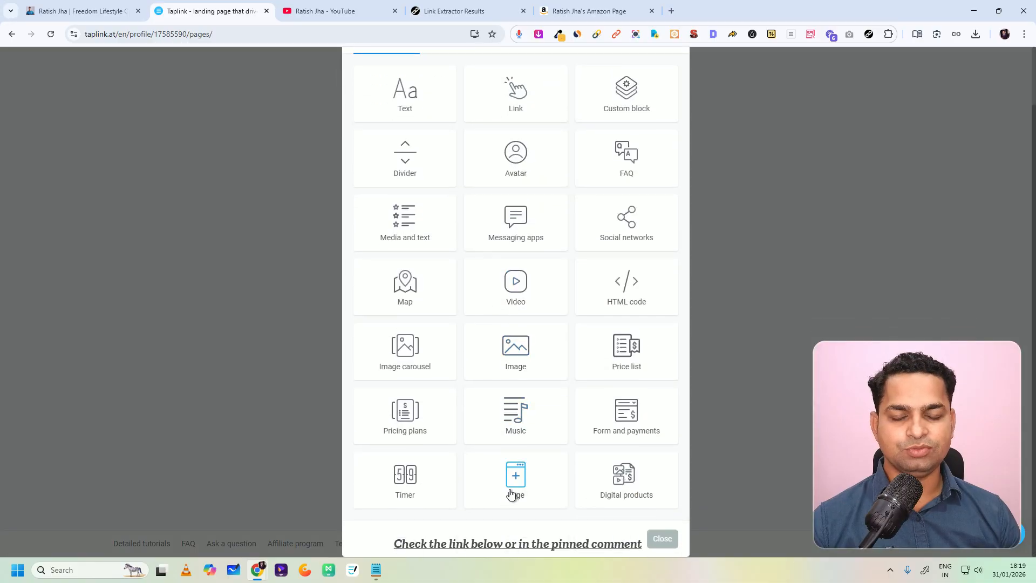
left_click(667, 539)
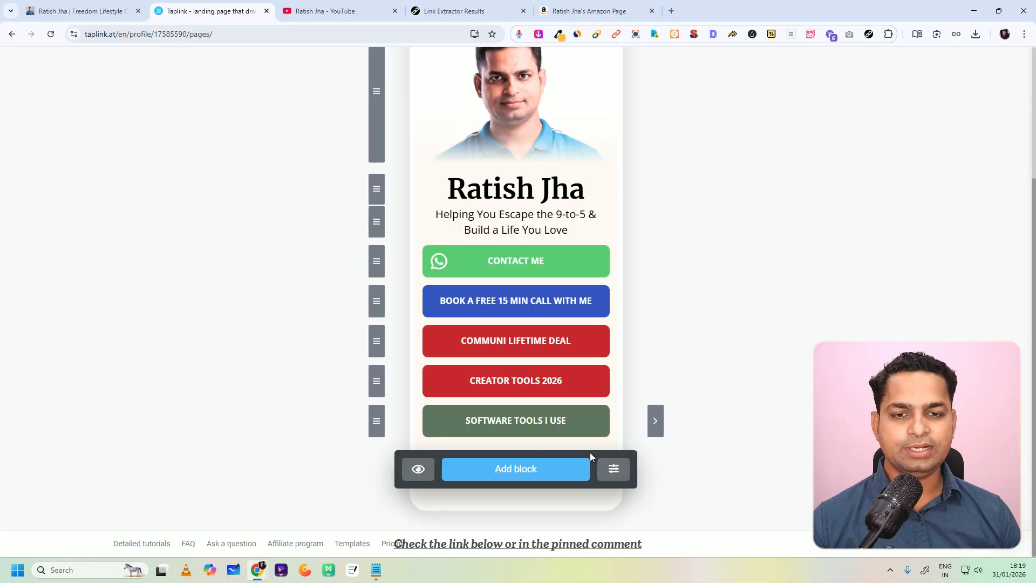
Step: Open the empty subpage behind the Software Tools I Use button for editing
left_click(654, 421)
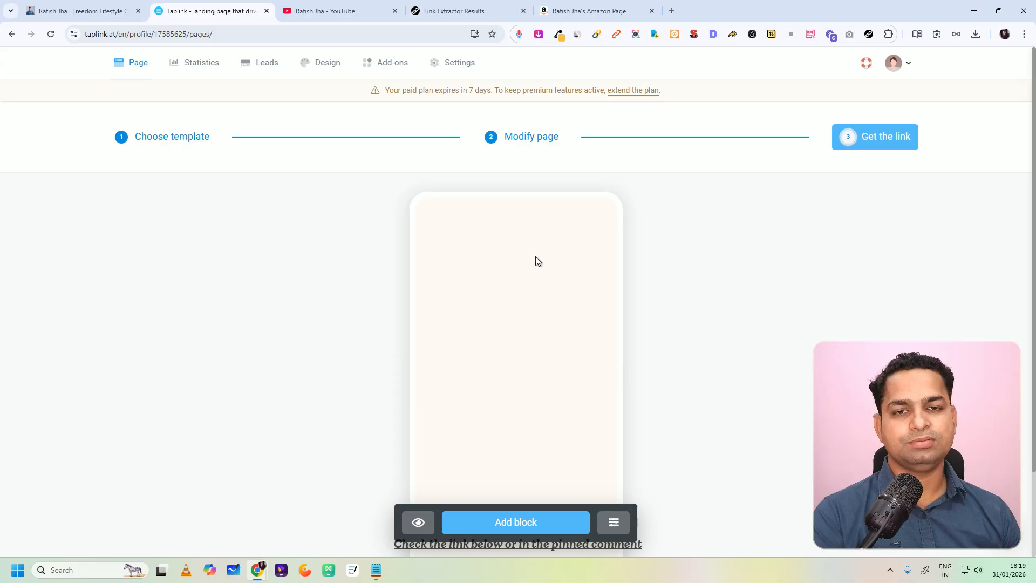
scroll(532, 270, "down", 2)
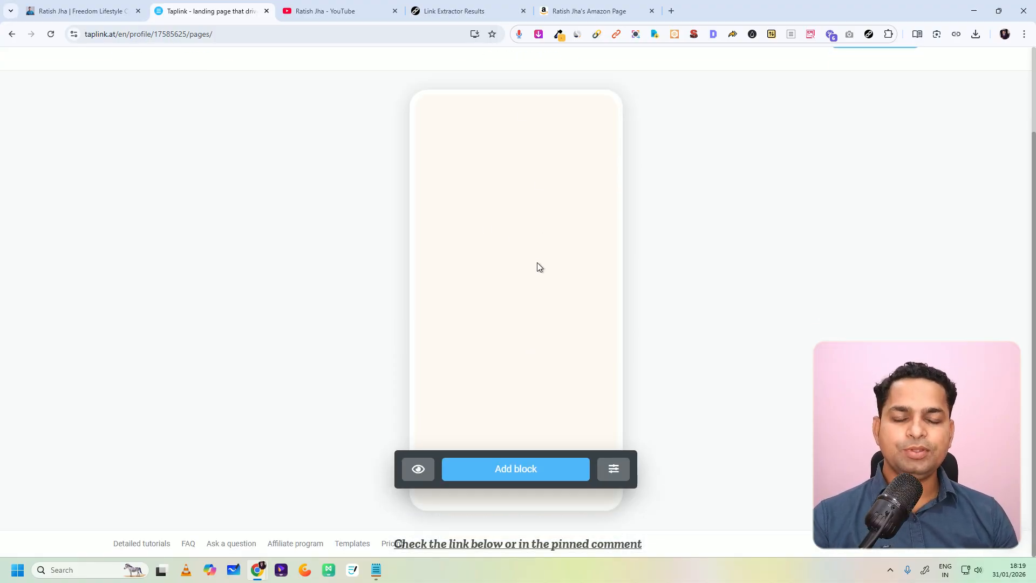
Step: Extract all links from the software tools page of the finished bio site with the Link Extractor extension
left_click(335, 10)
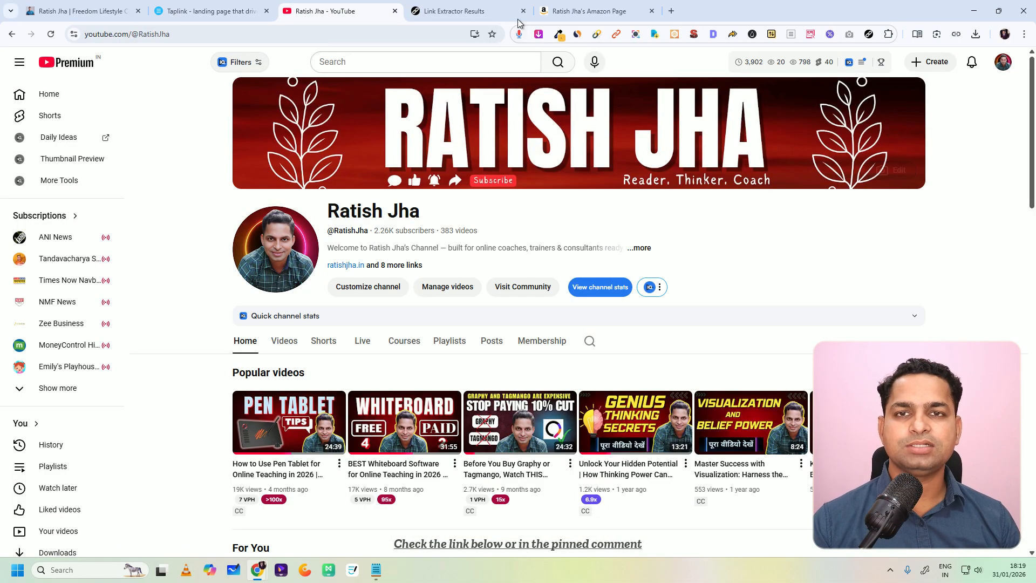
left_click(77, 8)
left_click(503, 276)
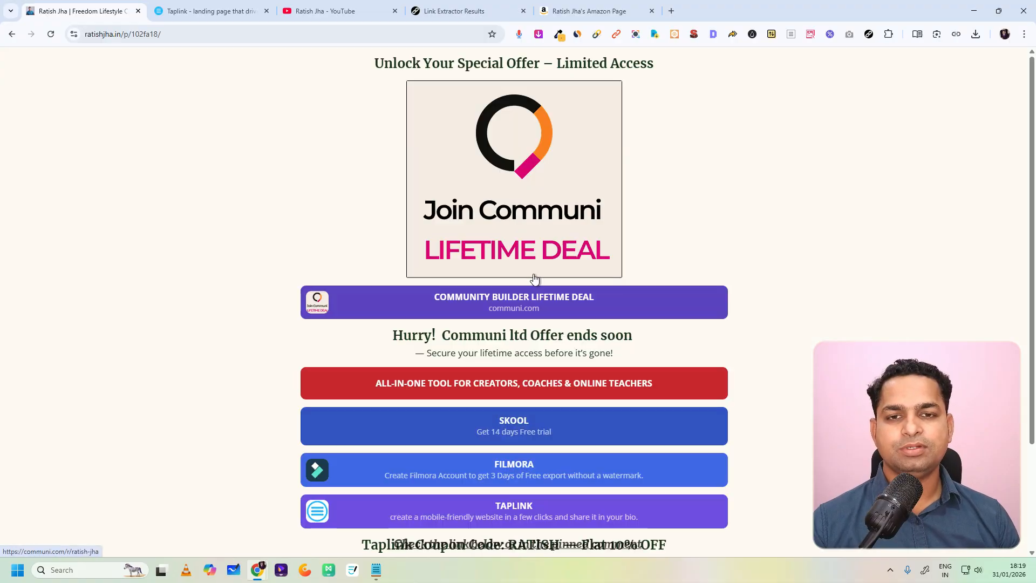
left_click(870, 35)
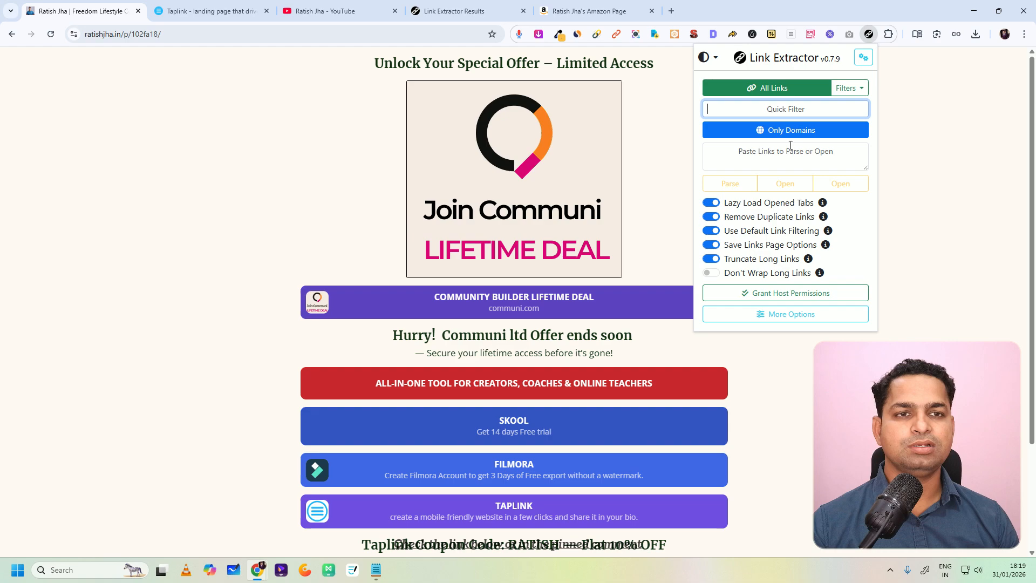
left_click(772, 97)
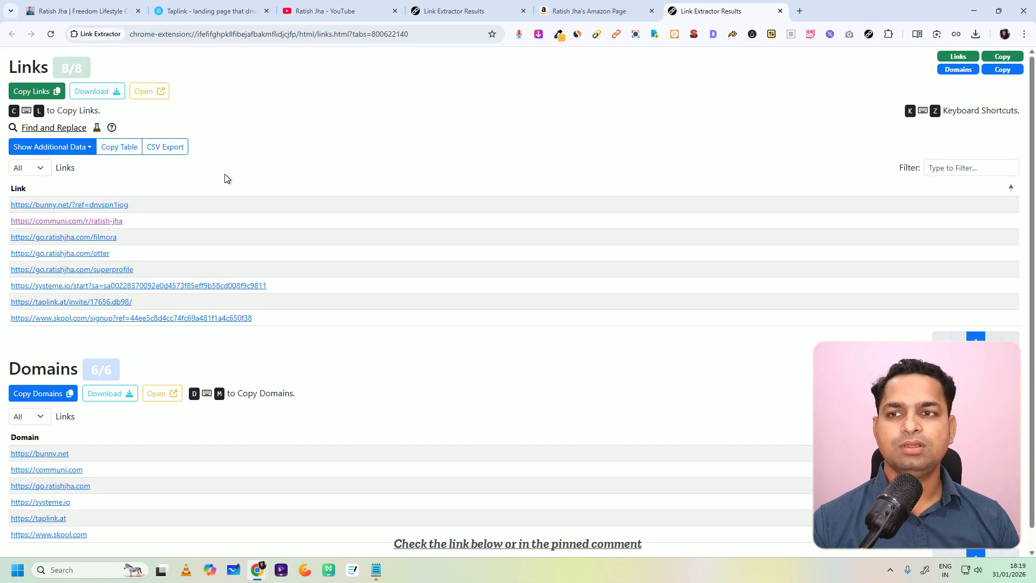
Step: Copy the address of the bunny.net link from the extracted links
right_click(80, 208)
left_click(246, 175)
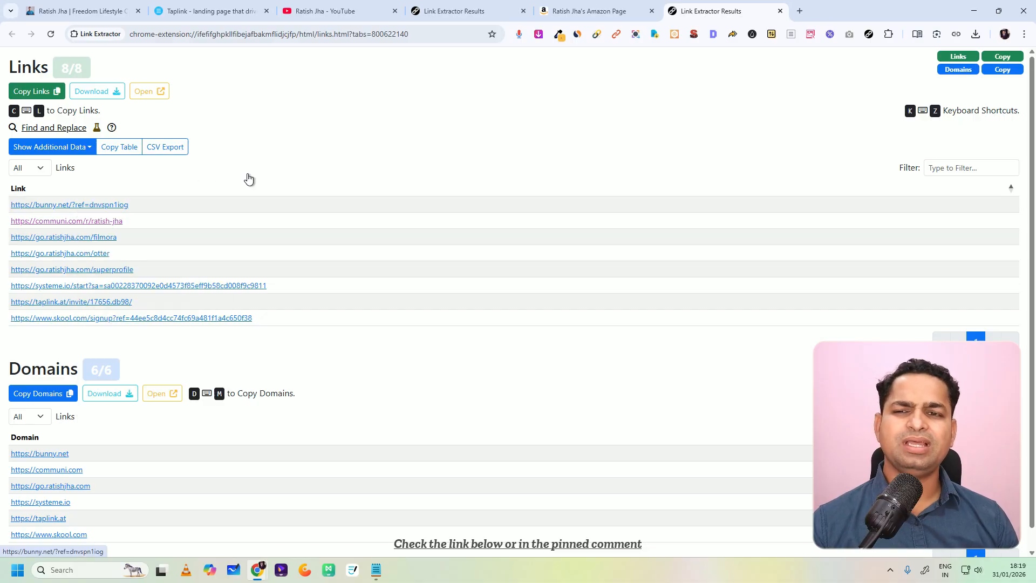
right_click(118, 210)
left_click(166, 301)
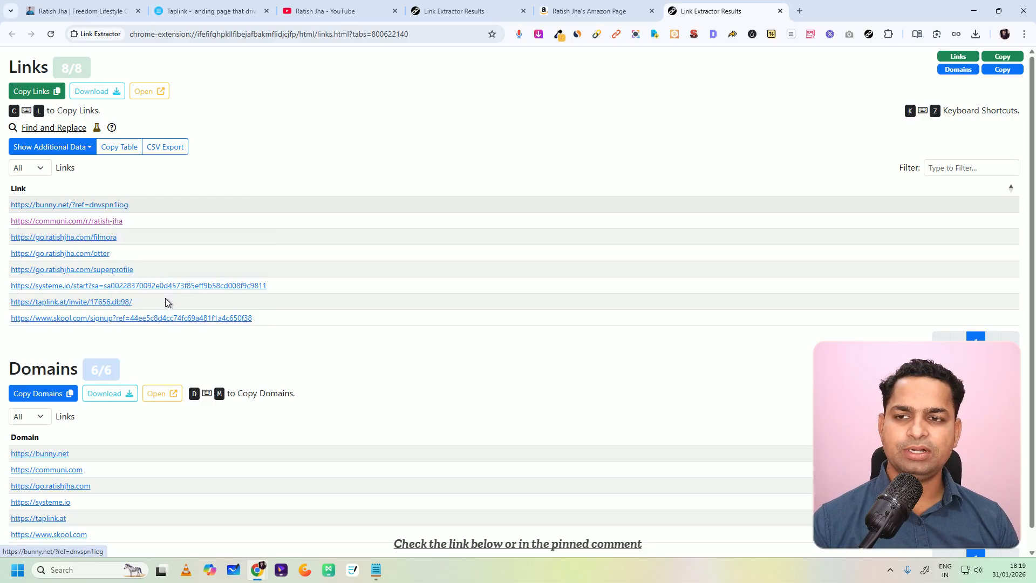
Step: Return to Taplink and add a Link block to the subpage with the text "Best video Hosting Platform"
left_click(82, 10)
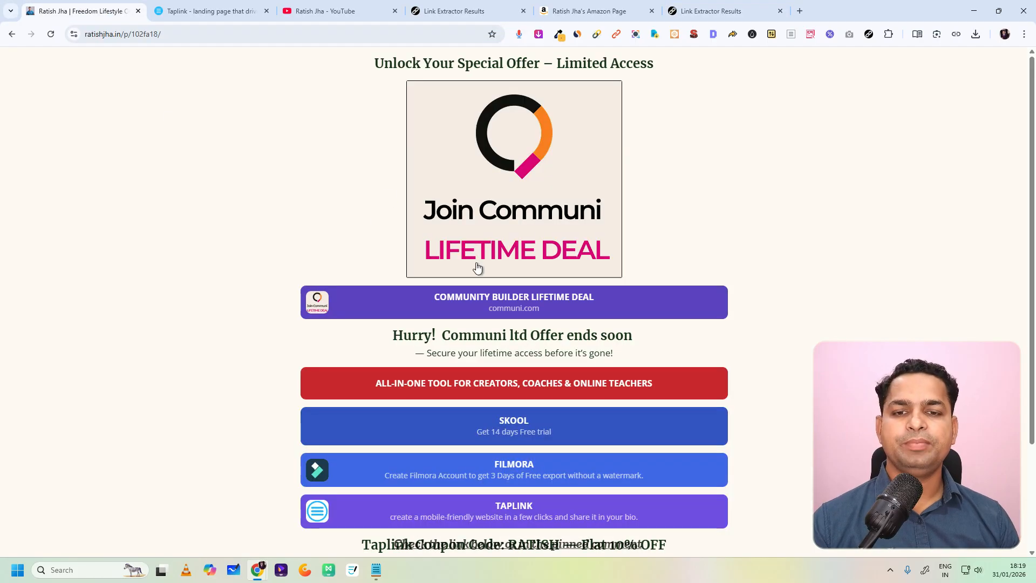
left_click(174, 11)
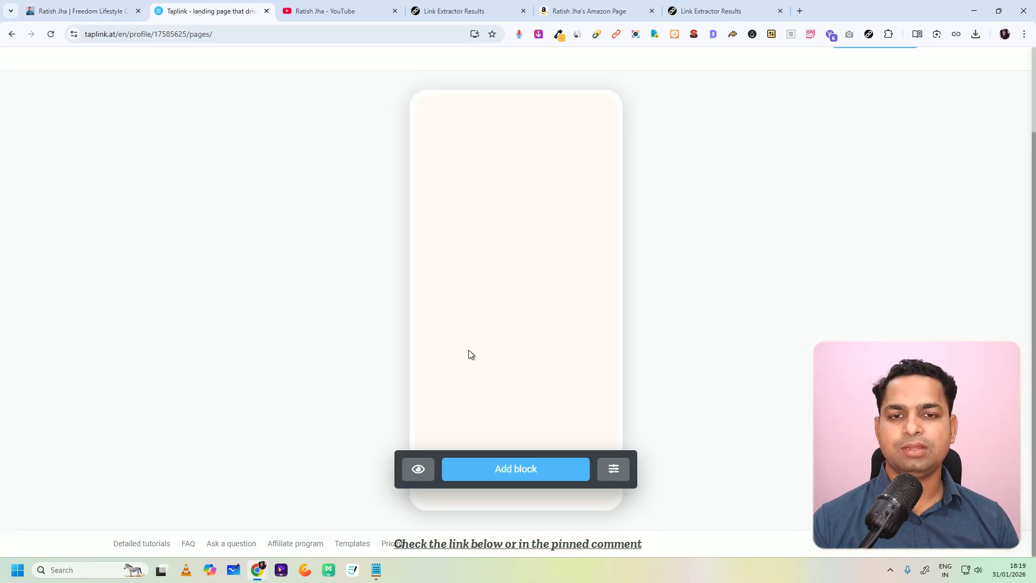
left_click(514, 475)
left_click(513, 172)
left_click(451, 289)
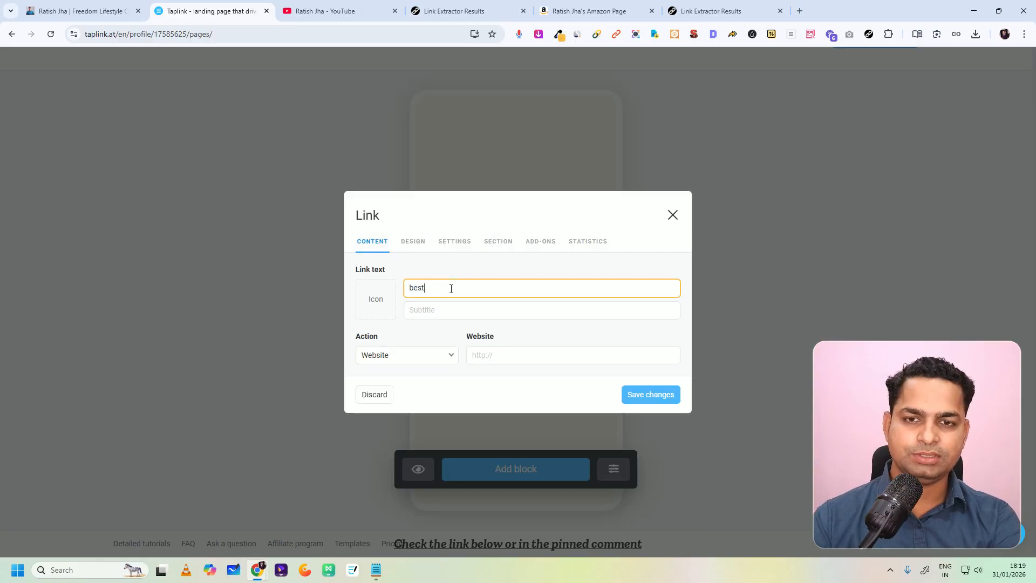
key("BackSpace")
key("BackSpace")
key("BackSpace")
type("Best video Hosting")
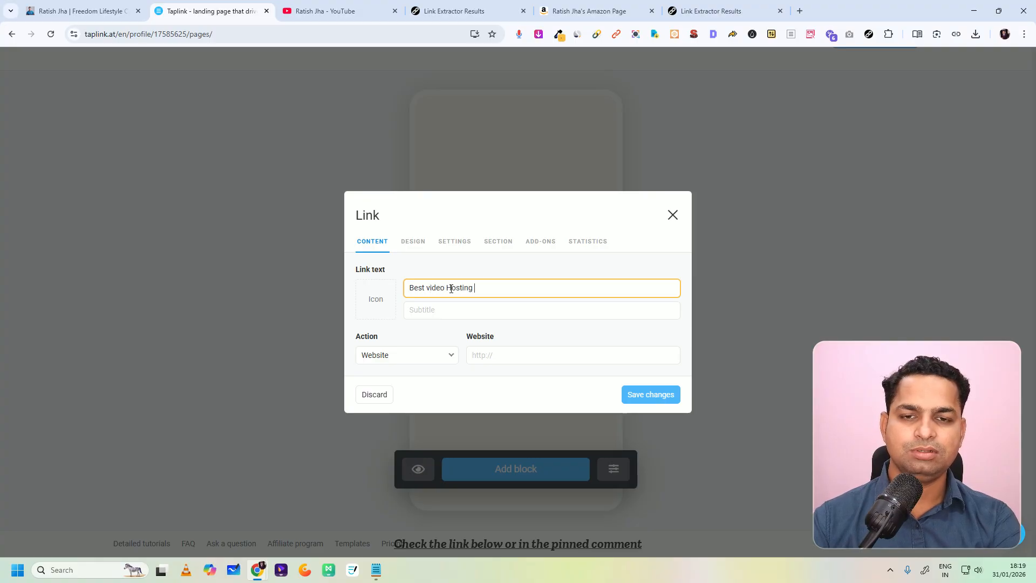
type(" Platform")
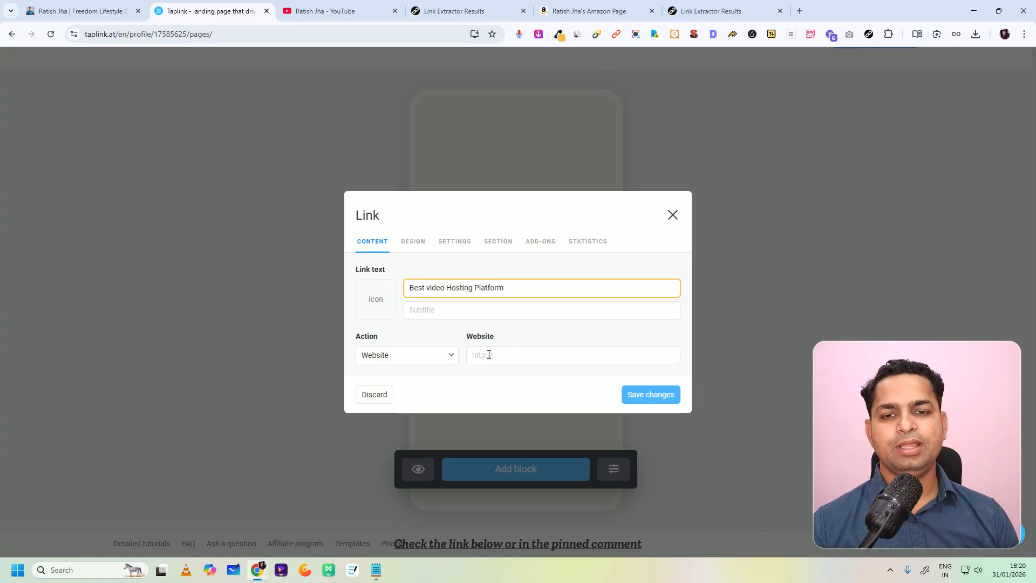
Step: Paste the copied bunny.net referral address as the link's website and save the block
left_click(488, 354)
key("ctrl+v")
left_click(637, 396)
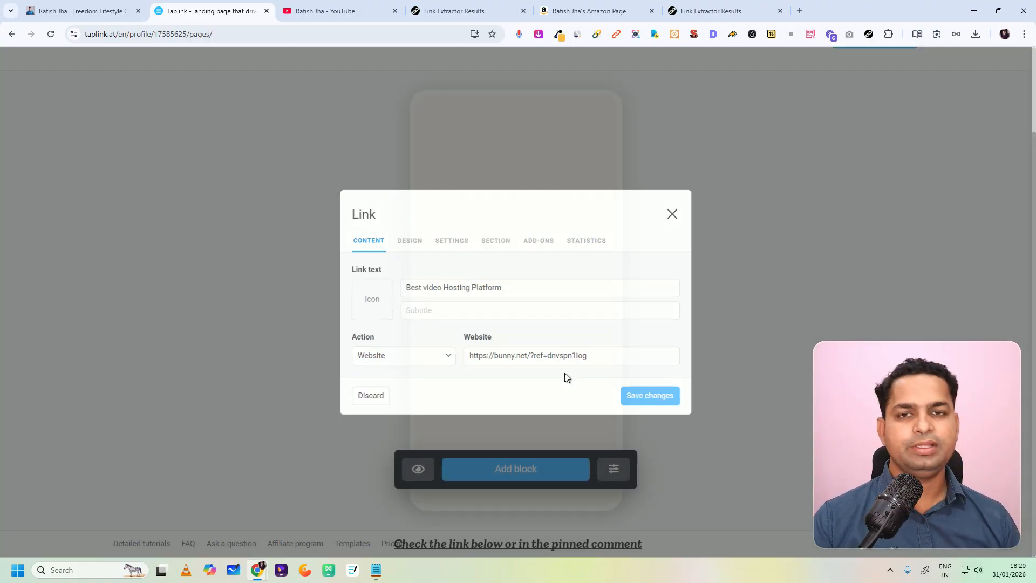
Step: Set the Best Video Hosting Platform button's background color to purple and save the change
left_click(476, 128)
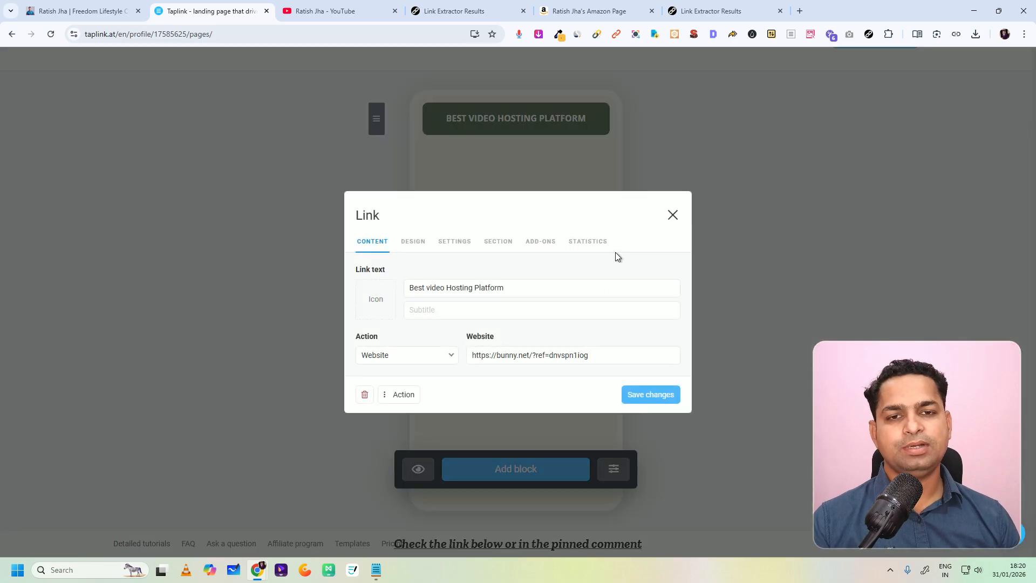
left_click(413, 241)
left_click(667, 346)
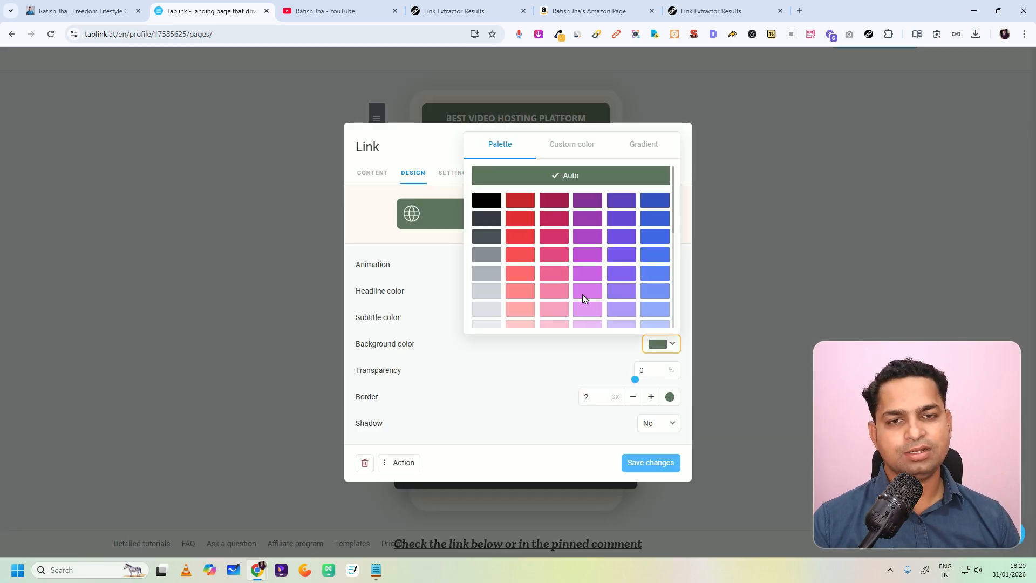
left_click(586, 219)
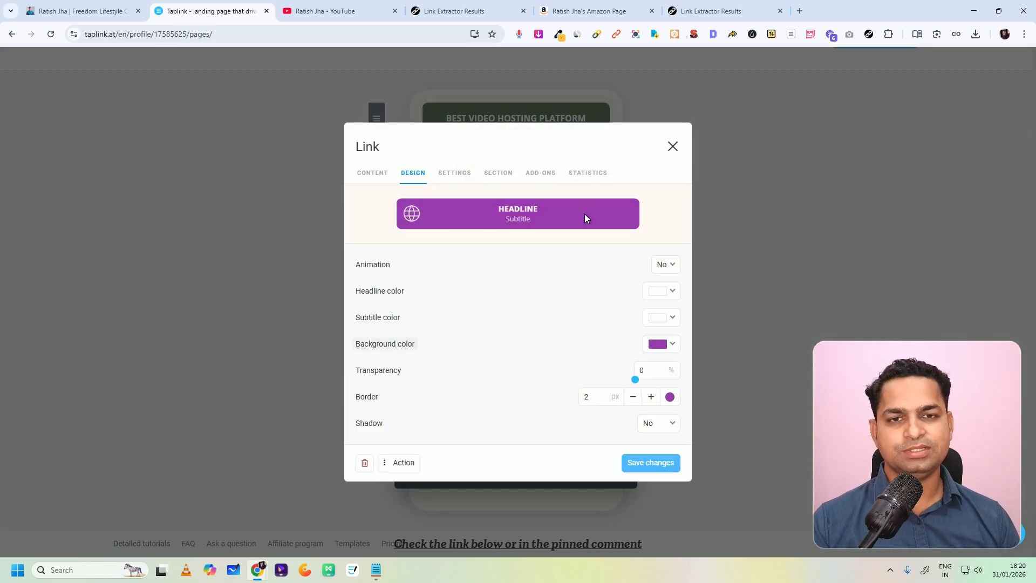
left_click(655, 465)
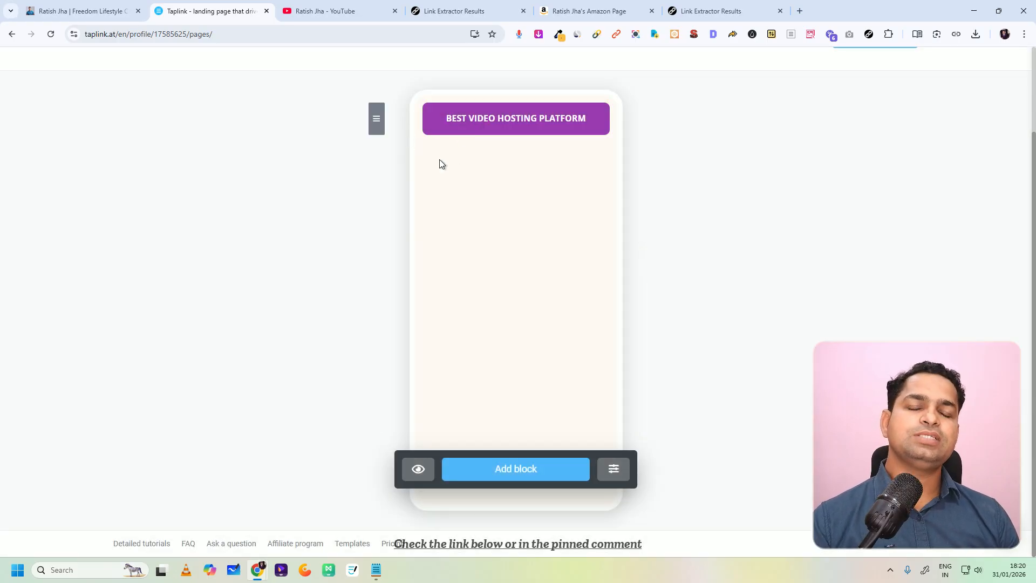
Step: Bring up the choice of new blocks in Taplink, and visit communi.com in a new browser tab
left_click(532, 460)
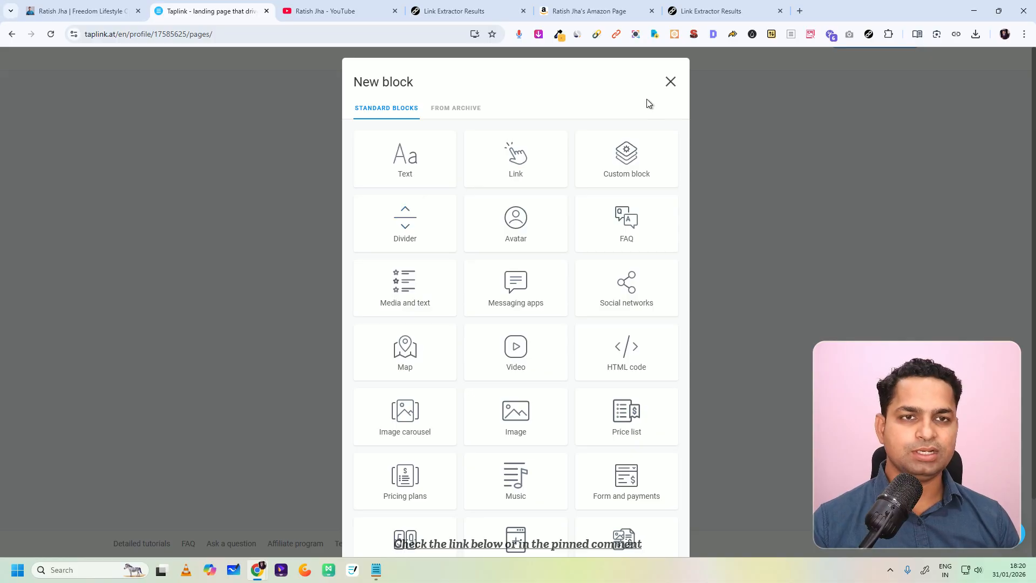
left_click(800, 12)
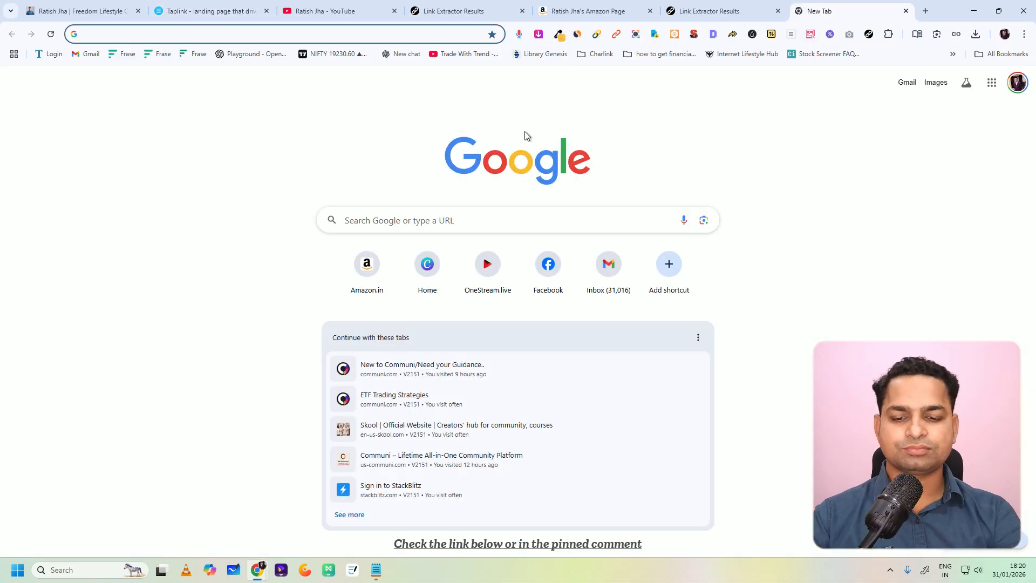
type("communi.com")
key("Return")
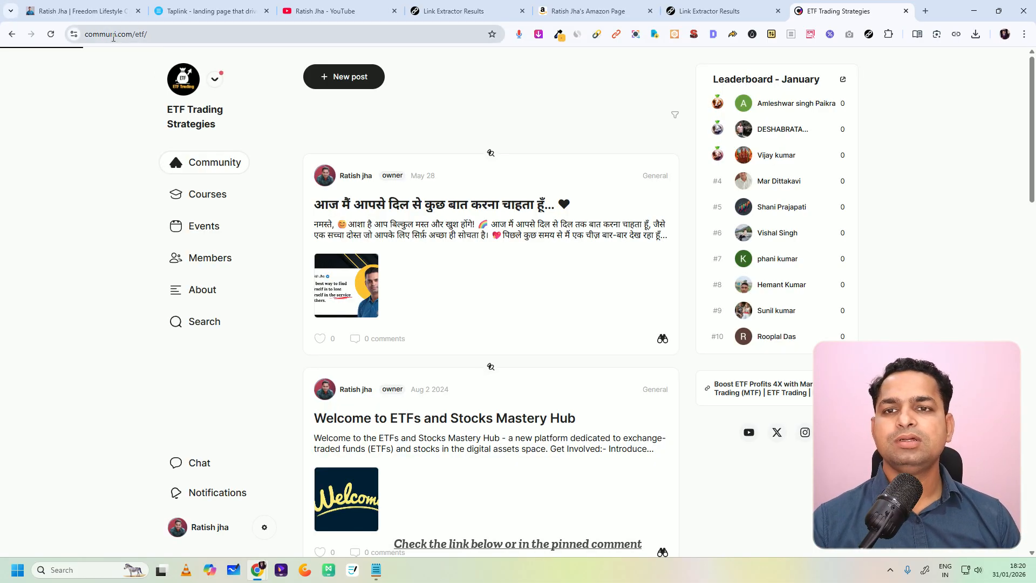
Step: Search Google for "communi logo" and look through the results for a suitable logo image
left_click(181, 37)
type("com")
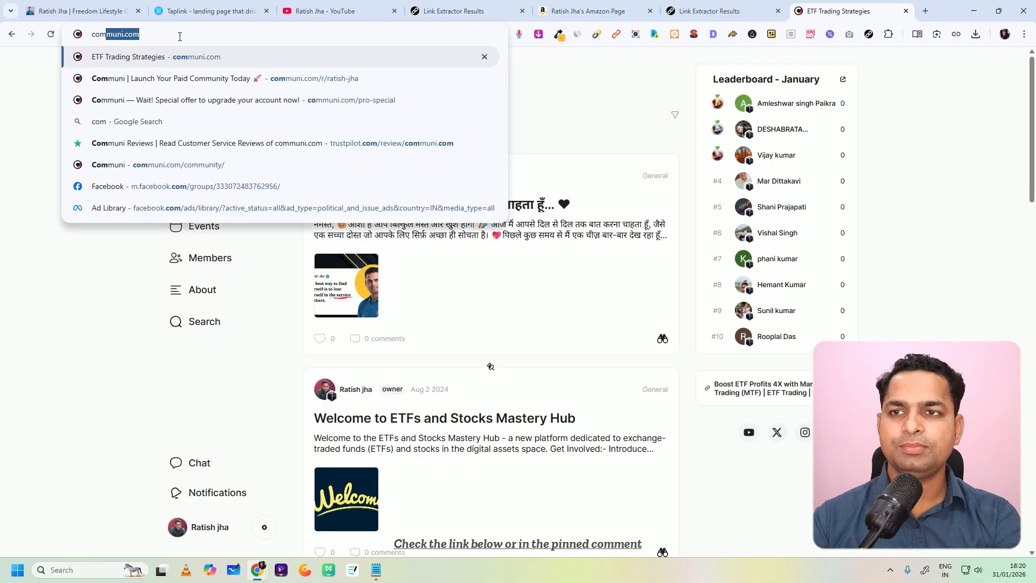
type("muni logo")
key("Return")
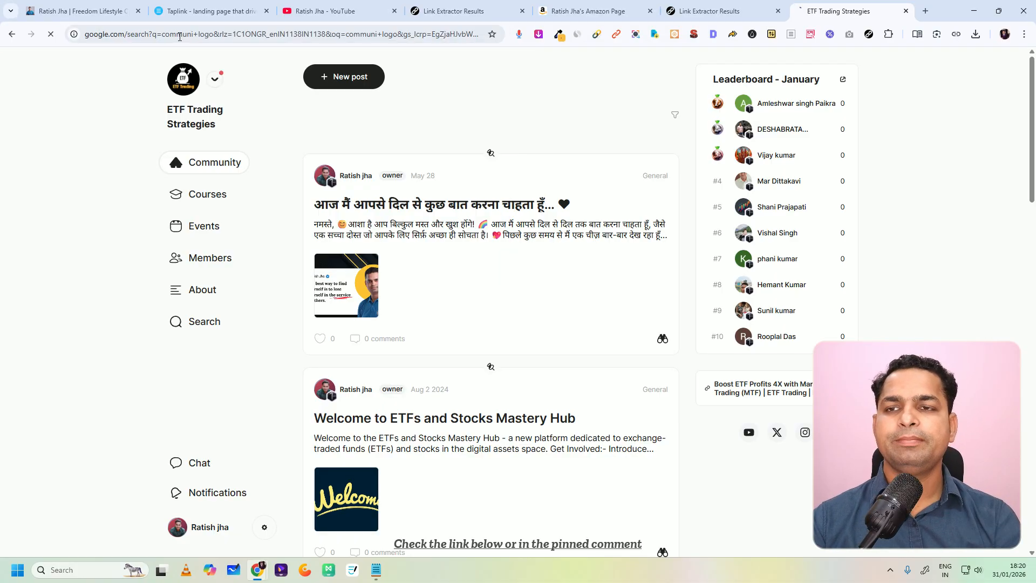
scroll(583, 273, "down", 9)
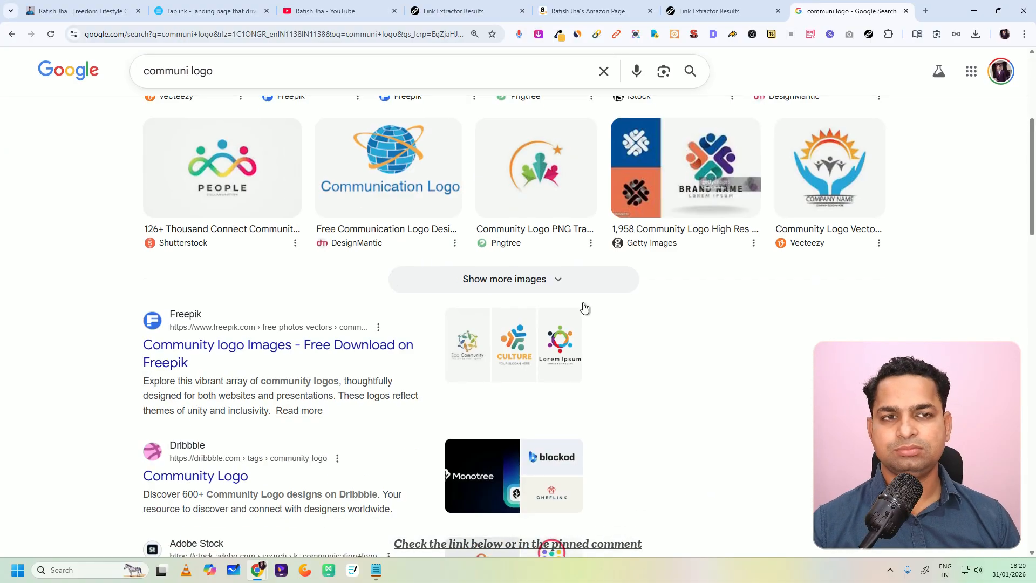
scroll(260, 290, "down", 14)
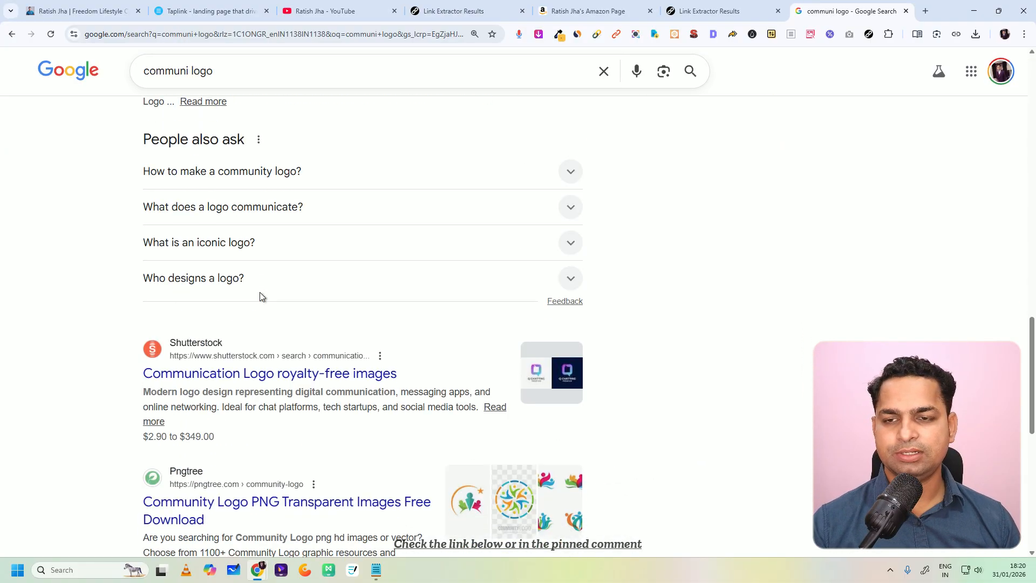
scroll(259, 294, "up", 6)
scroll(258, 277, "up", 7)
Step: Return to the Taplink page editor and add a new Image block to the subpage
left_click(713, 11)
left_click(588, 11)
left_click(458, 11)
left_click(320, 11)
left_click(216, 10)
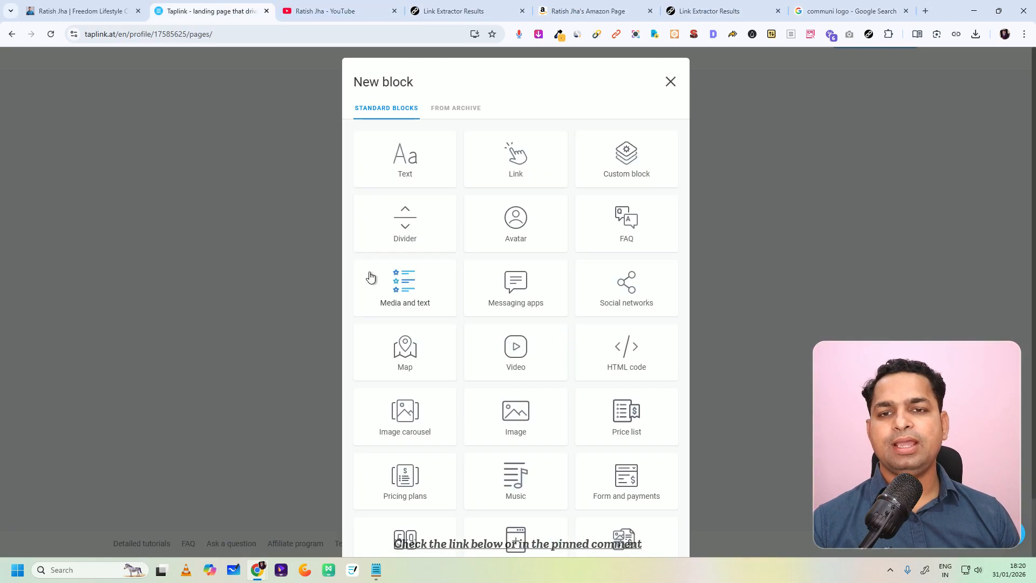
left_click(661, 83)
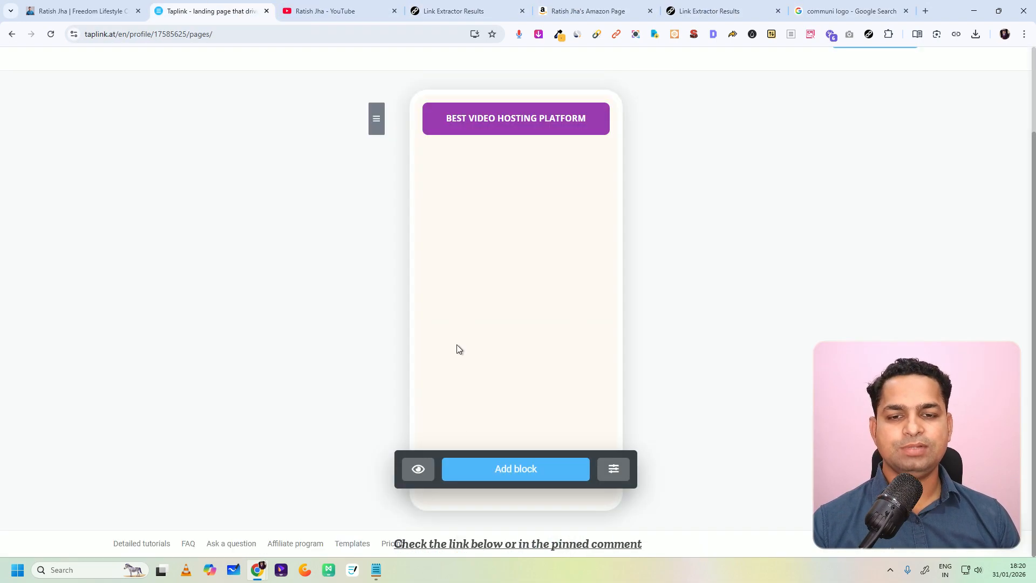
left_click(489, 470)
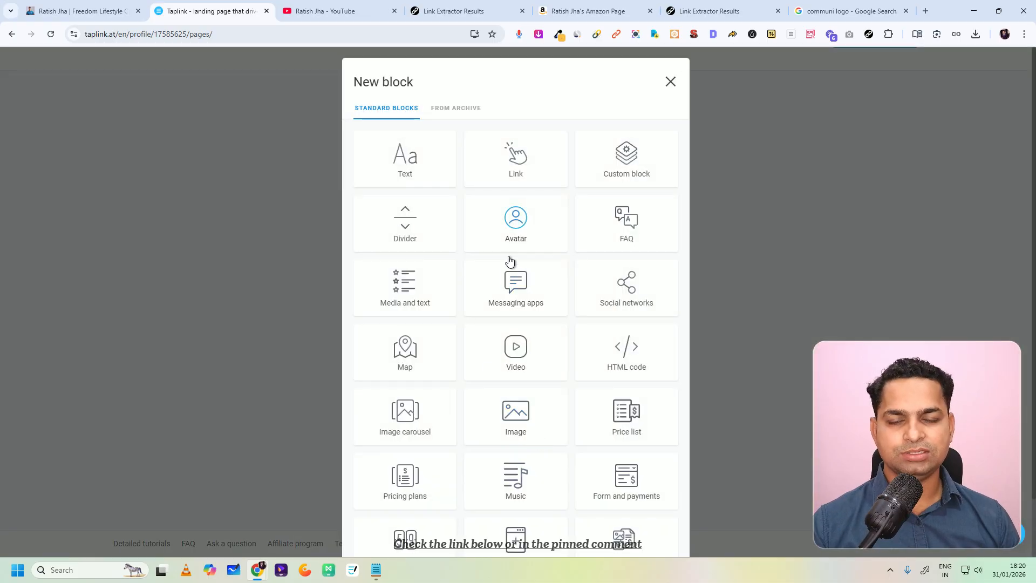
left_click(514, 427)
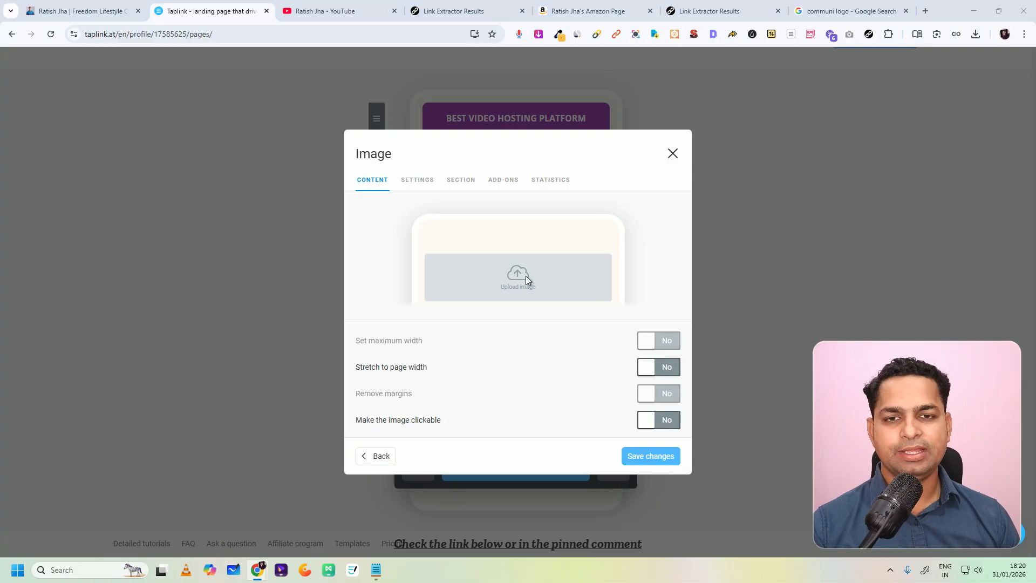
Step: Upload the Untitled design (9) picture from Downloads into the Image block and save it
left_click(518, 277)
left_click(111, 149)
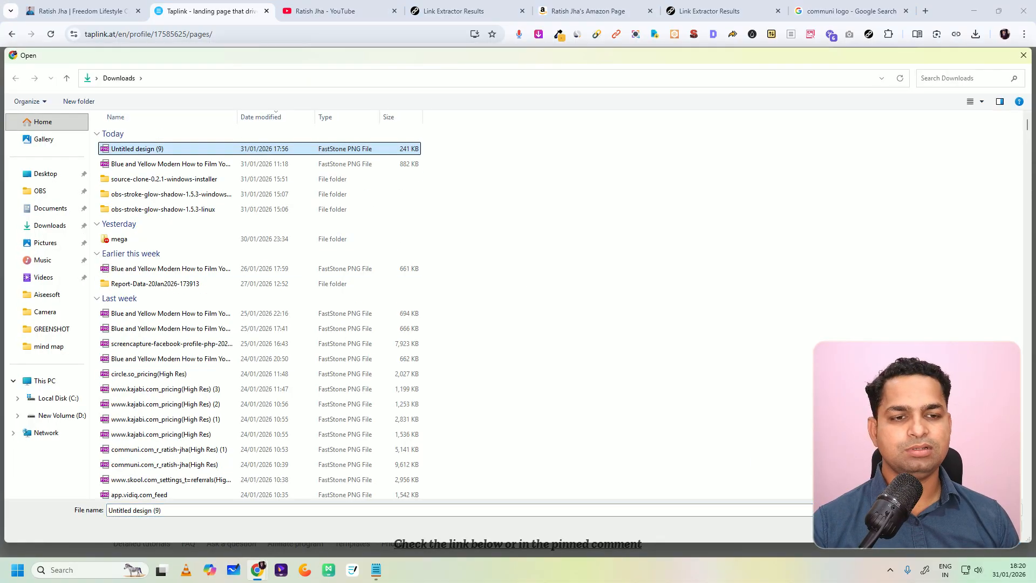
left_click(944, 524)
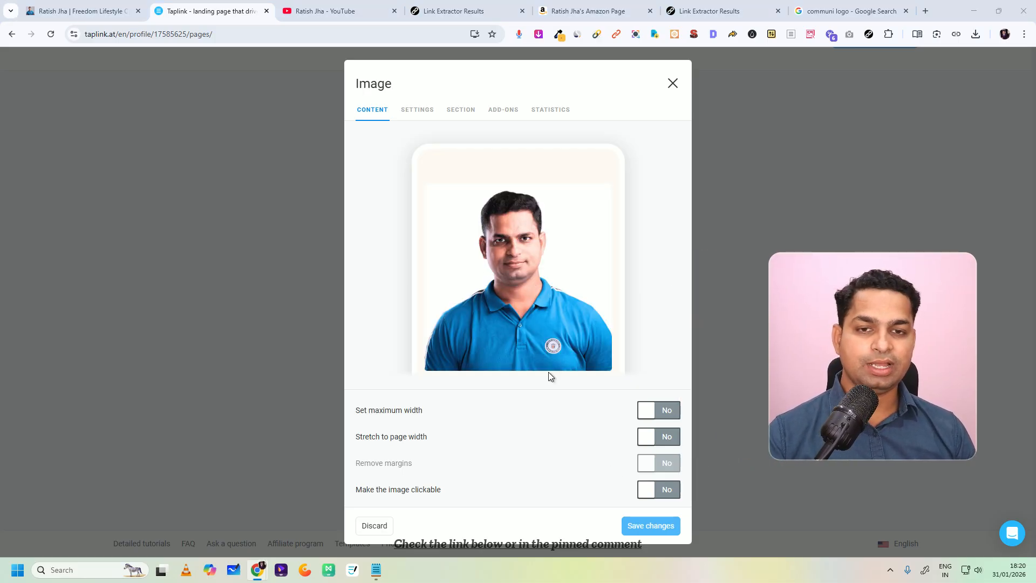
left_click(649, 526)
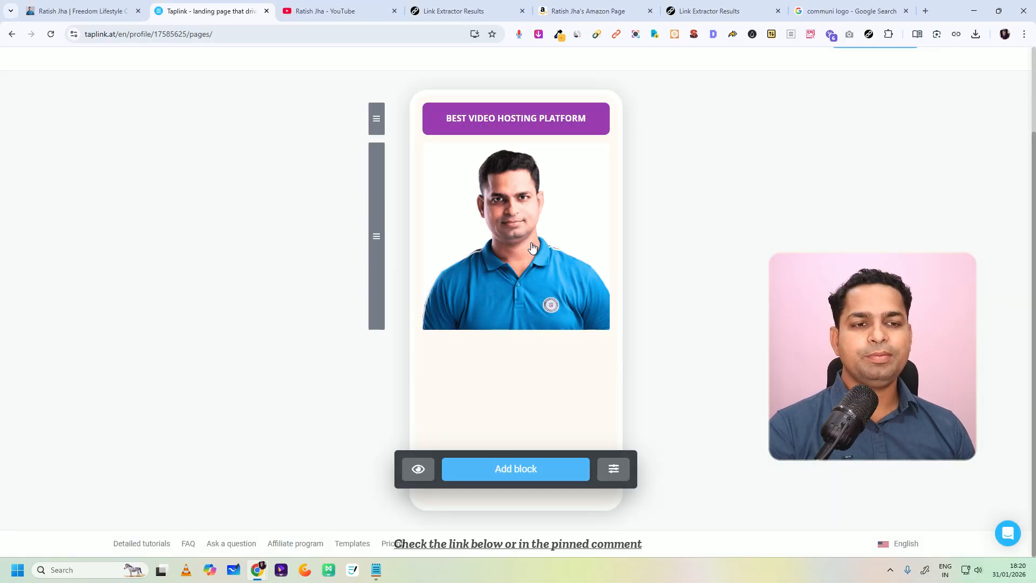
Step: Make the uploaded portrait image clickable with the Website action
left_click(468, 200)
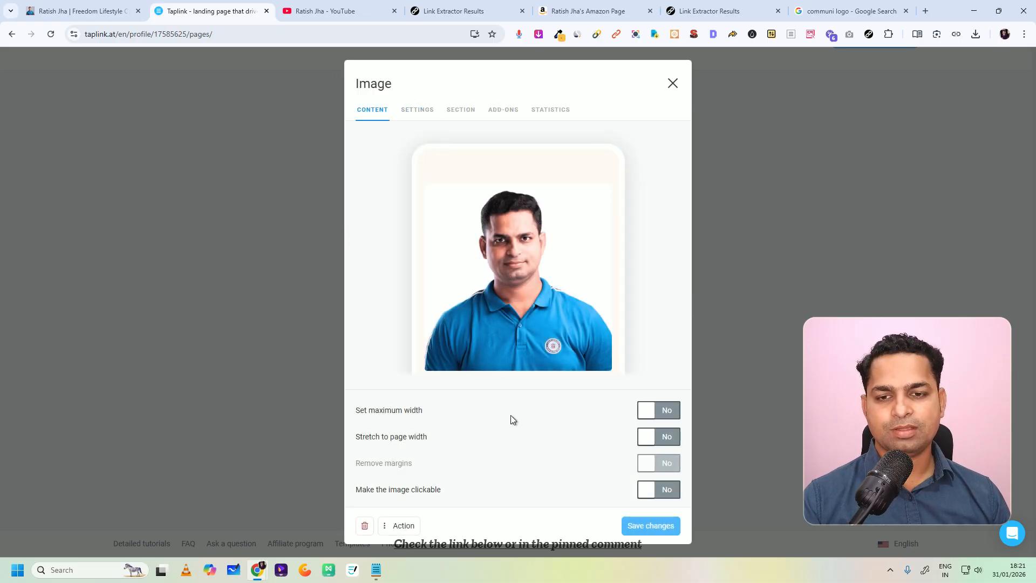
left_click(658, 490)
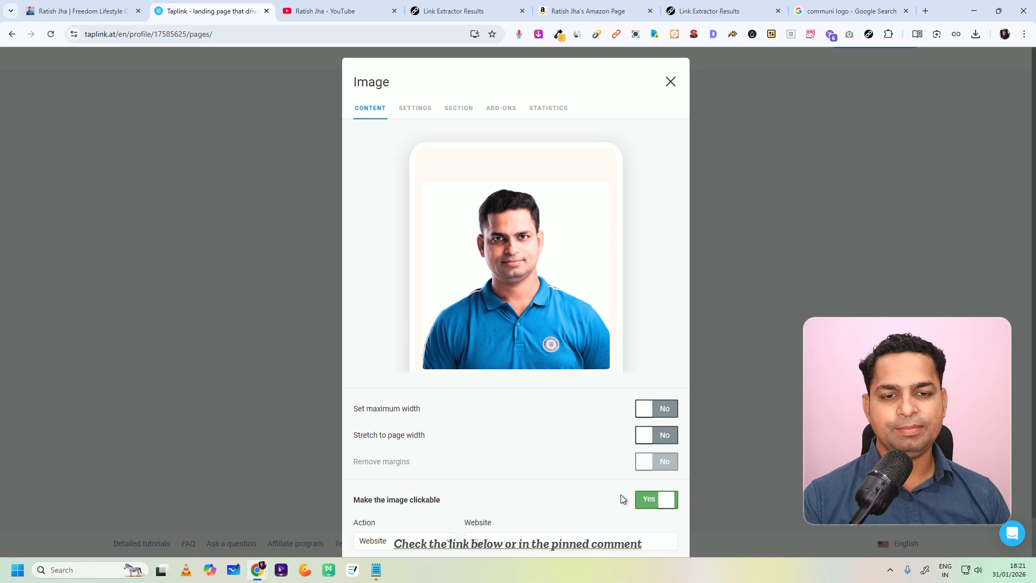
scroll(489, 531, "down", 1)
left_click(502, 495)
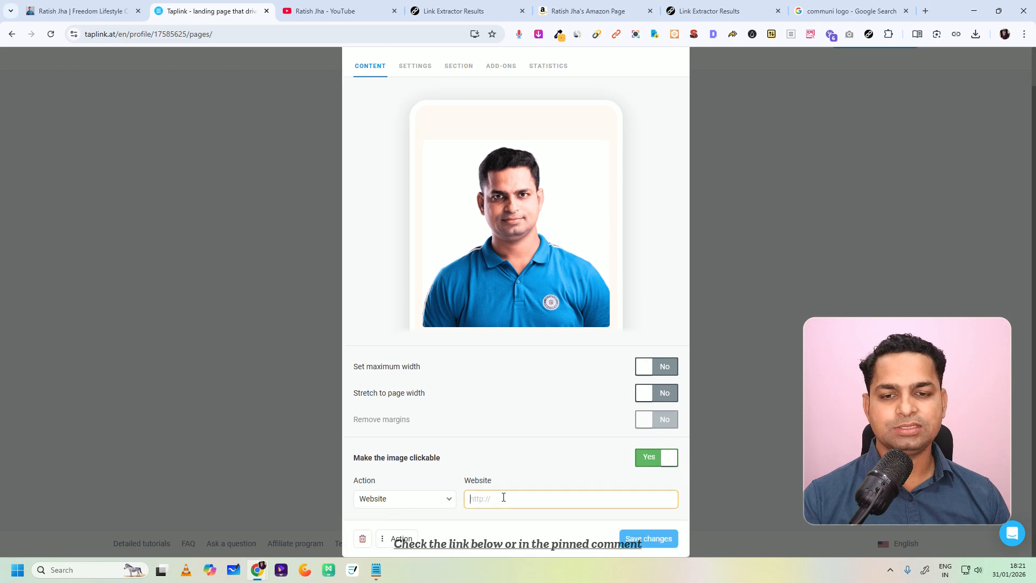
Step: Copy only the base domain address from the finished bio page's URL, without the subpage path
left_click(78, 10)
left_click(124, 35)
left_click(125, 35)
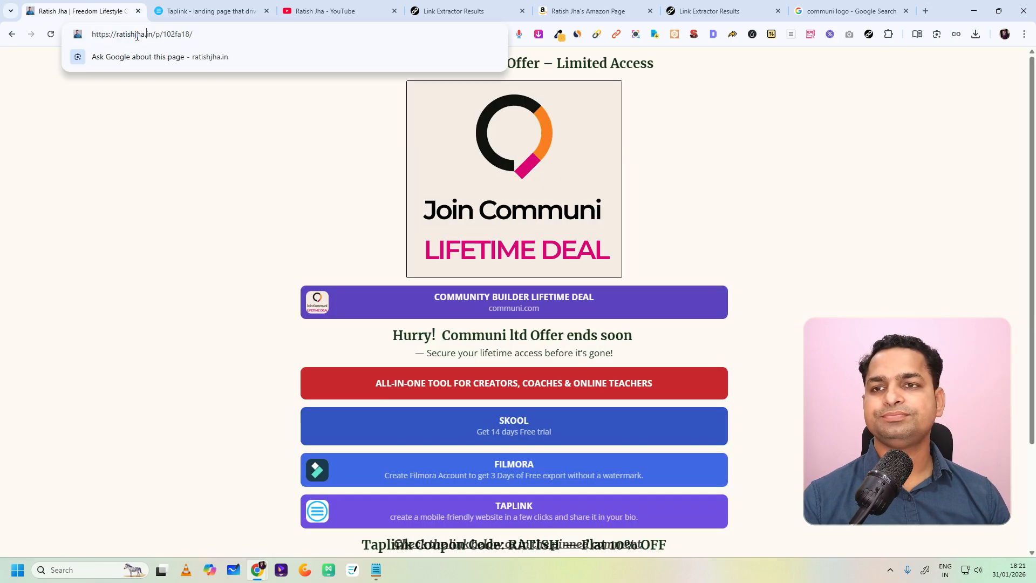
left_click_drag(154, 36, 88, 36)
right_click(117, 41)
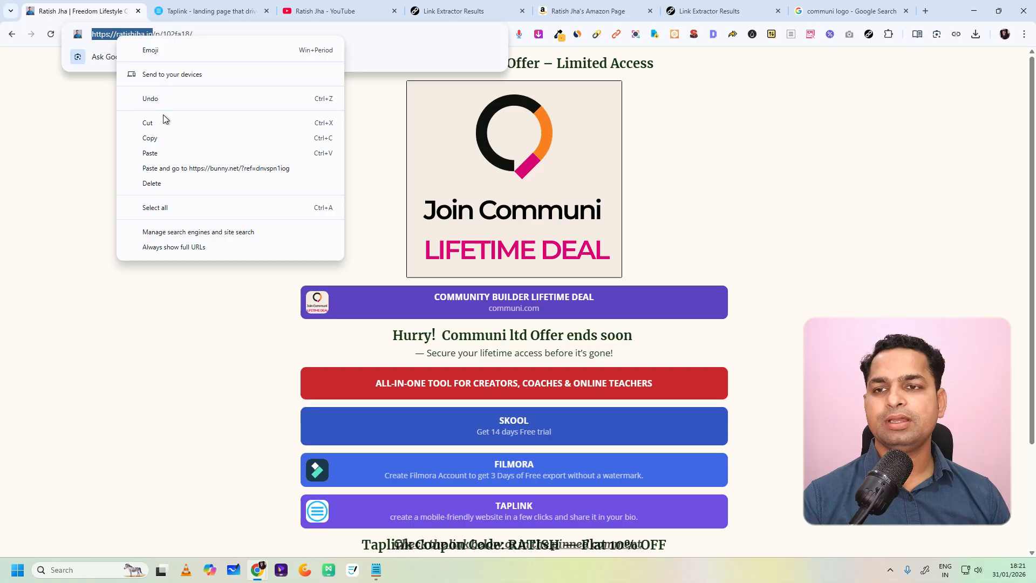
left_click(157, 139)
Step: Paste the copied domain address as the image's website, save the block, and recheck its settings
left_click(225, 6)
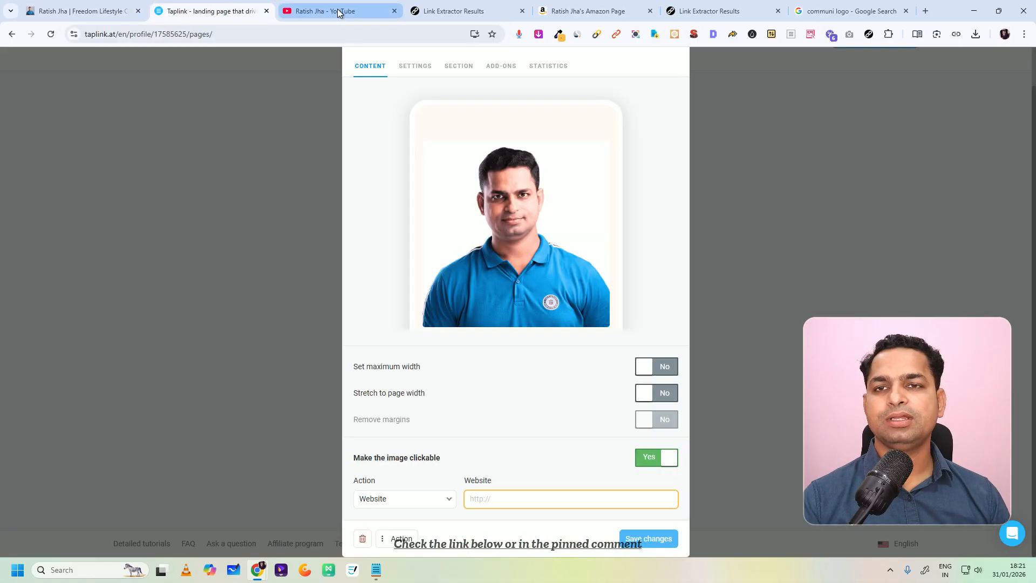
key("ctrl+v")
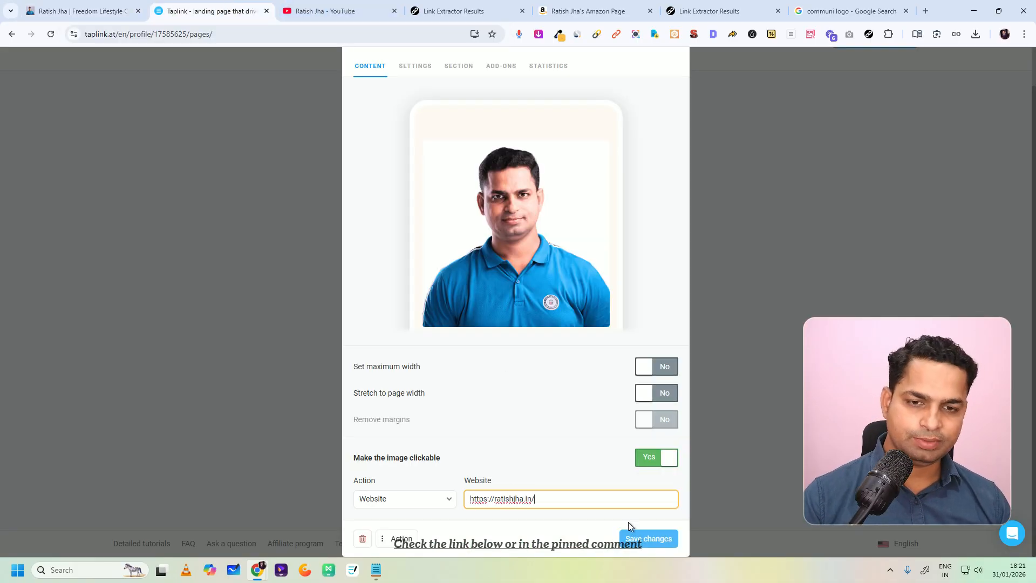
left_click(643, 537)
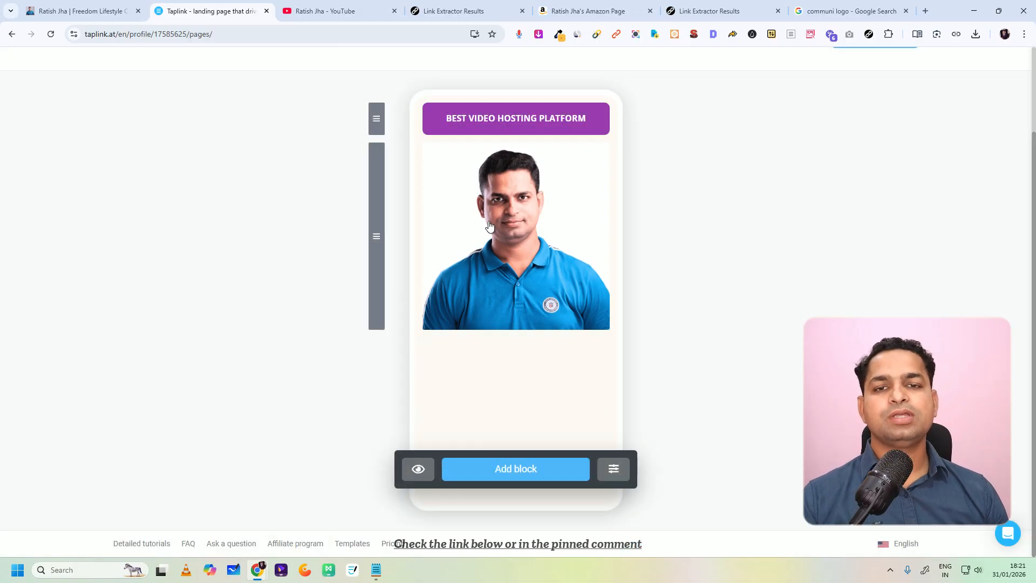
left_click(490, 225)
mouse_move(496, 212)
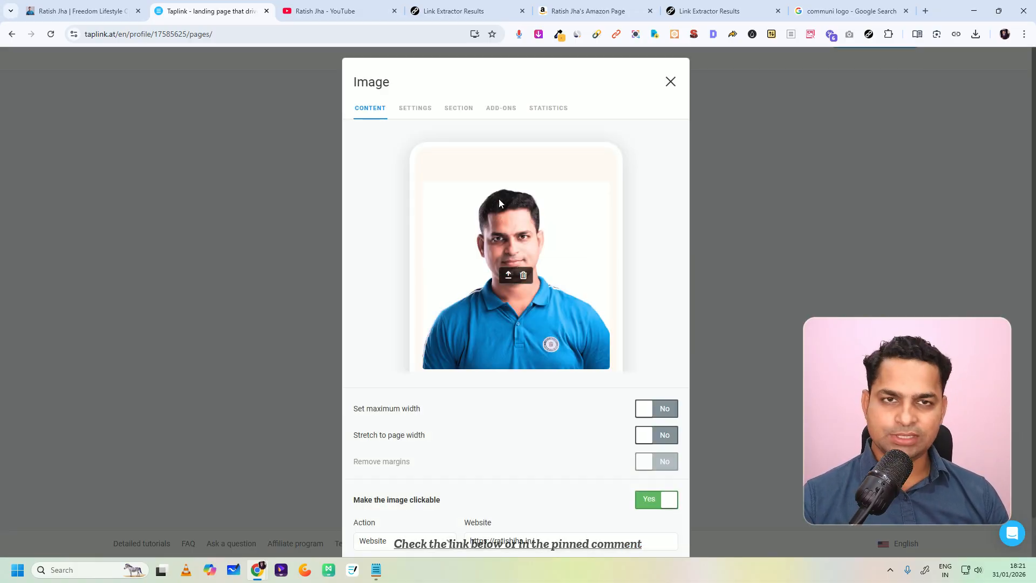
left_click(669, 82)
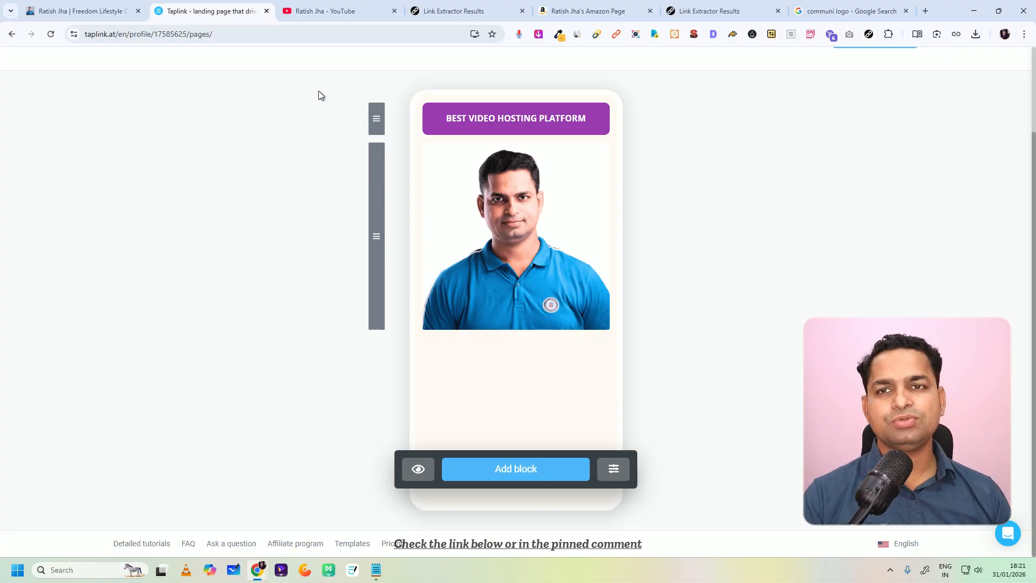
Step: Copy the Taplink coupon code line with the flat 10% off offer from the finished bio page
left_click(120, 11)
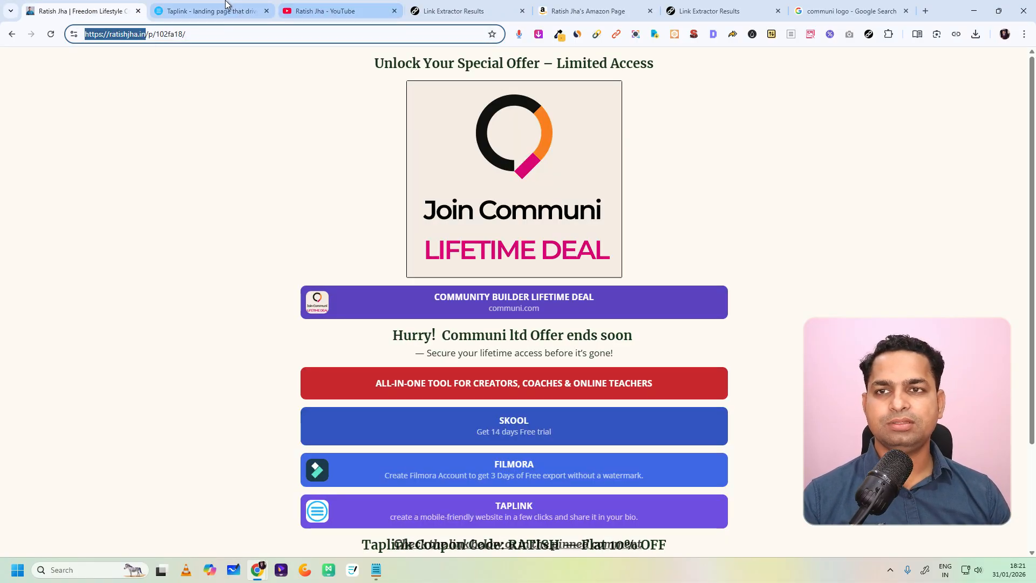
scroll(529, 292, "down", 2)
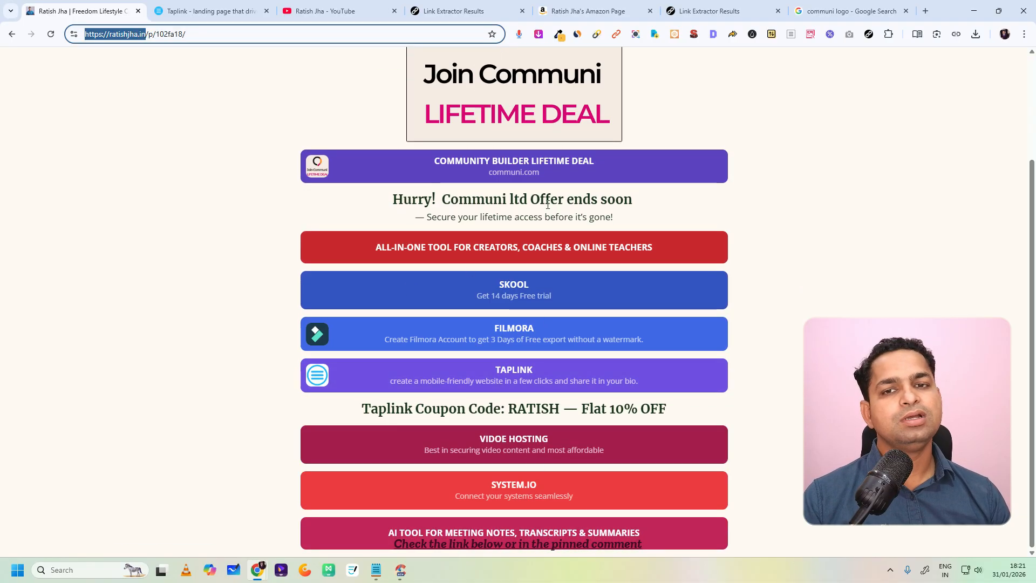
left_click_drag(362, 406, 671, 402)
right_click(632, 408)
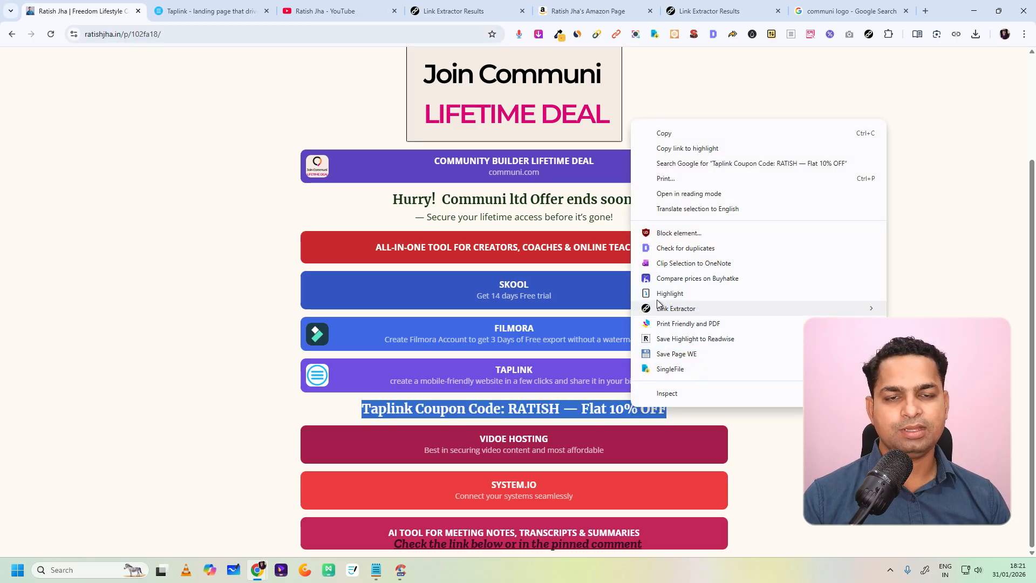
left_click(669, 135)
Step: Add a Text block to the Taplink subpage and paste the copied coupon line into it
left_click(190, 10)
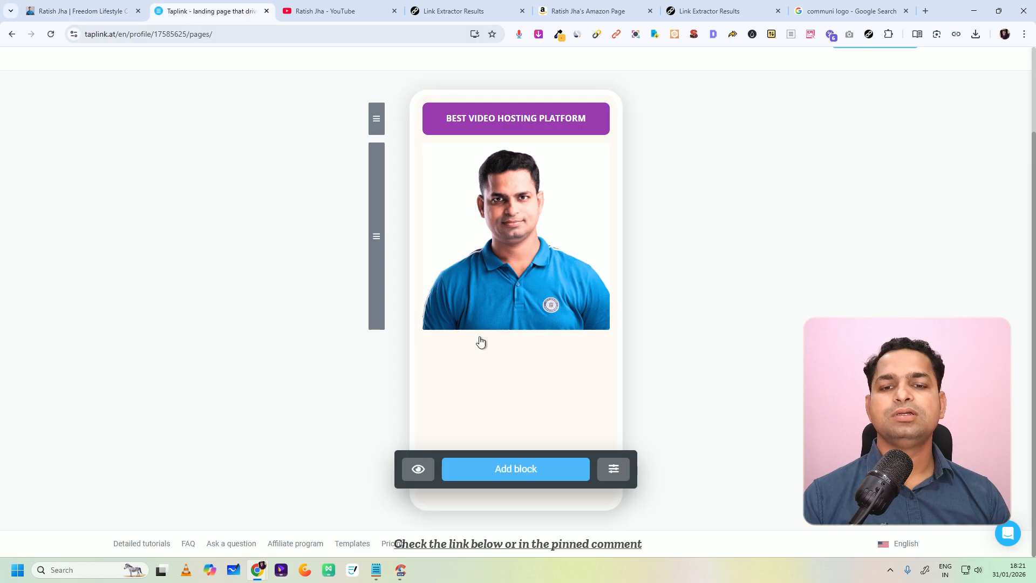
left_click(506, 471)
left_click(405, 162)
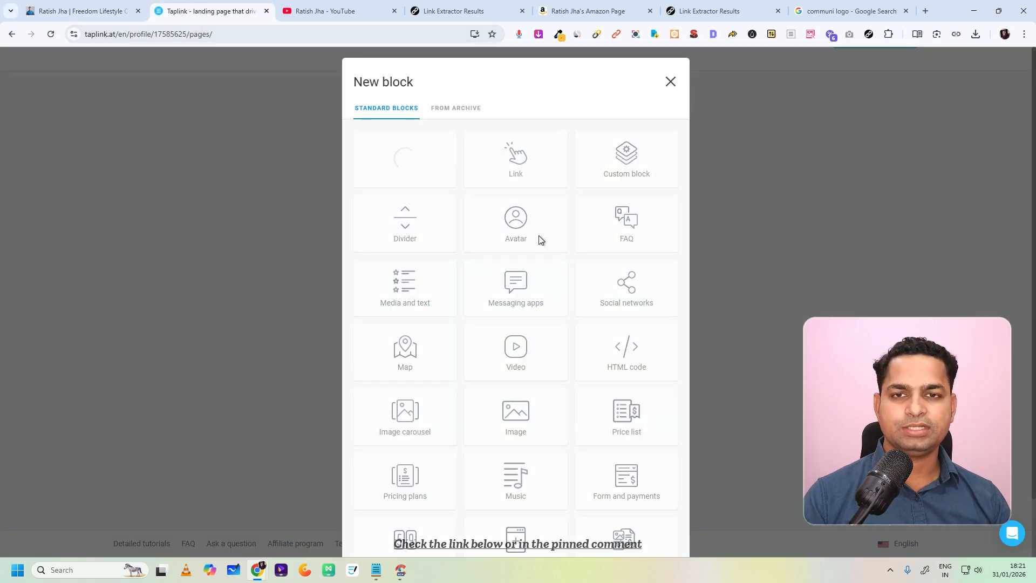
left_click(389, 289)
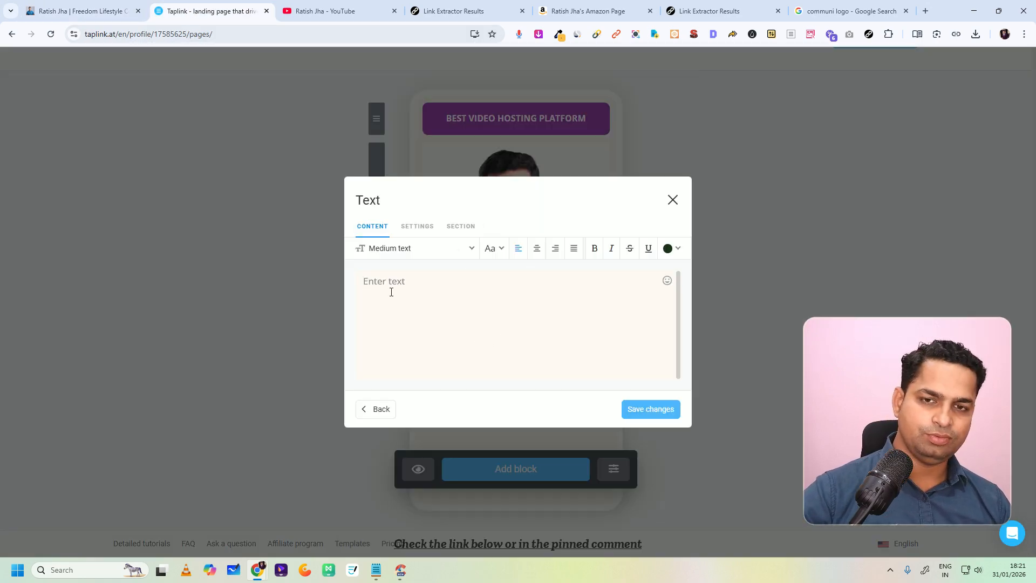
key("ctrl+v")
Step: Center the coupon text, color it black, give it a large heading style, and save the block
left_click(536, 248)
left_click(671, 249)
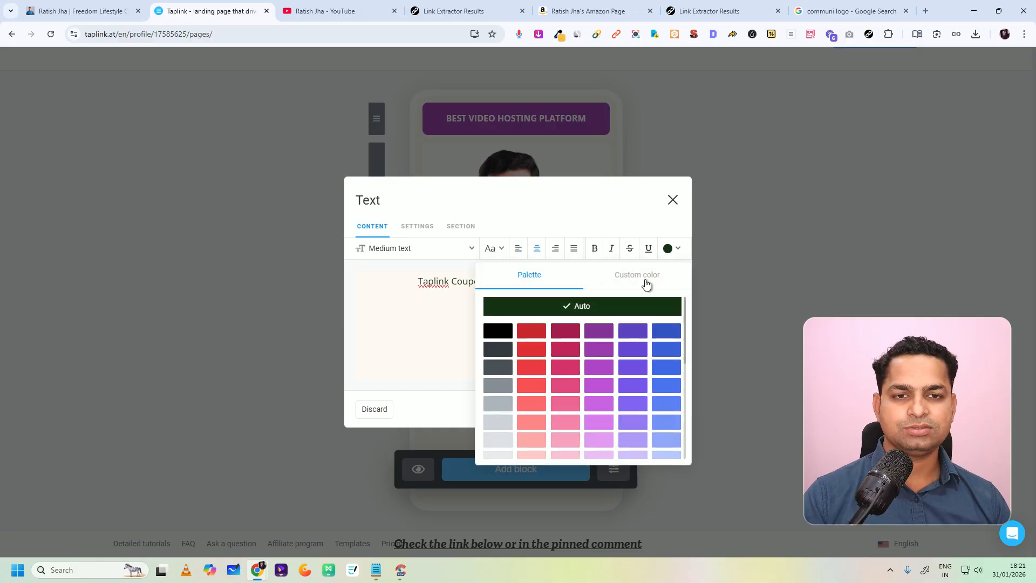
left_click(496, 332)
left_click(411, 248)
left_click(412, 375)
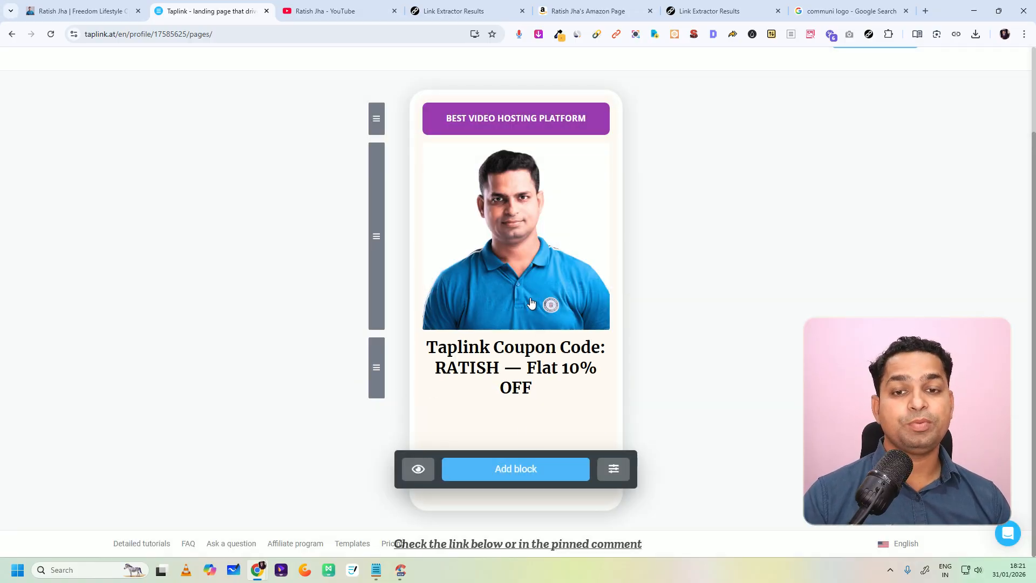
Step: Add a Link block, and copy the taplink.at invite address from the extracted links list
left_click(464, 468)
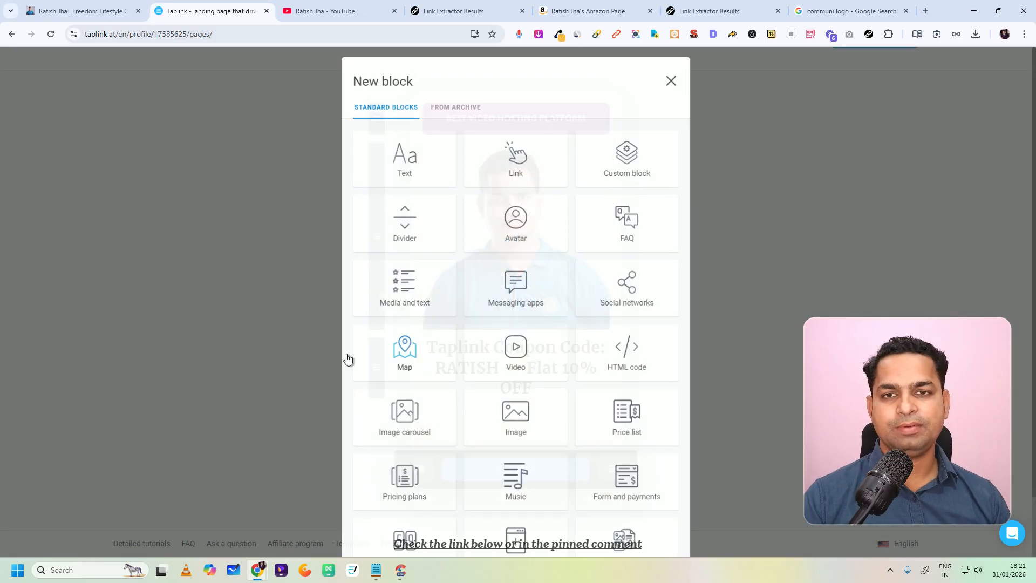
left_click(475, 178)
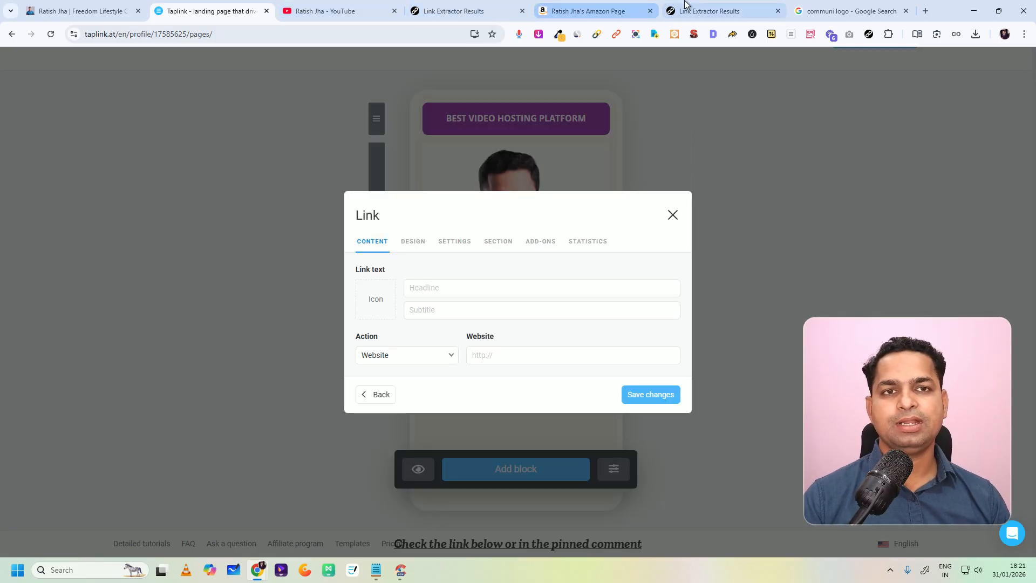
left_click(717, 11)
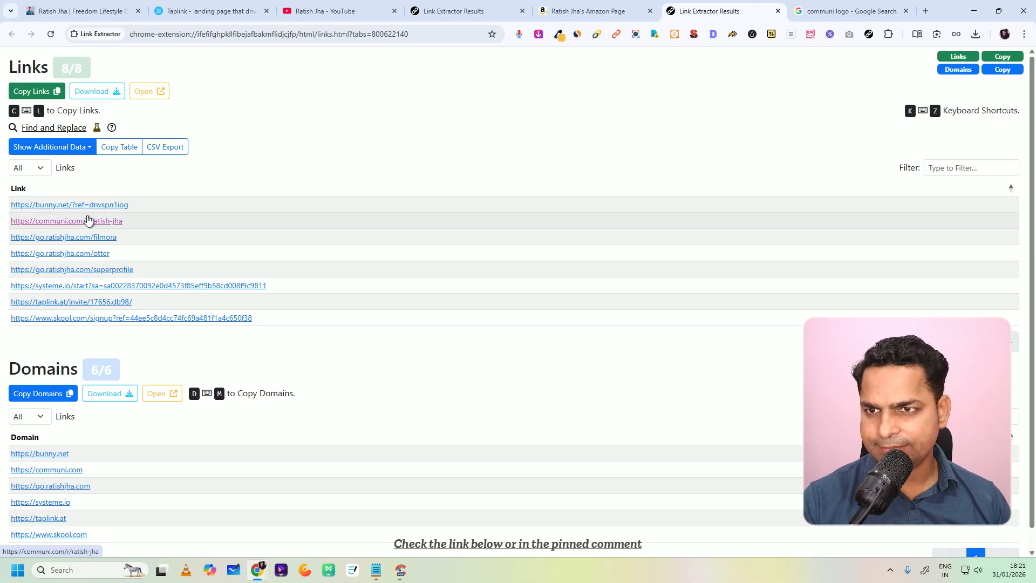
right_click(90, 306)
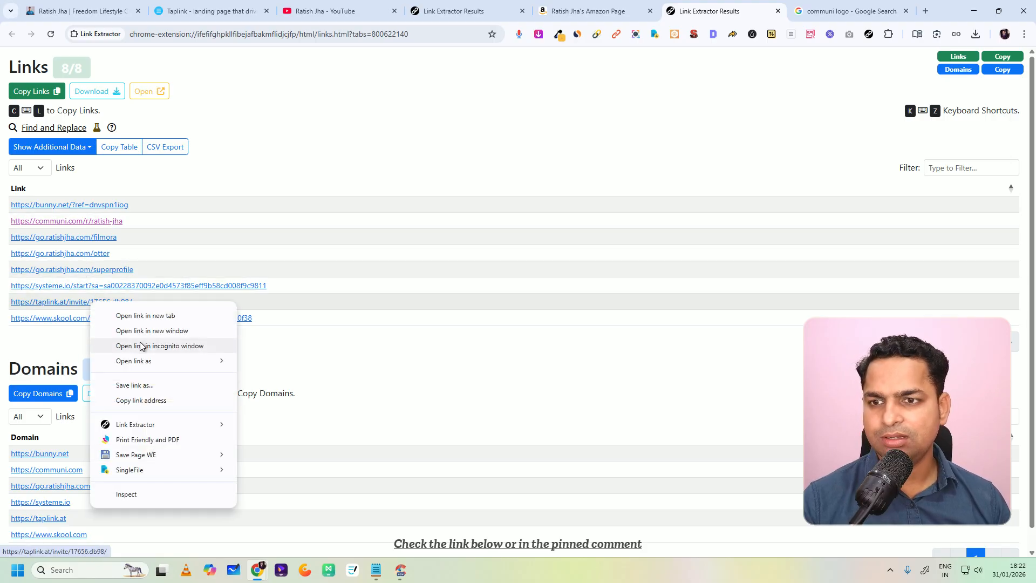
left_click(141, 397)
left_click(160, 13)
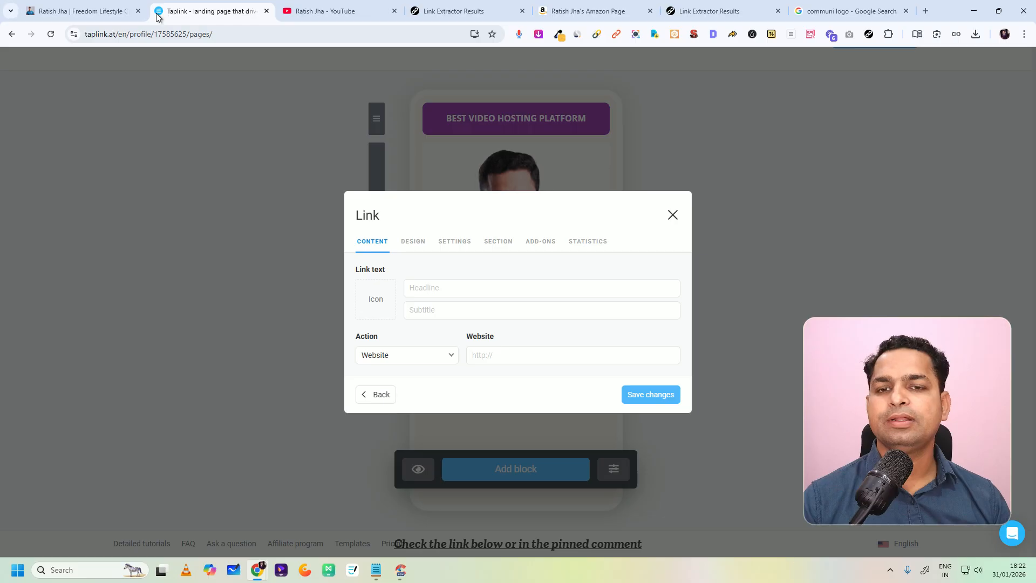
Step: Enter "Best Biolink maker site" as the new link's headline
left_click(418, 286)
type("tp")
key("BackSpace")
type("Best B")
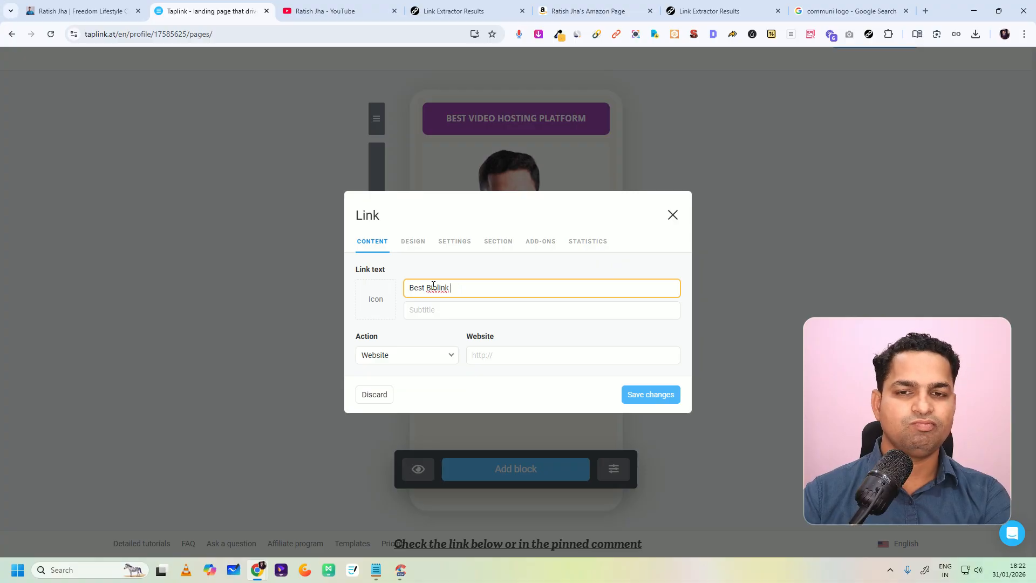
type("w")
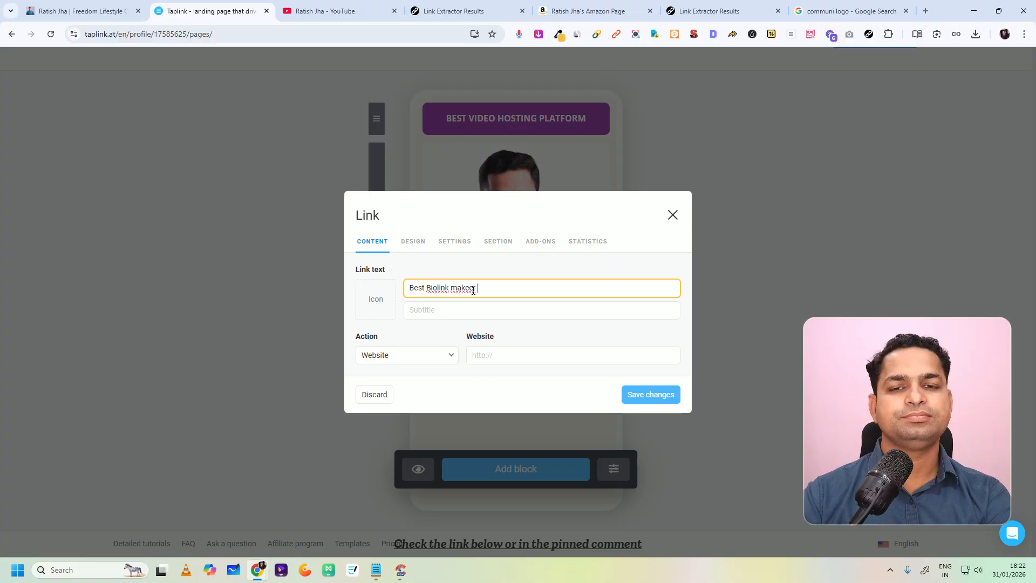
type("akersite")
left_click(473, 289)
Step: Save the link with the copied Taplink invite address as its website, and move its button above the coupon text
left_click(503, 358)
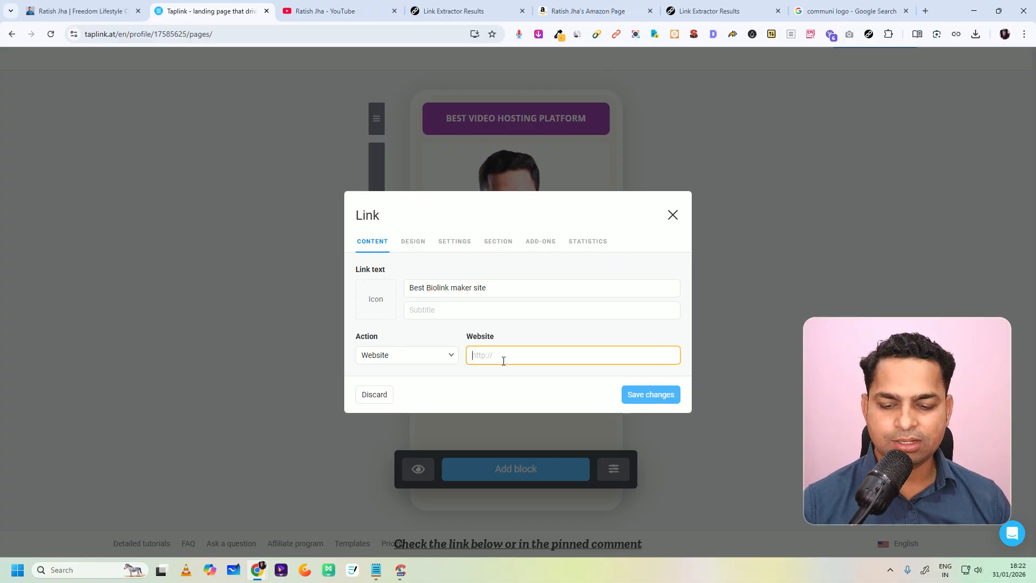
key("ctrl+v")
left_click(639, 399)
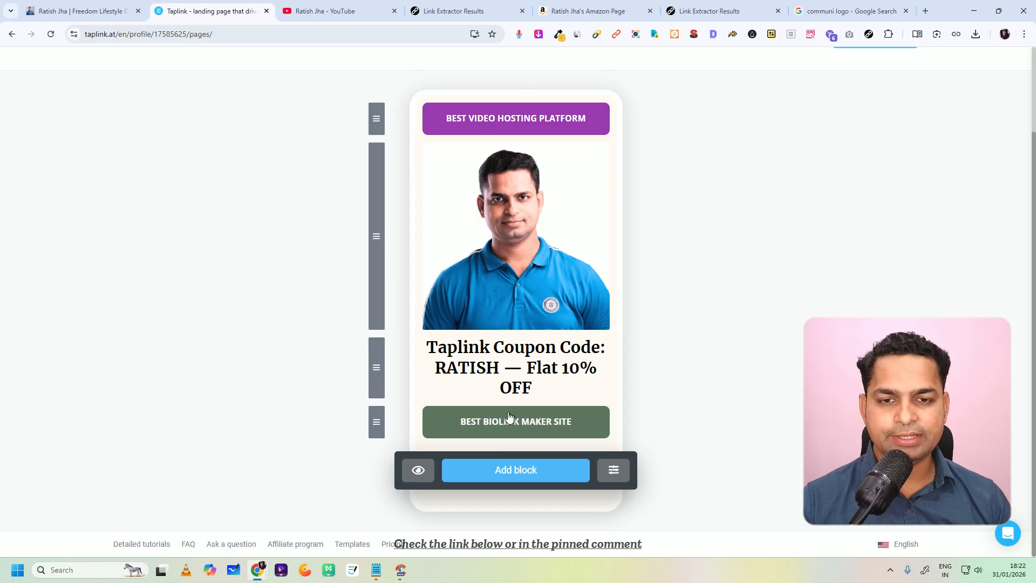
left_click_drag(376, 422, 386, 367)
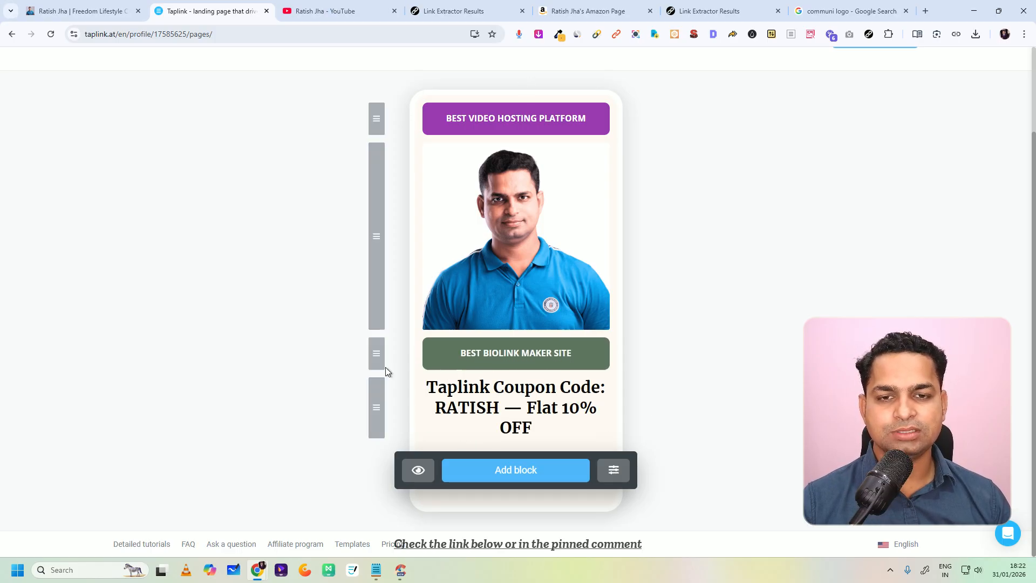
Step: Change the Best Biolink Maker Site button's background color to dark crimson and save the link block
left_click(510, 364)
left_click(445, 244)
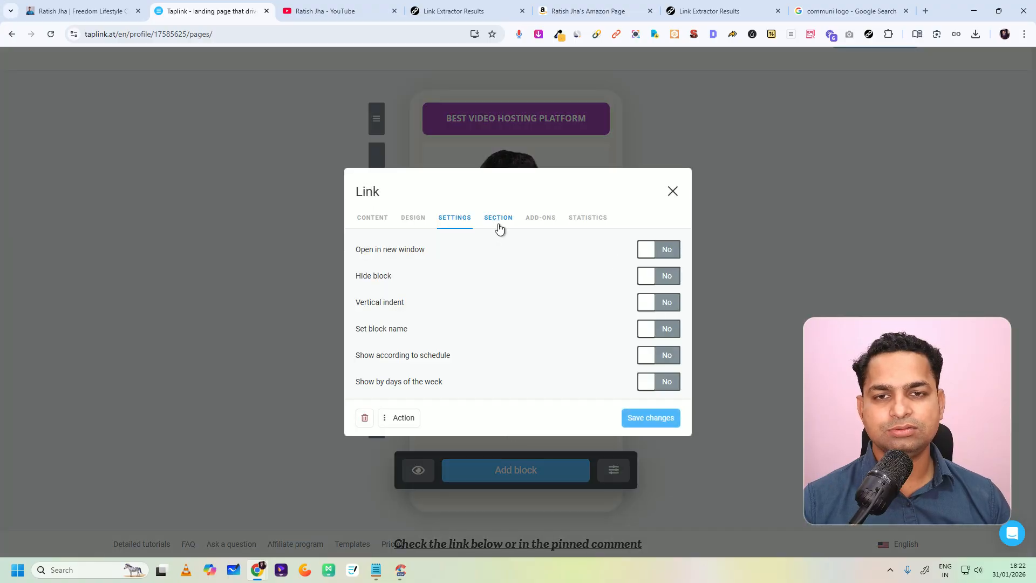
left_click(497, 221)
left_click(405, 108)
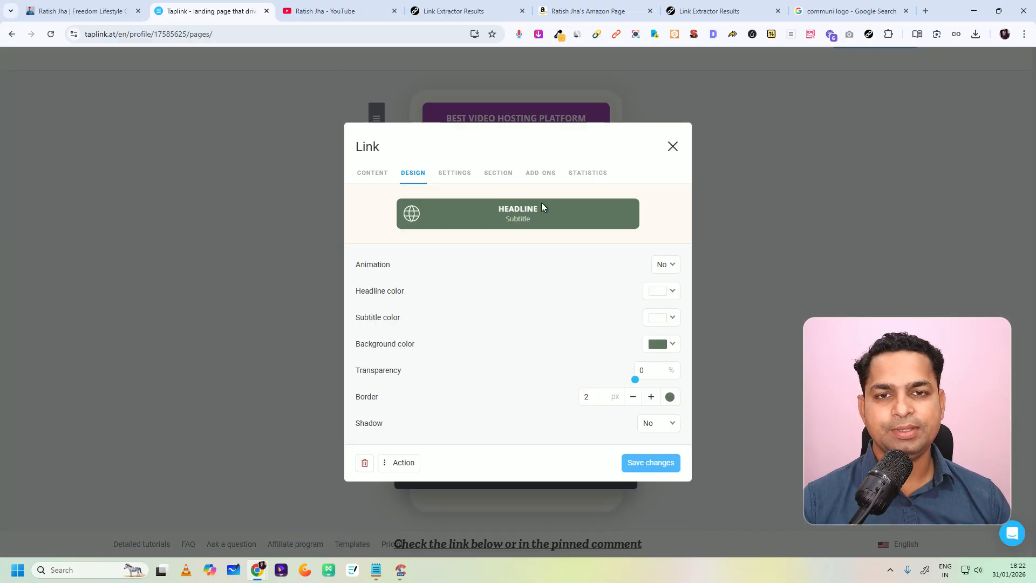
left_click(662, 344)
left_click(578, 227)
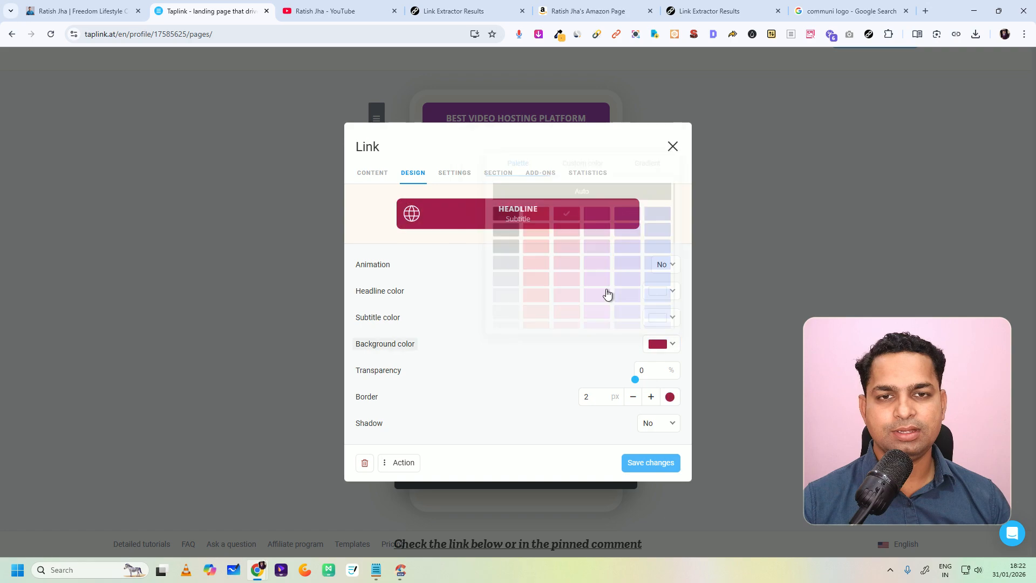
left_click(651, 463)
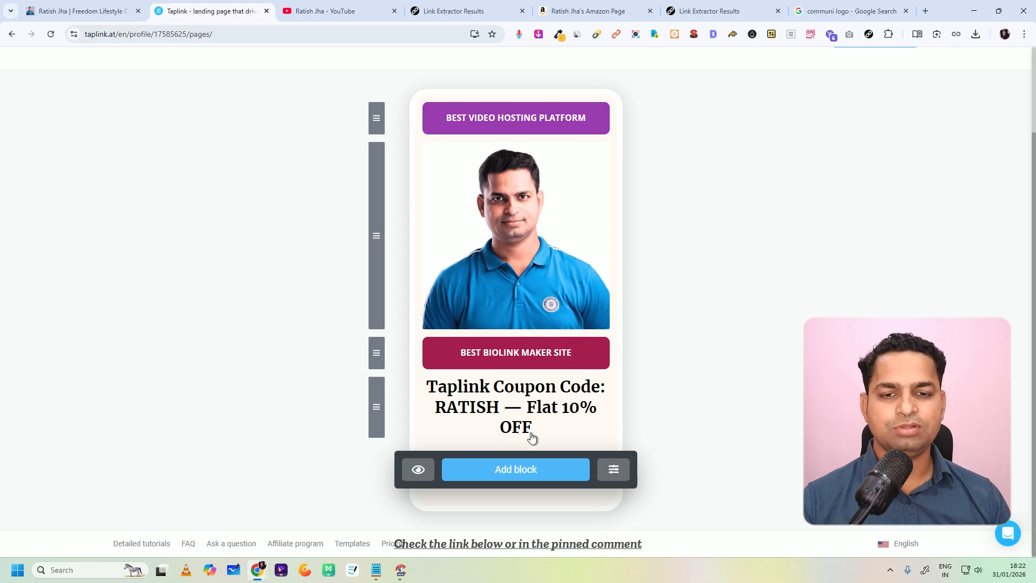
Step: Return from the Software Tools I Use subpage to the main bio page in the editor
left_click(11, 39)
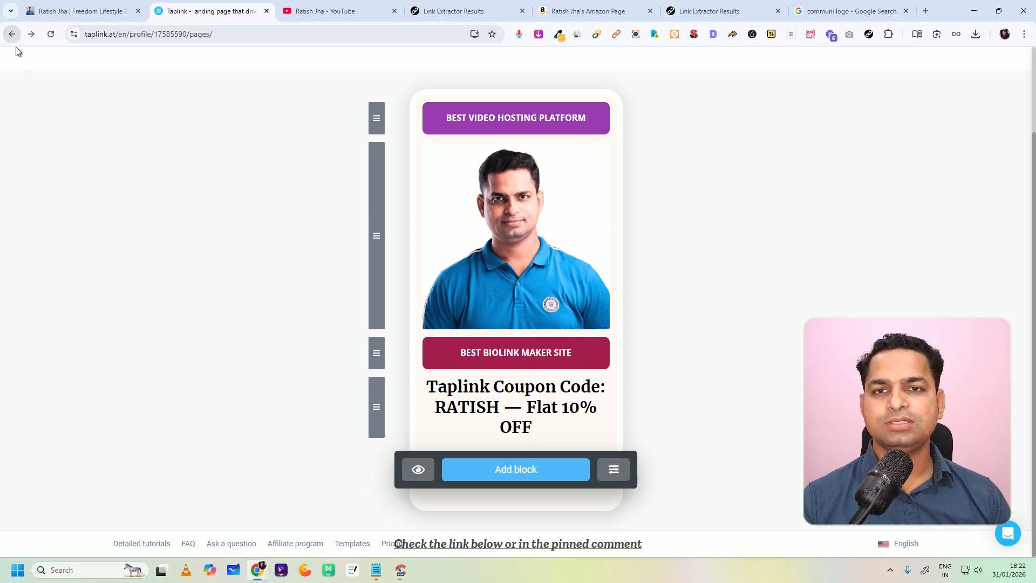
scroll(550, 388, "down", 2)
key("alt+Right")
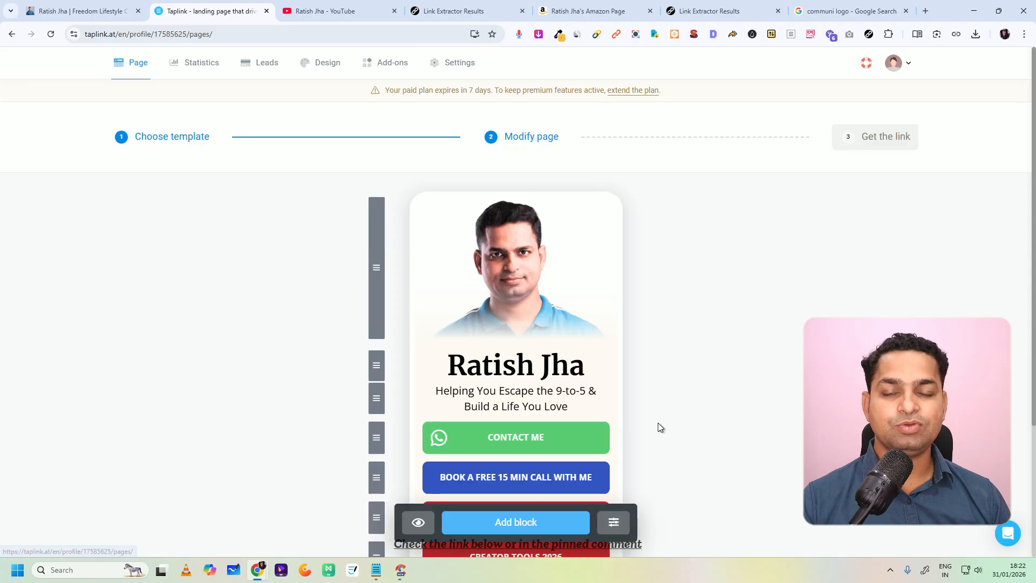
scroll(508, 313, "down", 1)
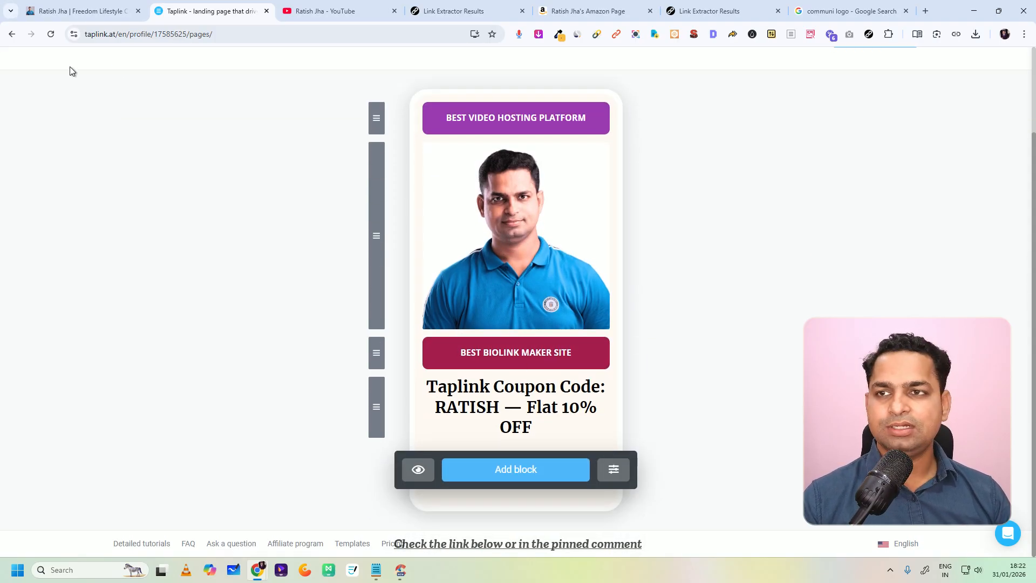
left_click(11, 34)
scroll(463, 398, "down", 1)
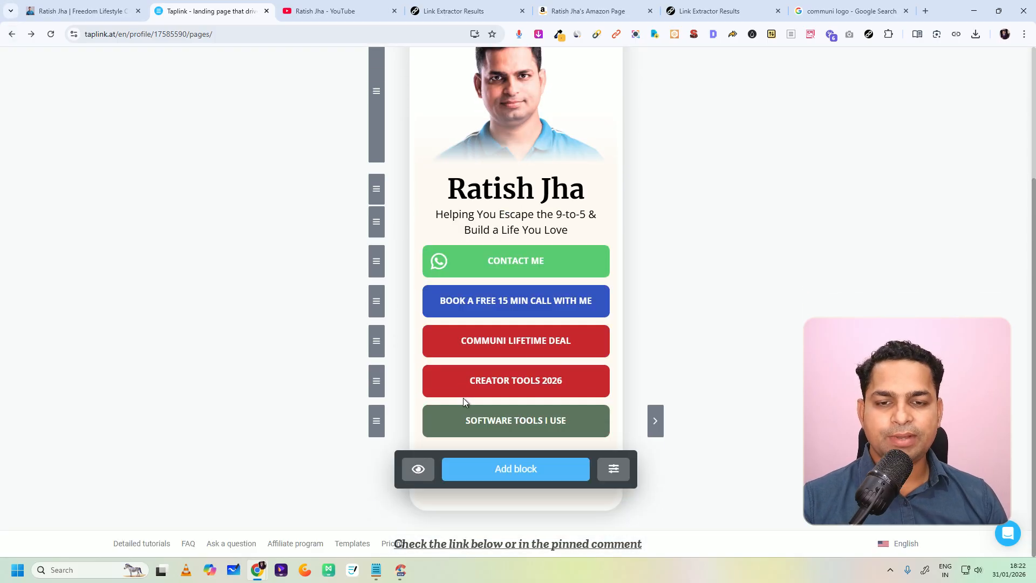
Step: Examine the finished bio page's main button list, social icons and contact form as a reference
key("ctrl+shift+Tab")
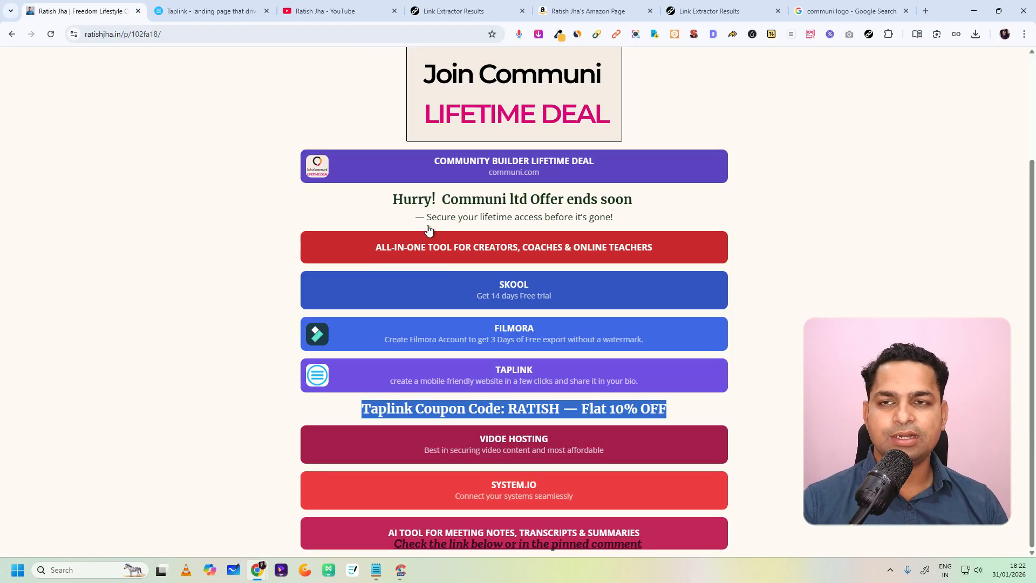
left_click(12, 34)
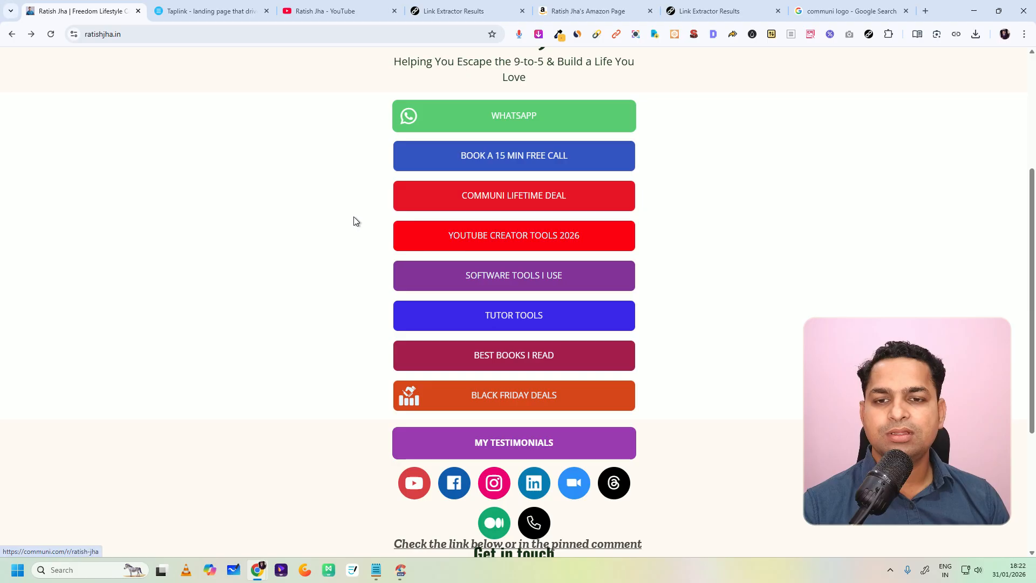
scroll(500, 276, "down", 2)
scroll(507, 265, "down", 1)
scroll(529, 173, "up", 1)
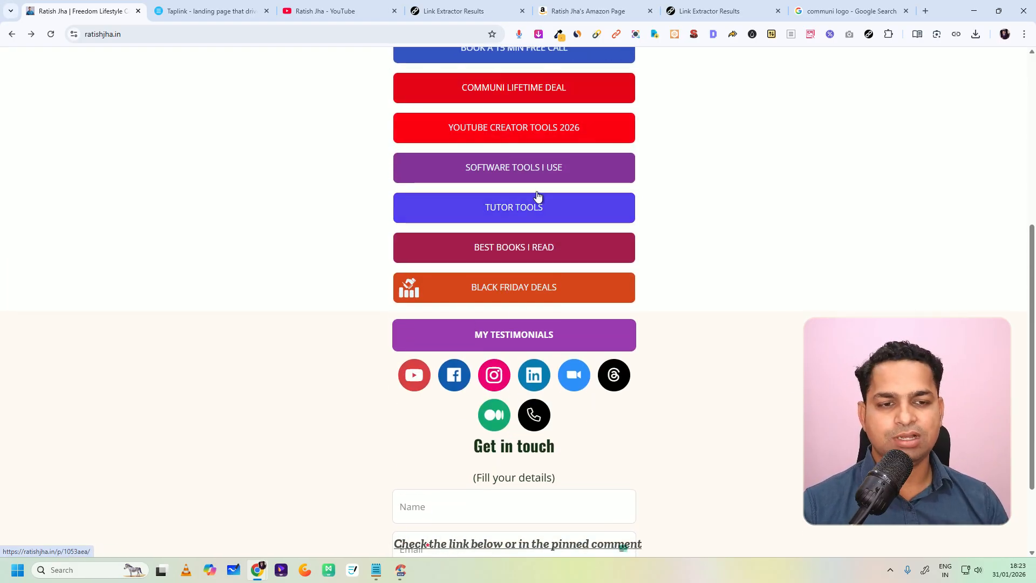
scroll(490, 226, "up", 2)
scroll(474, 356, "down", 1)
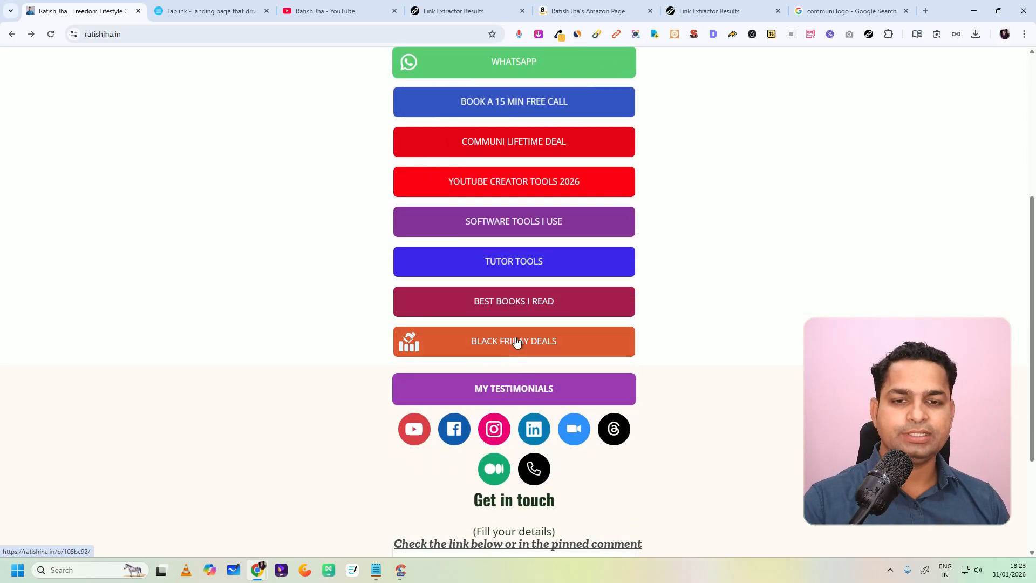
scroll(529, 326, "down", 1)
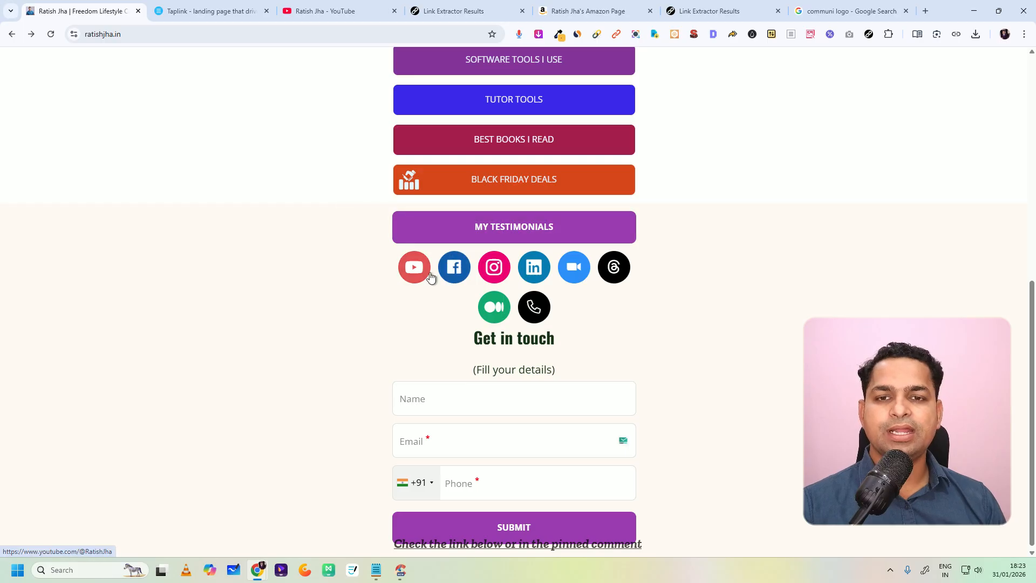
Step: Back in the Taplink editor, set the Software Tools I Use button's background color to dark orange and save it
left_click(200, 10)
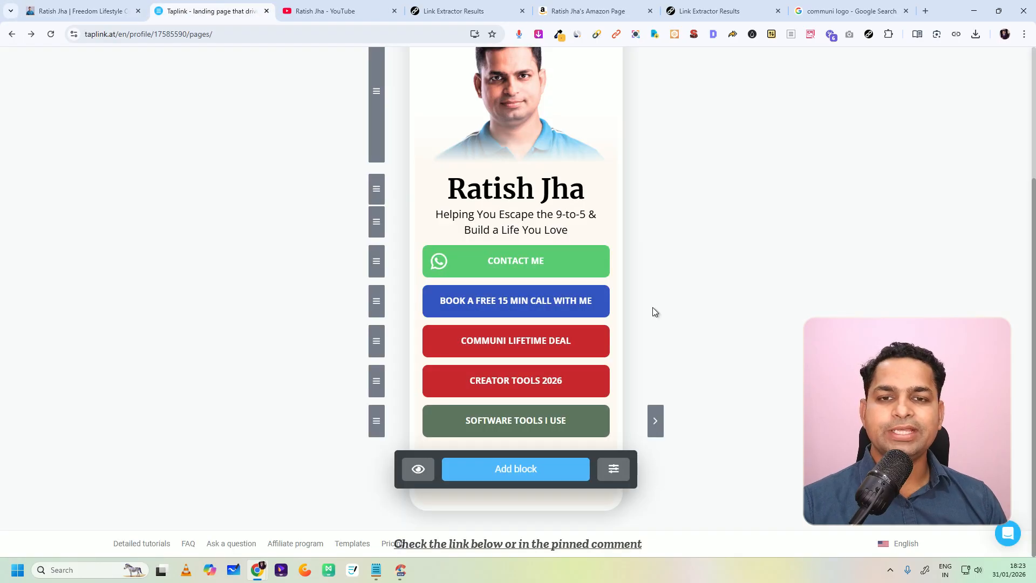
left_click(534, 427)
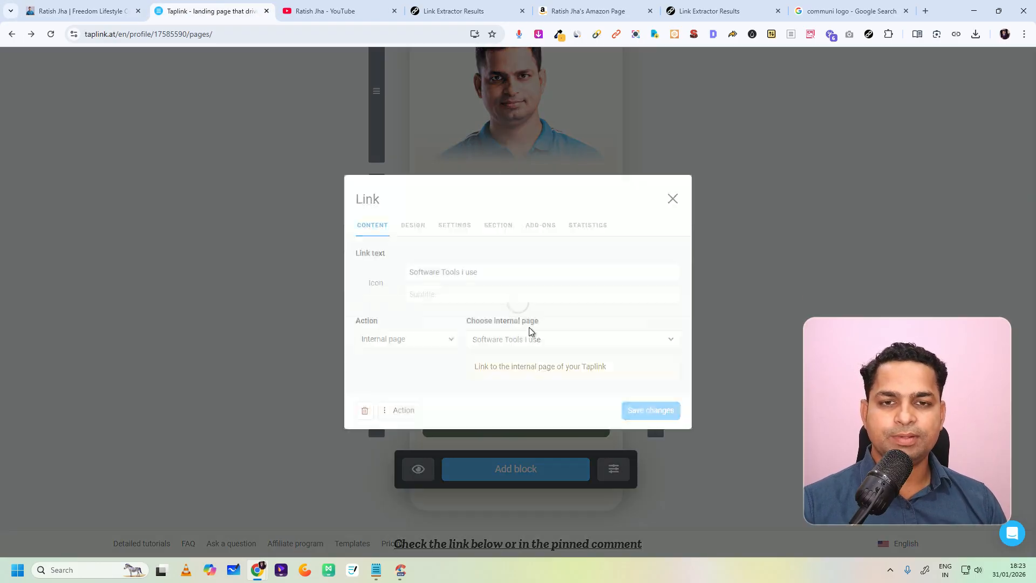
left_click(413, 226)
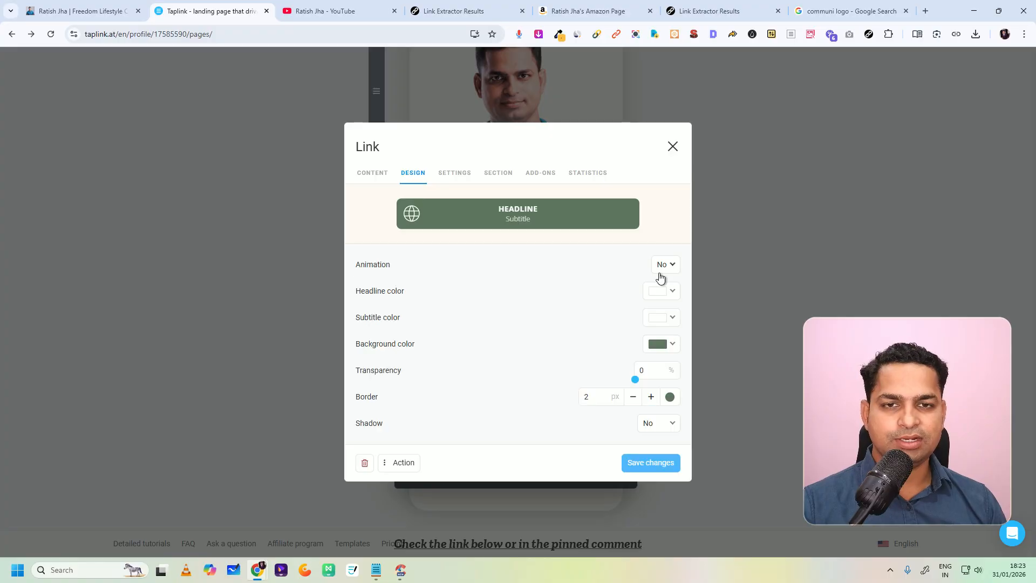
left_click(661, 336)
left_click(506, 211)
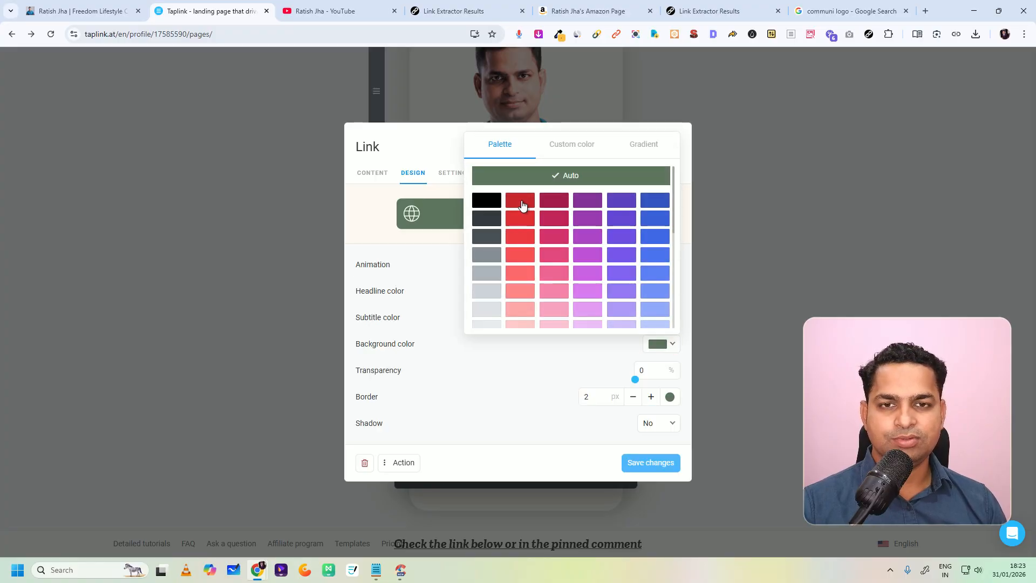
left_click(657, 345)
scroll(655, 212, "up", 3)
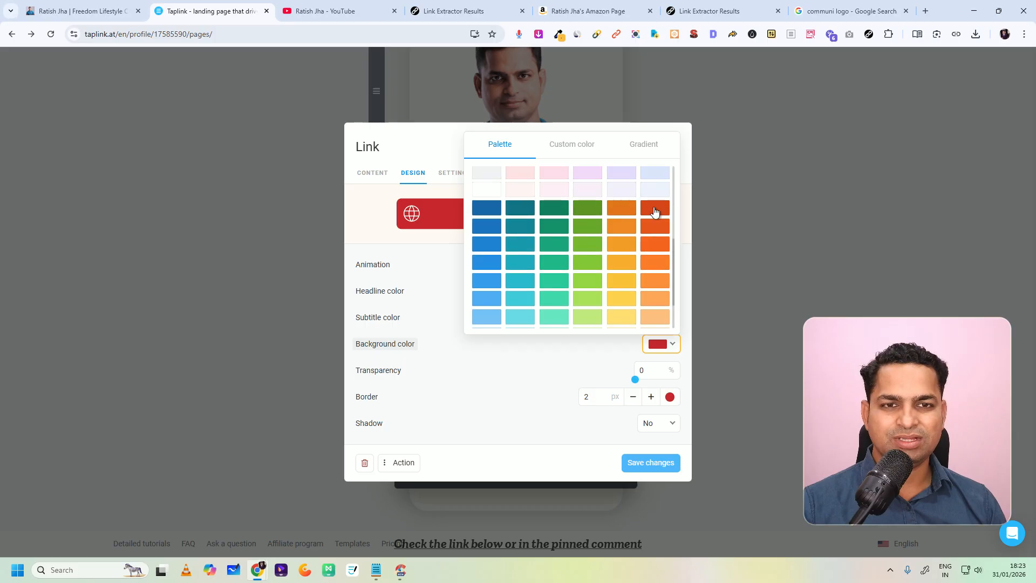
left_click(655, 211)
left_click(655, 465)
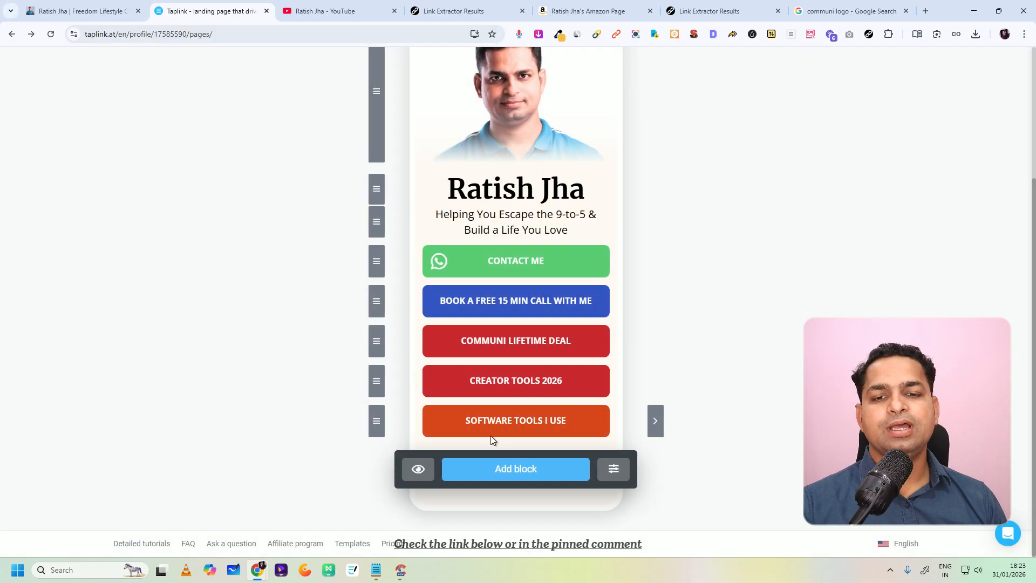
Step: Add a Social networks block to the main page with Facebook as its first item
left_click(490, 473)
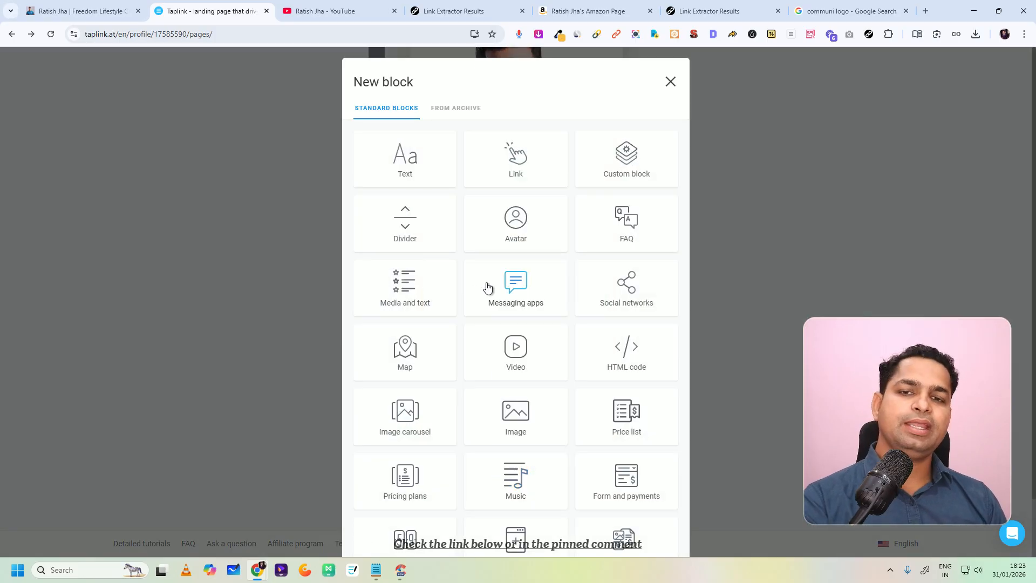
left_click(622, 294)
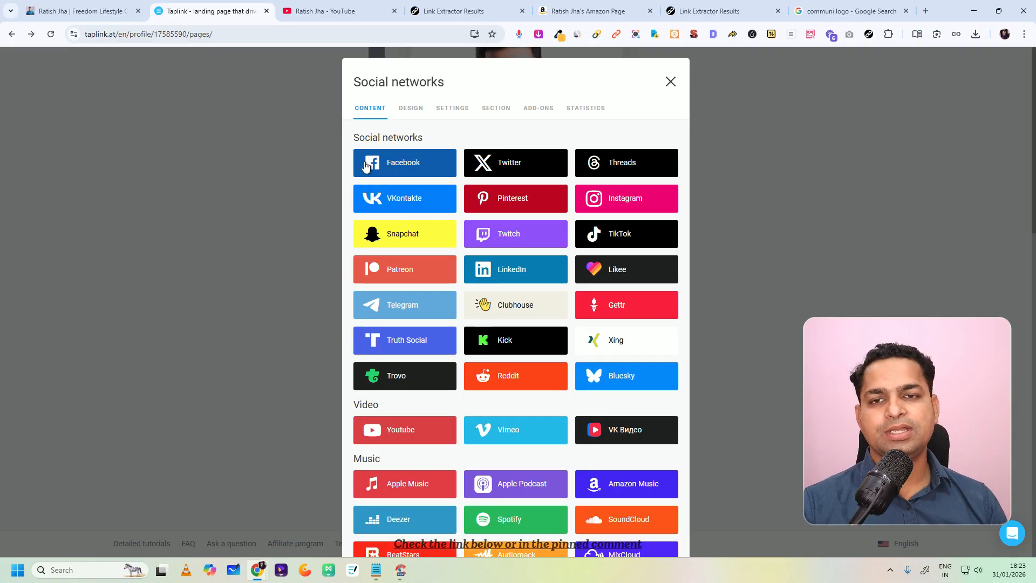
left_click(382, 162)
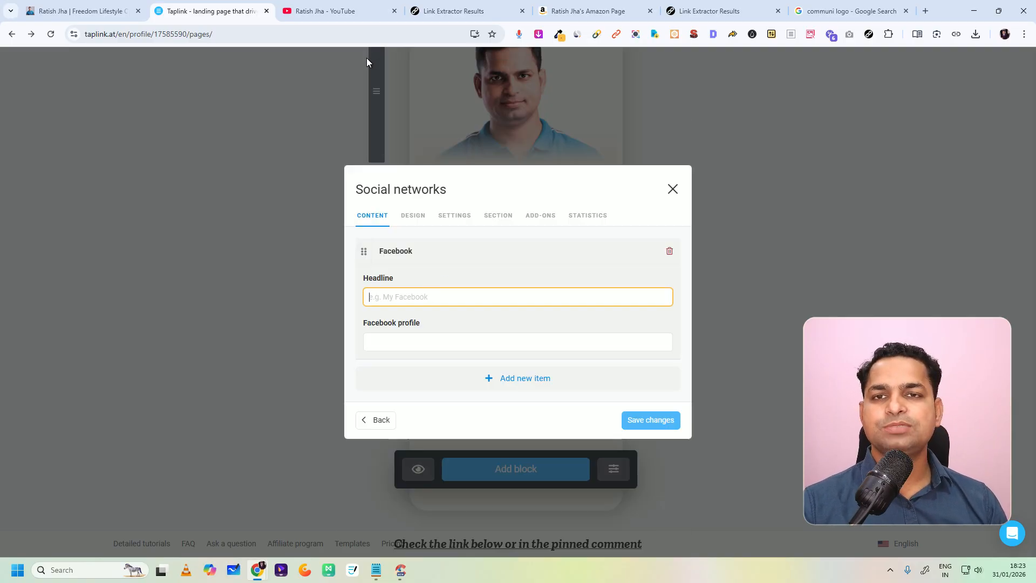
Step: Copy the Facebook profile address from the extracted links list and return to the Social networks block
left_click(459, 11)
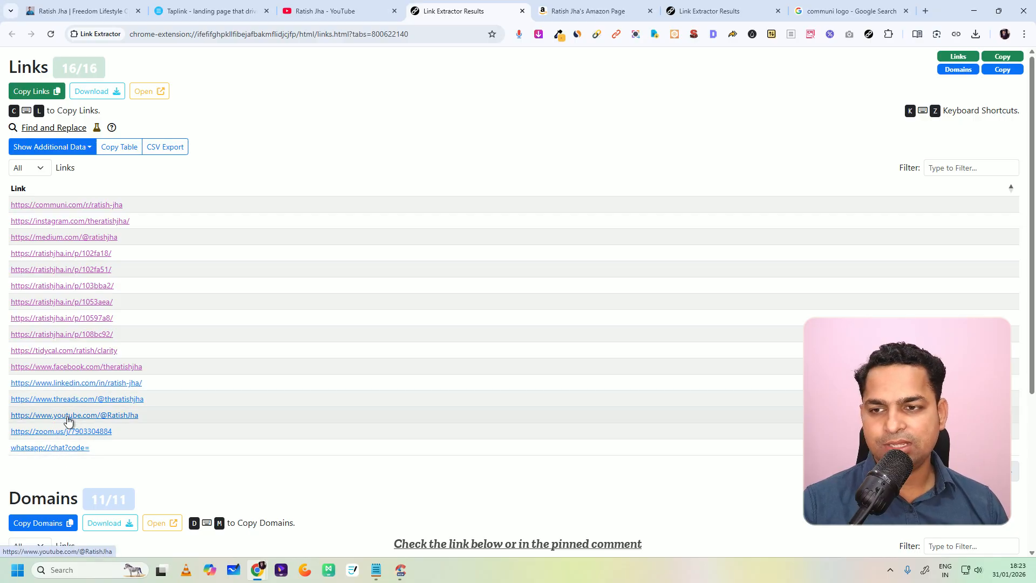
right_click(75, 367)
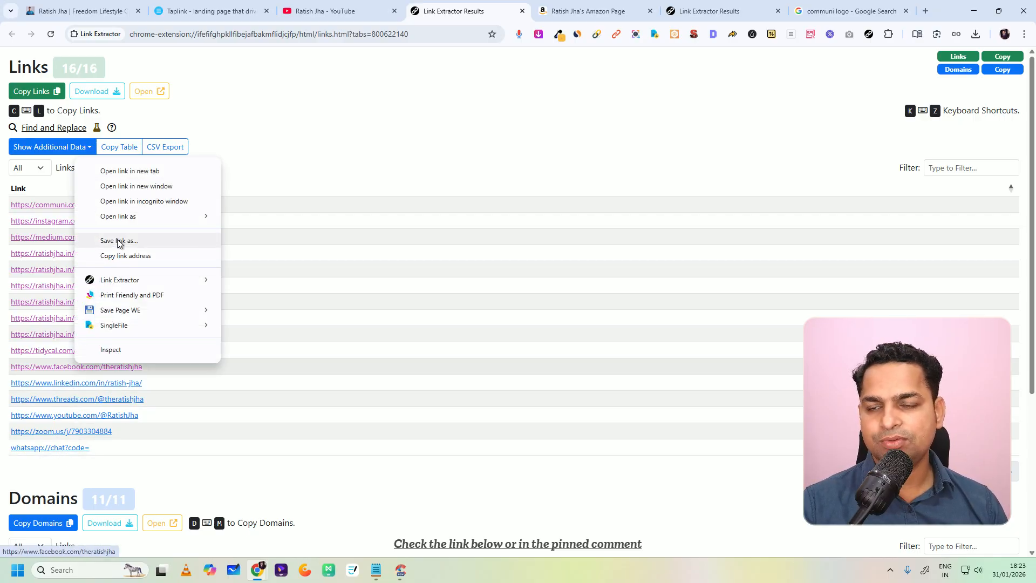
left_click(121, 255)
left_click(81, 11)
left_click(216, 11)
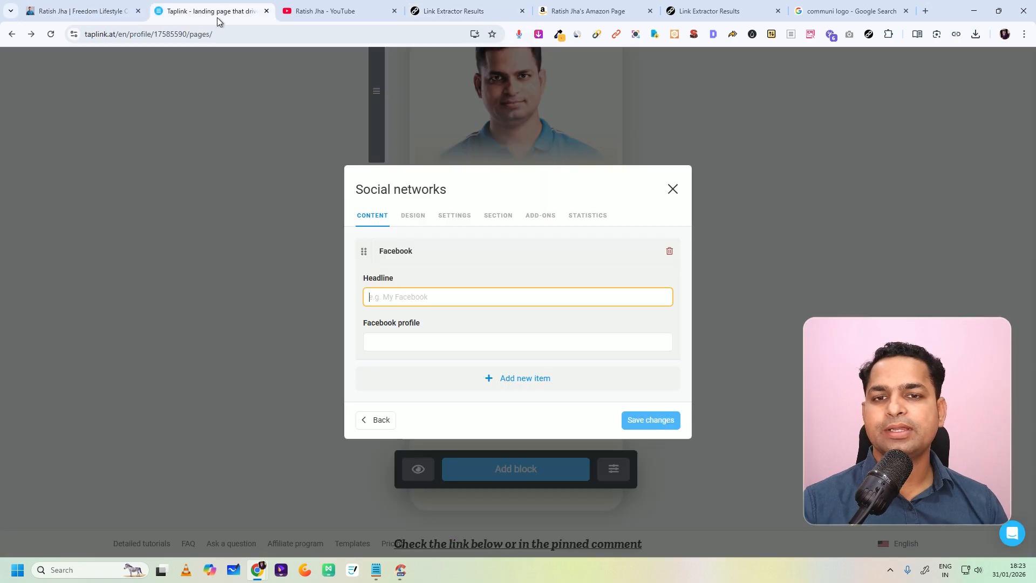
Step: Fill in the Facebook item with the copied profile address and the headline "Facebook"
left_click(419, 298)
left_click(449, 347)
type("https://www.facebook.com/theratishjha")
left_click(419, 297)
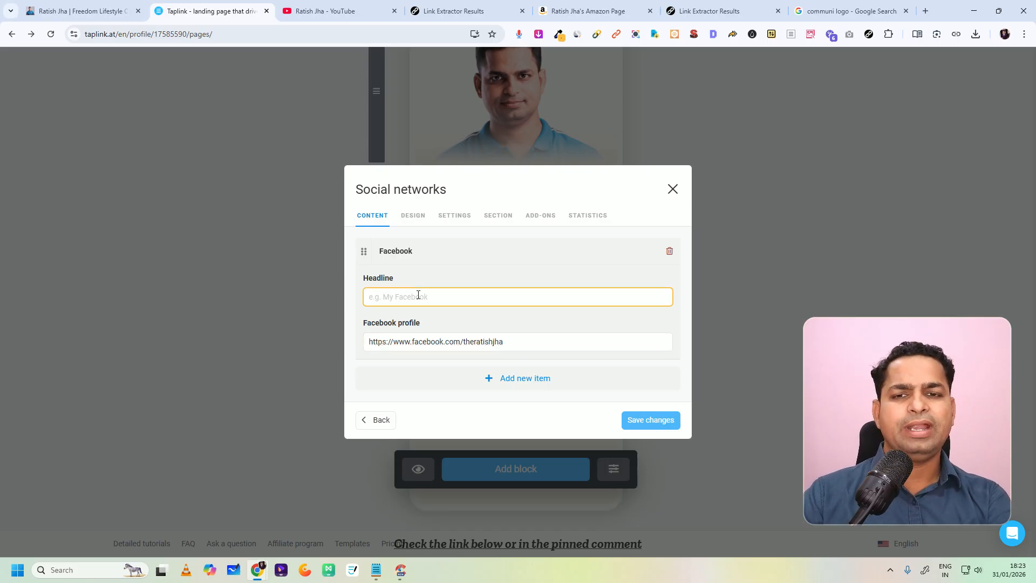
type("FAc")
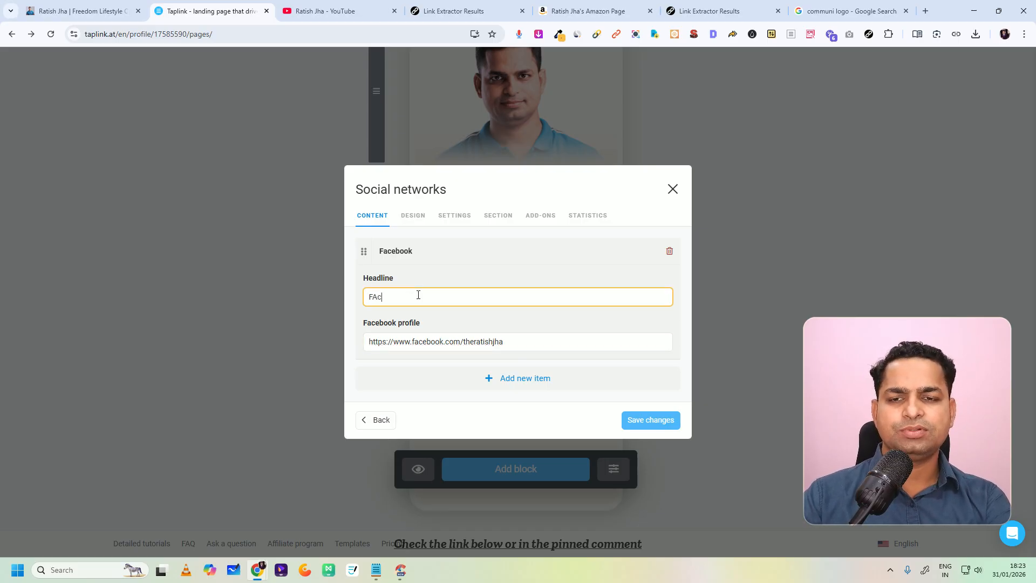
type("cebook")
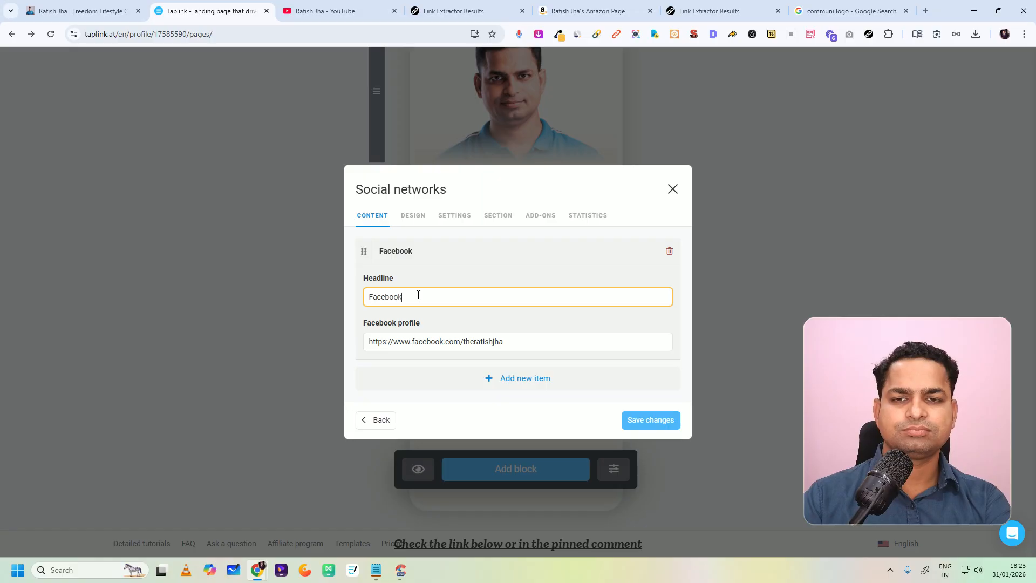
Step: Try the design and brand colors, and the two-column and compact icon placements, for the Social networks block
left_click(413, 221)
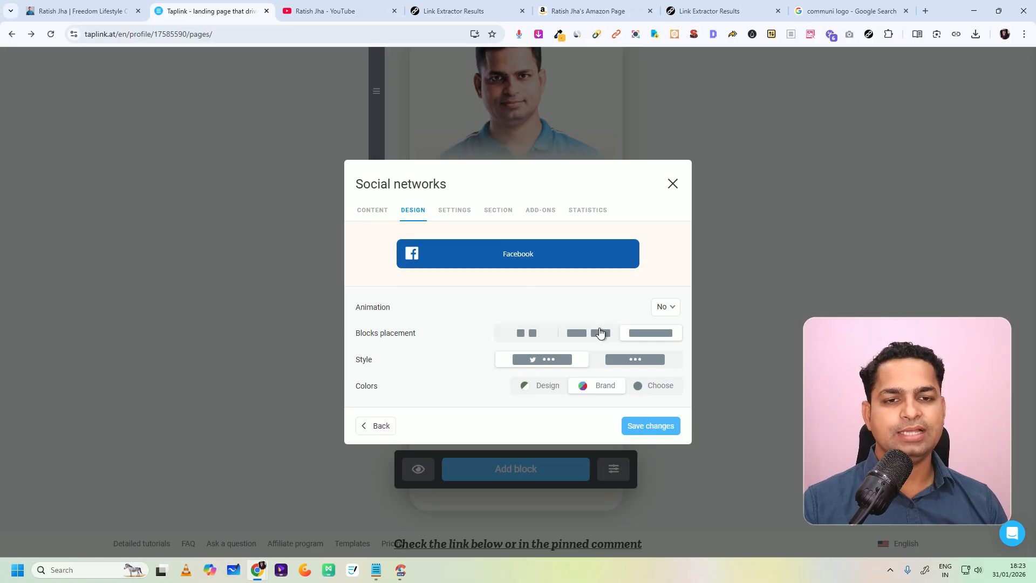
left_click(550, 392)
left_click(604, 394)
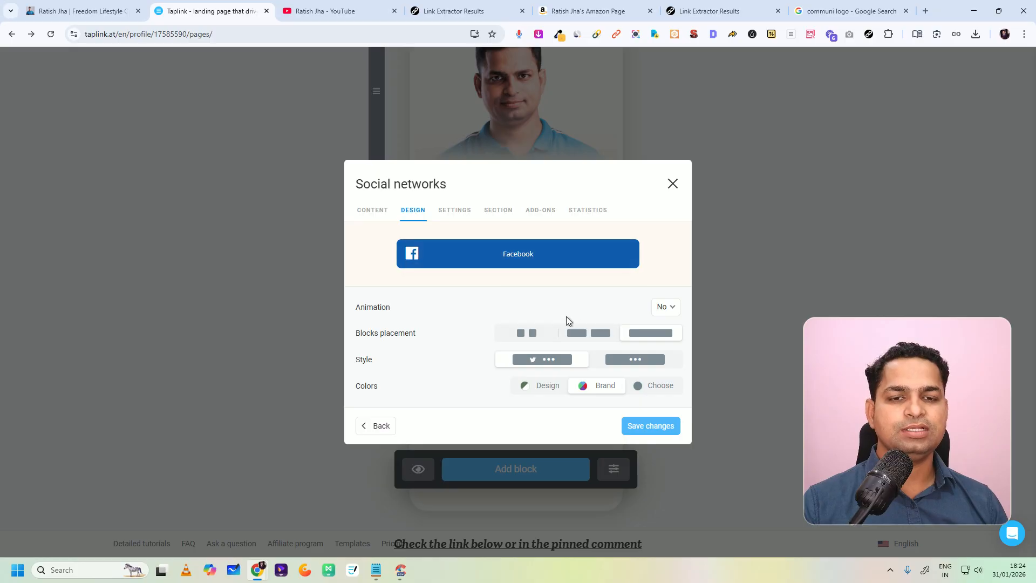
left_click(587, 333)
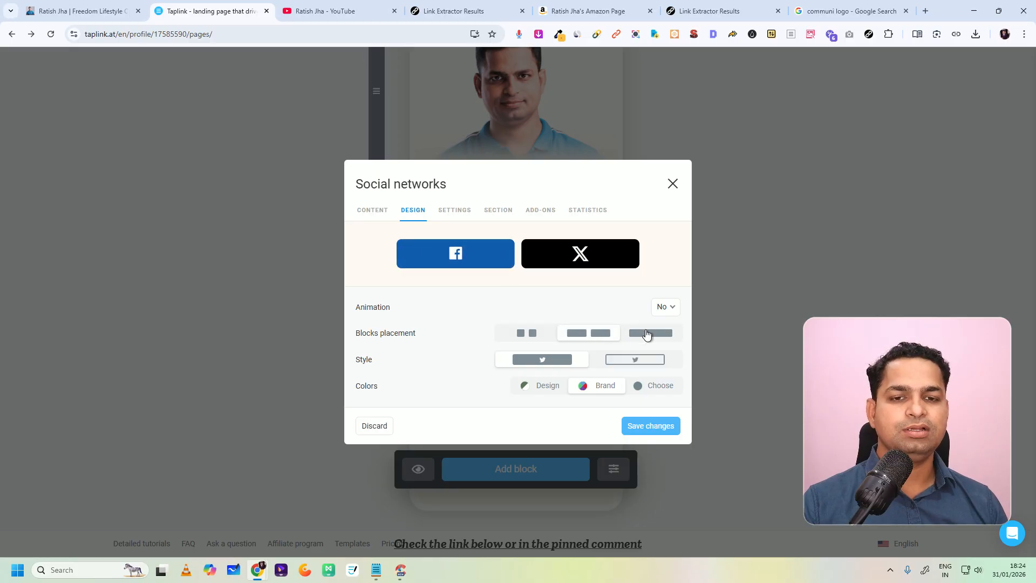
left_click(526, 337)
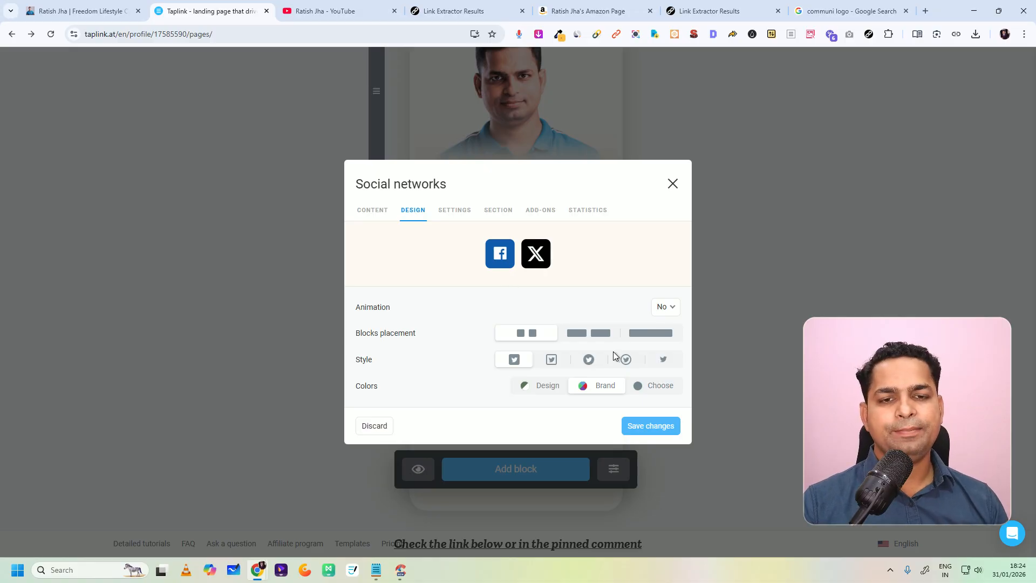
Step: Try the round, outlined and plain icon styles for the Social networks block, returning to the filled square style
left_click(589, 362)
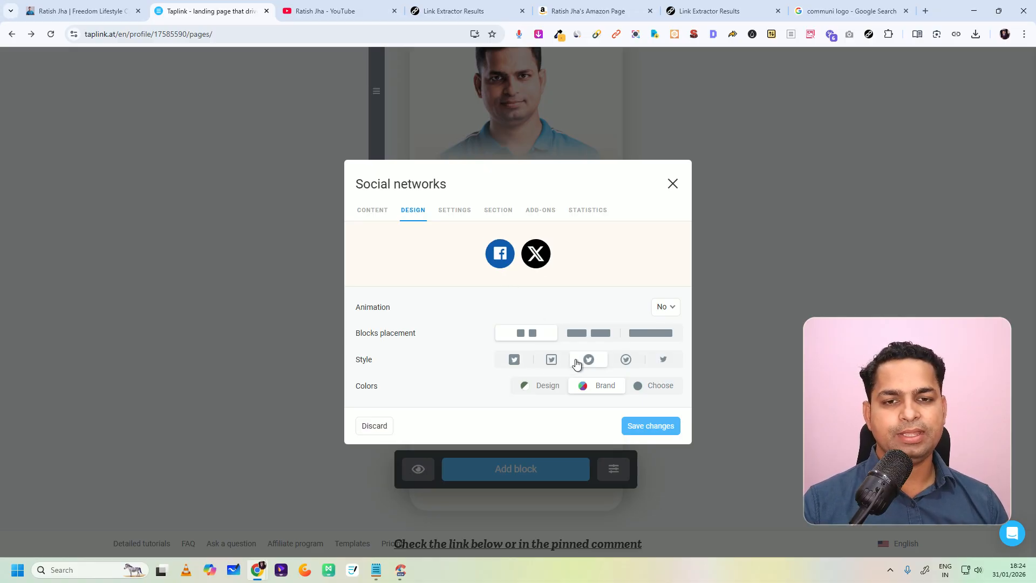
left_click(551, 363)
left_click(596, 363)
left_click(669, 365)
left_click(588, 362)
left_click(551, 362)
left_click(514, 362)
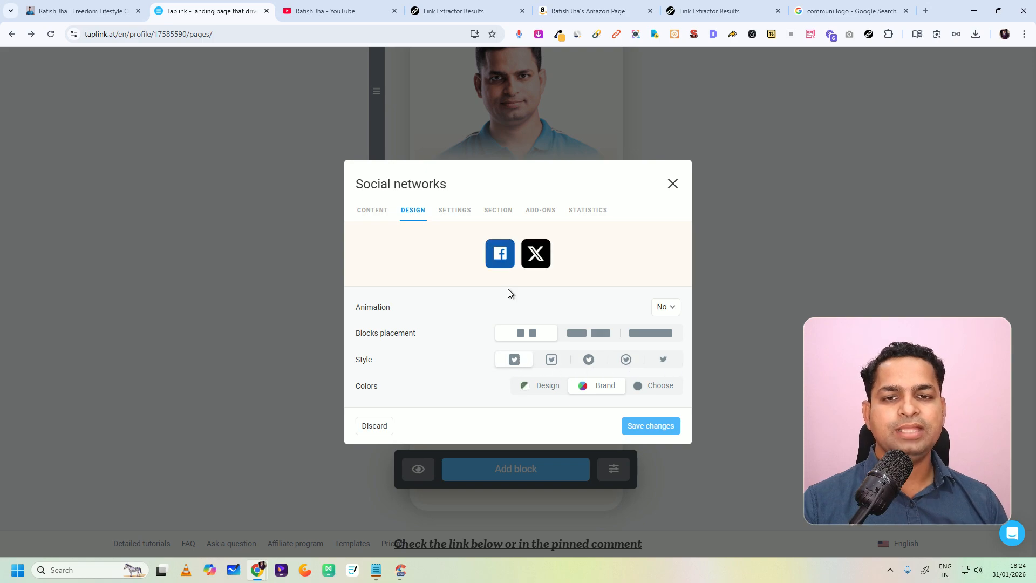
Step: Try the two-column placement with custom and brand colors, and compare it with the compact placement
left_click(588, 332)
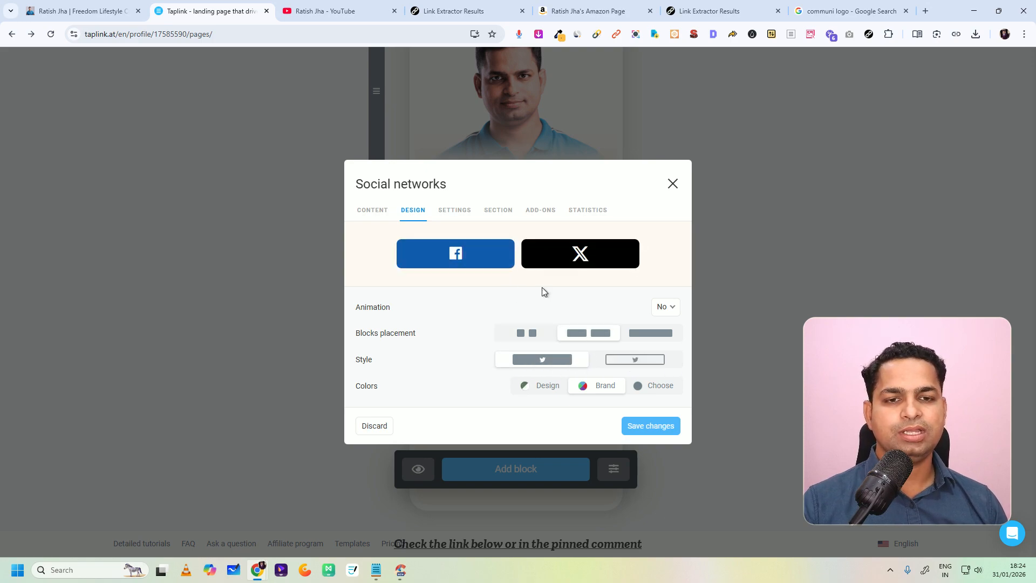
left_click(648, 383)
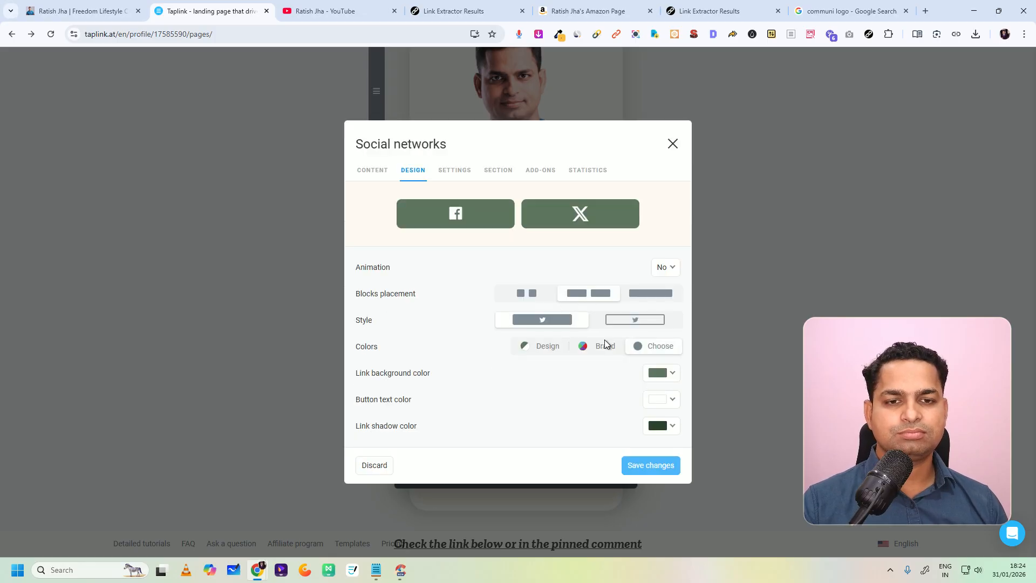
left_click(585, 351)
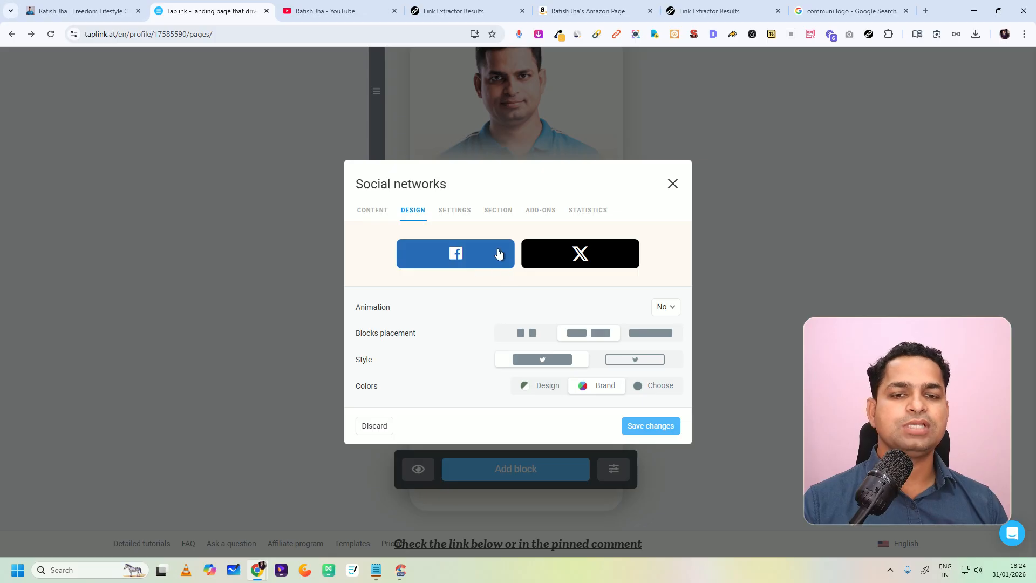
left_click(533, 338)
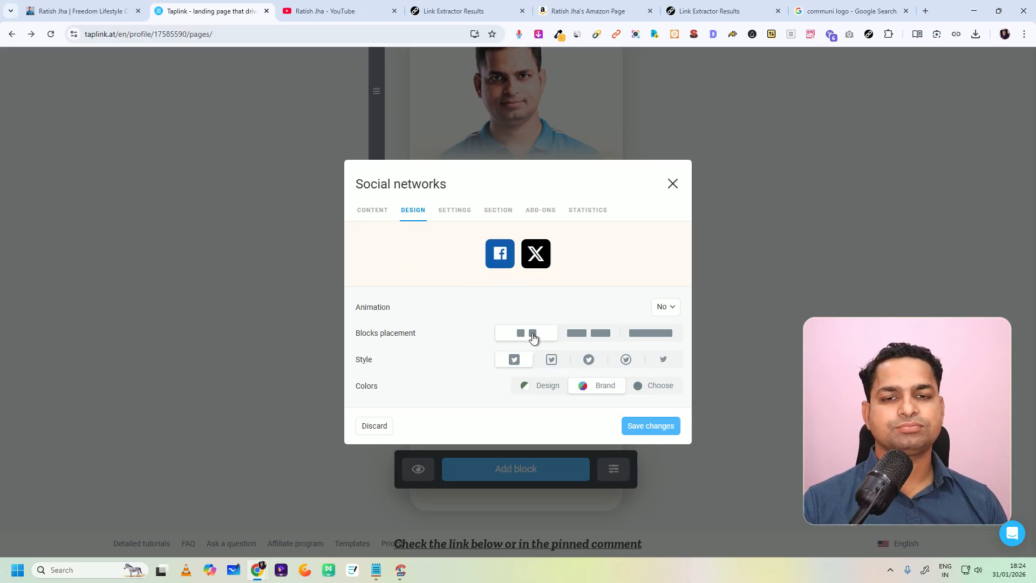
left_click(581, 340)
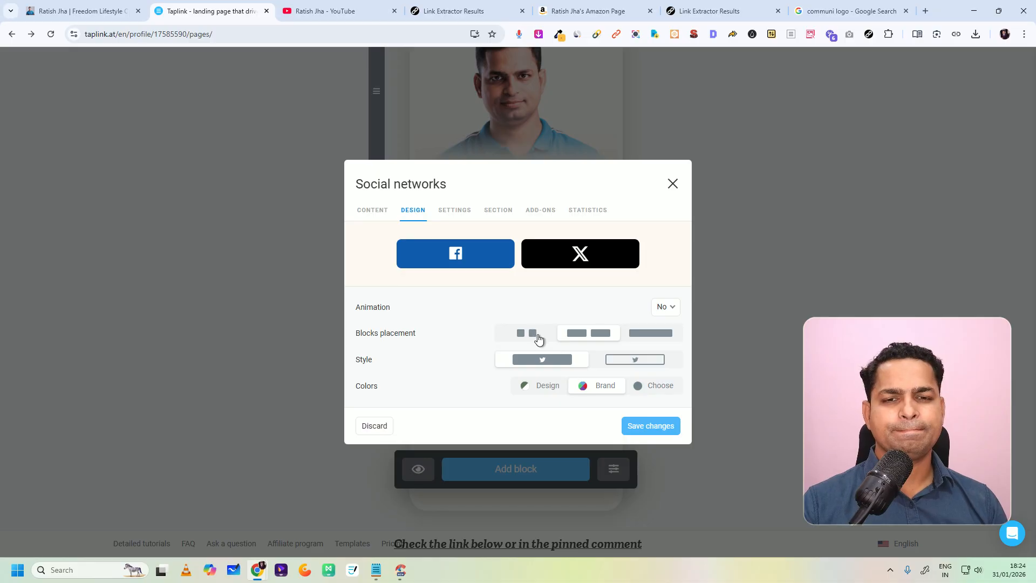
Step: Set the Facebook block to compact placement with filled round icons, and check the social icons on the finished bio page
left_click(543, 342)
left_click(589, 360)
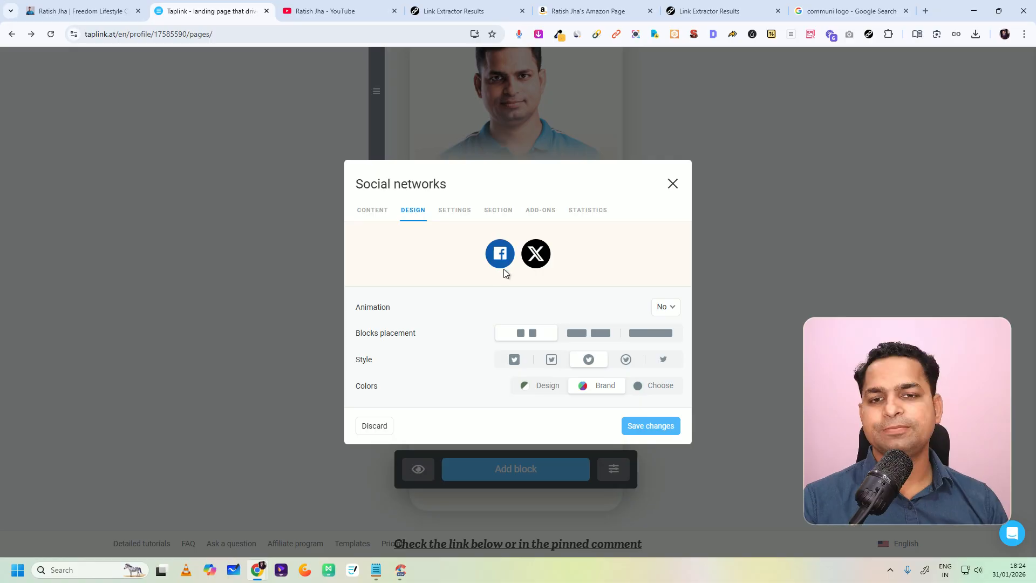
left_click(82, 11)
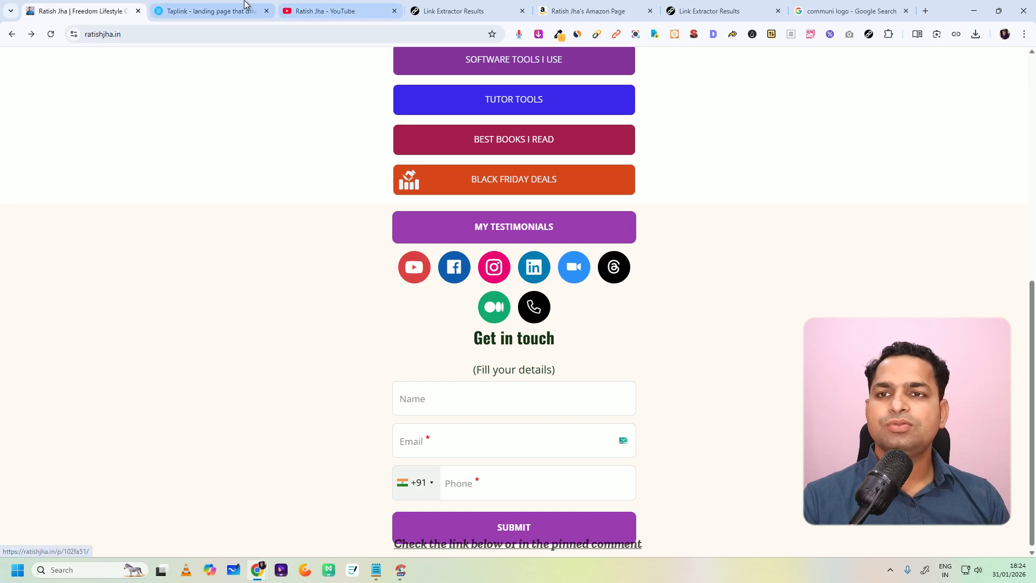
left_click(216, 11)
Step: Add another Social networks block with a Youtube item and give it the headline "Youtube"
left_click(652, 278)
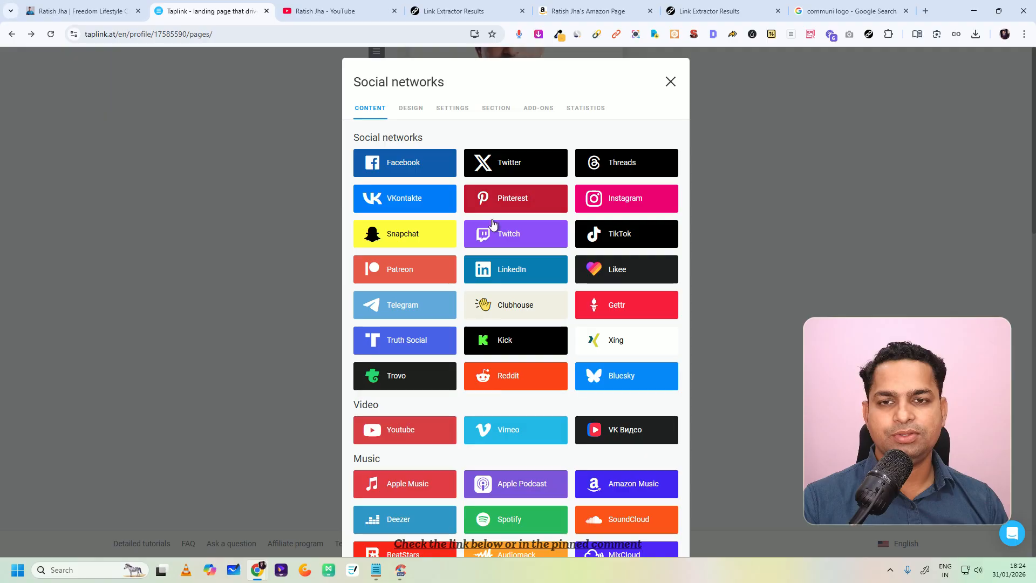
scroll(419, 388, "down", 3)
left_click(404, 326)
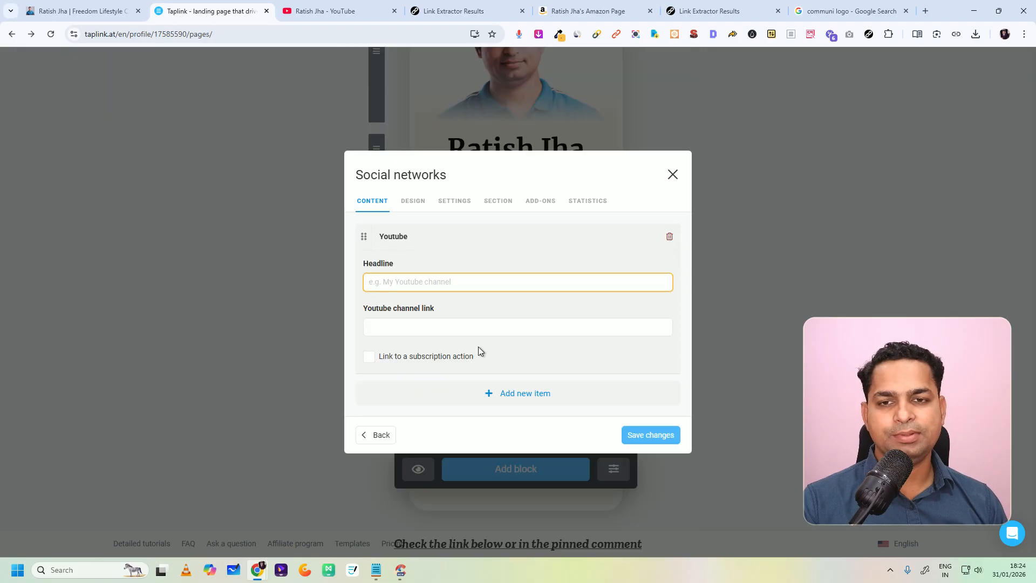
type("Youtube")
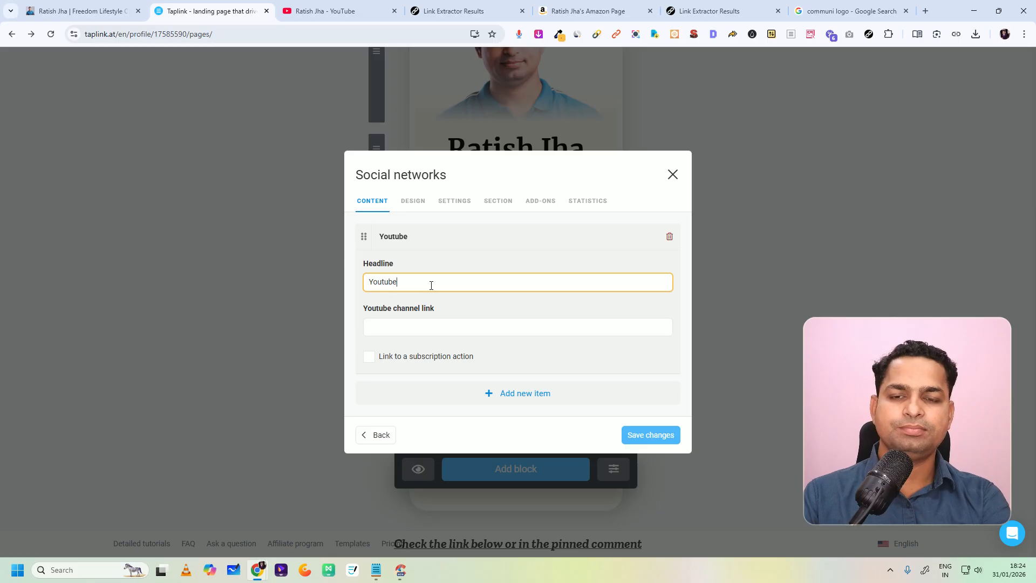
Step: Copy the YouTube channel address from the extracted links list and return to the Youtube item's channel link
left_click(445, 328)
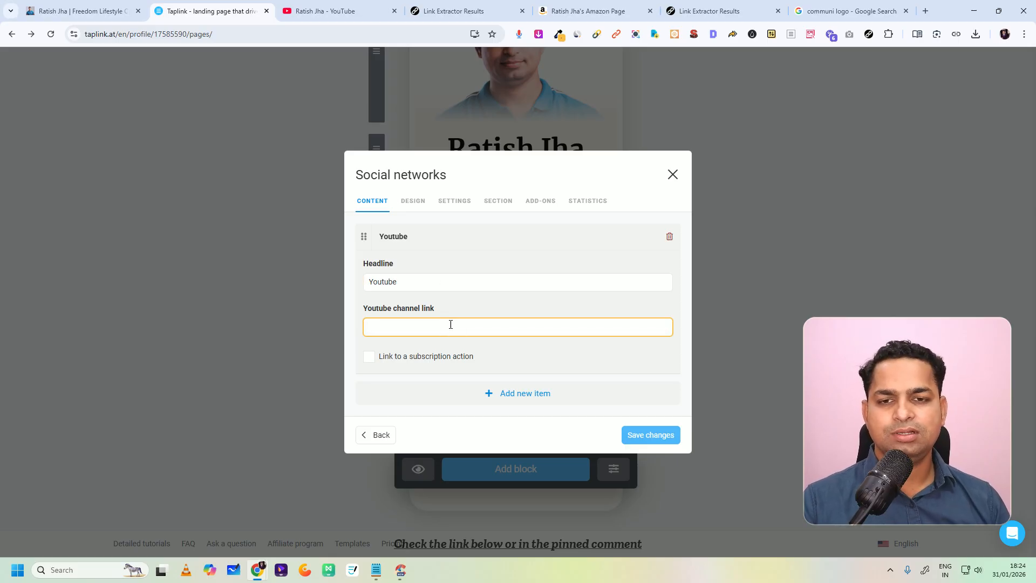
left_click(324, 11)
left_click(210, 10)
left_click(464, 11)
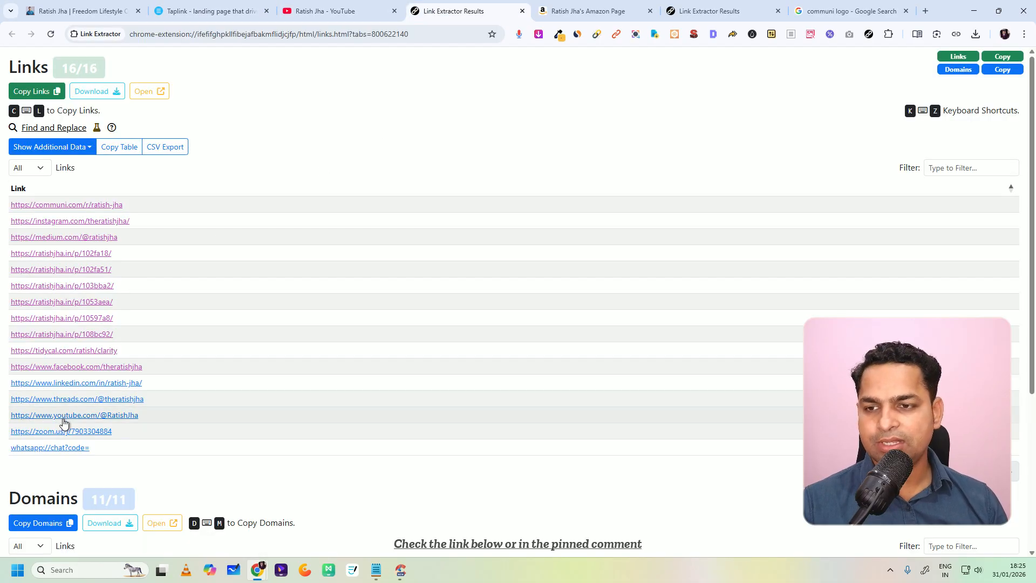
right_click(63, 416)
left_click(108, 307)
left_click(30, 3)
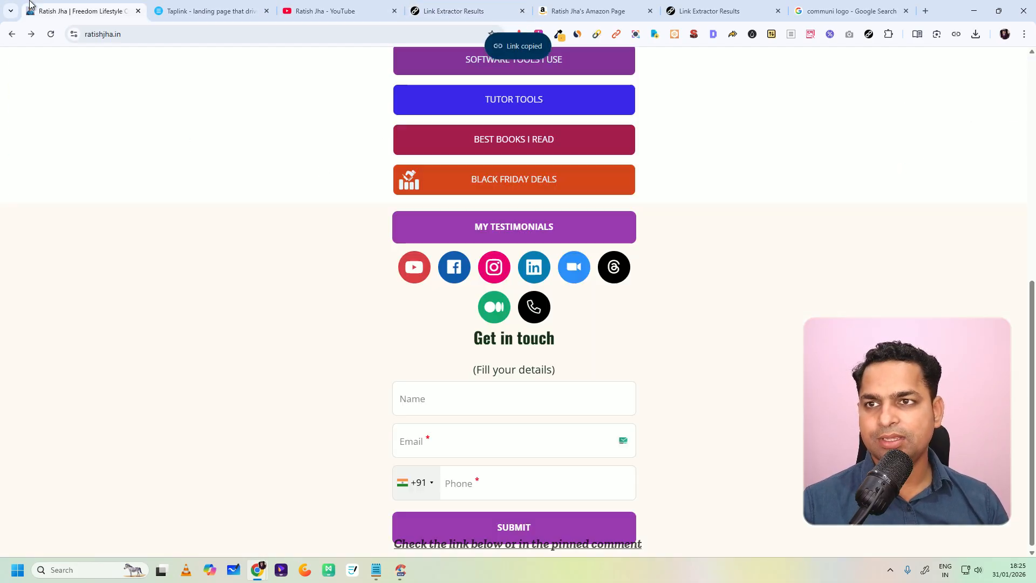
left_click(211, 11)
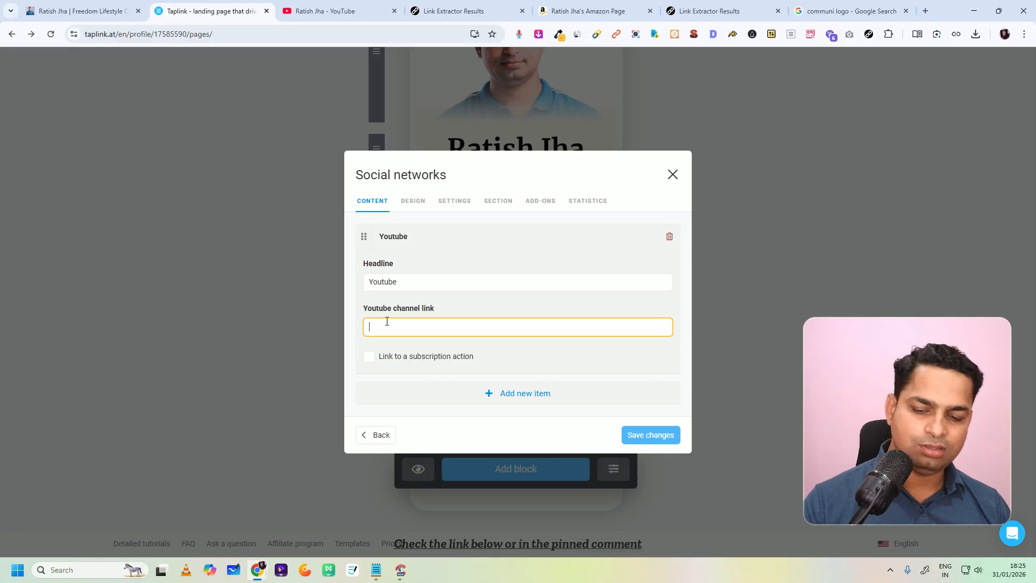
Step: Paste the copied address as the Youtube channel link, enable linking to a subscription action, and save the block
key("ctrl+v")
left_click(369, 357)
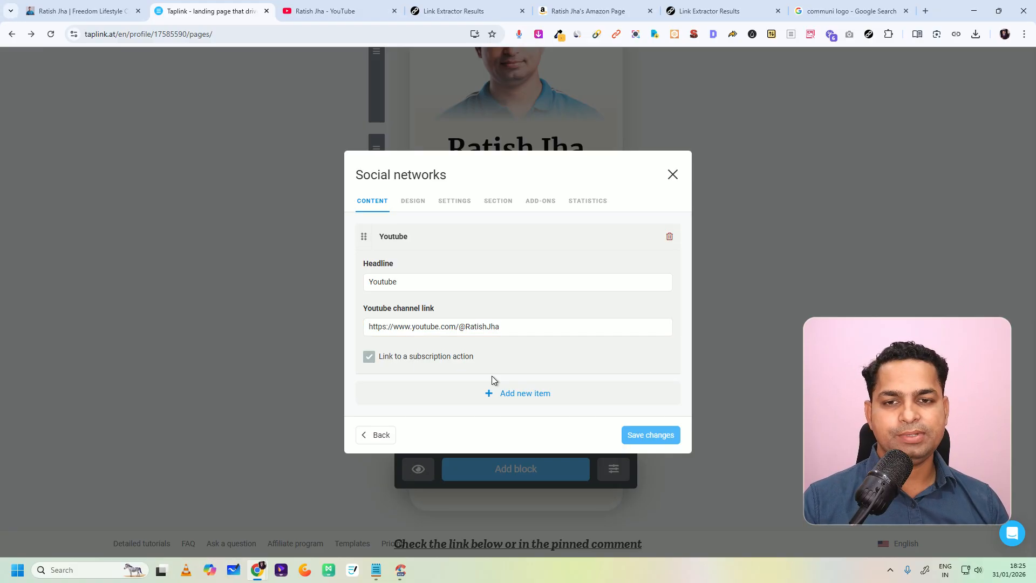
left_click(651, 436)
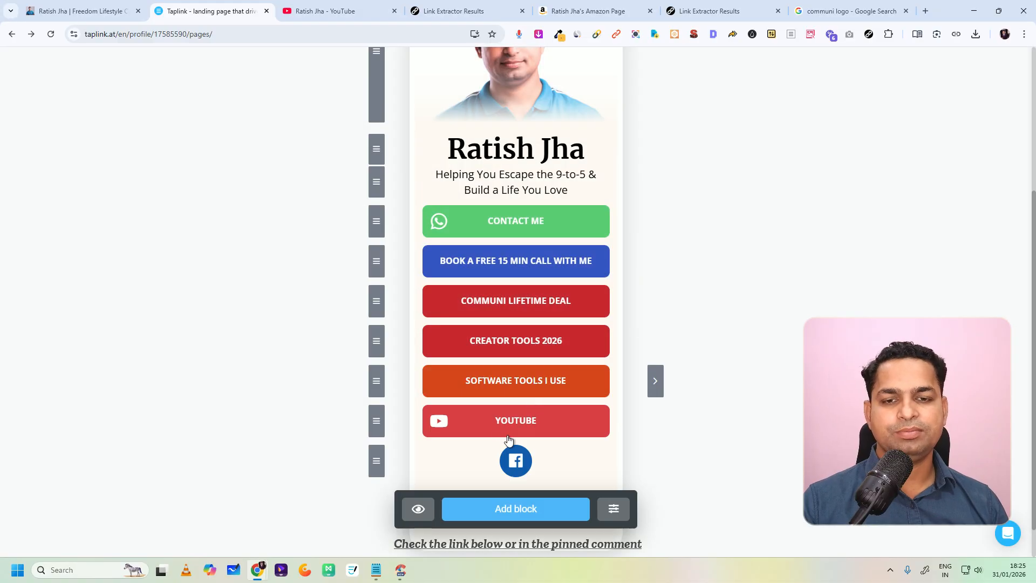
Step: Try the two-column placement for the YouTube block and save it with the compact icon placement
left_click(492, 432)
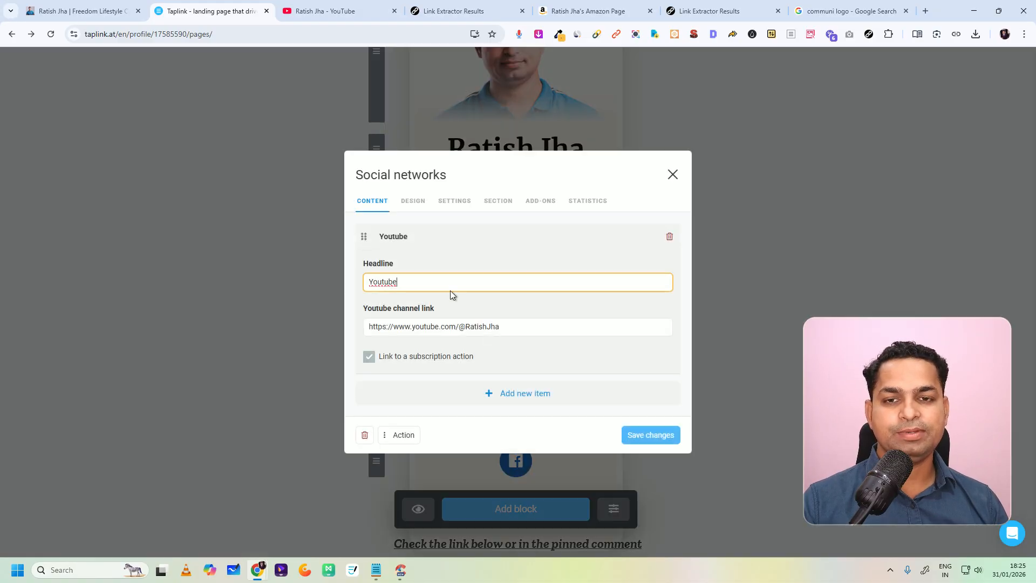
left_click(414, 201)
left_click(588, 331)
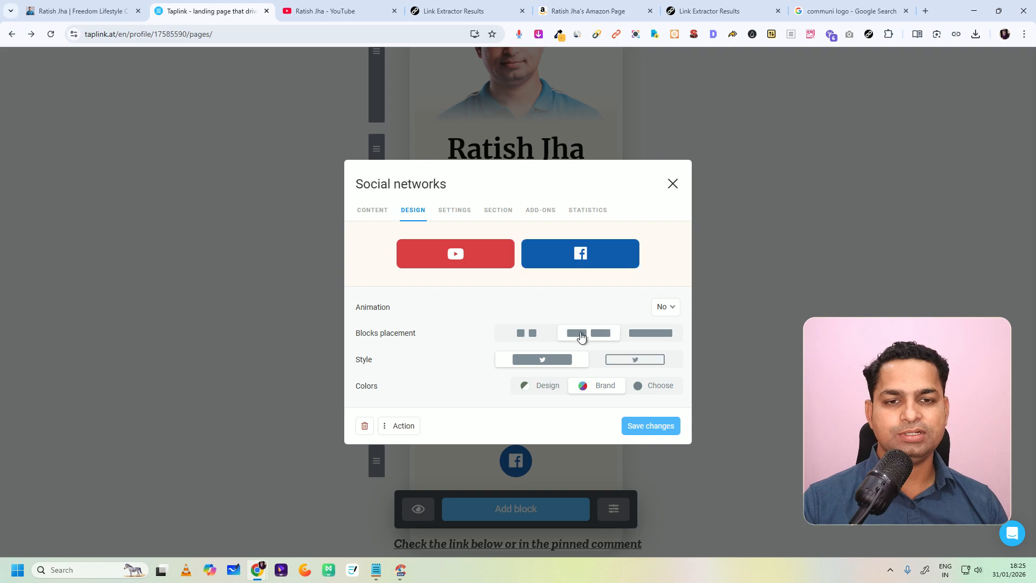
left_click(520, 330)
left_click(646, 426)
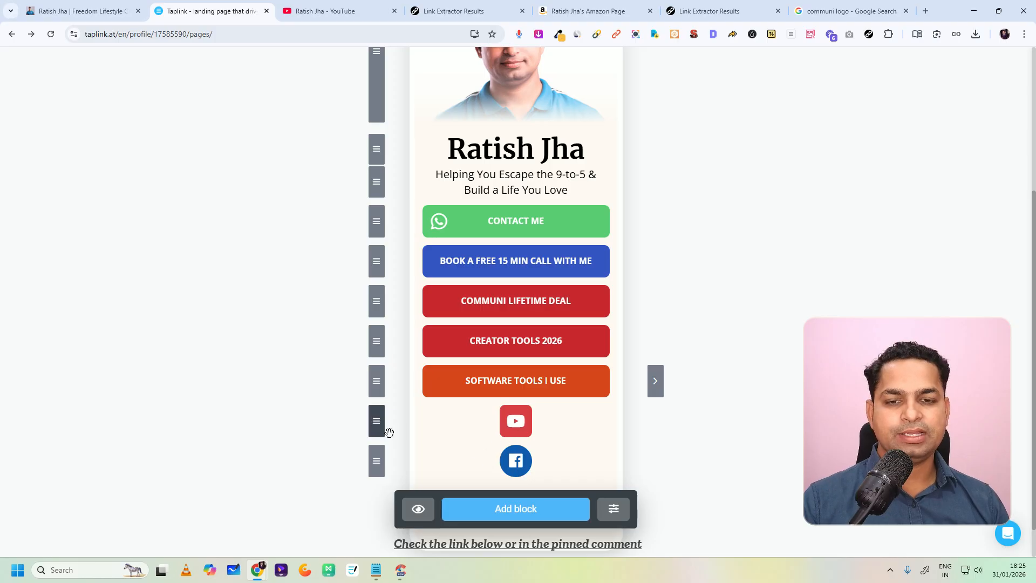
Step: Try the filled round icon style on the YouTube block, and save it with the two-column placement instead
left_click(516, 427)
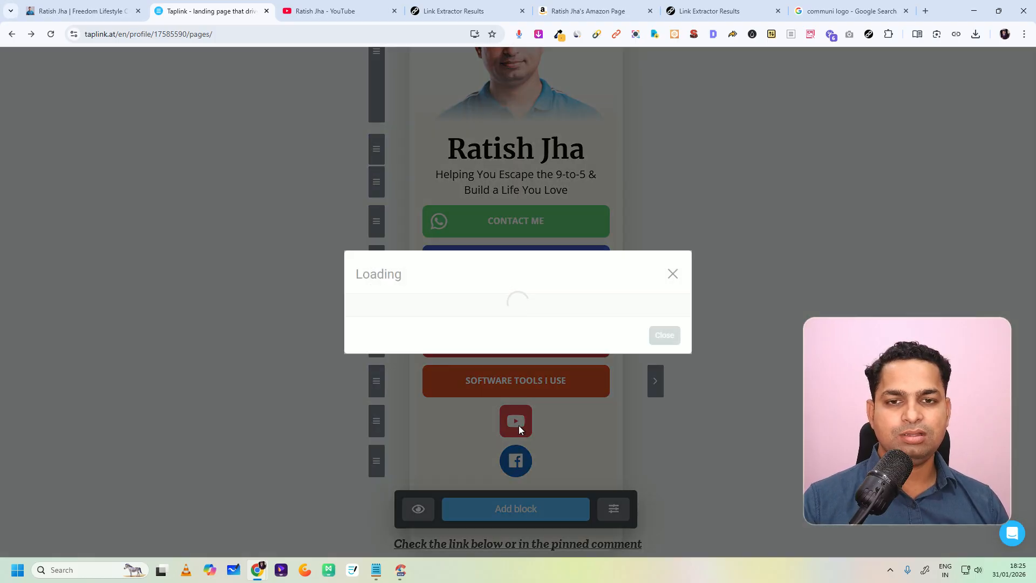
left_click(421, 209)
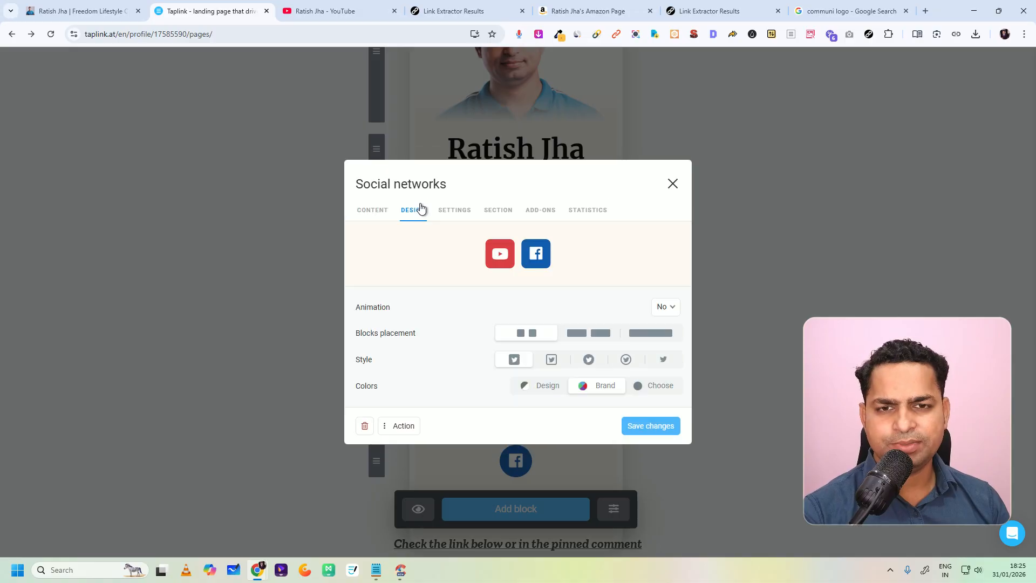
left_click(589, 361)
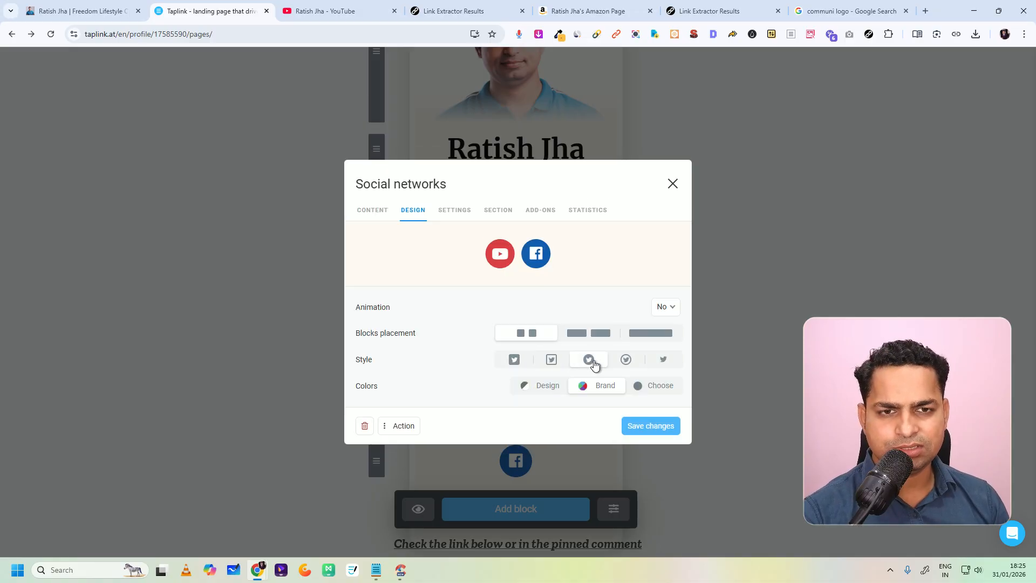
left_click(667, 308)
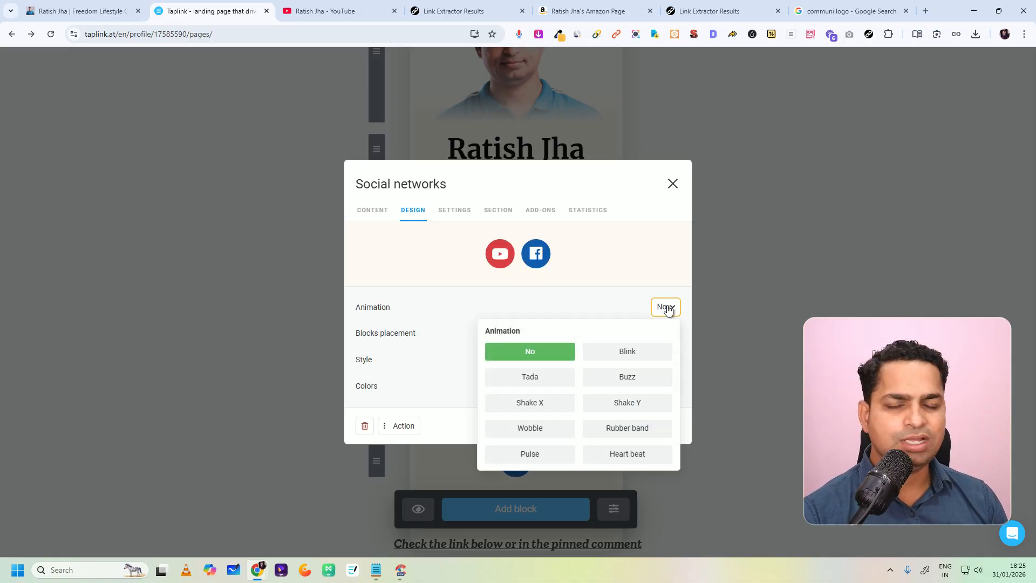
left_click(668, 309)
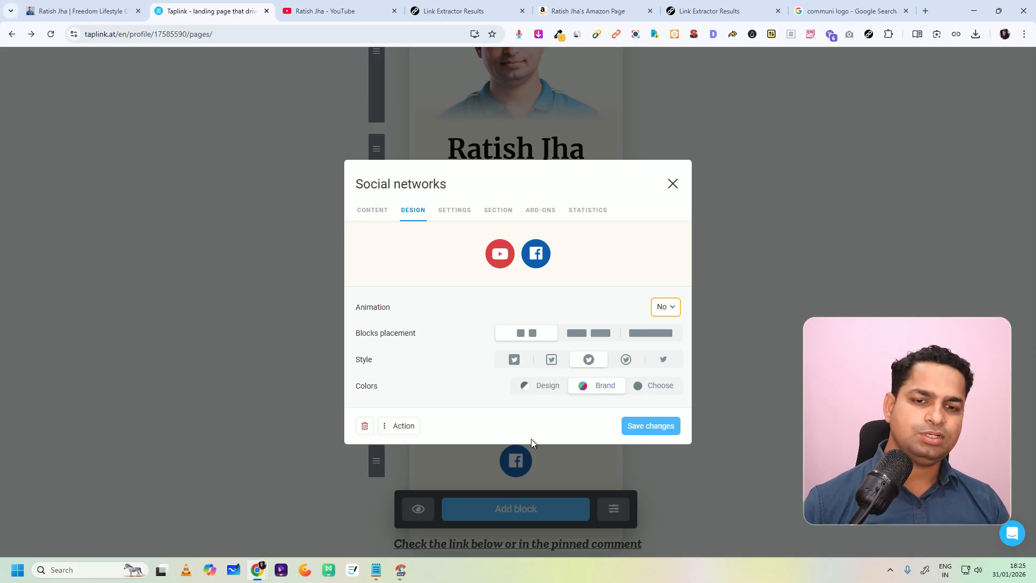
left_click(591, 334)
left_click(633, 427)
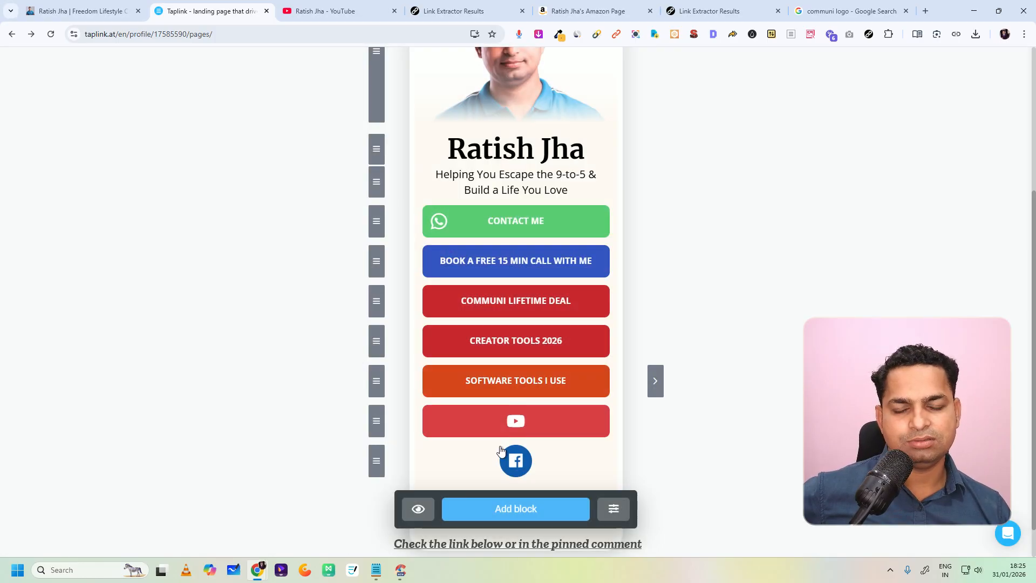
Step: Try the outlined style and compact placement for the YouTube block, and save it with filled two-column buttons
left_click(512, 422)
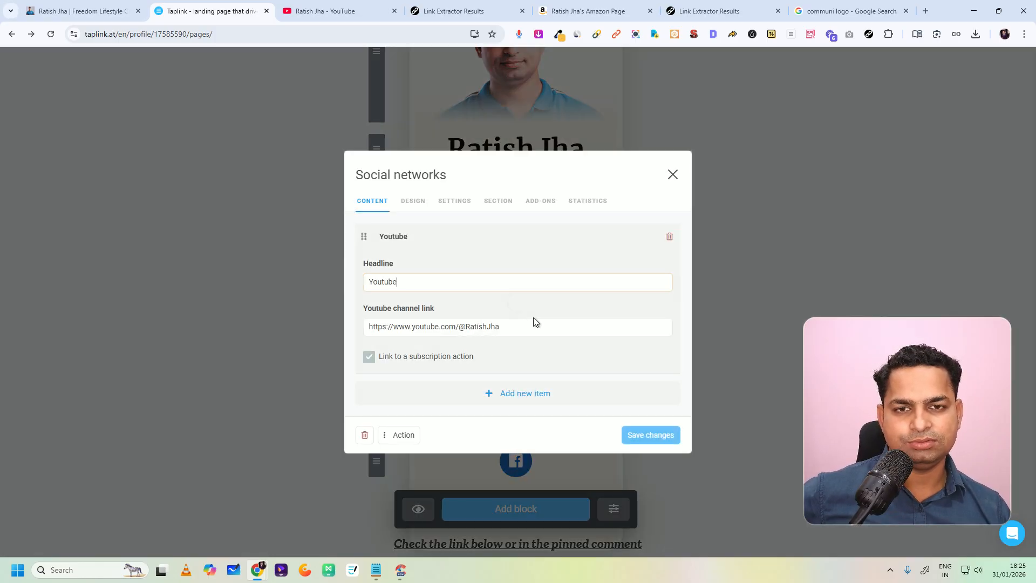
left_click(413, 210)
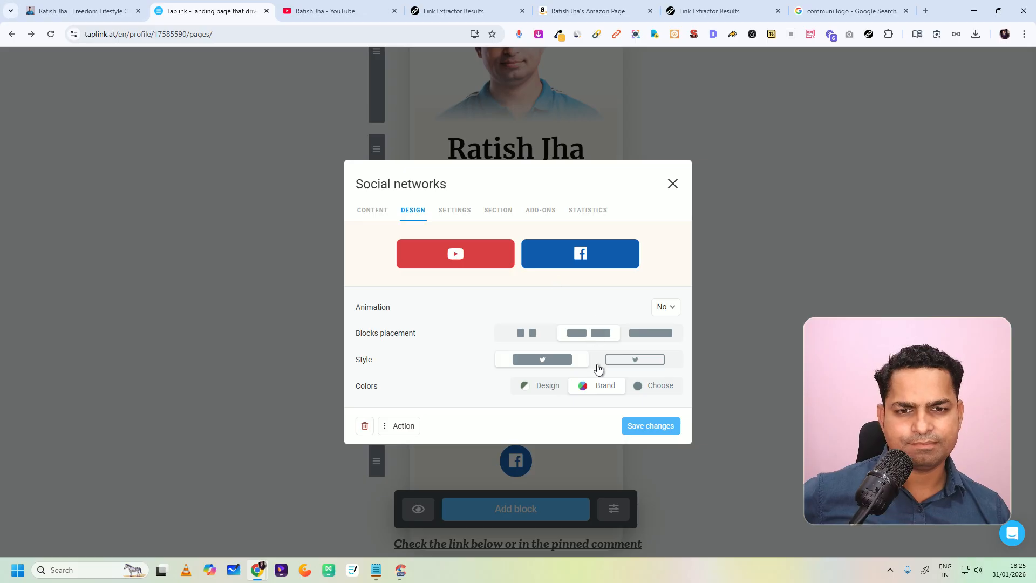
left_click(640, 359)
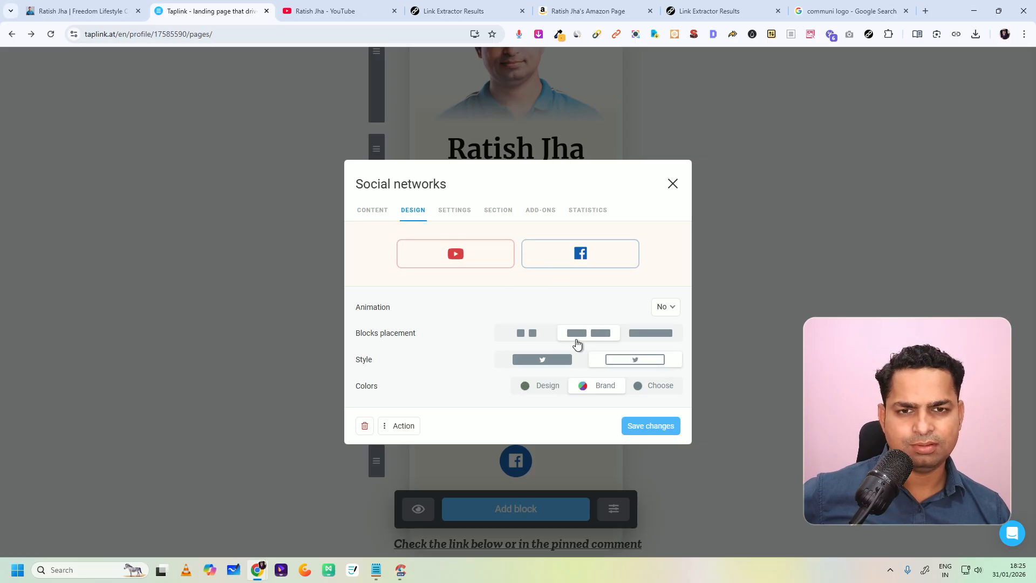
left_click(536, 338)
left_click(583, 338)
left_click(565, 363)
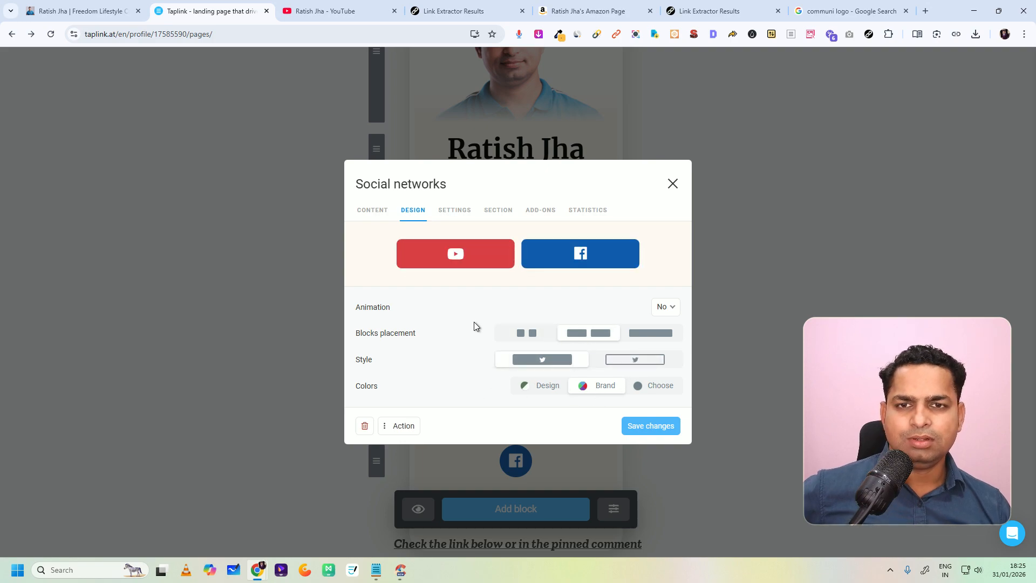
left_click(638, 426)
Step: Close the YouTube block's editor and try to move the Facebook block up beside the YouTube block
left_click(519, 423)
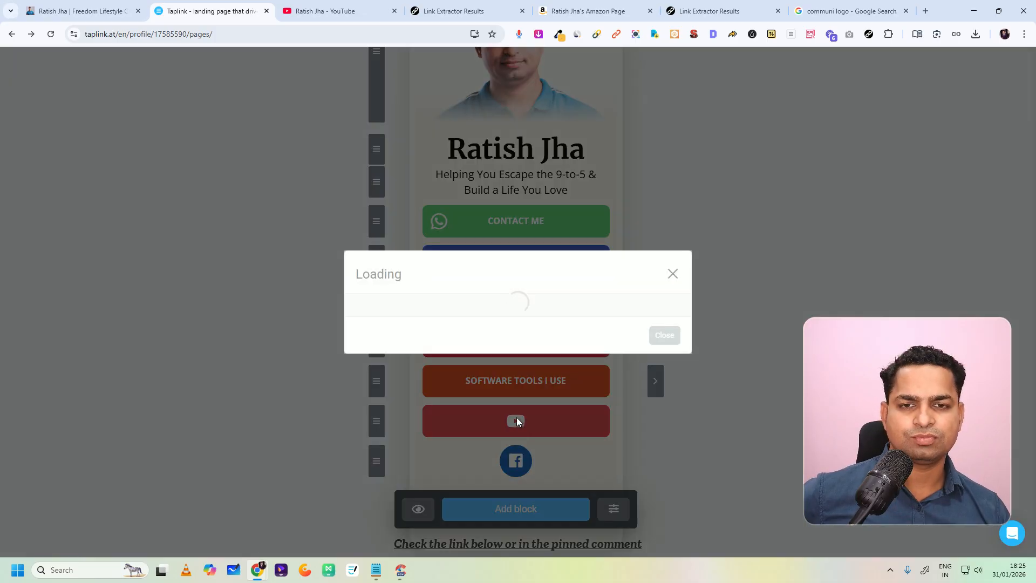
left_click(672, 174)
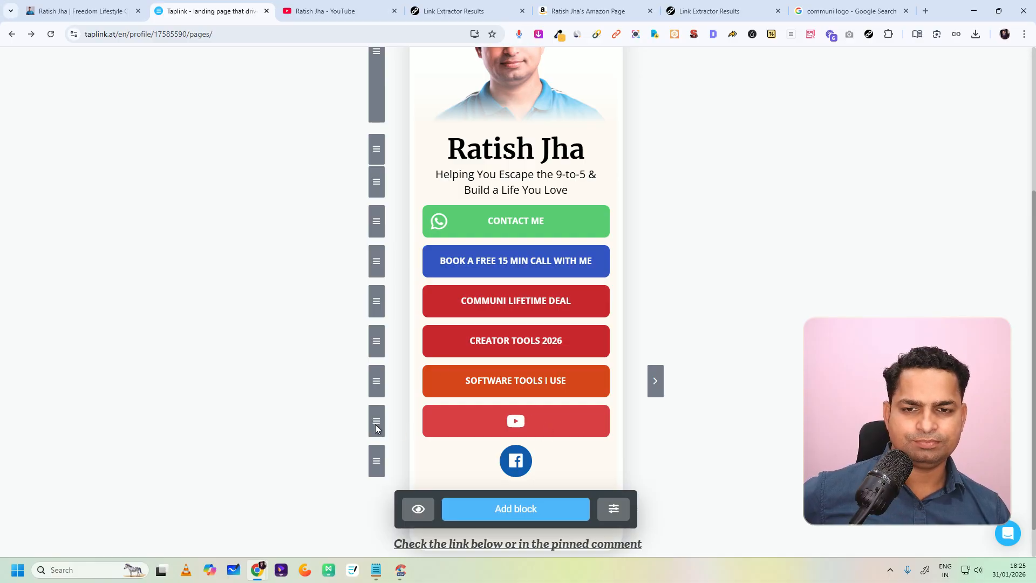
left_click_drag(381, 459, 411, 446)
Step: Examine the YouTube block's content, design, settings, add-ons and section options, leaving the section off, and close its editor
left_click(493, 430)
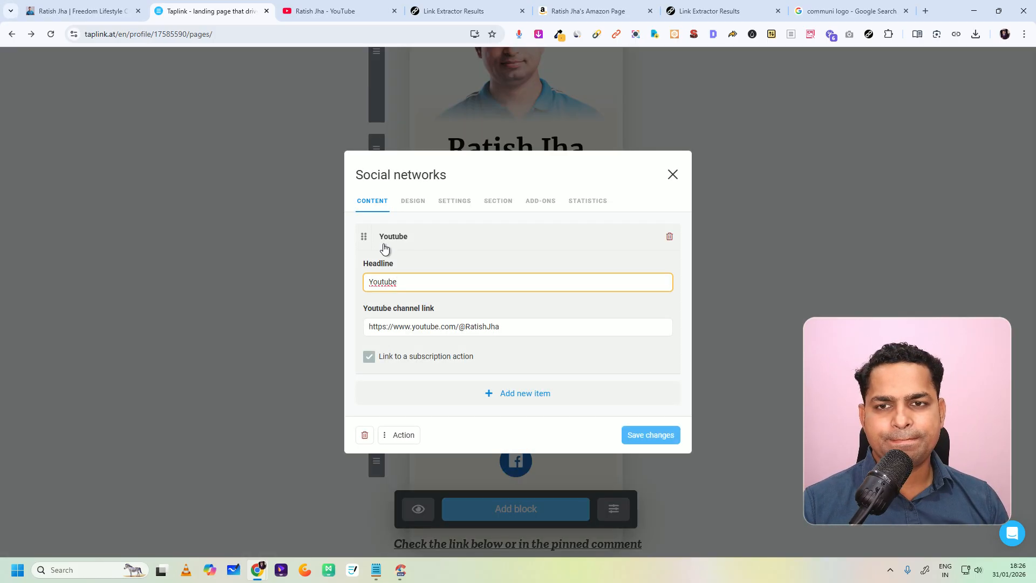
left_click(362, 238)
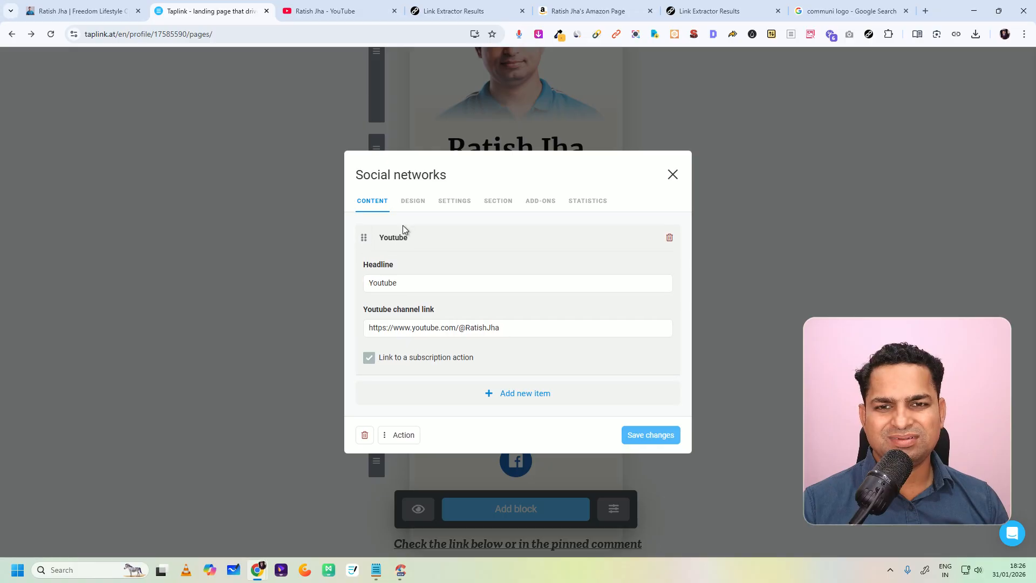
left_click(414, 201)
left_click(456, 213)
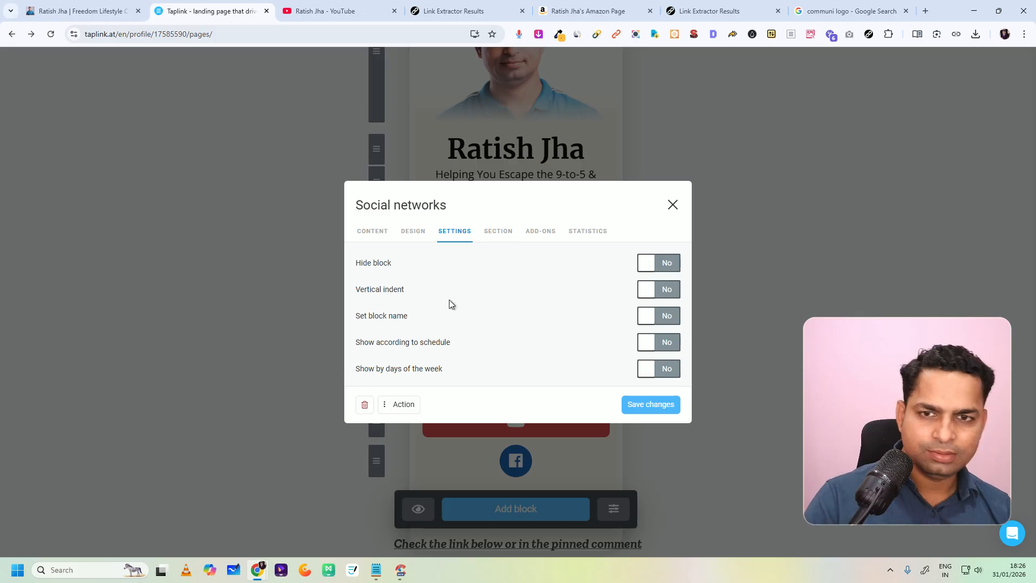
left_click(536, 233)
left_click(500, 246)
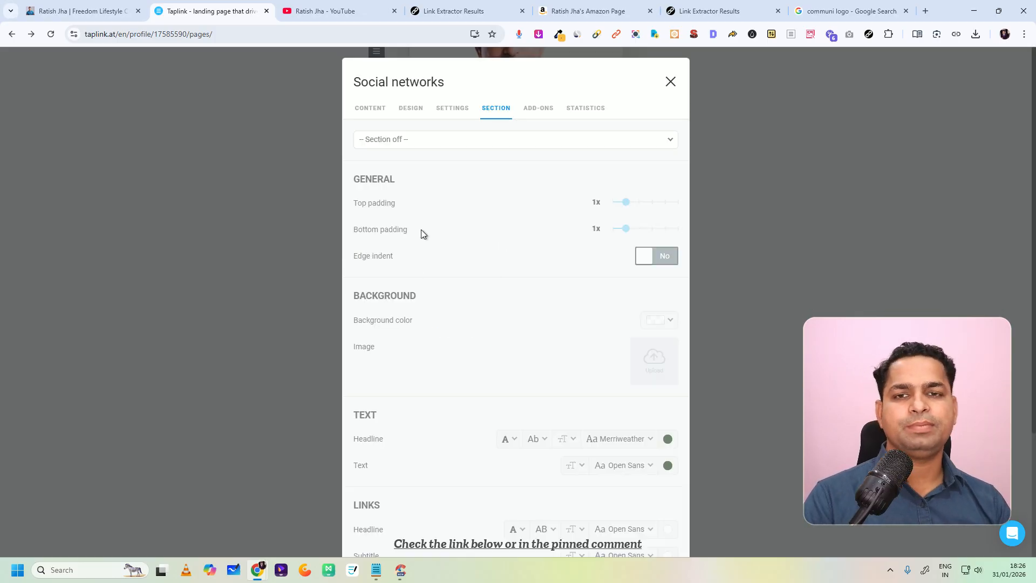
left_click(435, 143)
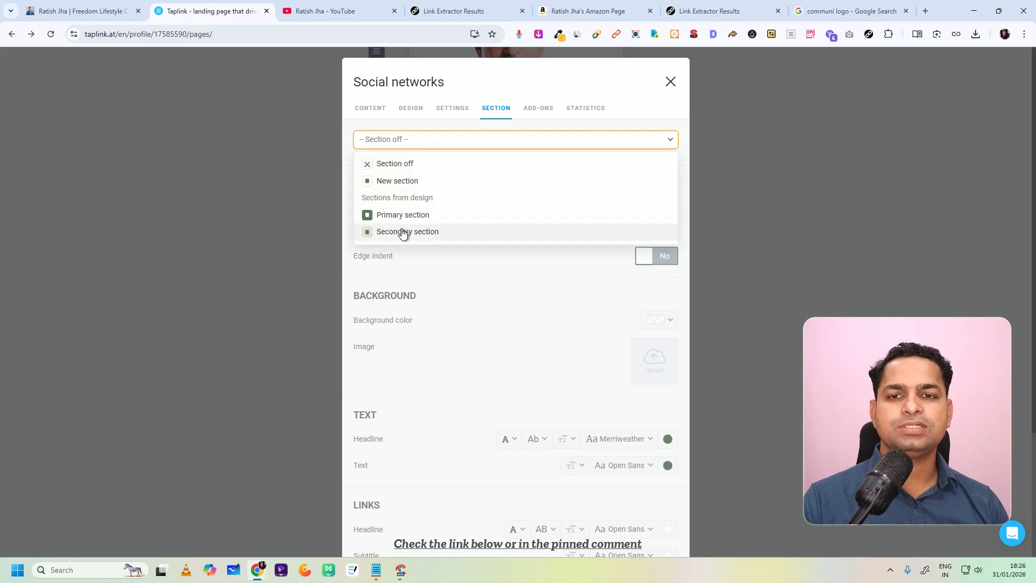
left_click(399, 164)
scroll(538, 277, "down", 3)
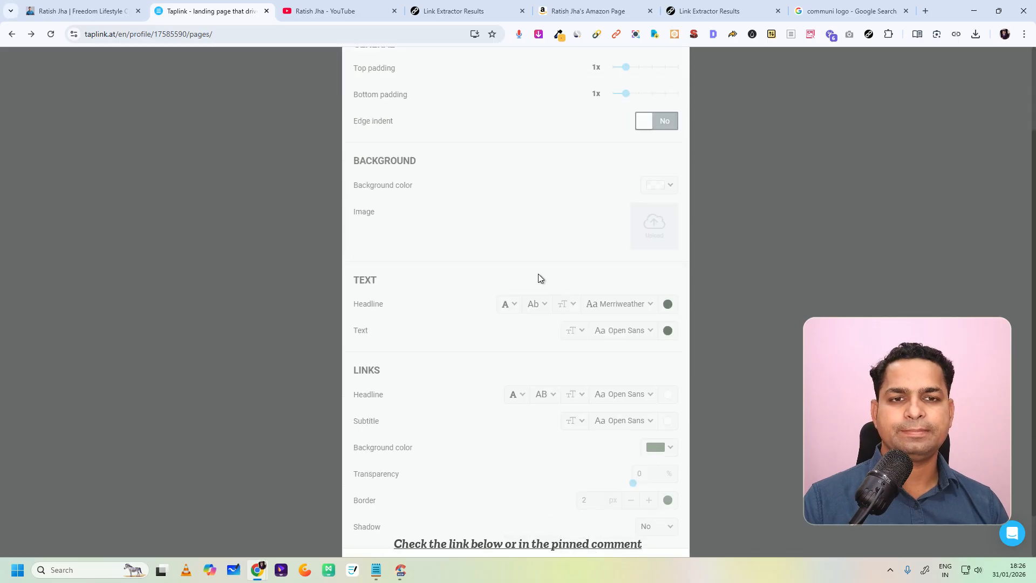
scroll(537, 313, "up", 3)
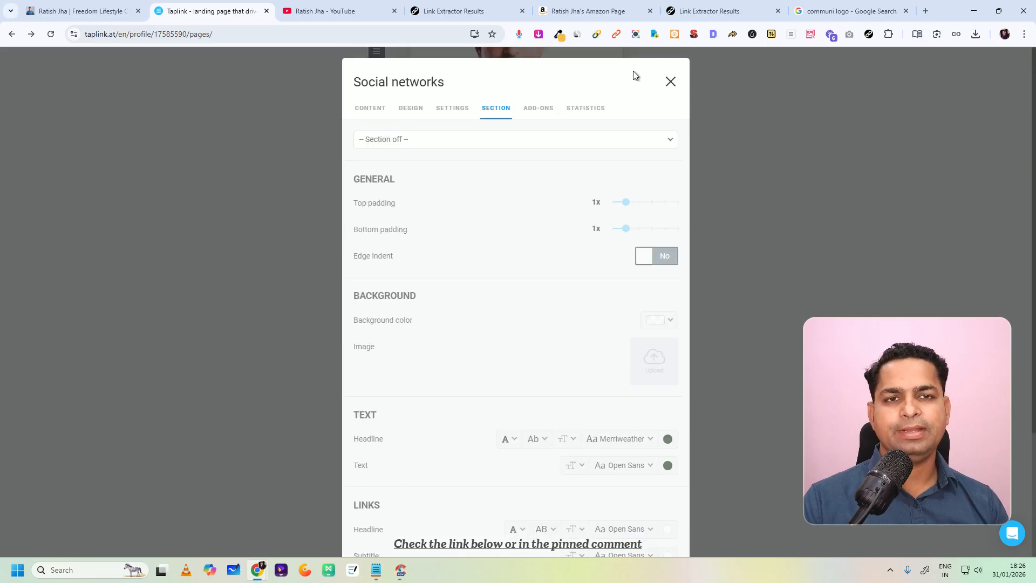
left_click(670, 82)
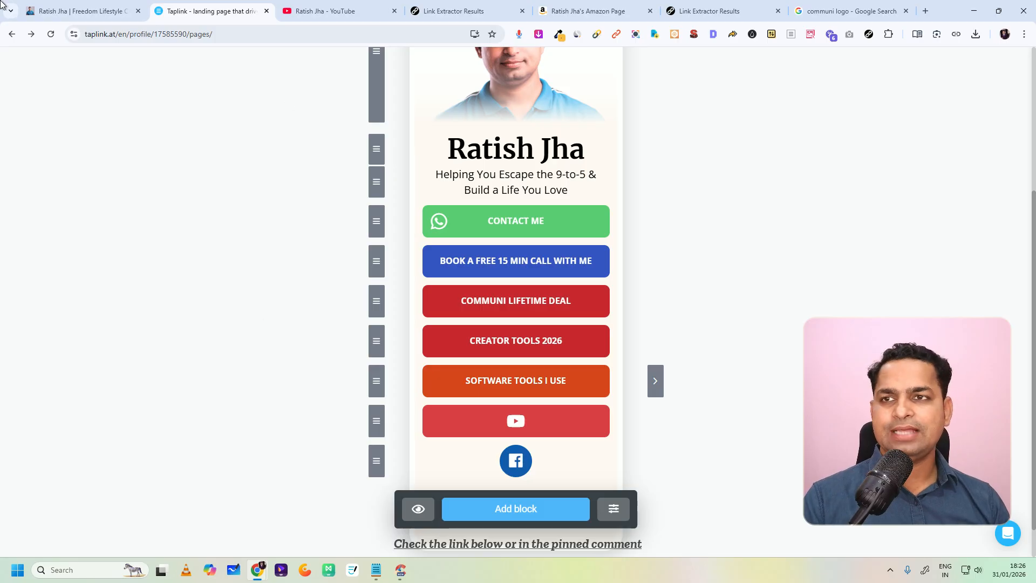
Step: Check the social icons on the finished bio page, and add an image carousel block to the Taplink page
left_click(48, 10)
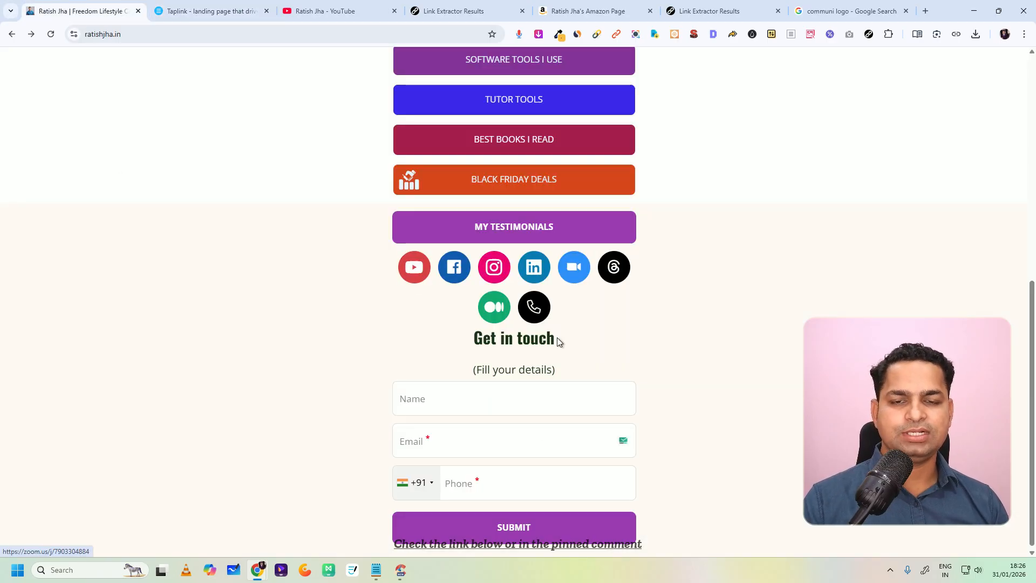
left_click(205, 11)
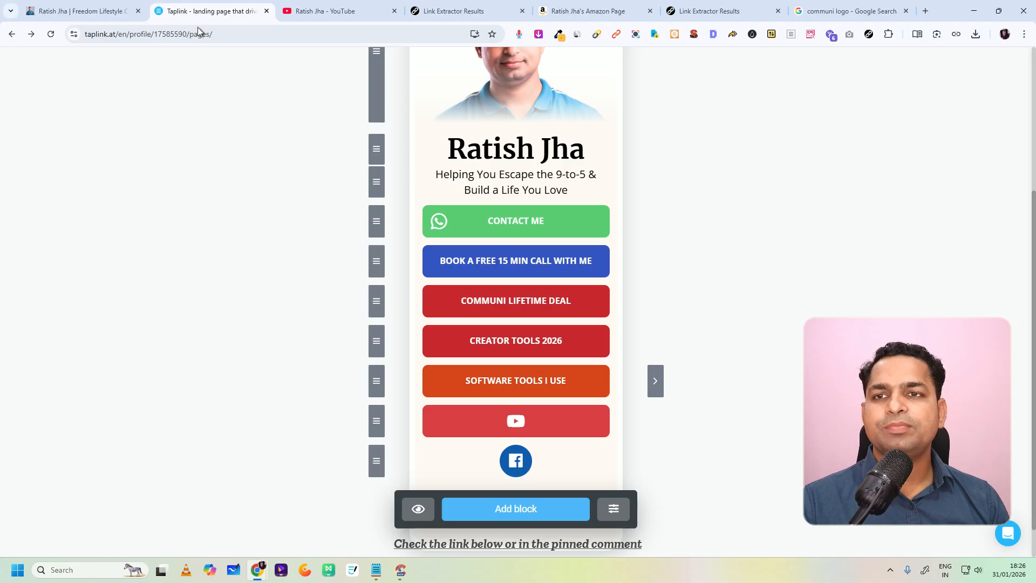
scroll(543, 417, "down", 1)
left_click(507, 474)
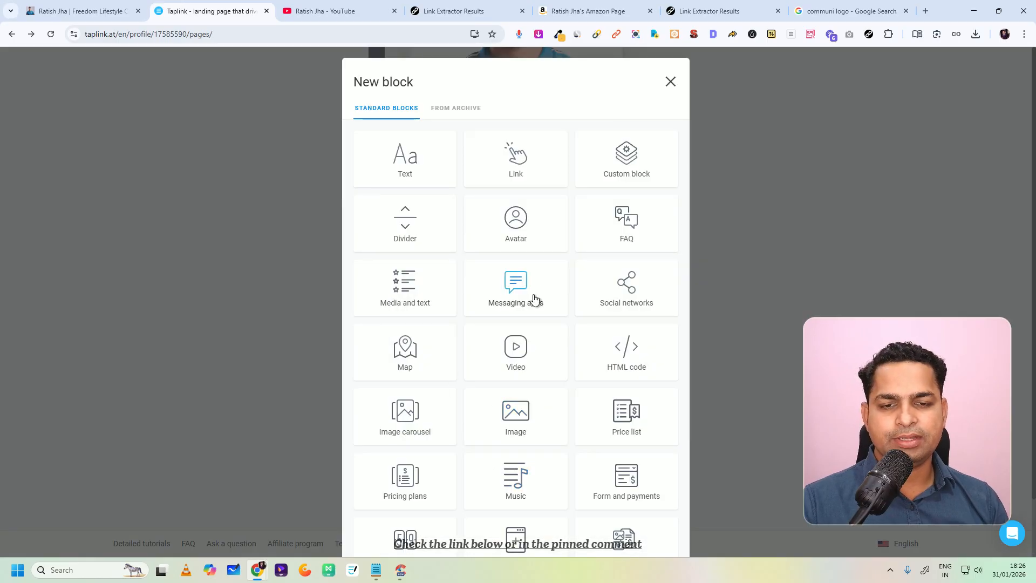
scroll(507, 324, "down", 1)
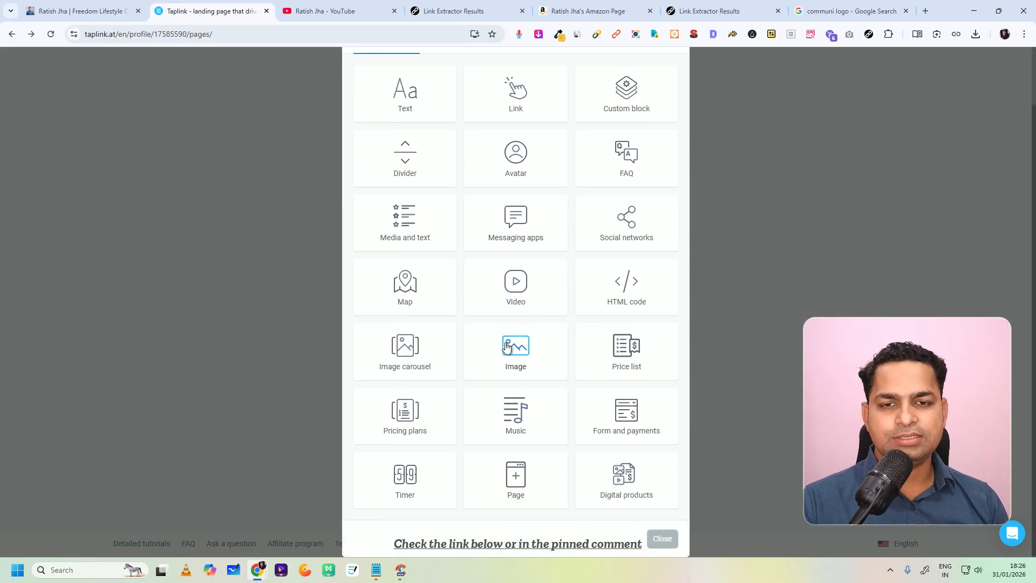
left_click(410, 354)
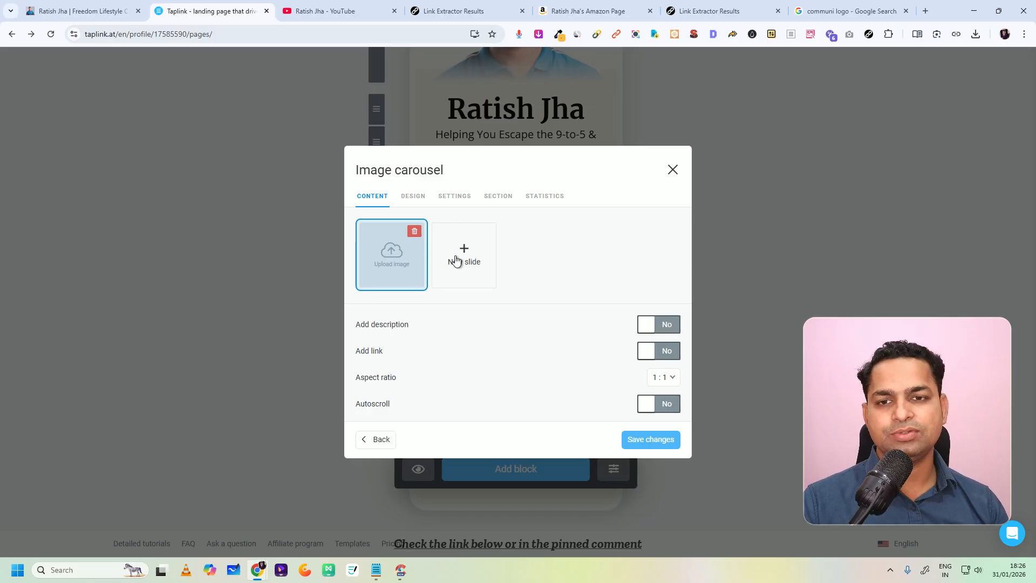
Step: Load "Blue and Yellow Modern How to Film Yourself Tutorial Youtube Thumbnail (27)" from Downloads as the carousel's first slide image
left_click(387, 257)
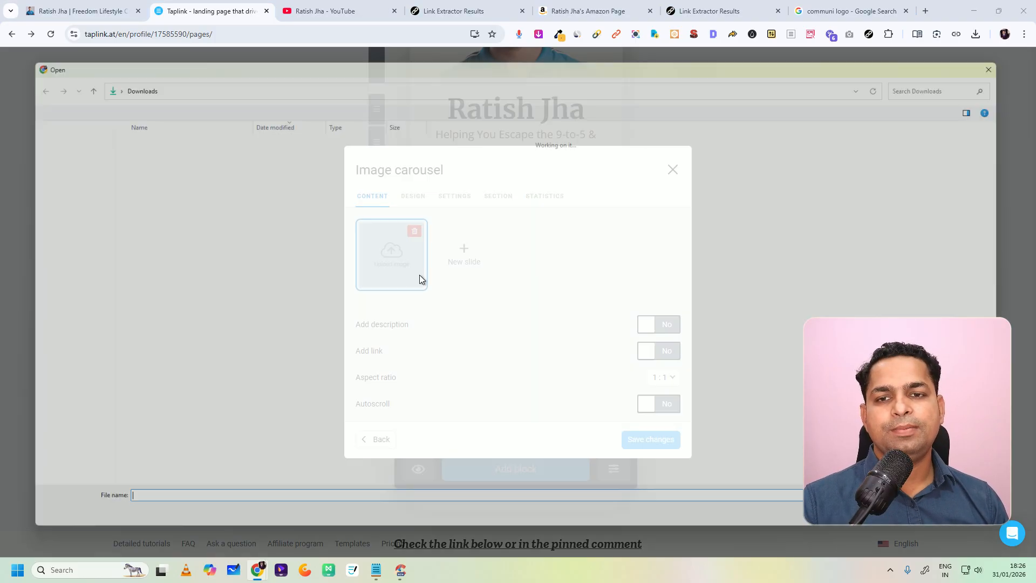
left_click(153, 314)
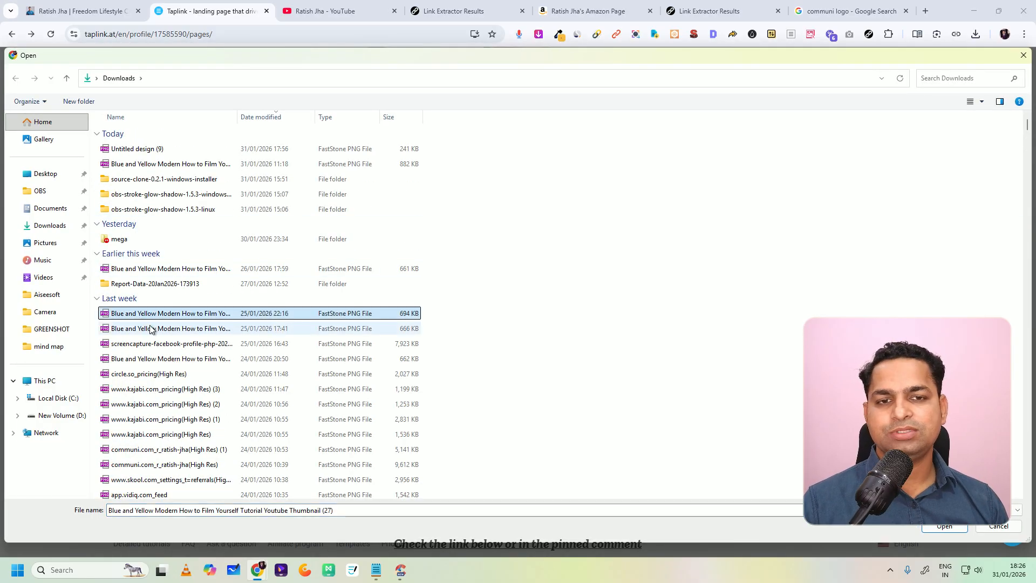
left_click(153, 330)
left_click(162, 344)
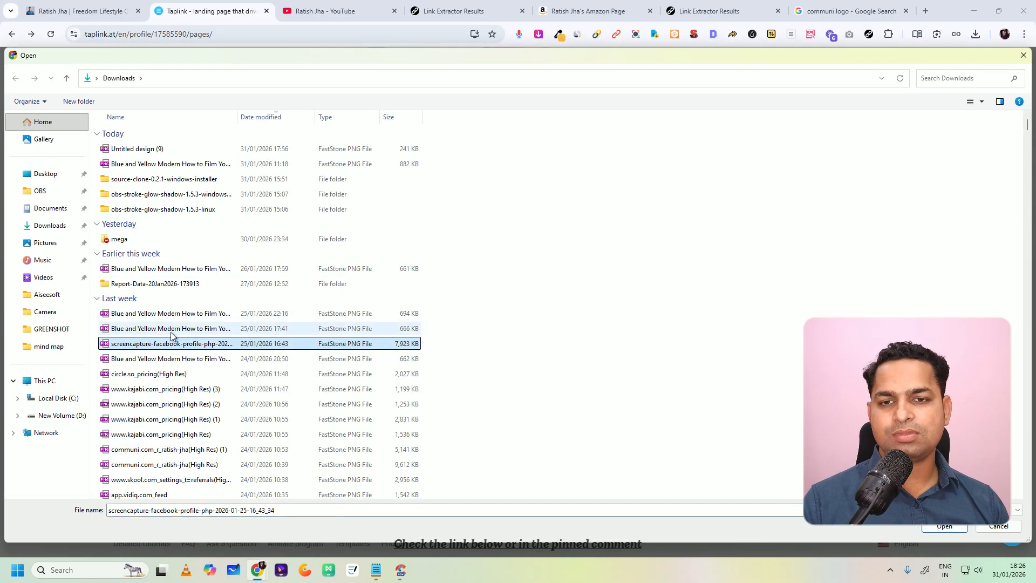
left_click(170, 319)
left_click(167, 330)
left_click(162, 314)
left_click(945, 526)
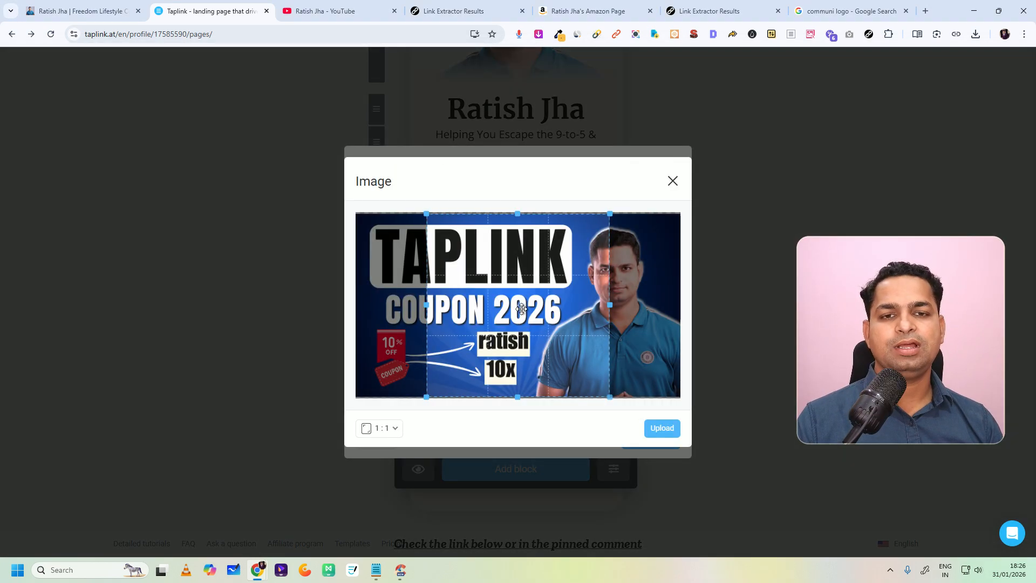
Step: Set the first slide's crop to the 16:9 ratio covering the whole thumbnail, and upload it
left_click_drag(521, 307, 425, 300)
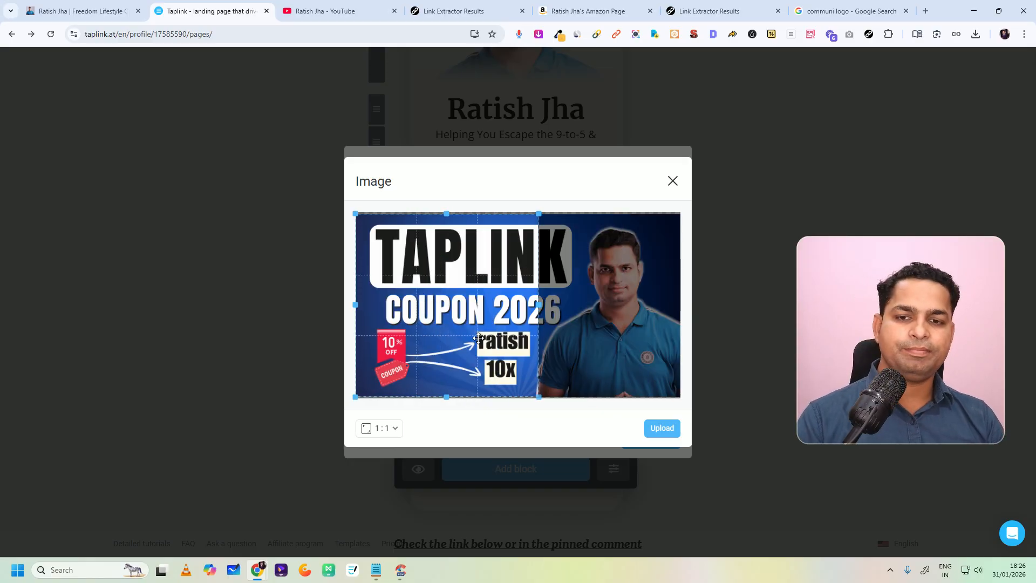
left_click(395, 431)
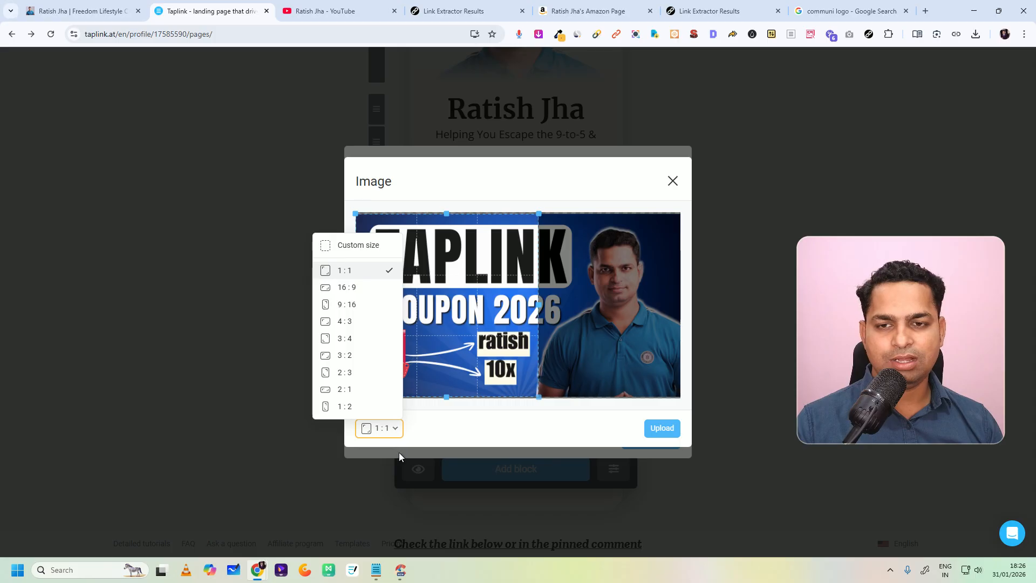
left_click(351, 288)
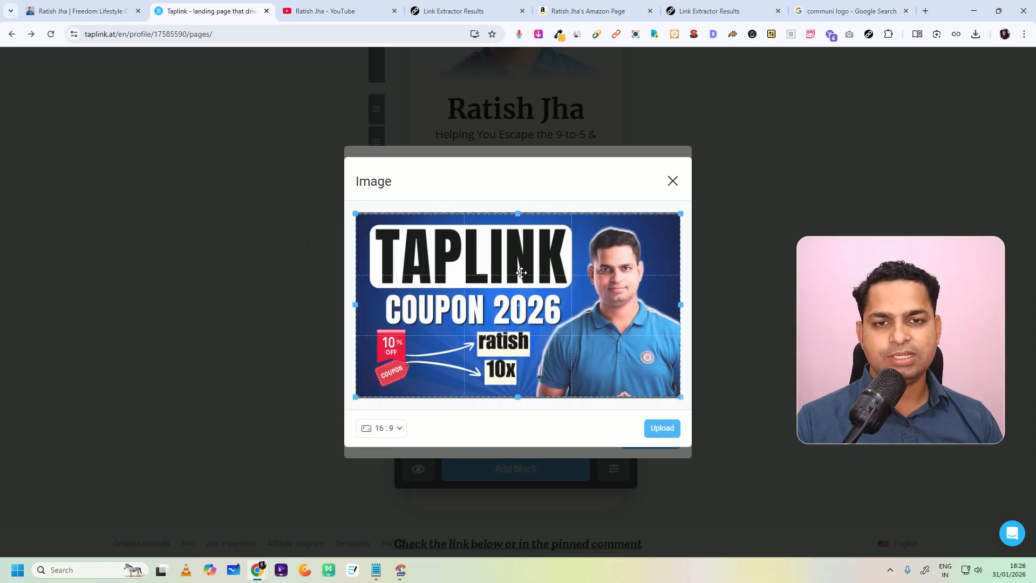
left_click(399, 429)
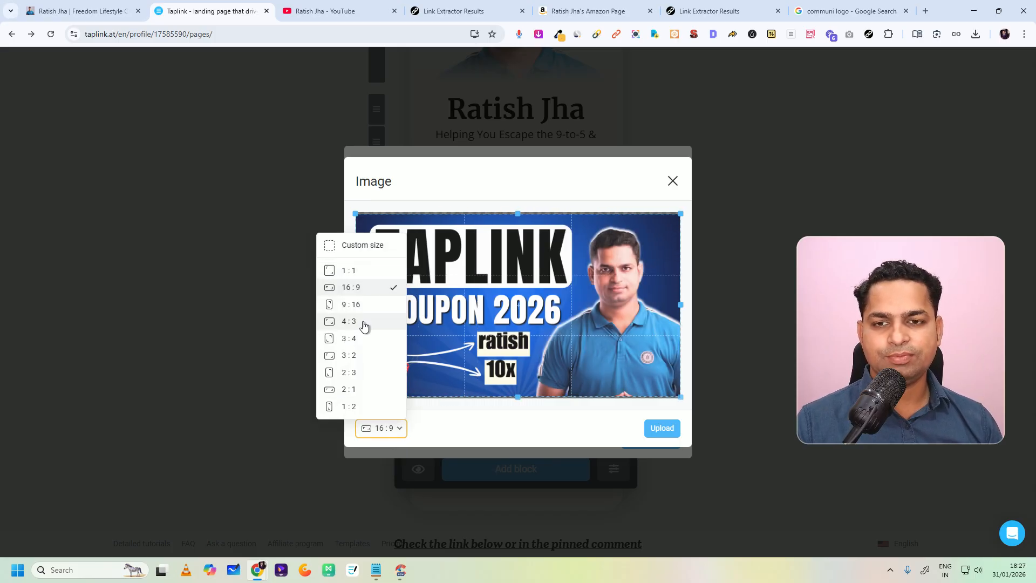
left_click(660, 428)
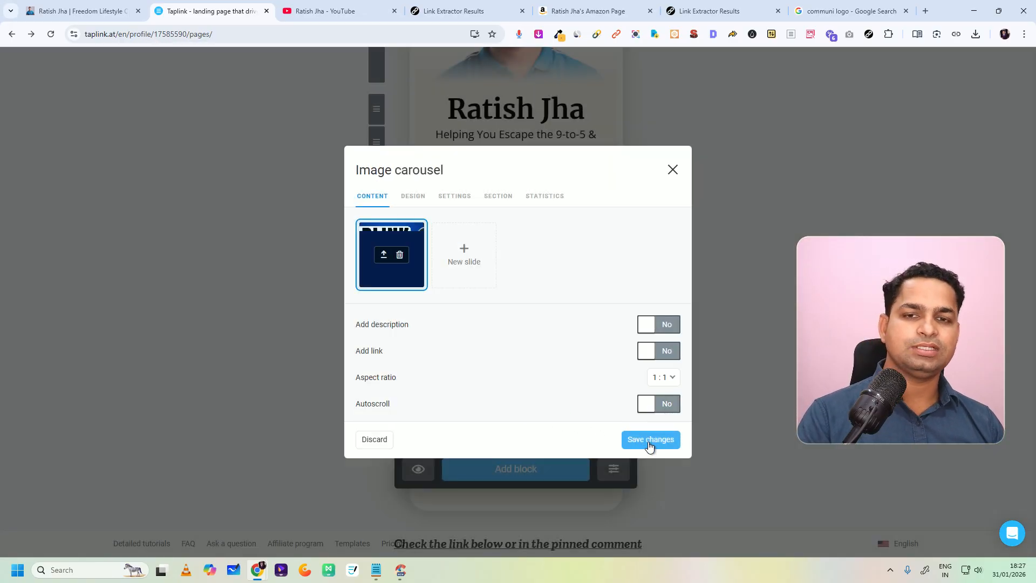
Step: Add a second slide with the Blue and Yellow thumbnail dated 24/01/2026 20:50, cropped to 16:9, and save the carousel
left_click(478, 257)
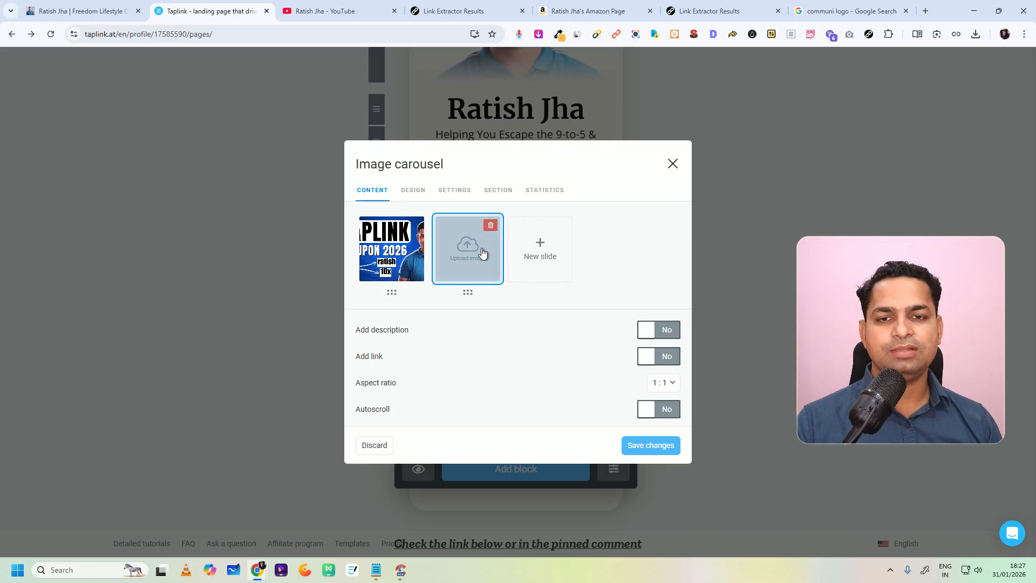
left_click(479, 258)
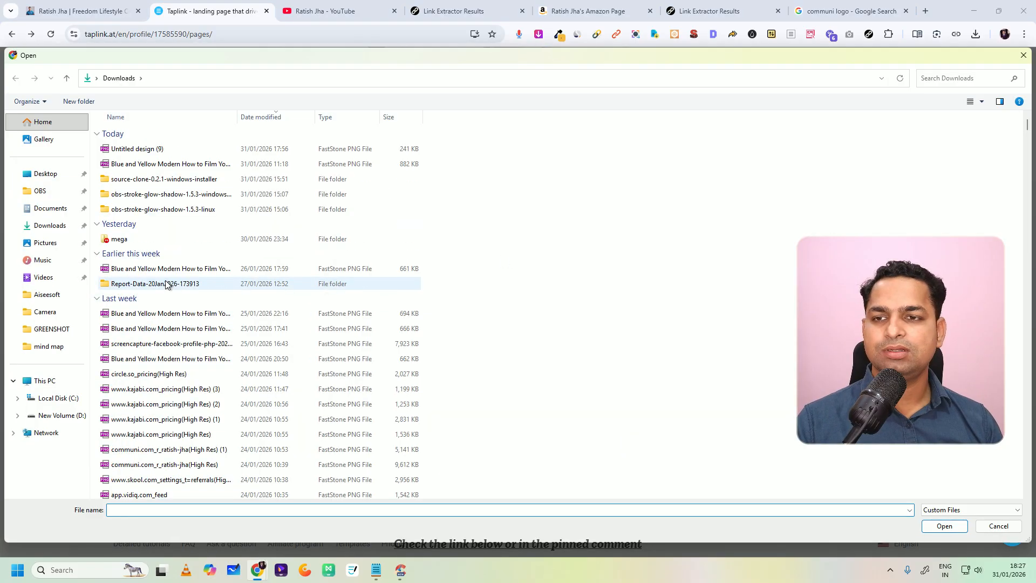
left_click(155, 358)
left_click(945, 525)
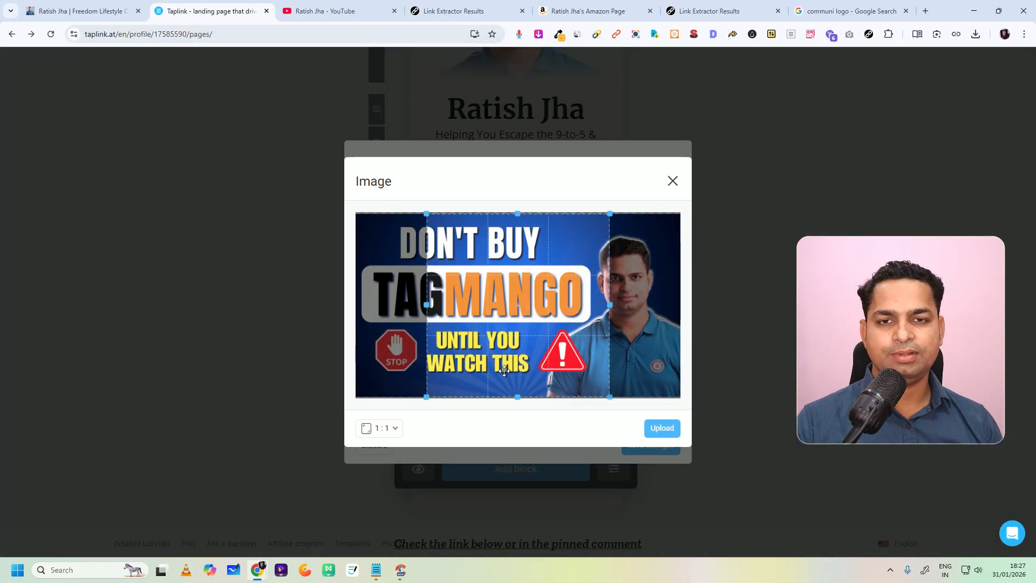
left_click(381, 428)
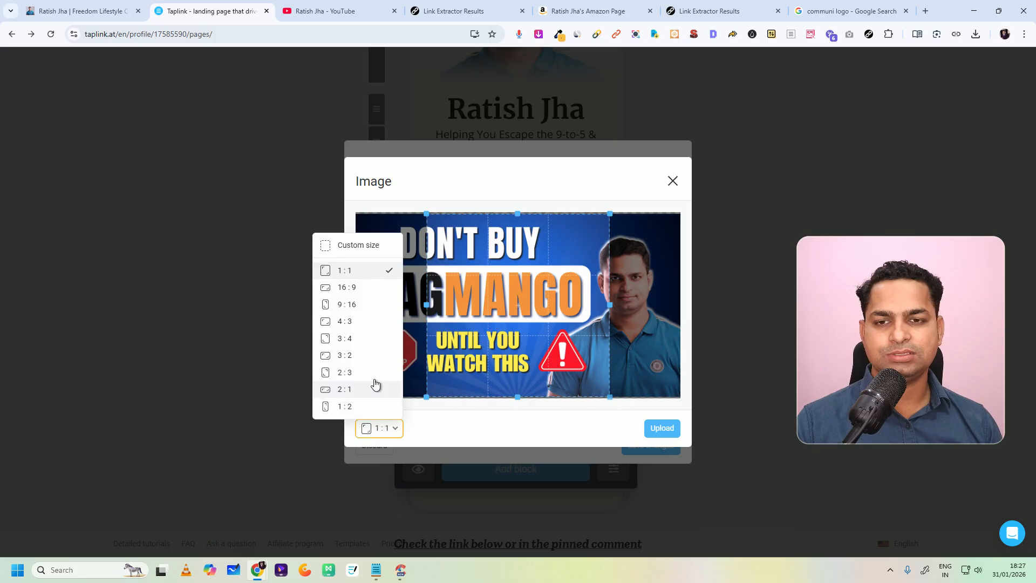
left_click(352, 288)
left_click(651, 429)
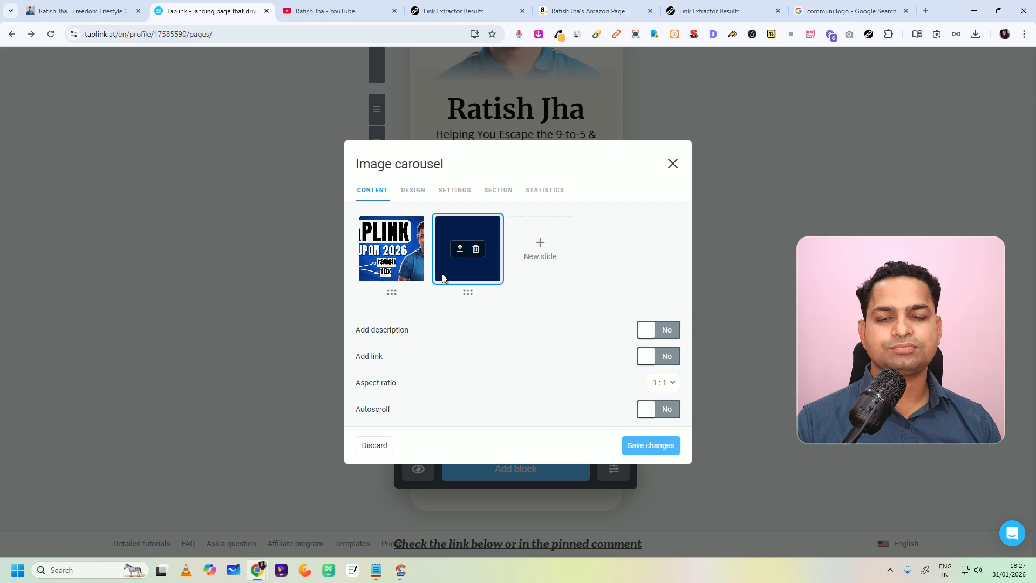
left_click(649, 445)
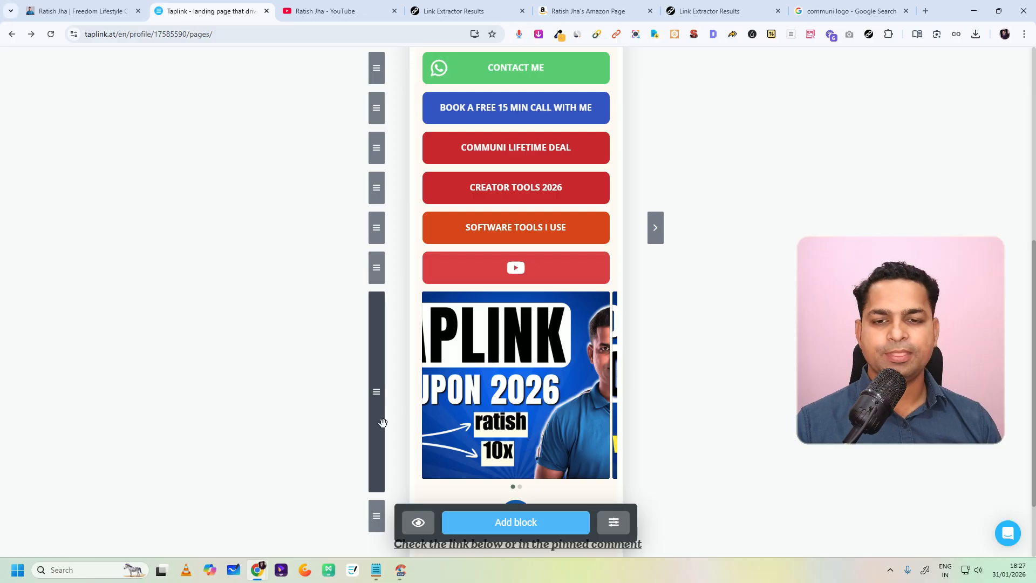
Step: Add a divider block of the plain line type with the full width line enabled, and save it
left_click(471, 517)
left_click(405, 227)
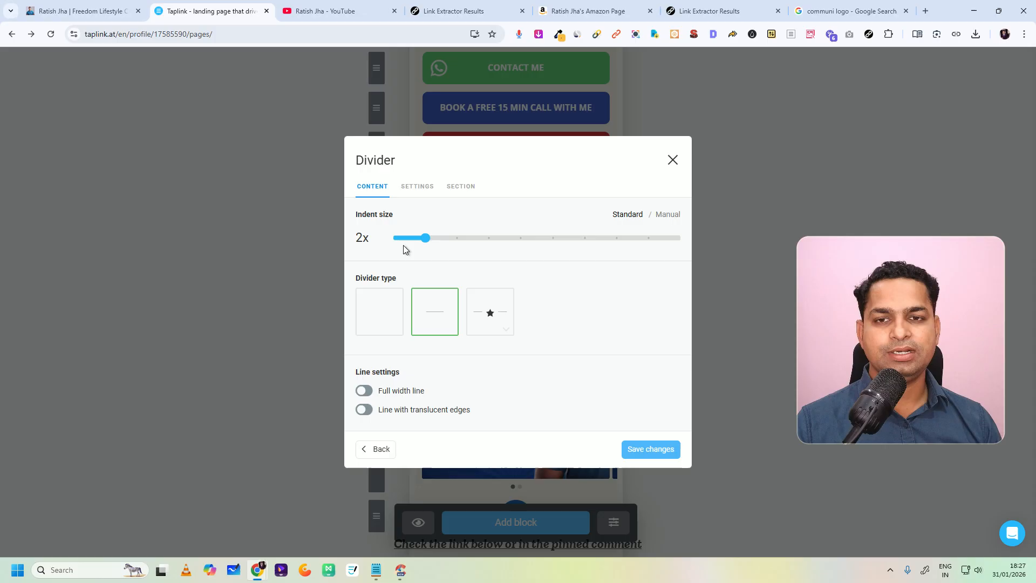
left_click(381, 317)
left_click(436, 309)
left_click(500, 314)
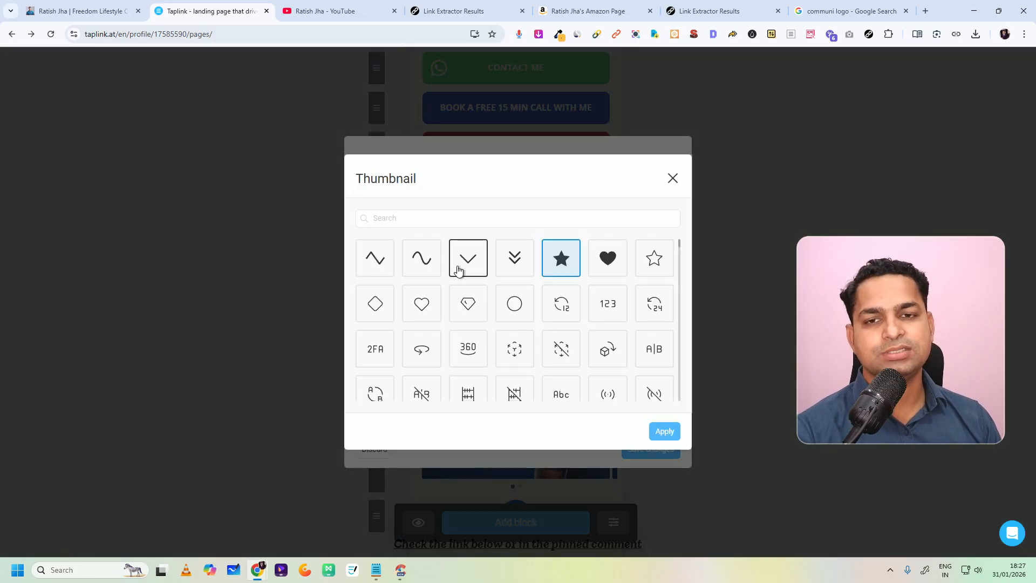
left_click(672, 178)
left_click(427, 312)
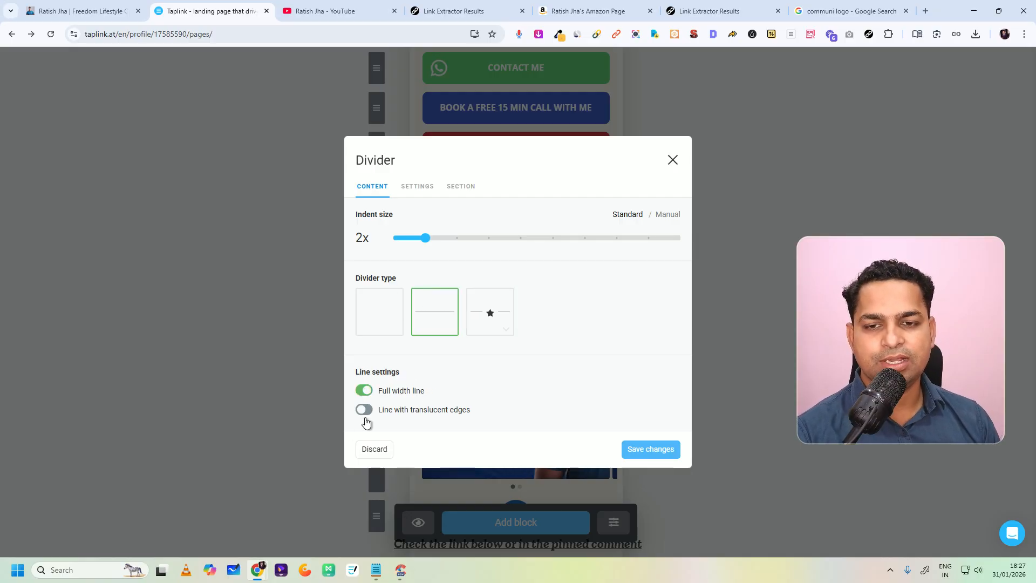
left_click(641, 451)
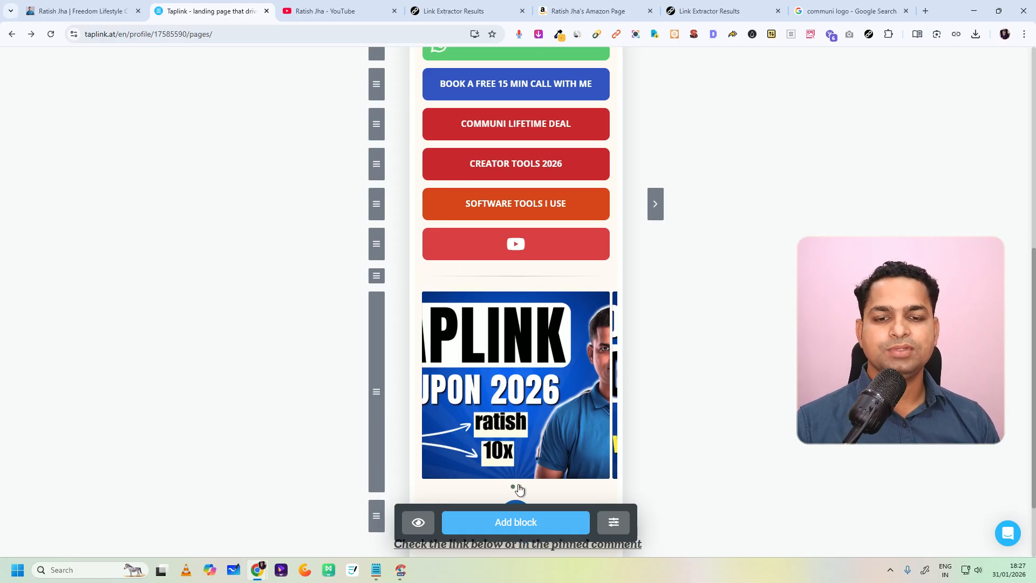
Step: Examine the custom block templates and the FAQ and media-and-text block editors without adding any of them
left_click(519, 521)
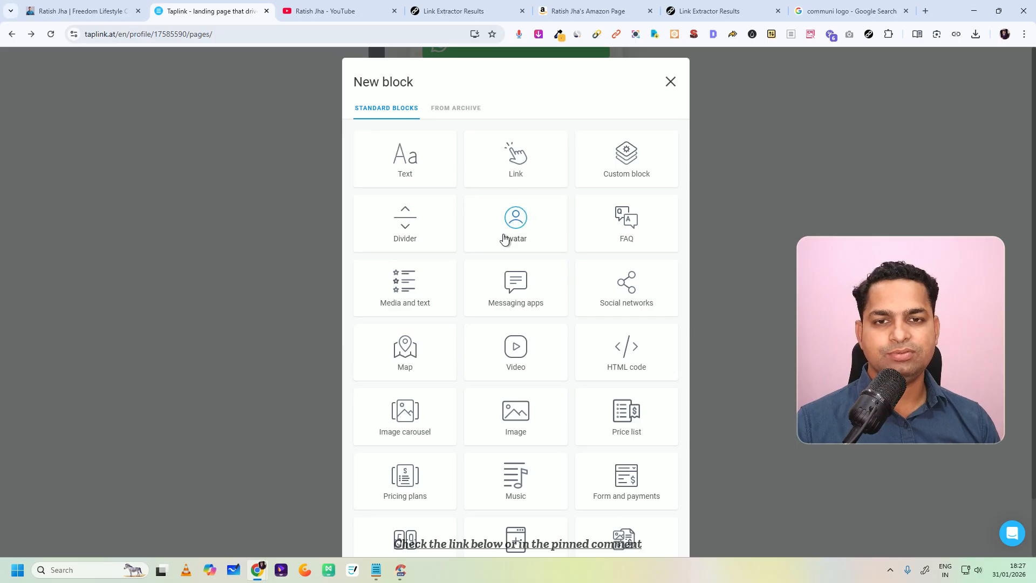
left_click(638, 160)
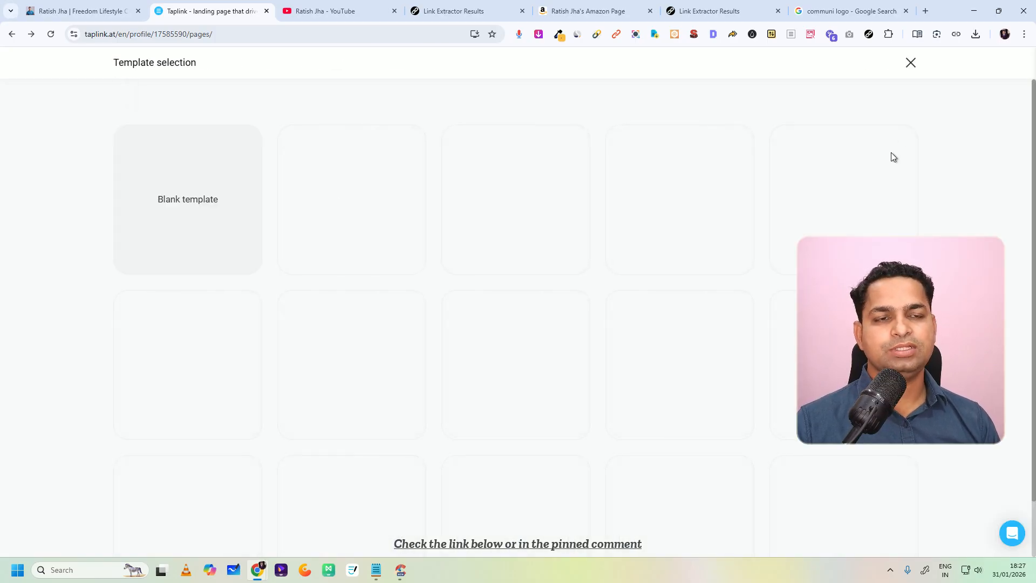
left_click(911, 62)
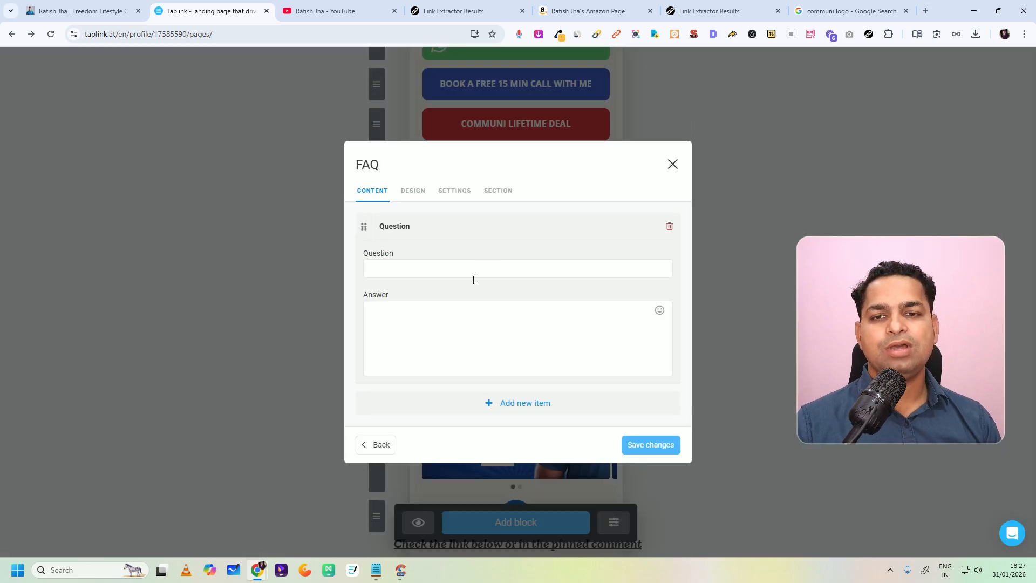
left_click(411, 272)
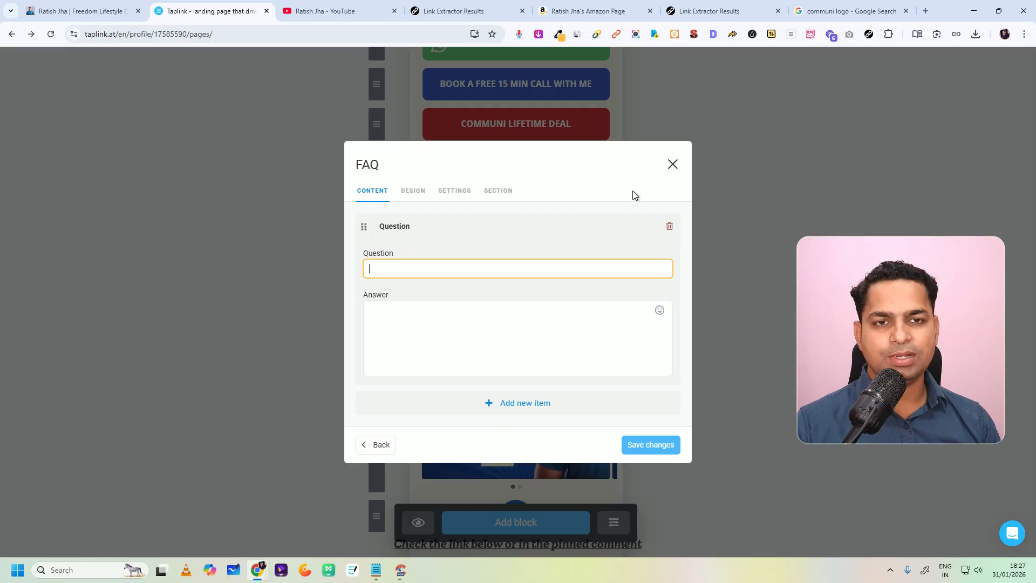
left_click(672, 164)
left_click(504, 521)
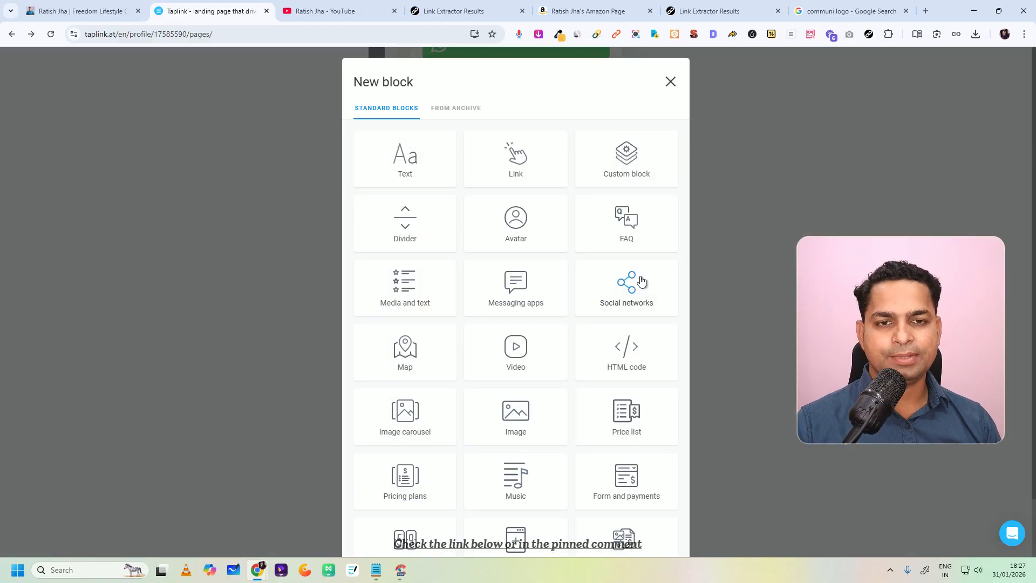
left_click(402, 292)
left_click(673, 227)
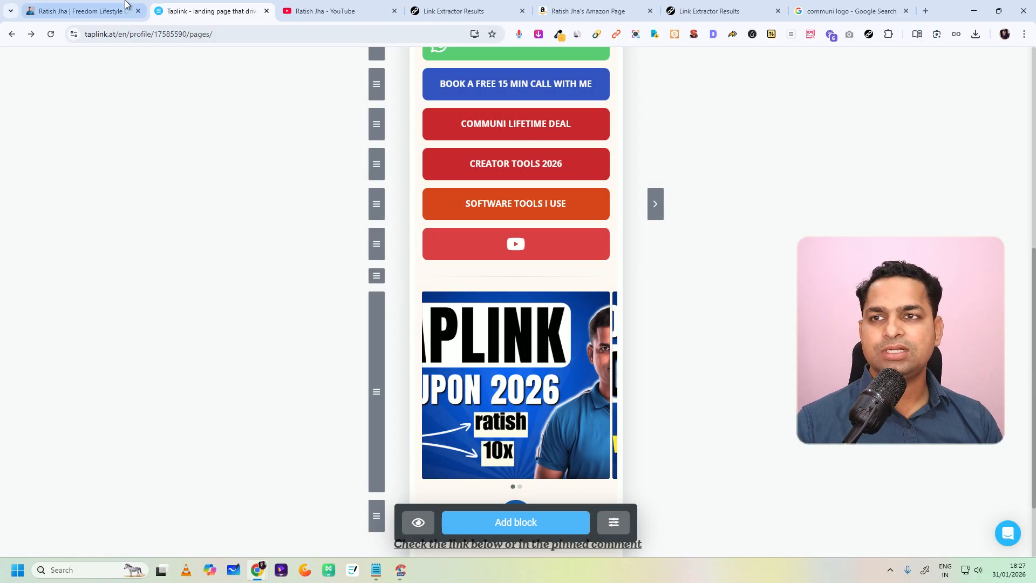
Step: Switch to the finished bio page and view the linked page behind its Best Books I Read button
left_click(125, 4)
scroll(499, 205, "up", 2)
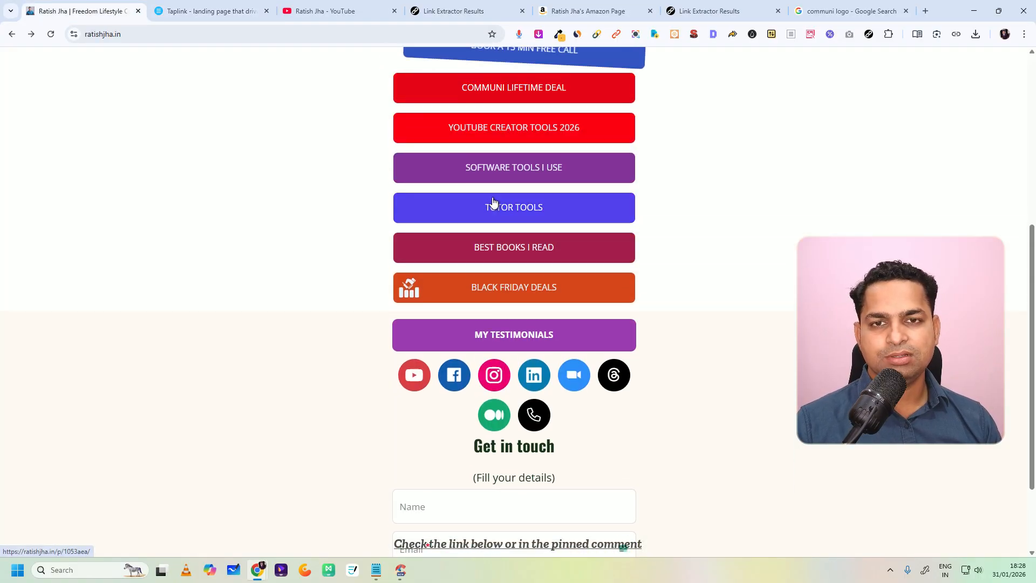
left_click(499, 253)
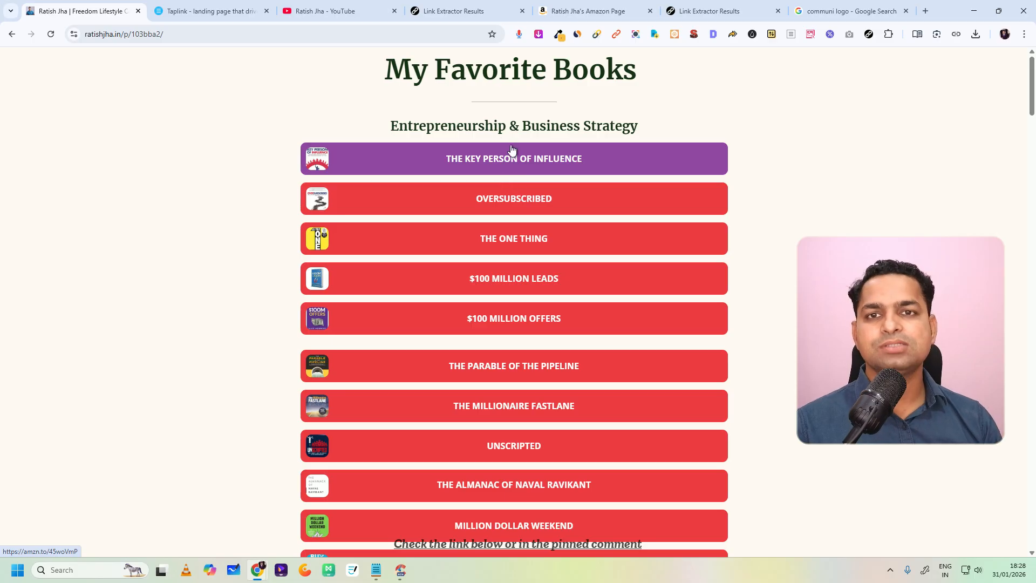
Step: Return to Taplink and add a map block, allowing location access while visiting the site, and save it without a marker
left_click(178, 11)
scroll(526, 314, "down", 2)
left_click(514, 467)
scroll(397, 365, "down", 1)
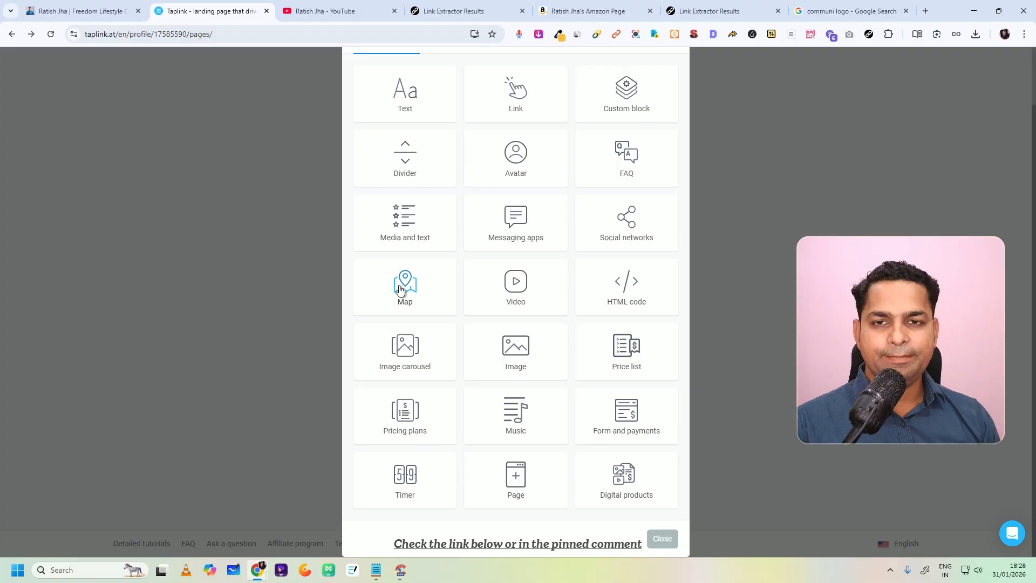
left_click(410, 291)
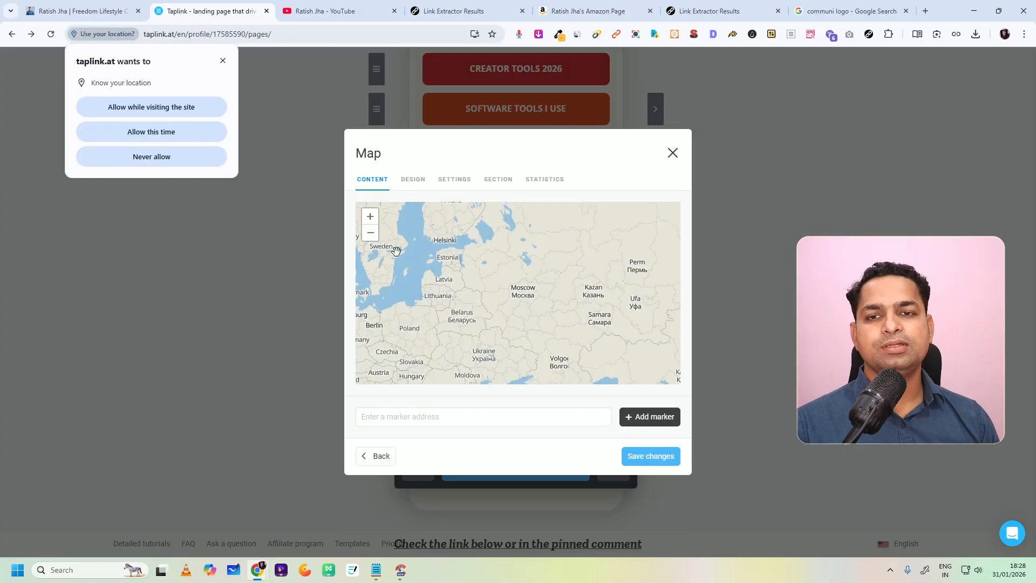
left_click(167, 107)
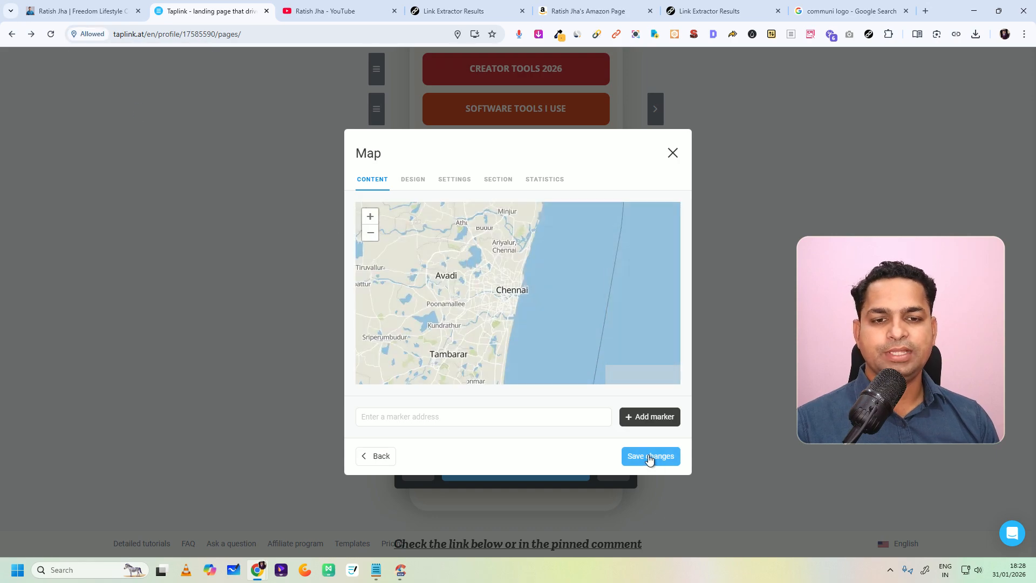
left_click(415, 410)
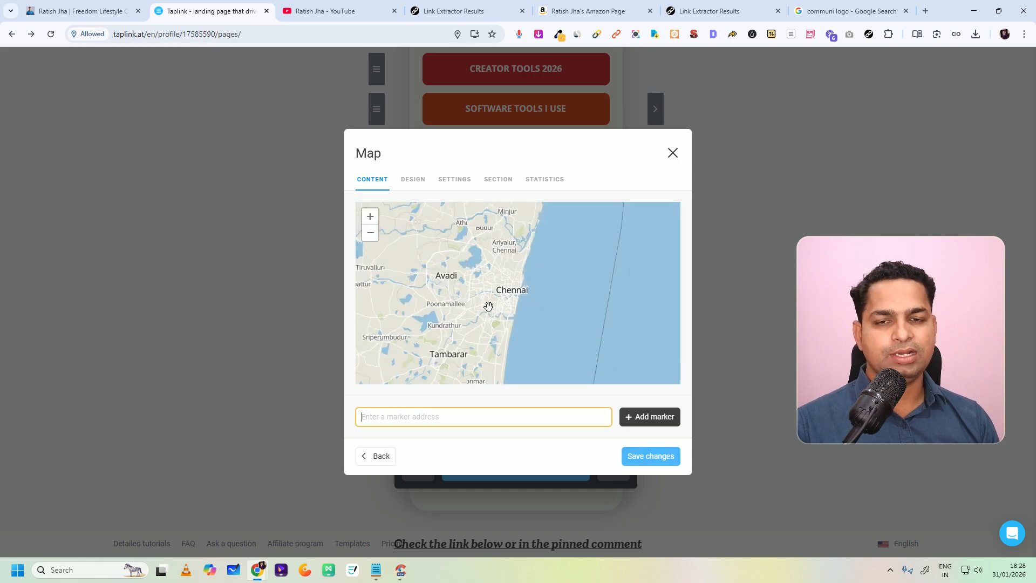
left_click(650, 460)
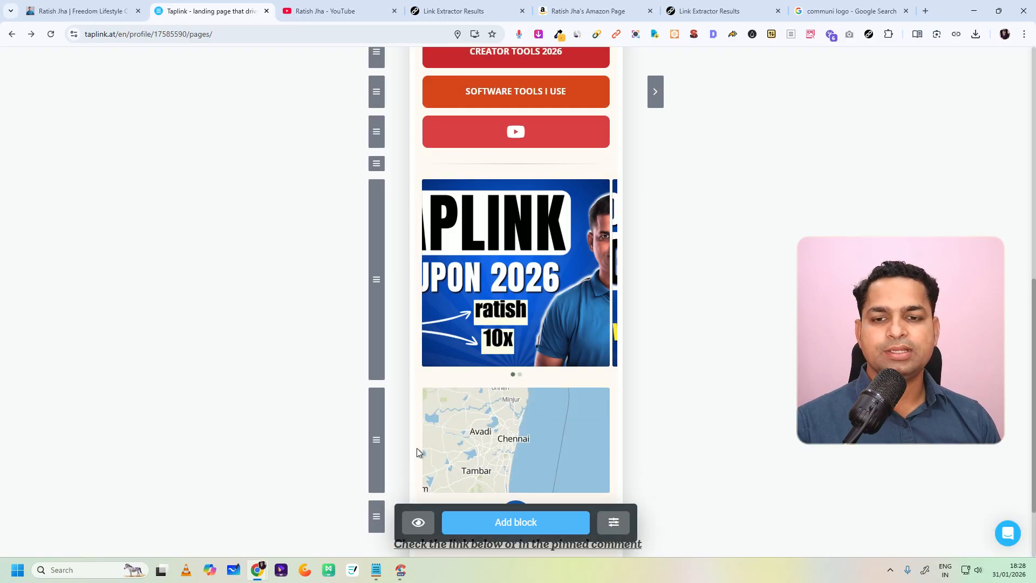
Step: Examine the settings of the video and link block types without adding either block
left_click(502, 516)
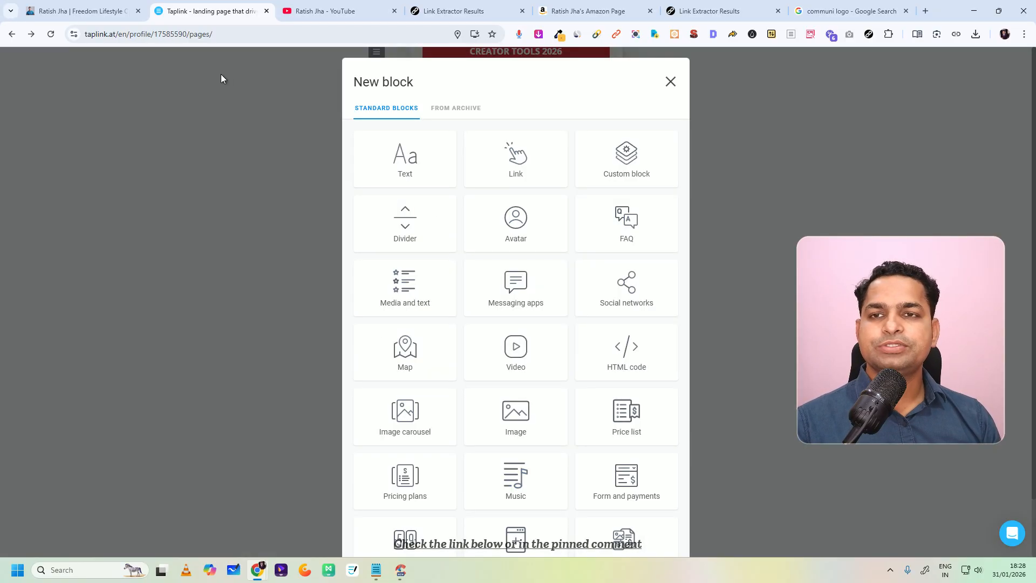
scroll(585, 289, "down", 3)
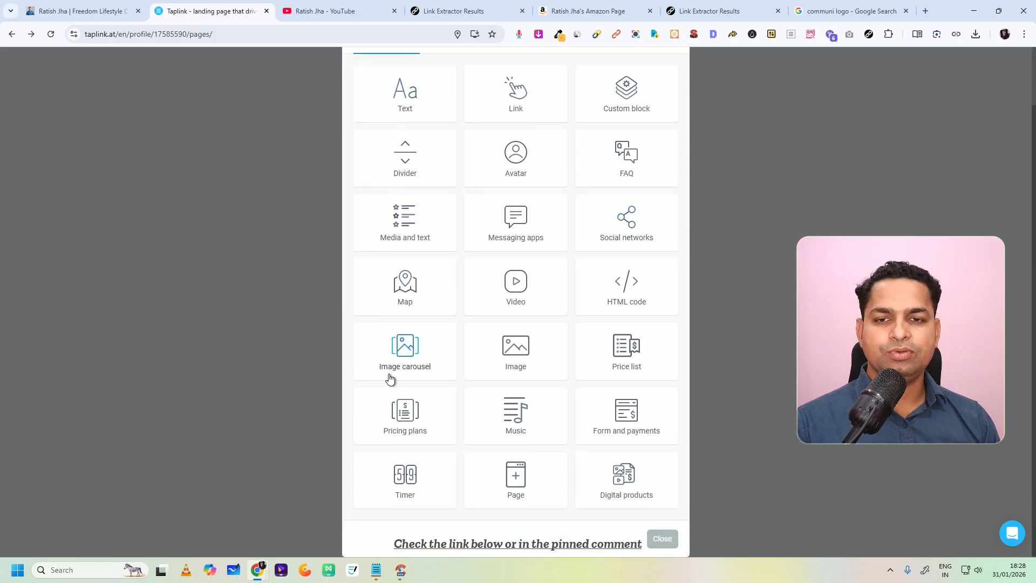
left_click(516, 298)
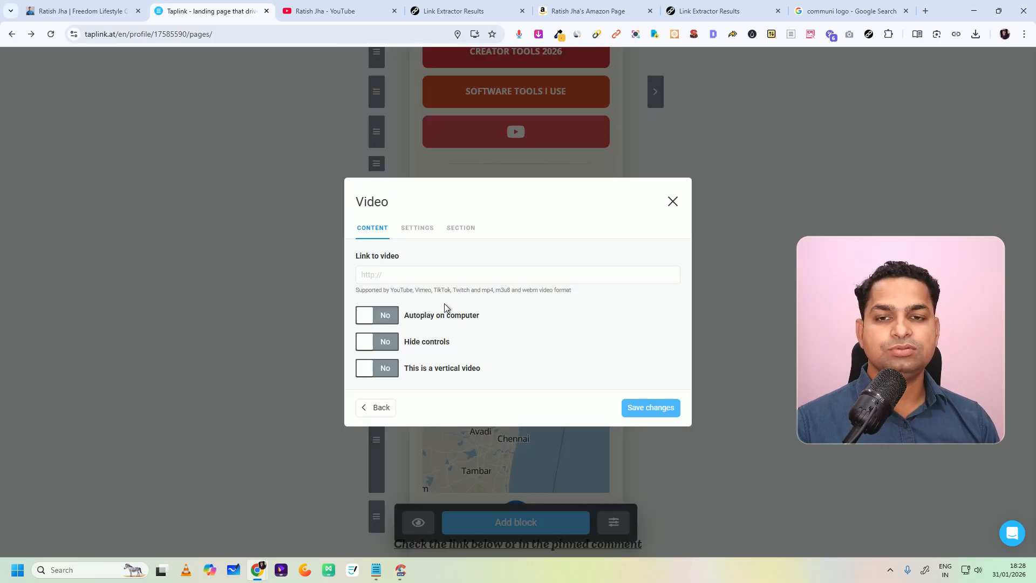
left_click(673, 202)
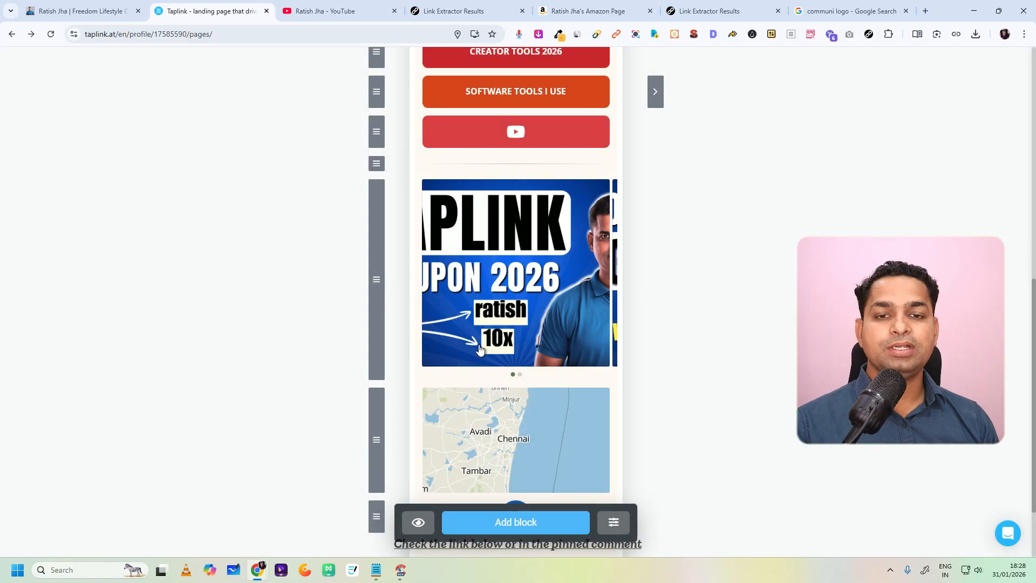
scroll(462, 285, "up", 5)
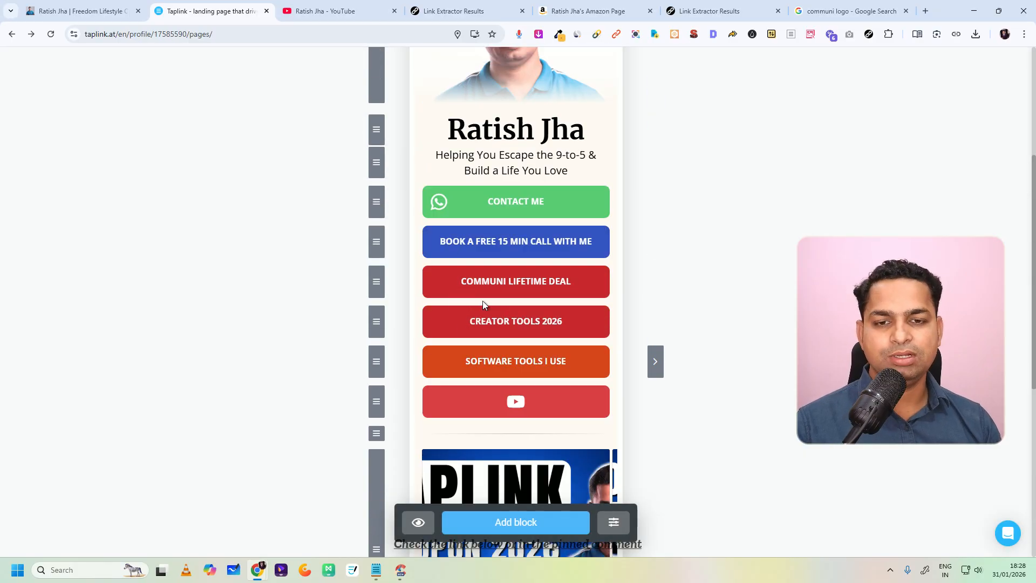
scroll(485, 324, "down", 6)
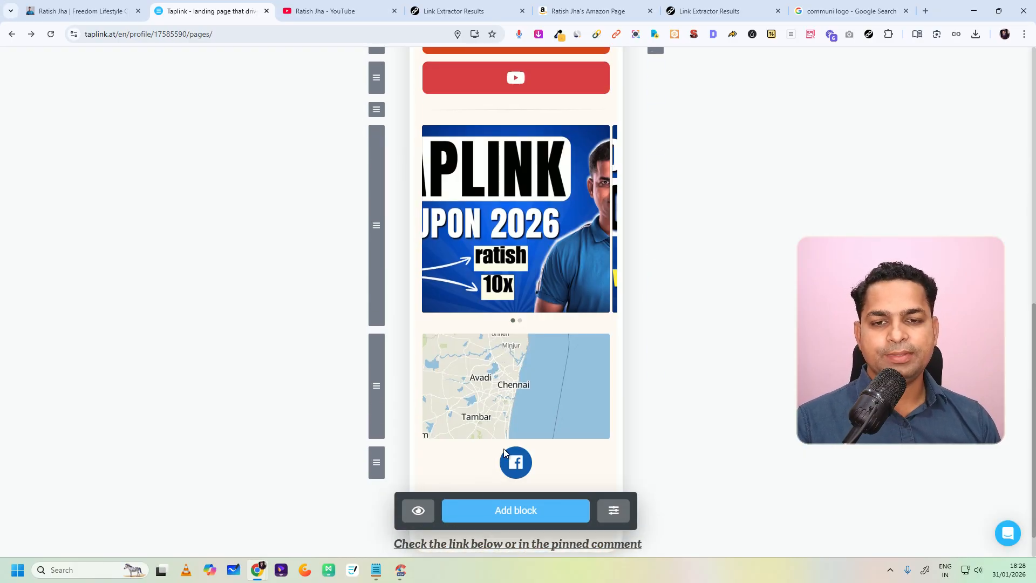
left_click(506, 518)
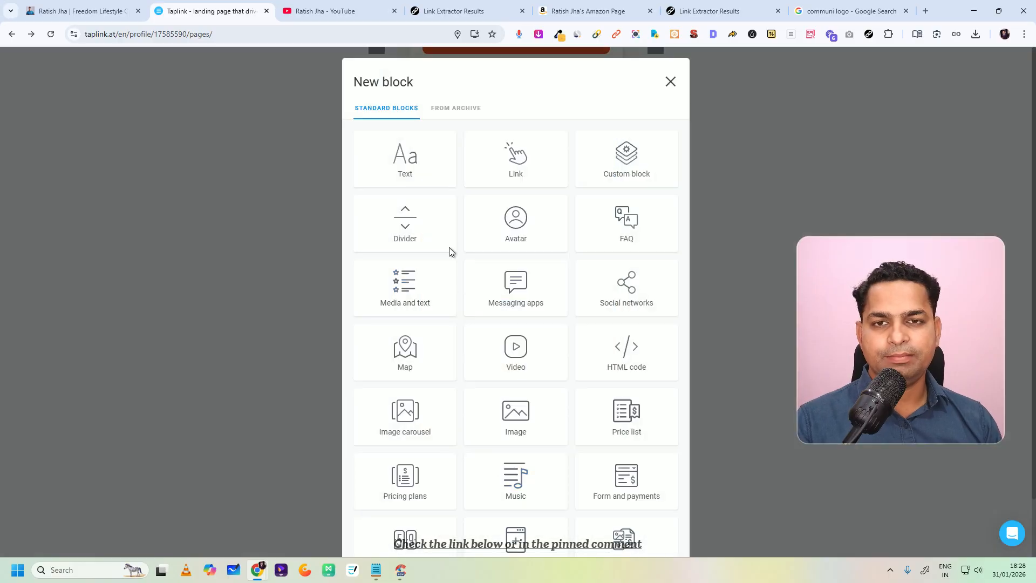
left_click(523, 170)
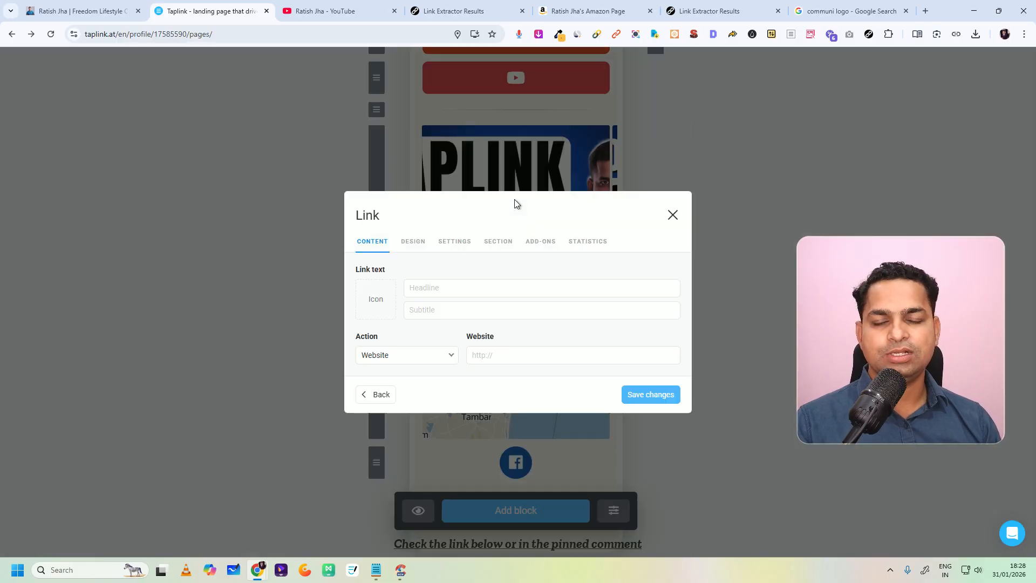
left_click(673, 214)
Step: Add a page block that creates a new page titled My Testimonials, save it, and open that page for editing
left_click(506, 519)
scroll(534, 388, "down", 1)
left_click(513, 483)
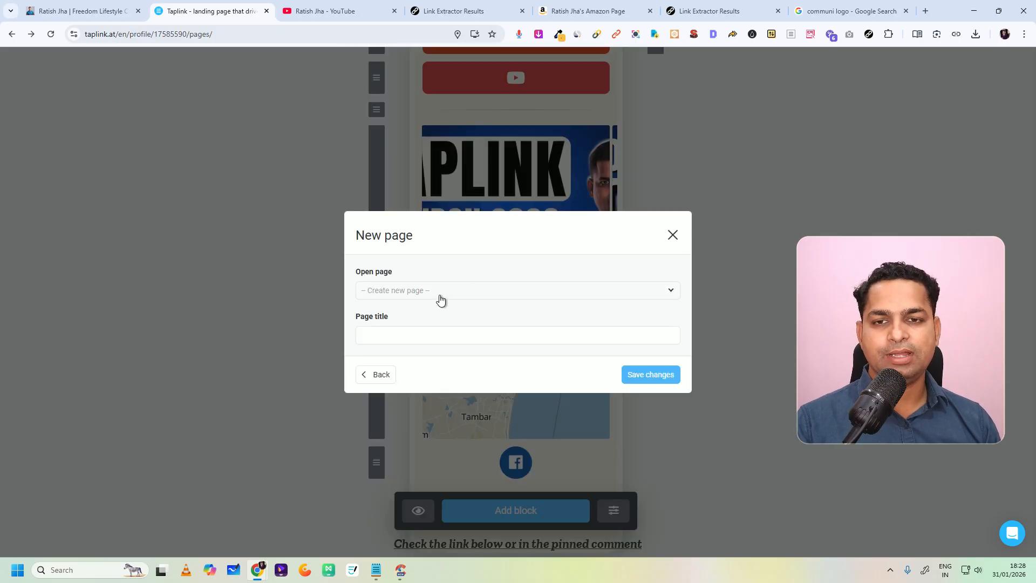
left_click(440, 302)
left_click(397, 306)
left_click(425, 337)
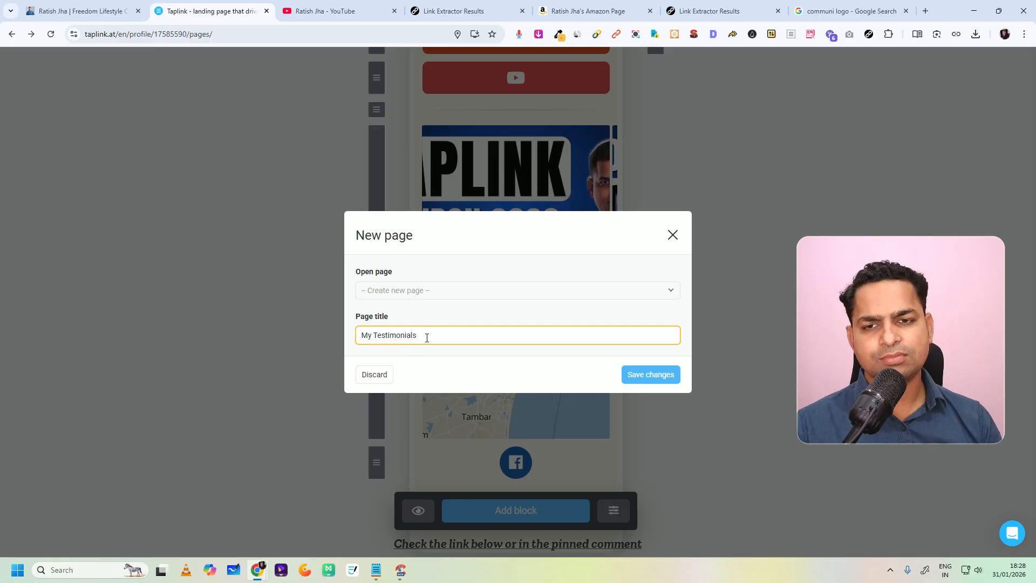
left_click(646, 380)
scroll(535, 447, "down", 2)
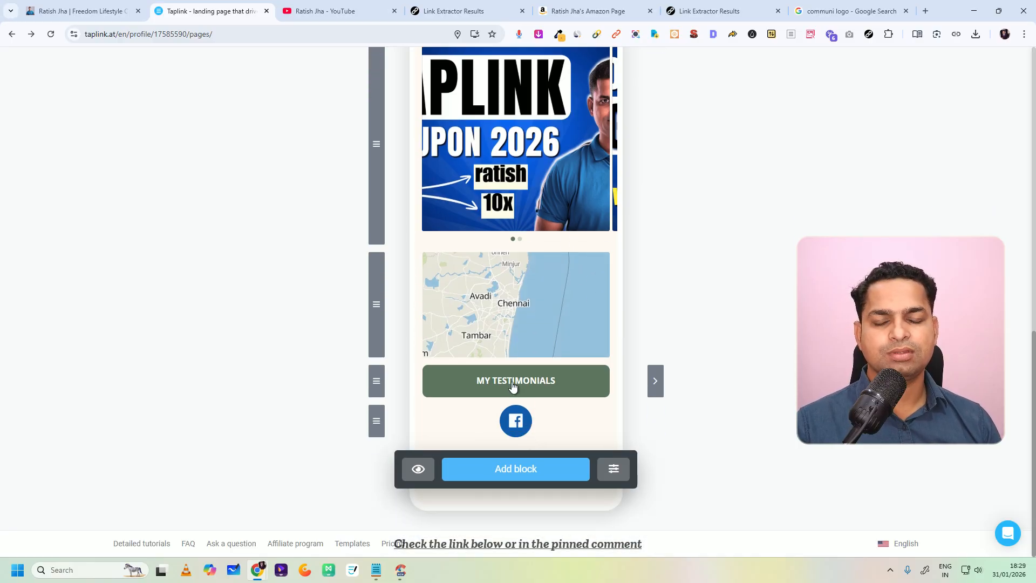
left_click(655, 381)
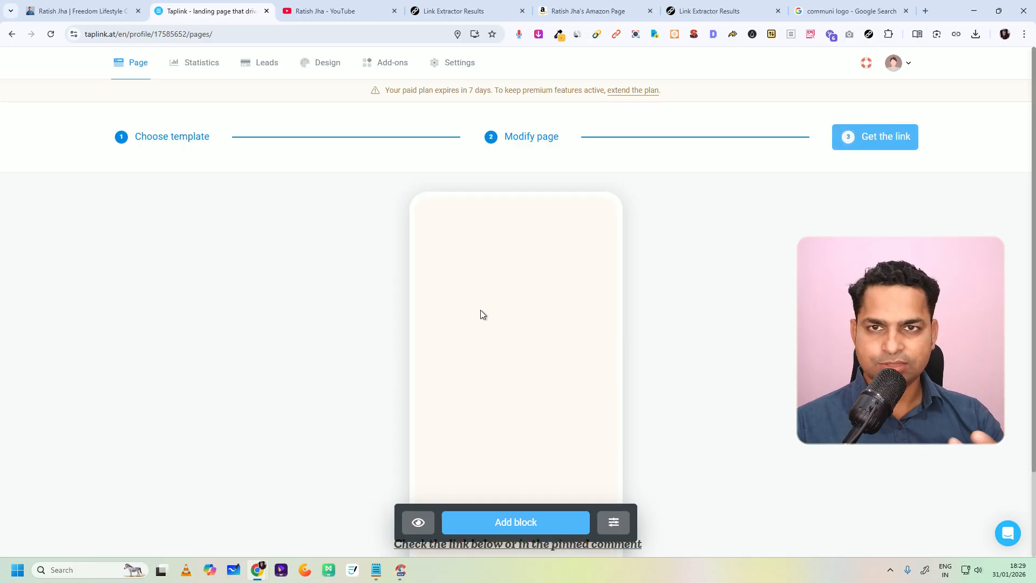
Step: Switch to the finished bio page and examine the embedded videos on its My Testimonials page
left_click(324, 11)
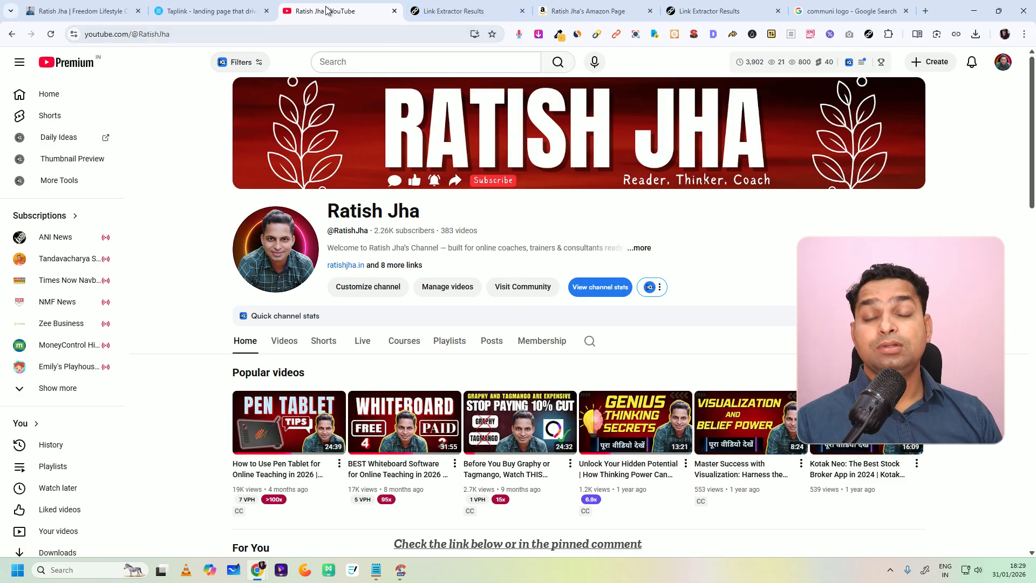
left_click(465, 10)
left_click(178, 11)
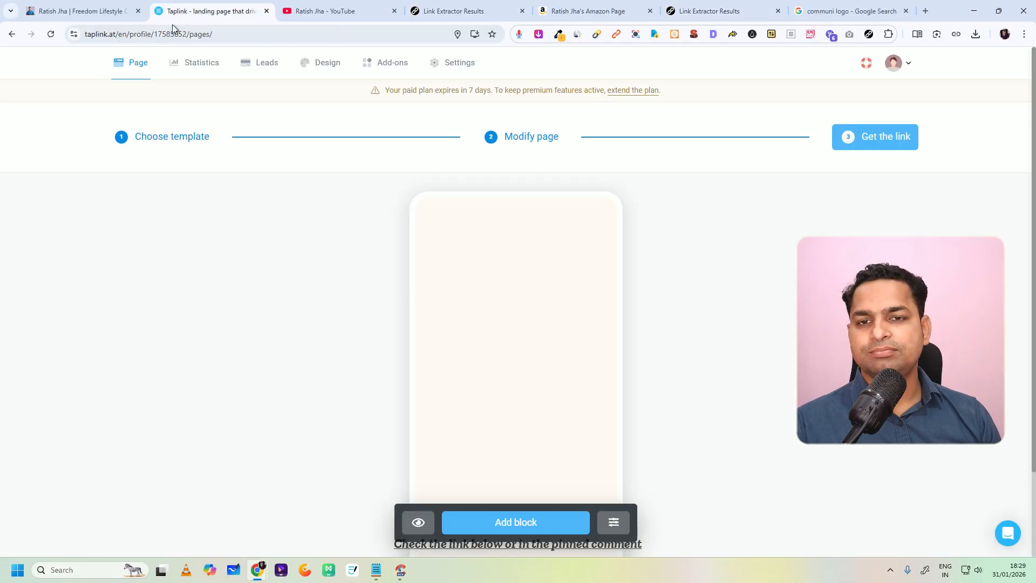
left_click(81, 11)
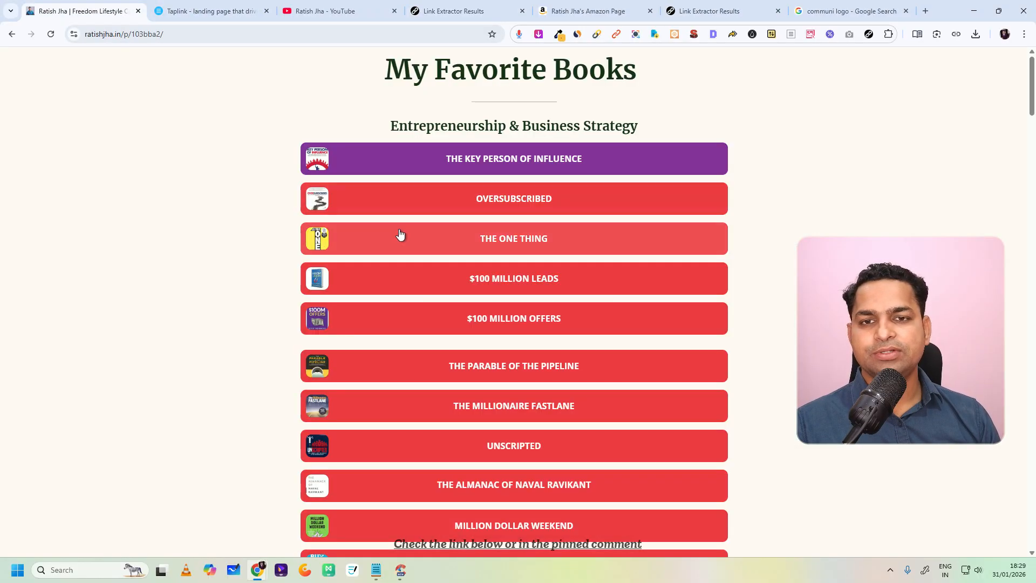
left_click(13, 35)
left_click(488, 337)
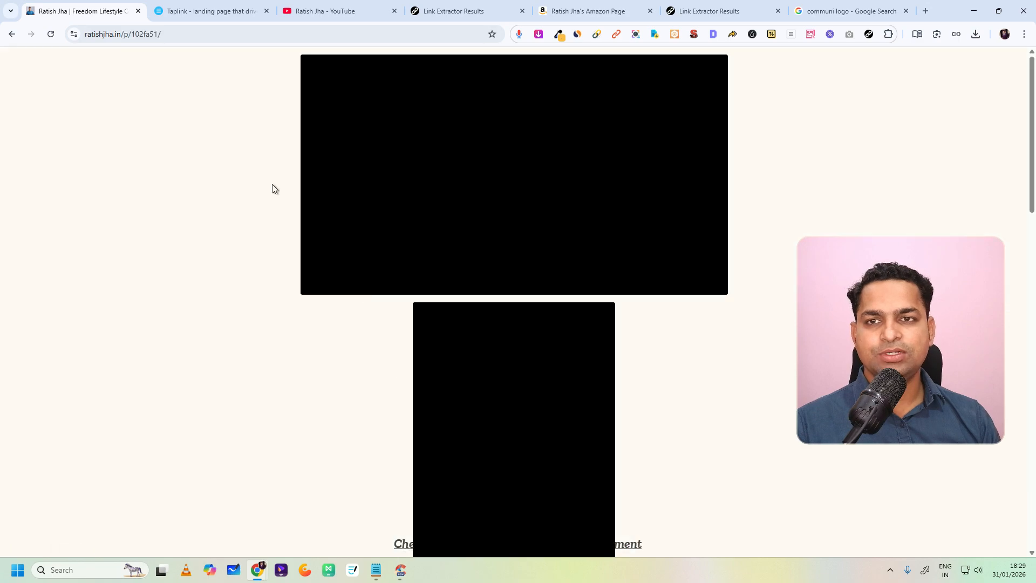
scroll(600, 379, "down", 6)
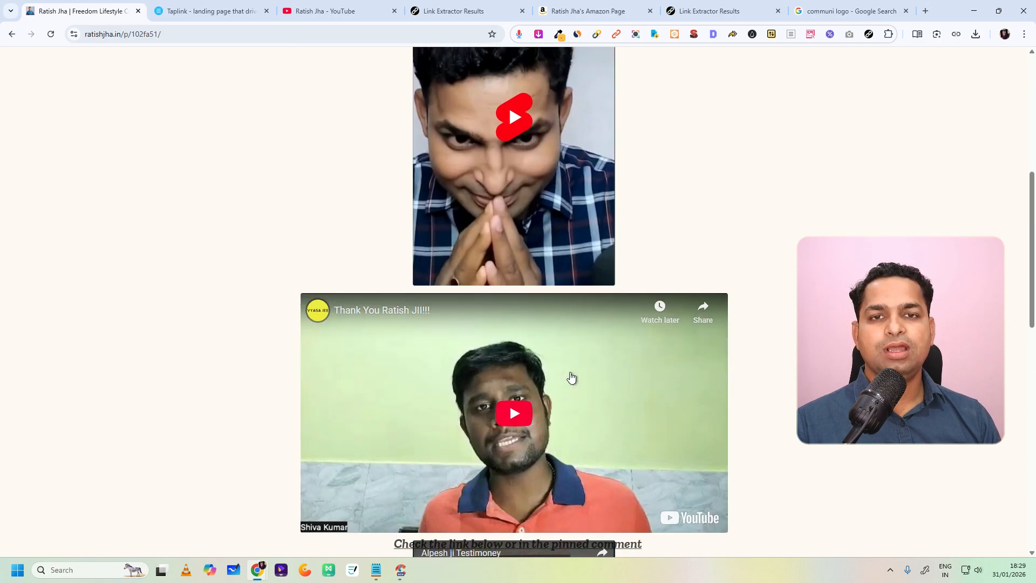
Step: Try to extract all links from the finished My Testimonials page with Link Extractor
scroll(571, 377, "up", 7)
left_click(868, 34)
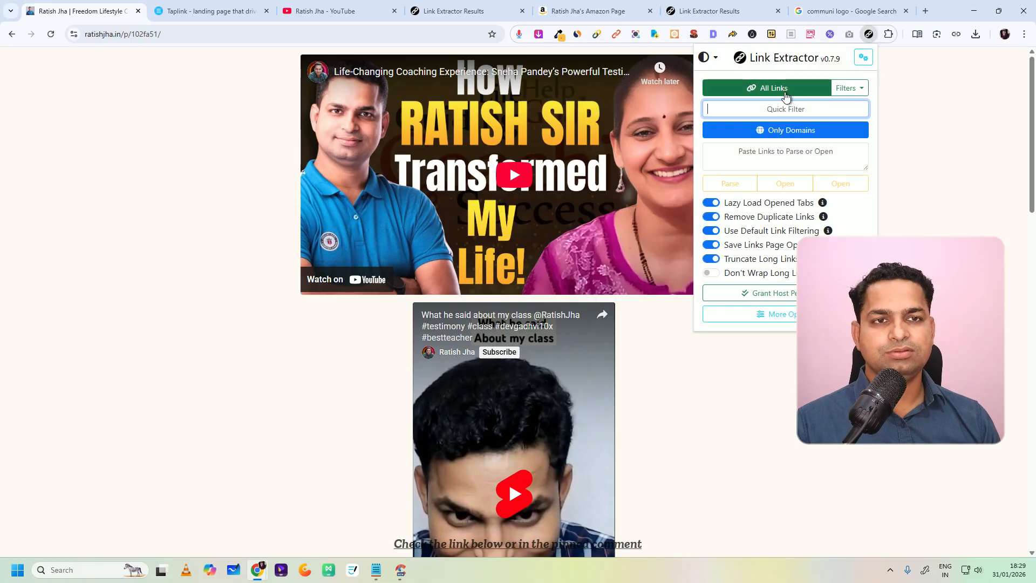
left_click(785, 92)
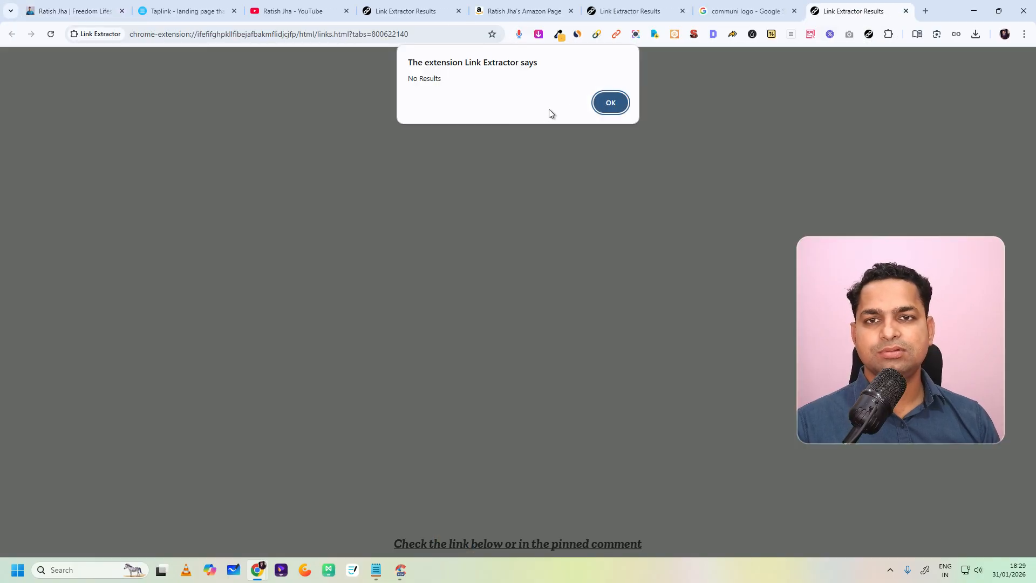
left_click(609, 102)
left_click(81, 10)
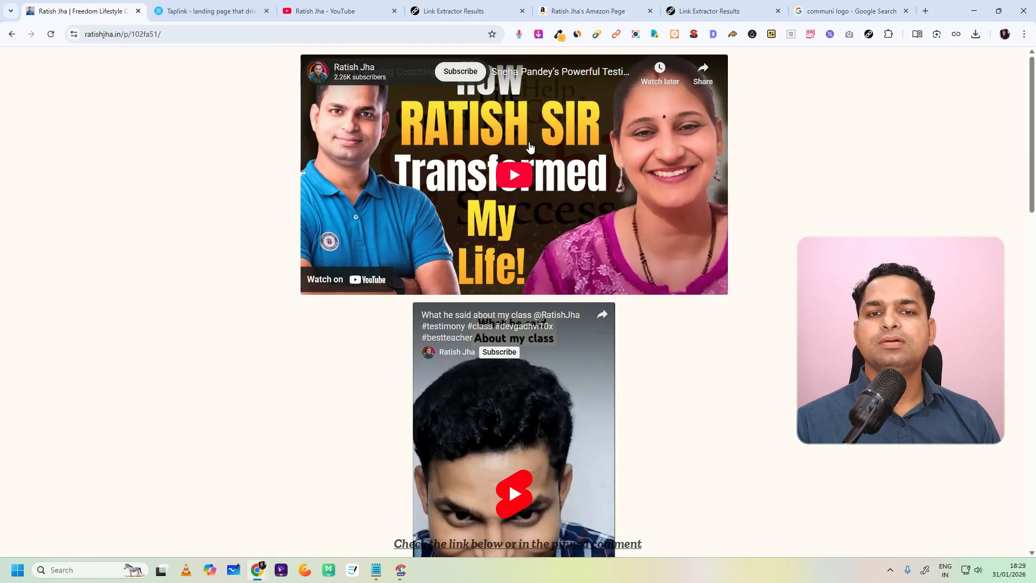
left_click(866, 35)
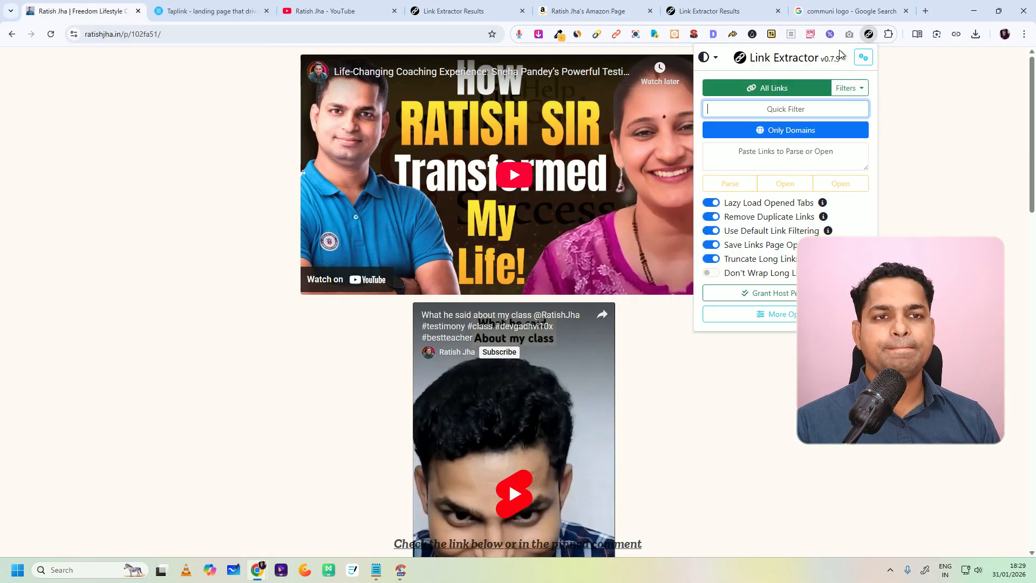
left_click(788, 90)
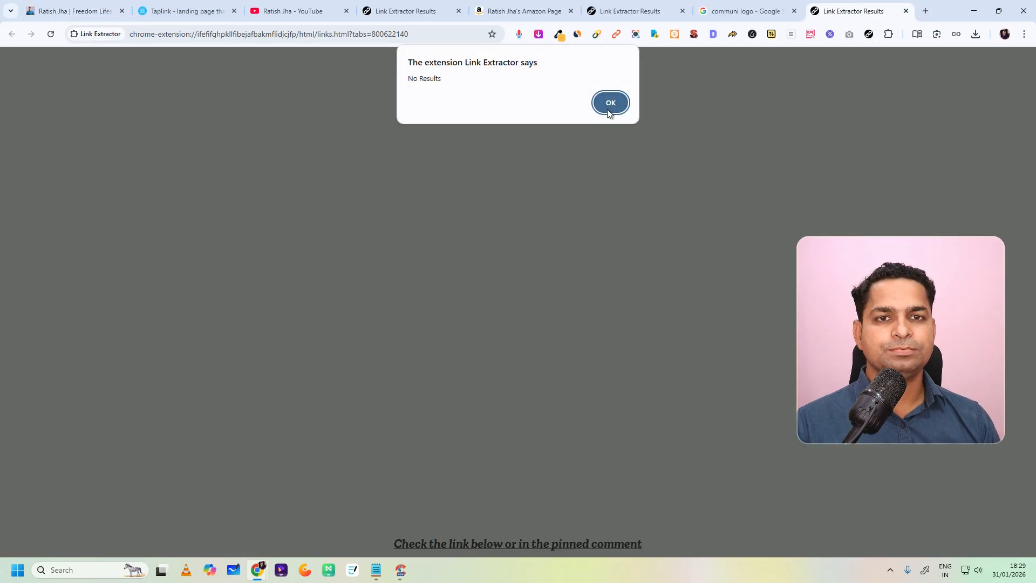
Step: Dismiss the extension's message and copy the URL of the first testimonial video on the finished bio page
left_click(608, 102)
left_click(125, 7)
left_click(205, 10)
left_click(305, 9)
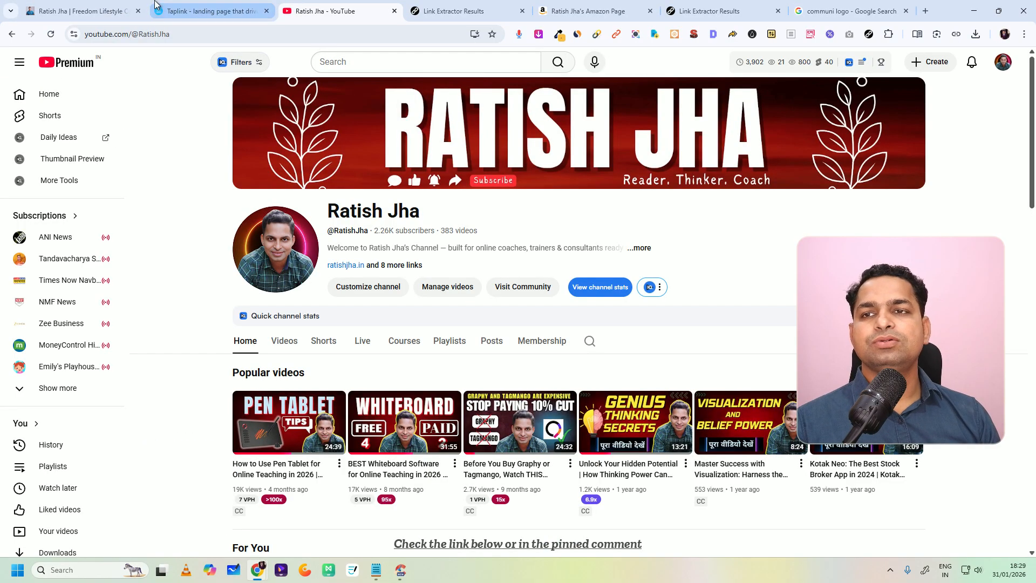
left_click(116, 10)
right_click(498, 165)
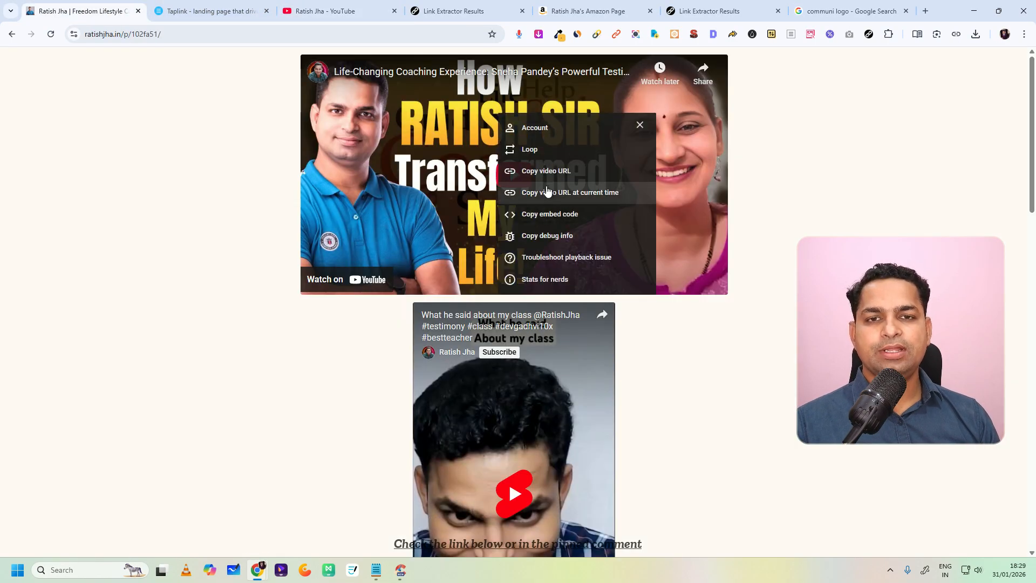
left_click(542, 172)
left_click(325, 11)
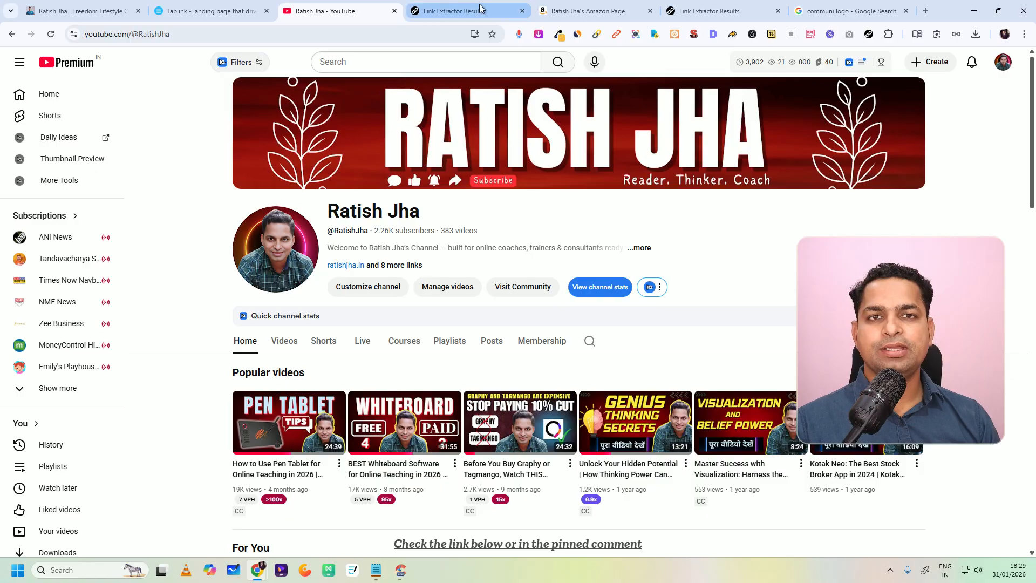
left_click(258, 6)
left_click(529, 522)
left_click(534, 359)
left_click(397, 274)
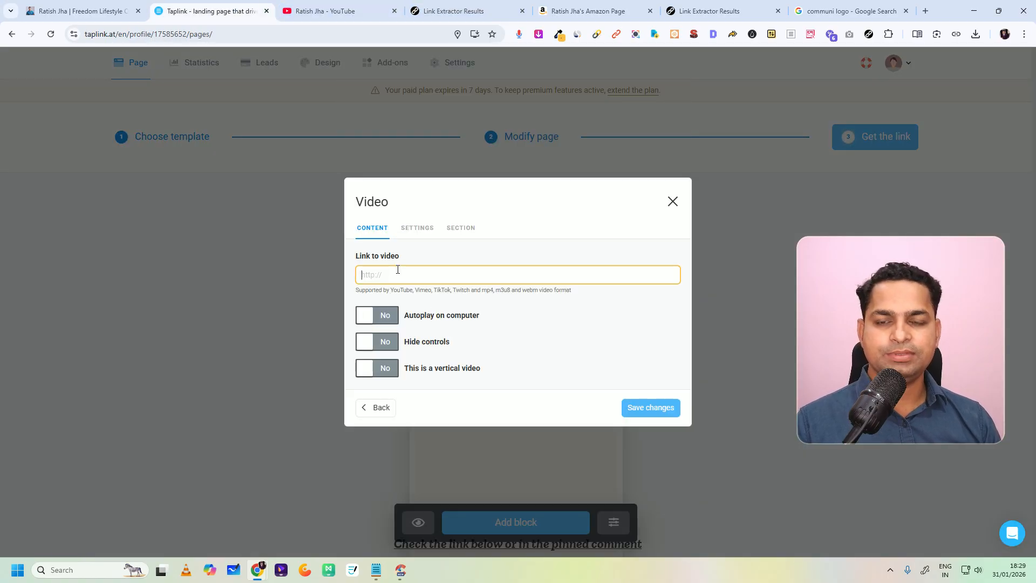
key("ctrl+v")
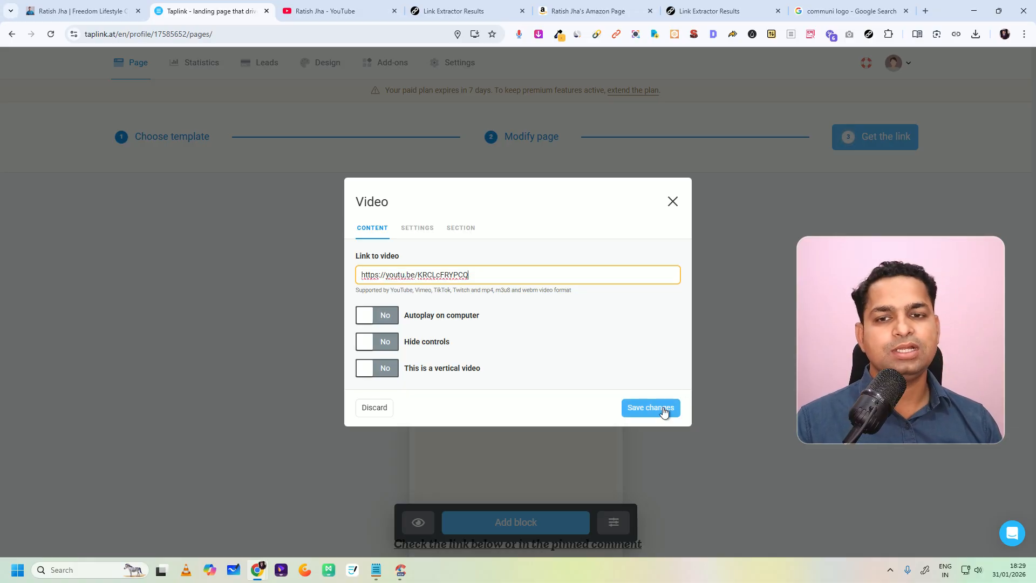
left_click(664, 409)
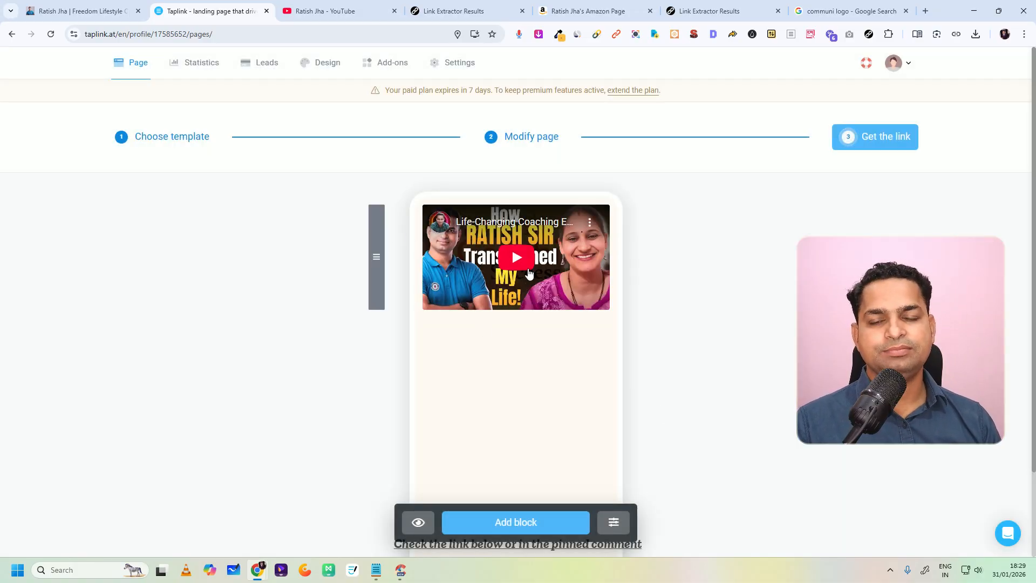
Step: Start another video block and copy the URL of the second testimonial, the vertical short, from the finished bio page
left_click(527, 375)
left_click(330, 10)
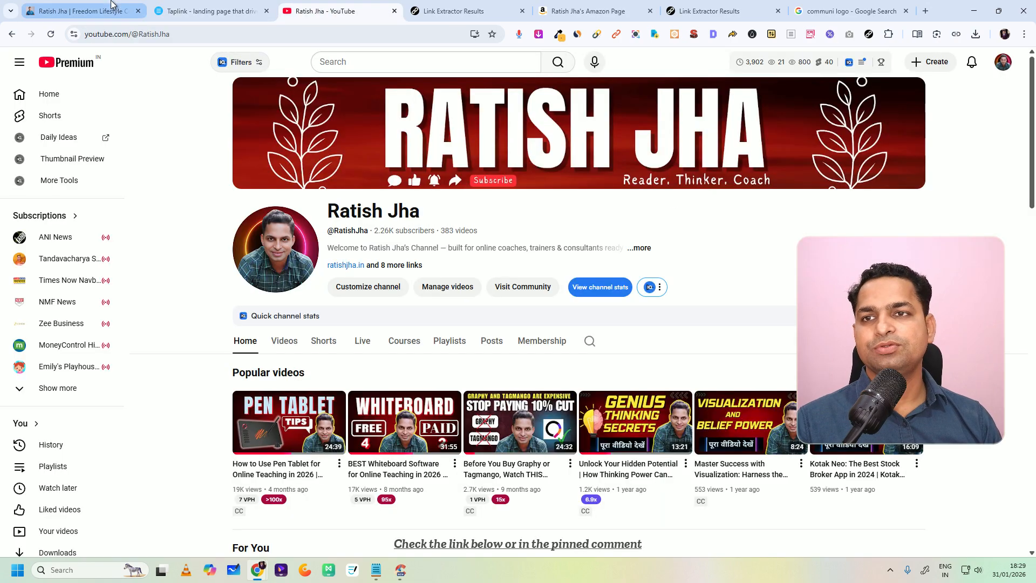
left_click(81, 11)
right_click(512, 407)
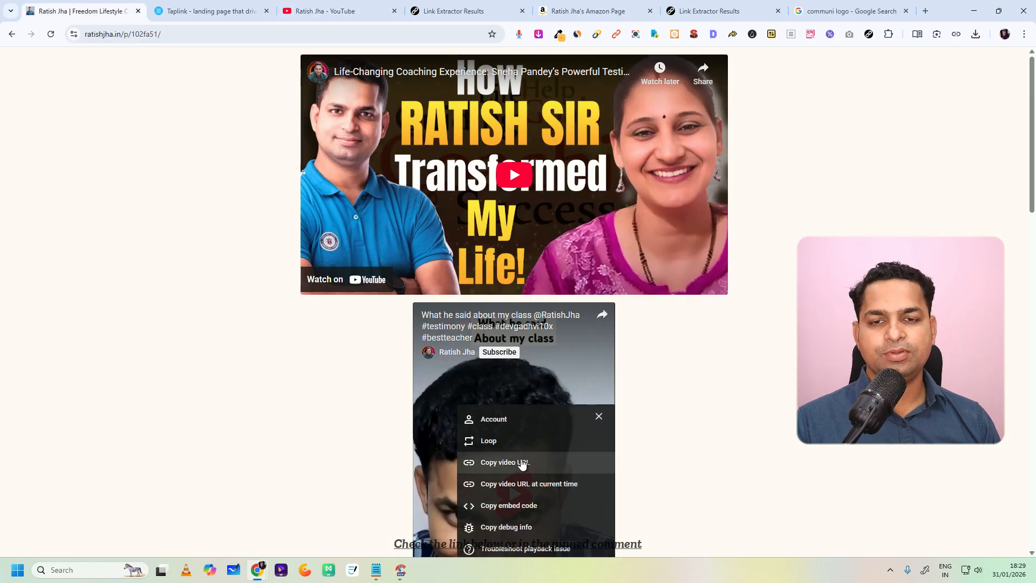
left_click(518, 462)
left_click(220, 10)
left_click(391, 275)
key("ctrl+v")
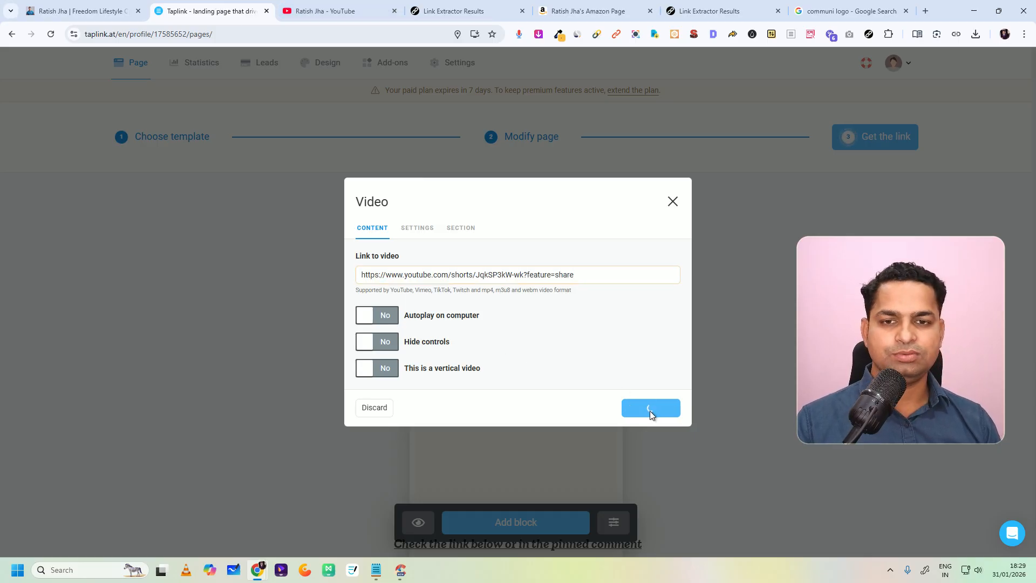
left_click(650, 409)
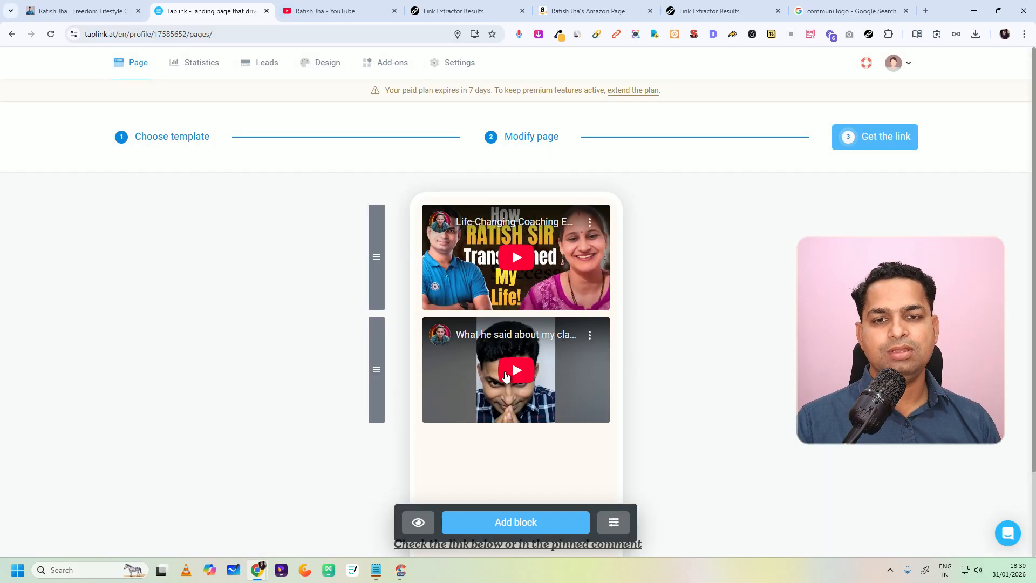
Step: Switch to the finished bio page and copy the URL of its third testimonial video
scroll(471, 361, "down", 2)
left_click(145, 7)
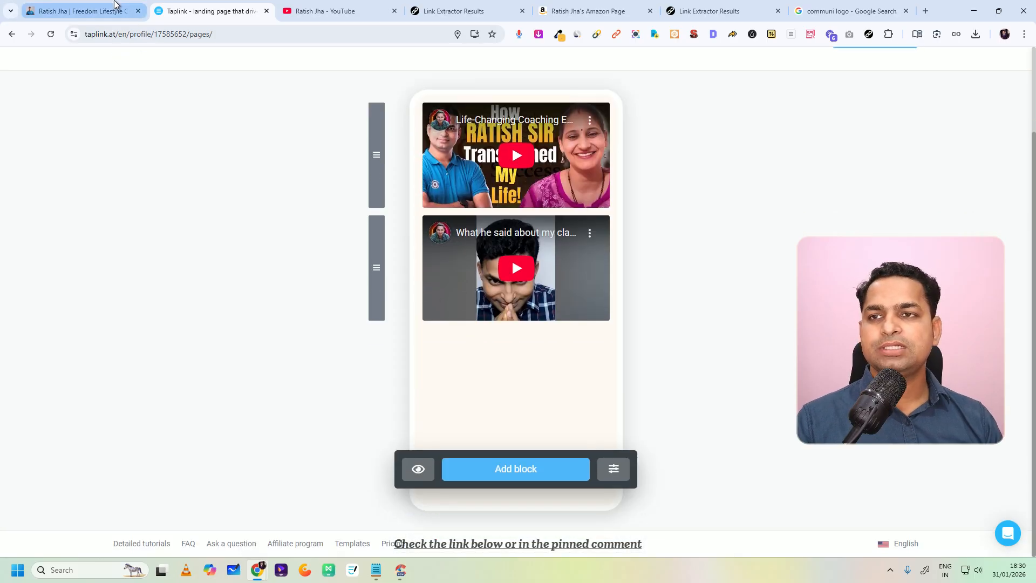
scroll(492, 305, "down", 8)
right_click(493, 305)
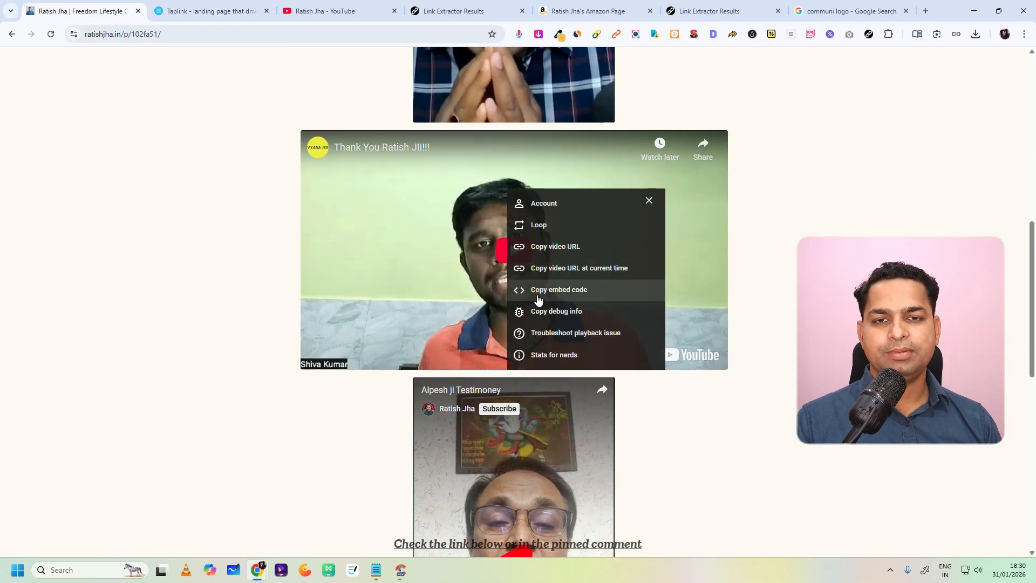
left_click(536, 246)
Step: Add a third video block to the Taplink My Testimonials page using the copied video URL and save it
left_click(205, 11)
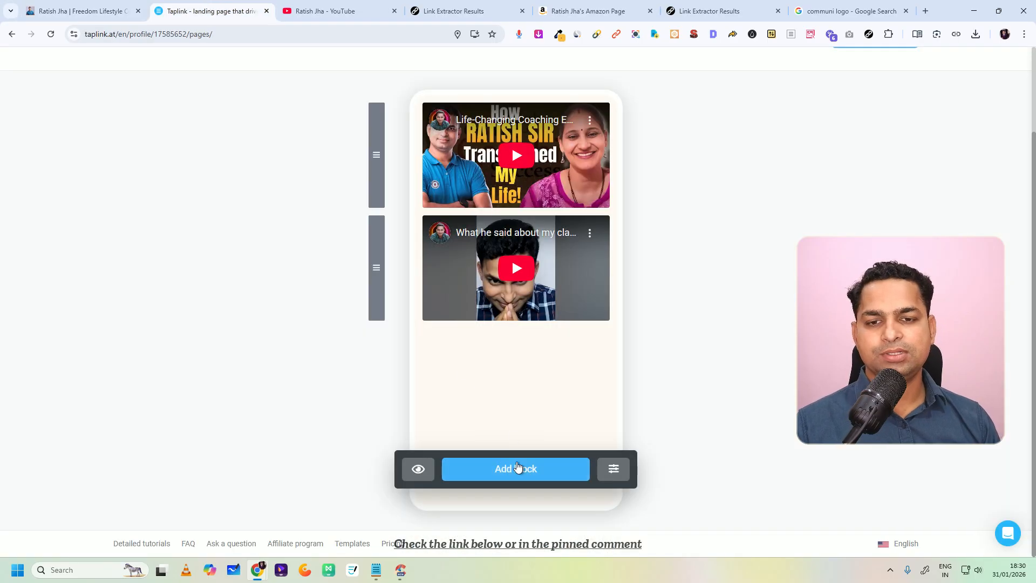
left_click(514, 468)
left_click(512, 356)
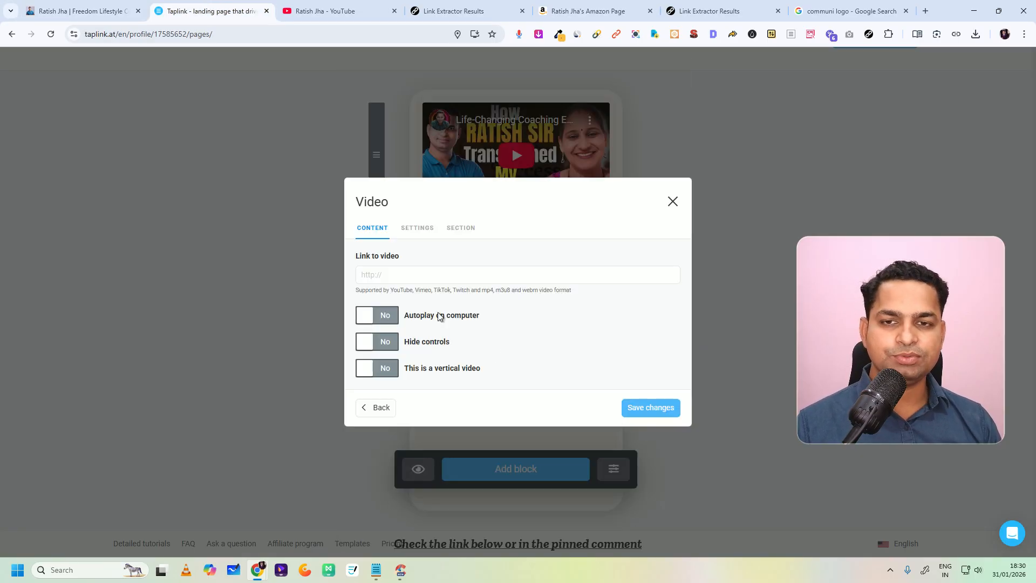
left_click(416, 275)
key("ctrl+v")
left_click(650, 408)
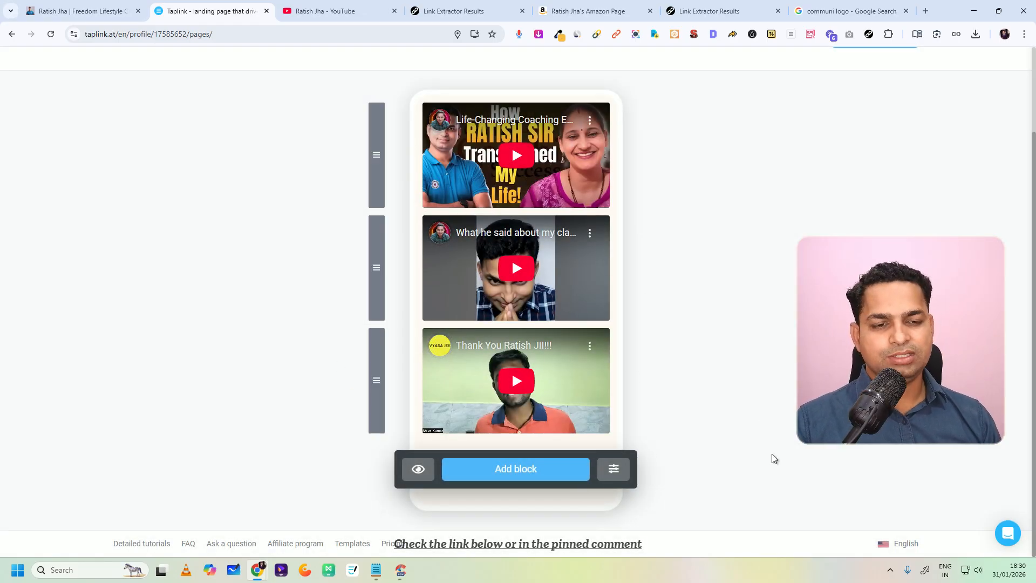
Step: Return to the main Taplink page and move the My Testimonials block directly below Software Tools I Use
scroll(684, 324, "up", 2)
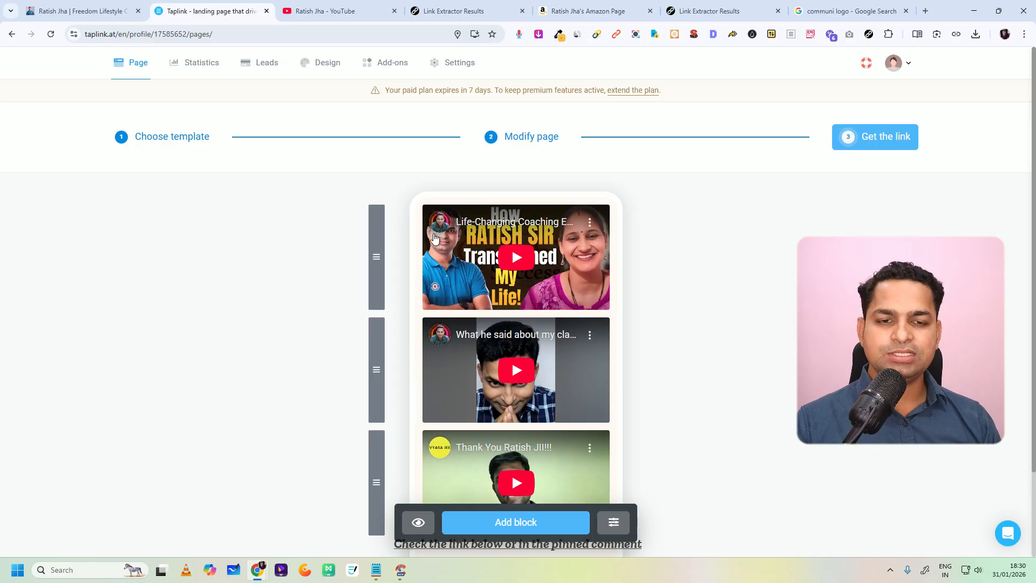
left_click(12, 35)
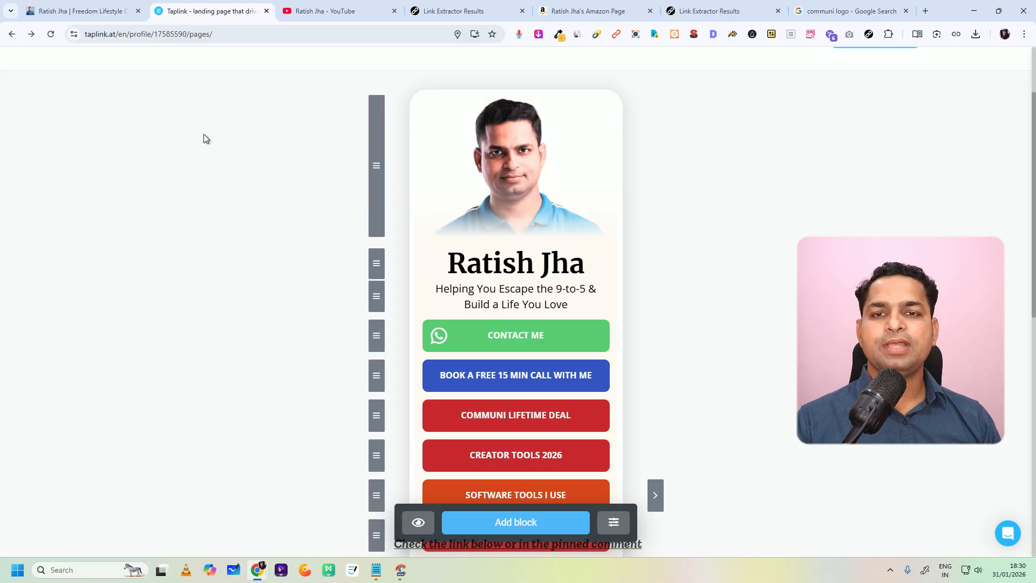
scroll(545, 259, "down", 5)
scroll(515, 323, "down", 4)
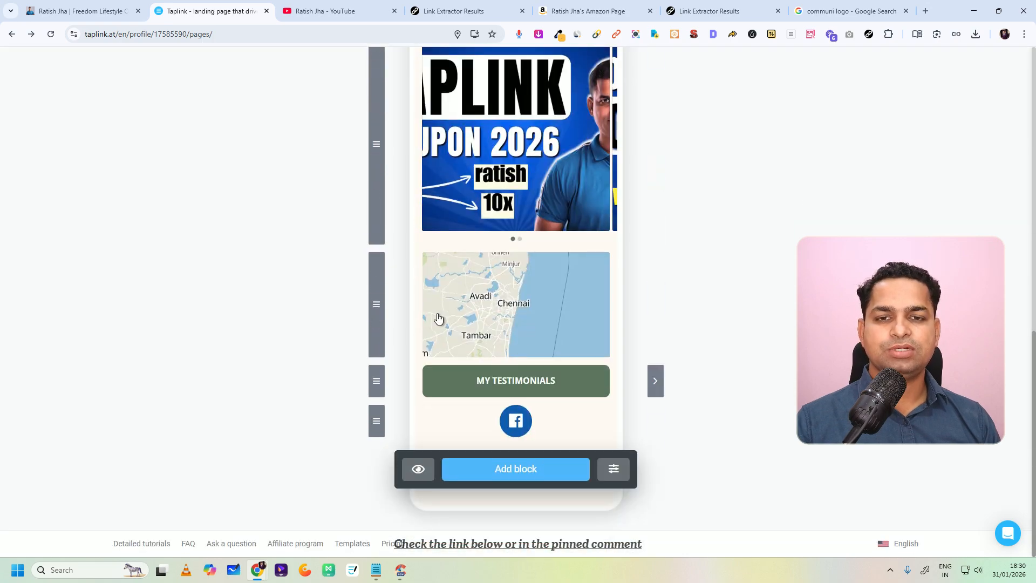
left_click_drag(377, 380, 381, 100)
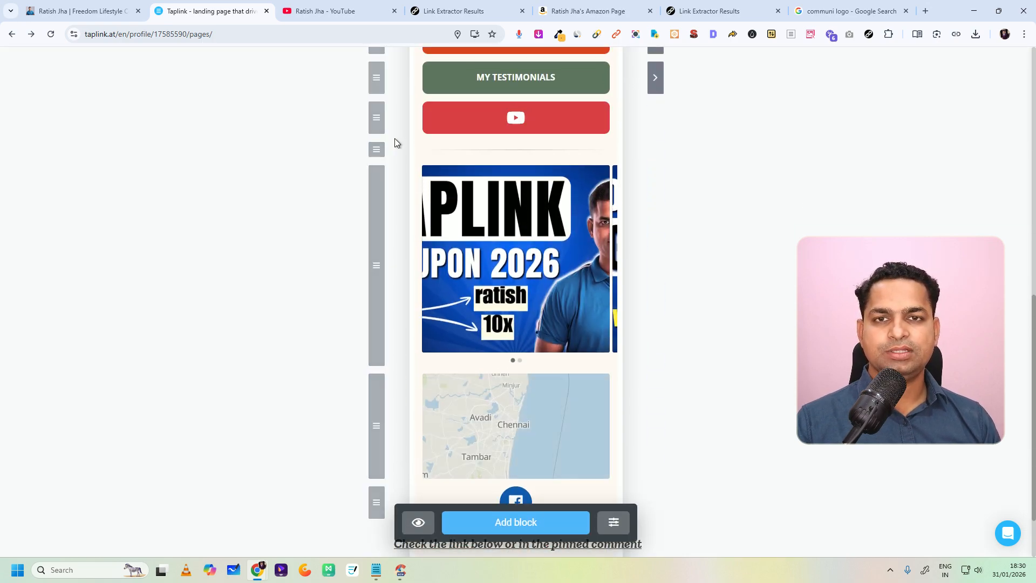
Step: Open the My Testimonials link block's design settings and set its border color to the purple from the color history
scroll(612, 129, "up", 3)
left_click(554, 238)
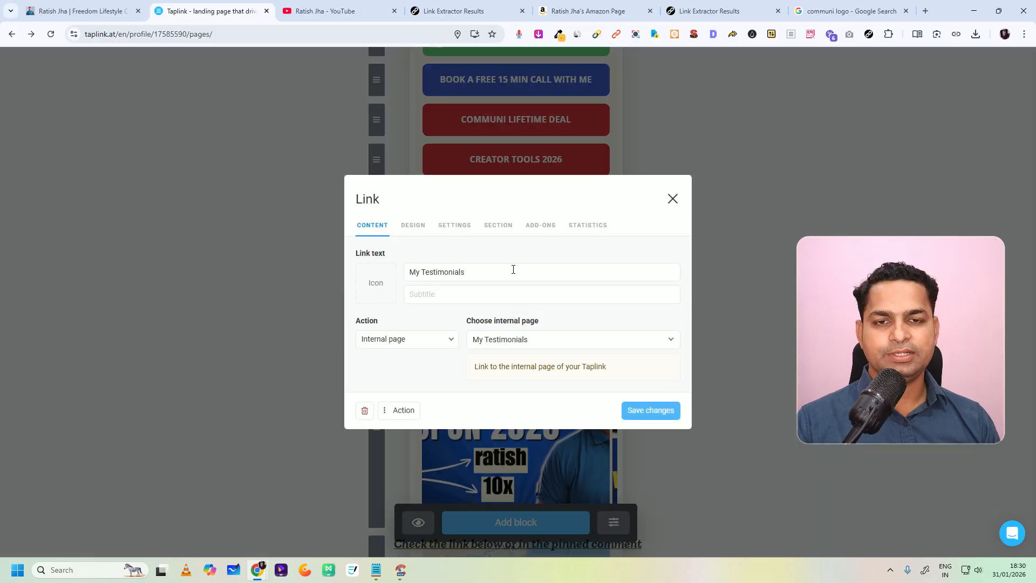
left_click(413, 227)
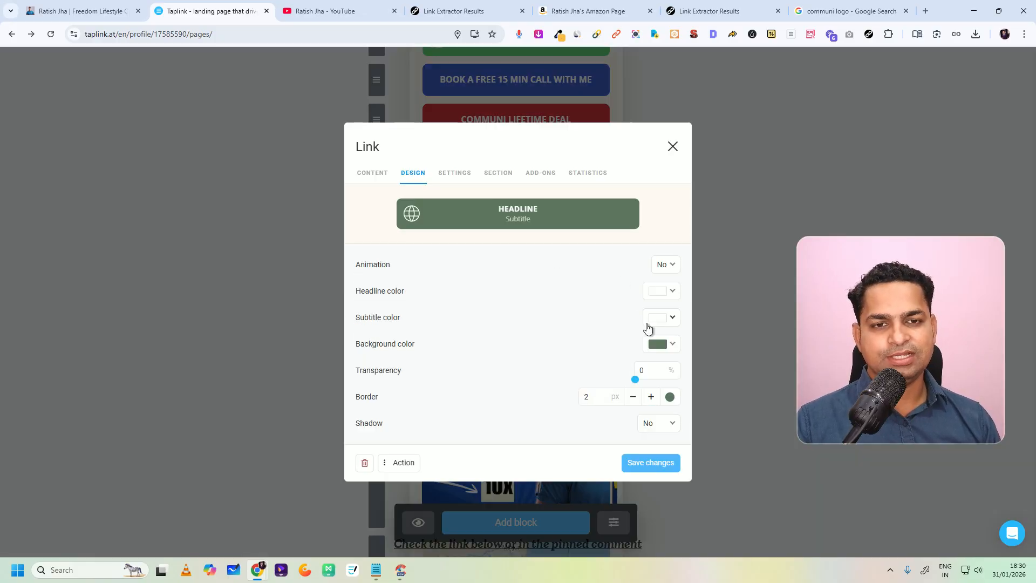
left_click(661, 343)
scroll(575, 270, "down", 5)
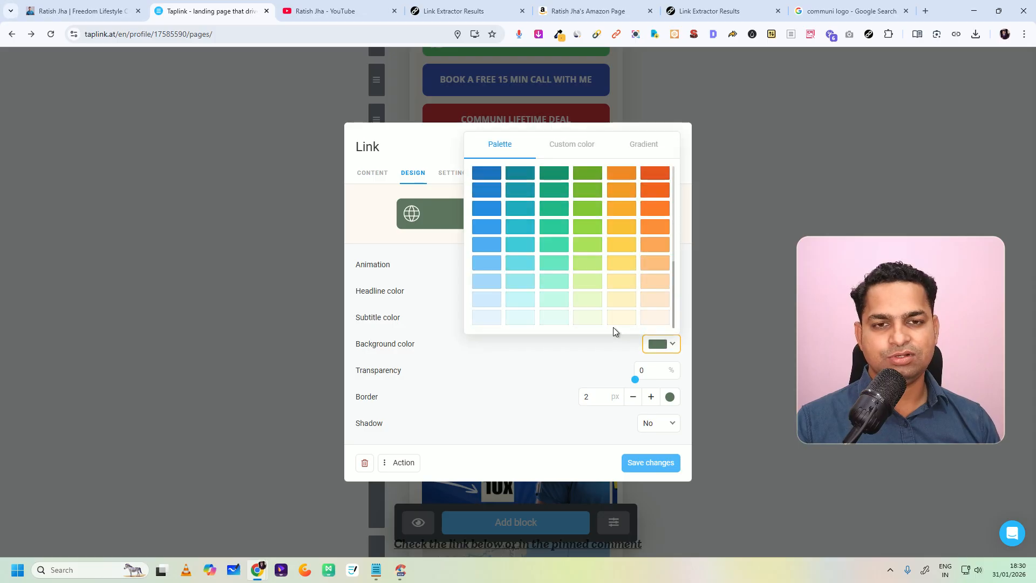
left_click(670, 397)
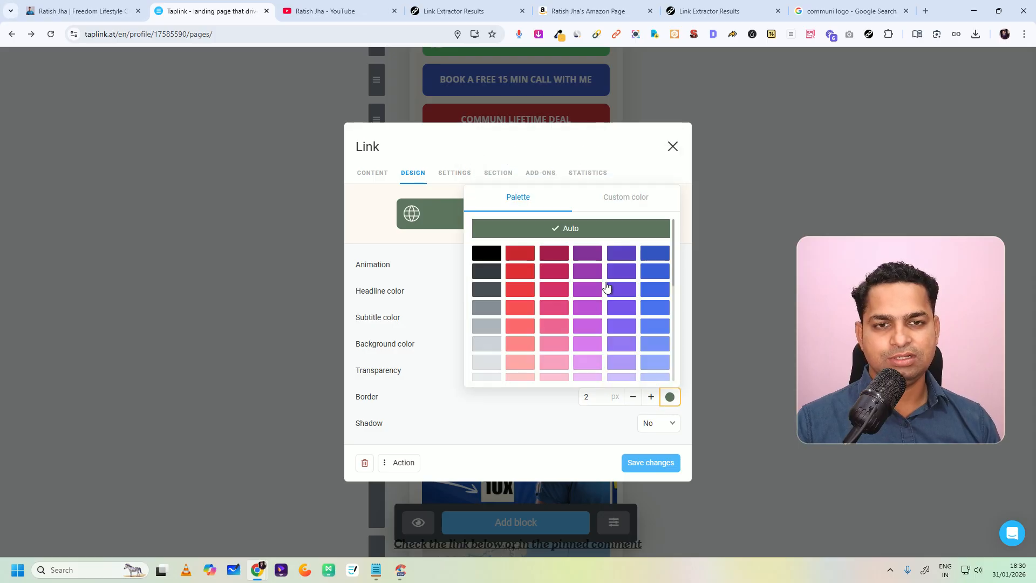
scroll(612, 291, "down", 5)
left_click(626, 199)
left_click_drag(543, 186, 606, 240)
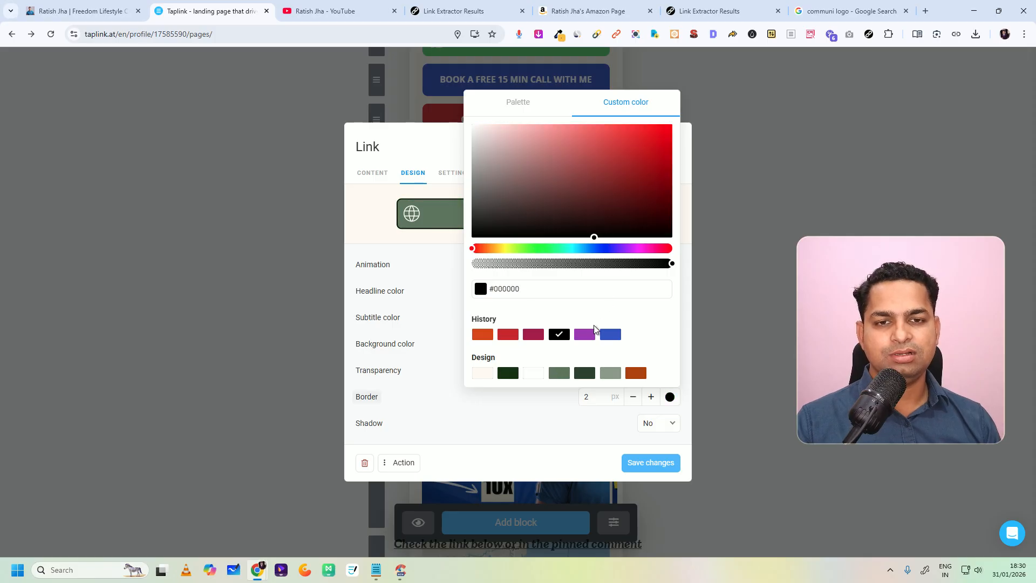
left_click(584, 334)
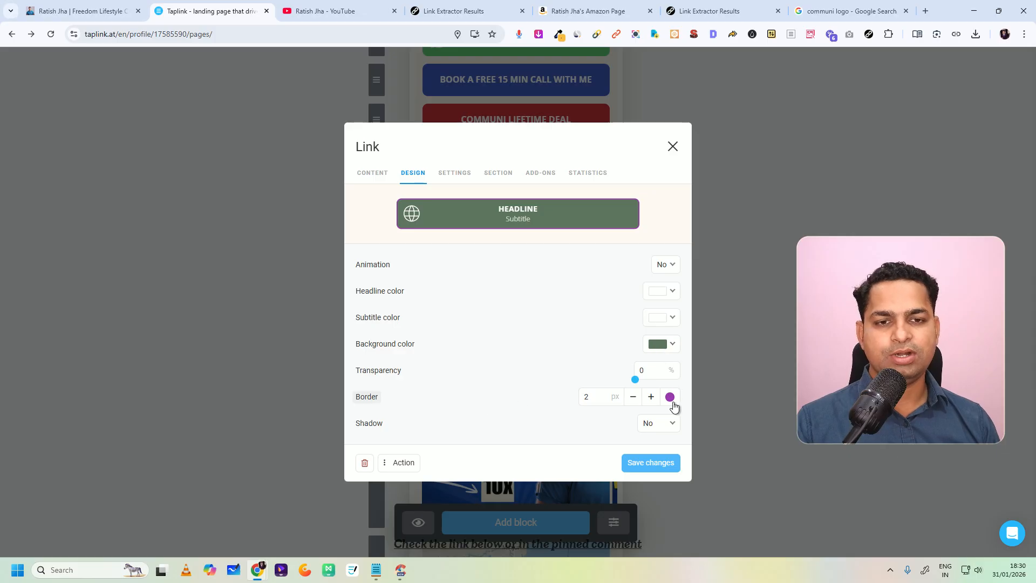
Step: Set the My Testimonials block's background color to the same red as the Creator Tools 2026 button and save
left_click(671, 345)
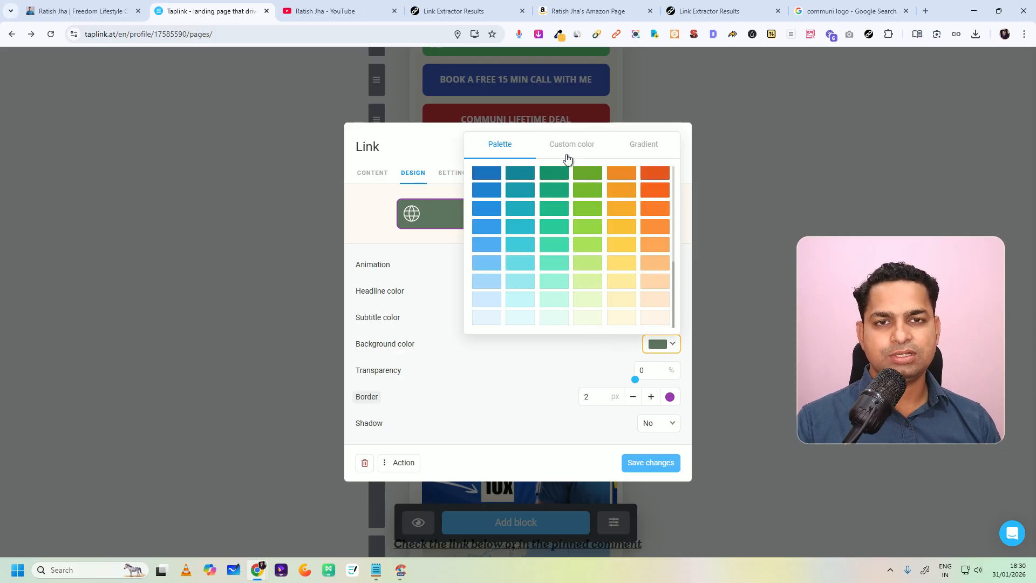
left_click(566, 158)
left_click(530, 281)
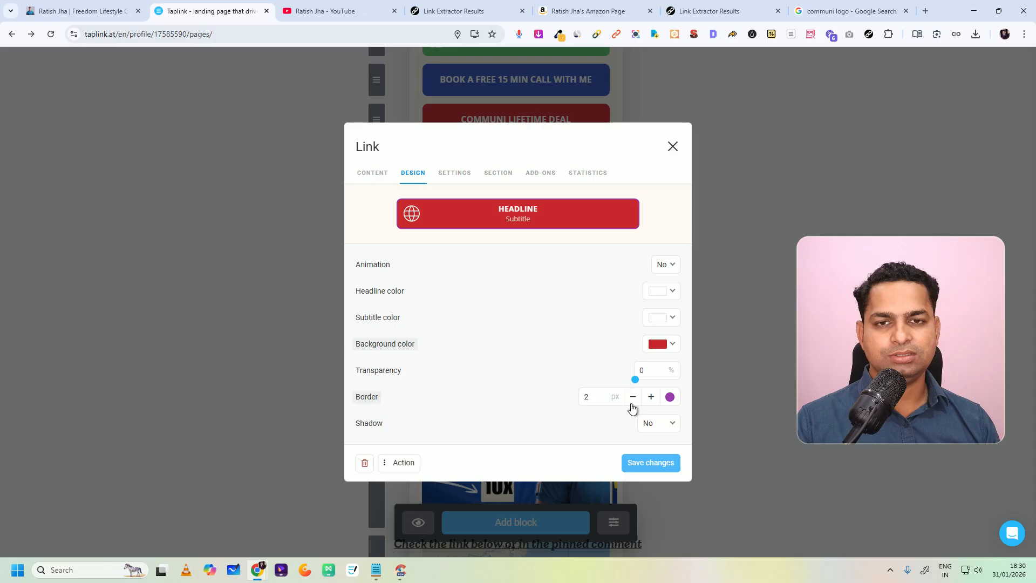
left_click(657, 465)
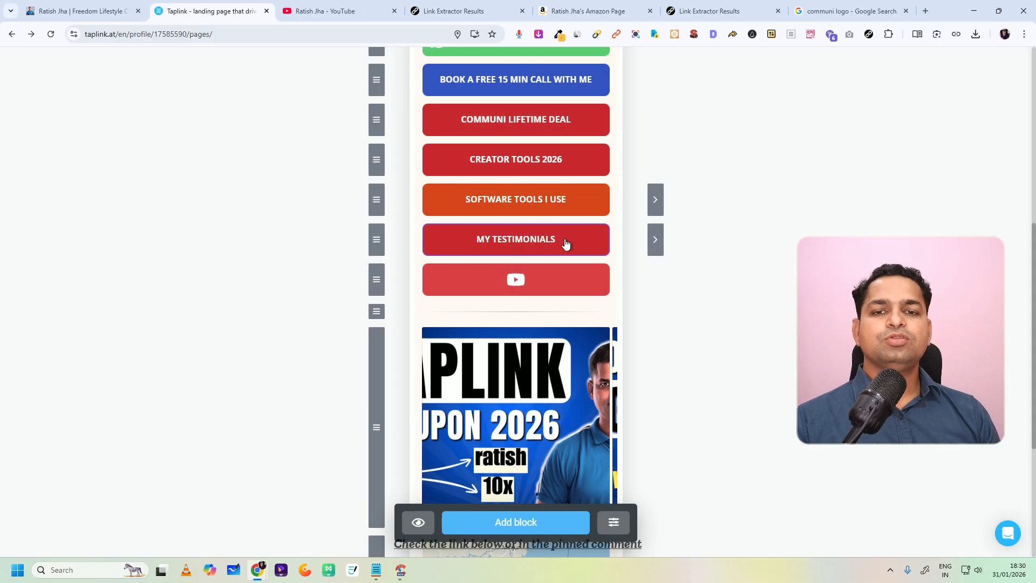
Step: Connect the page to a taplink.cc address using the owner's username and copy the page link
scroll(550, 386, "up", 7)
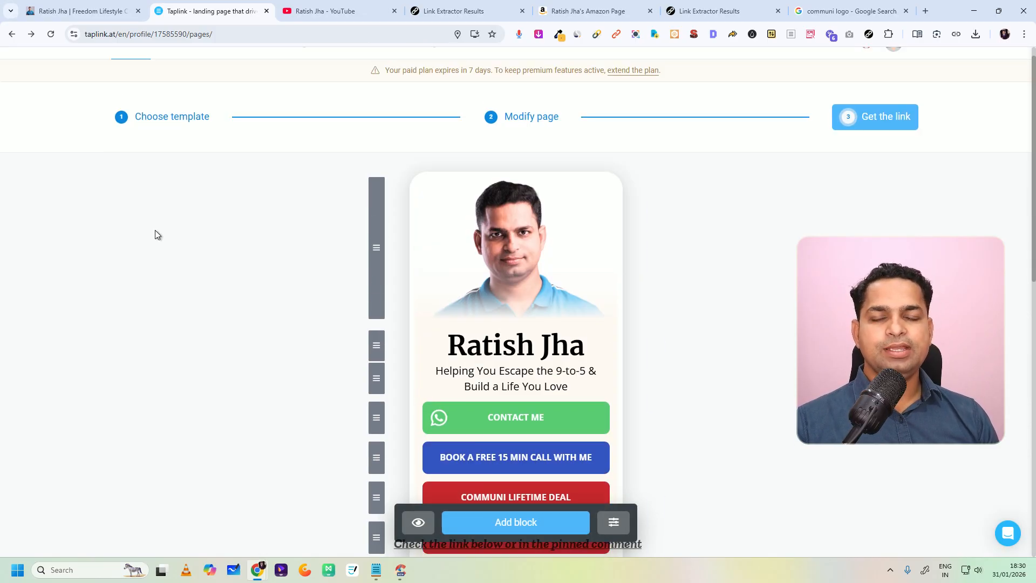
left_click(845, 125)
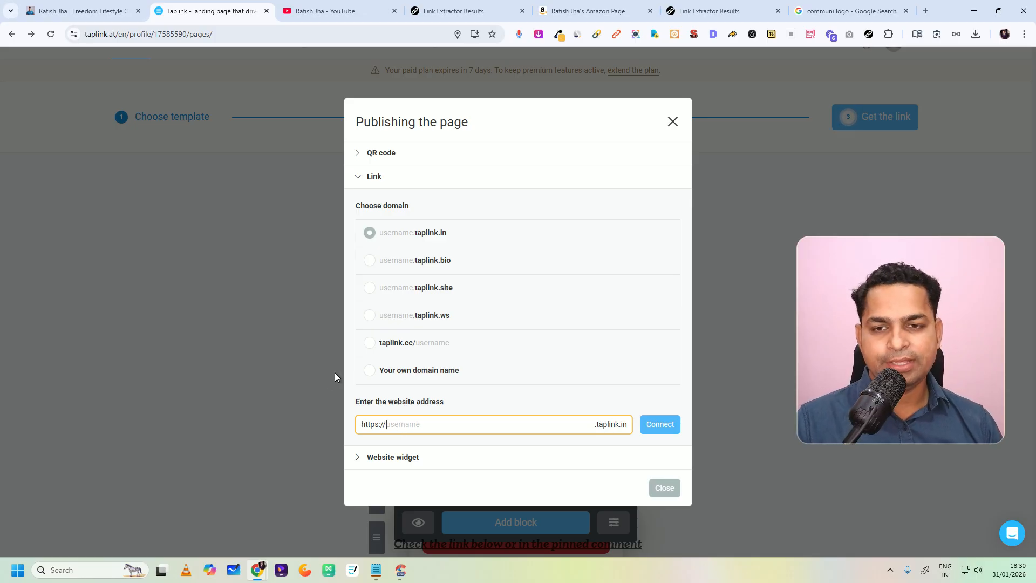
left_click(368, 371)
left_click(409, 420)
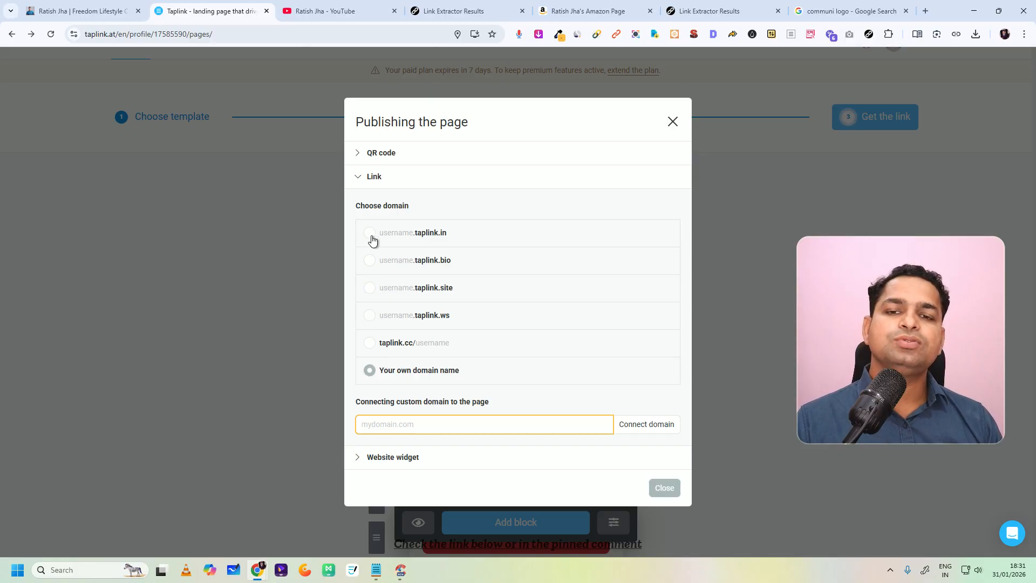
left_click(370, 347)
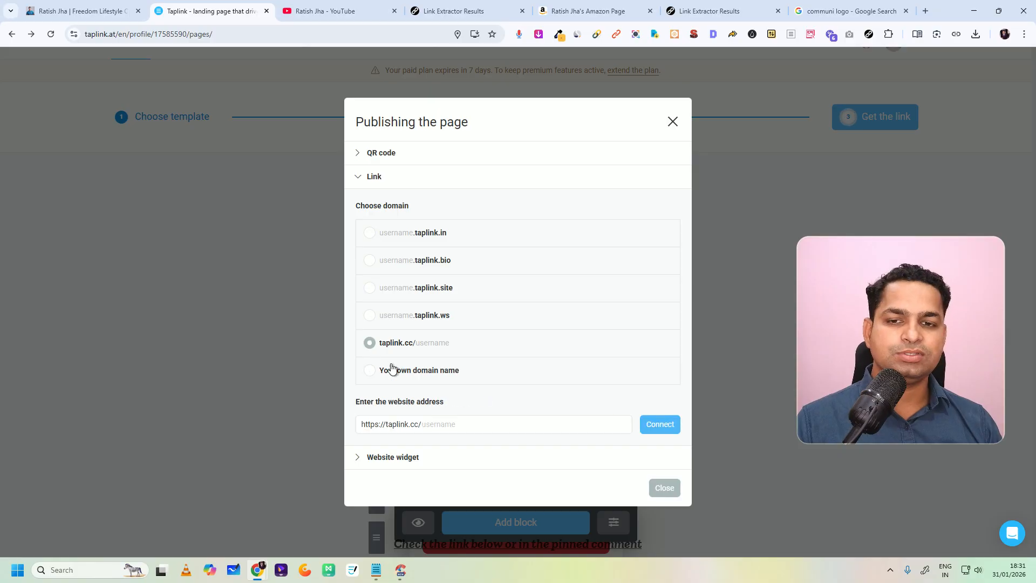
left_click(445, 424)
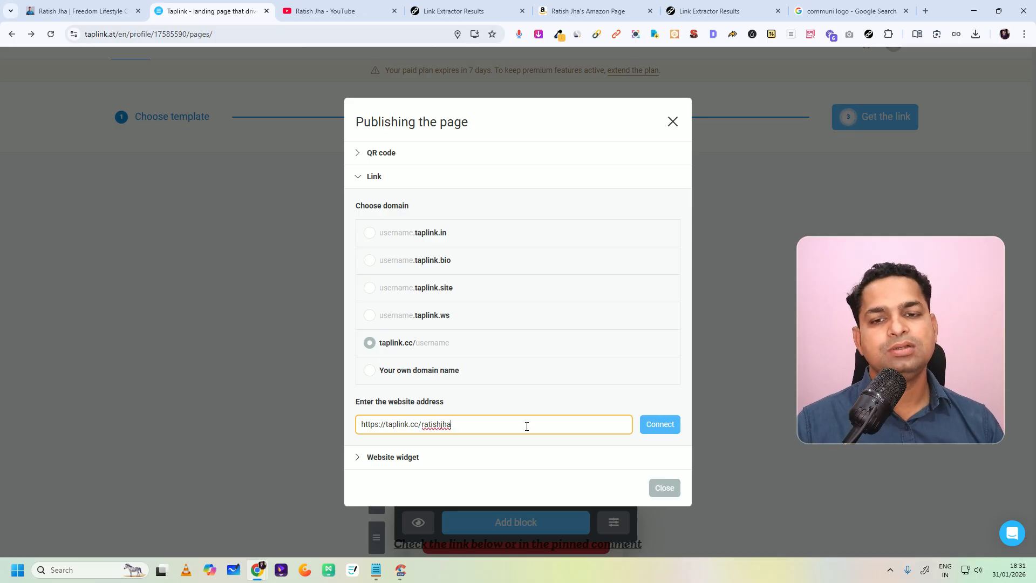
left_click(661, 426)
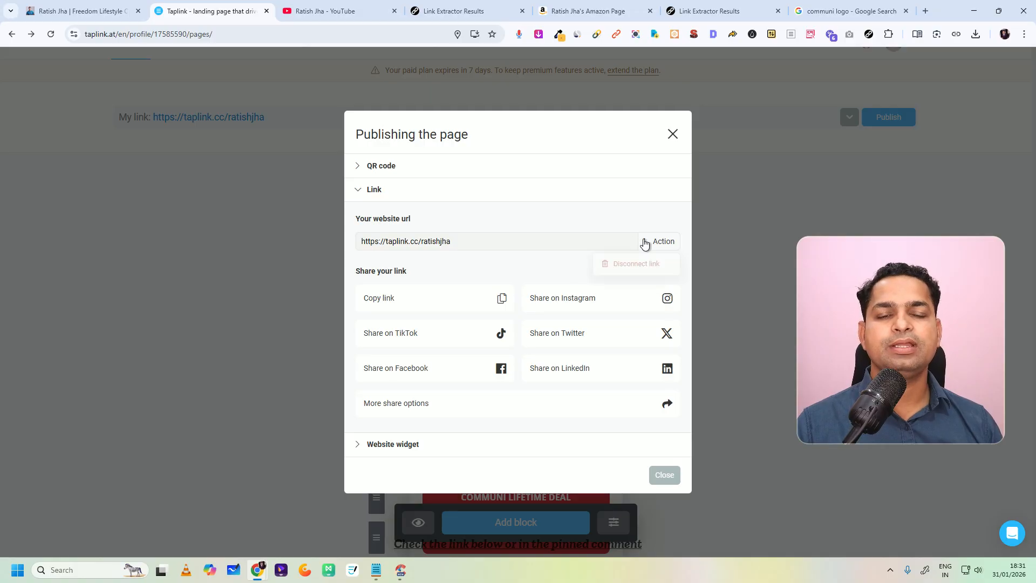
left_click(498, 298)
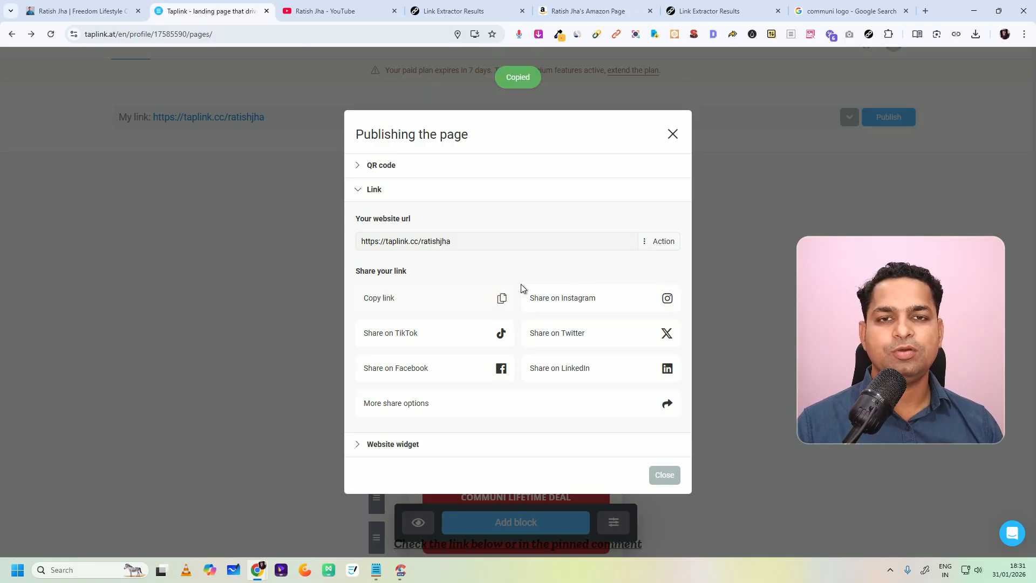
Step: Open the copied taplink.cc link in a new browser tab and review the published page from the profile photo to the map
left_click(925, 10)
key("ctrl+v")
key("Return")
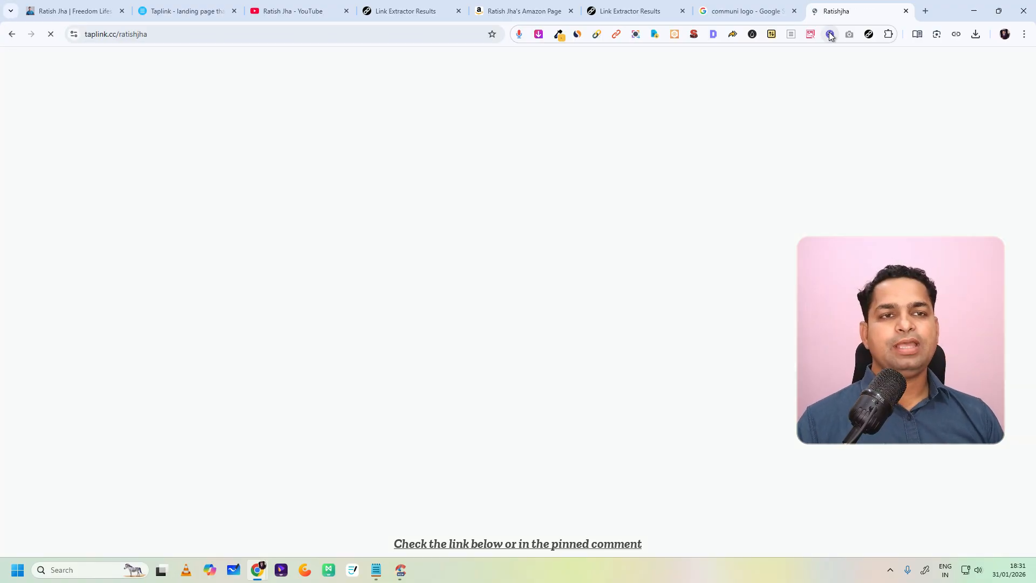
scroll(549, 183, "down", 2)
scroll(546, 187, "down", 3)
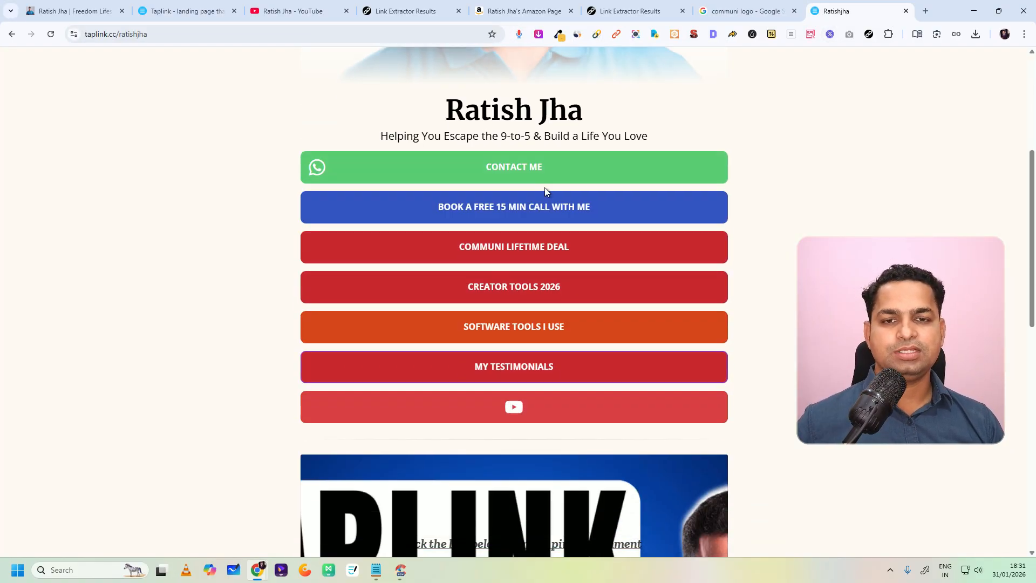
scroll(551, 226, "down", 9)
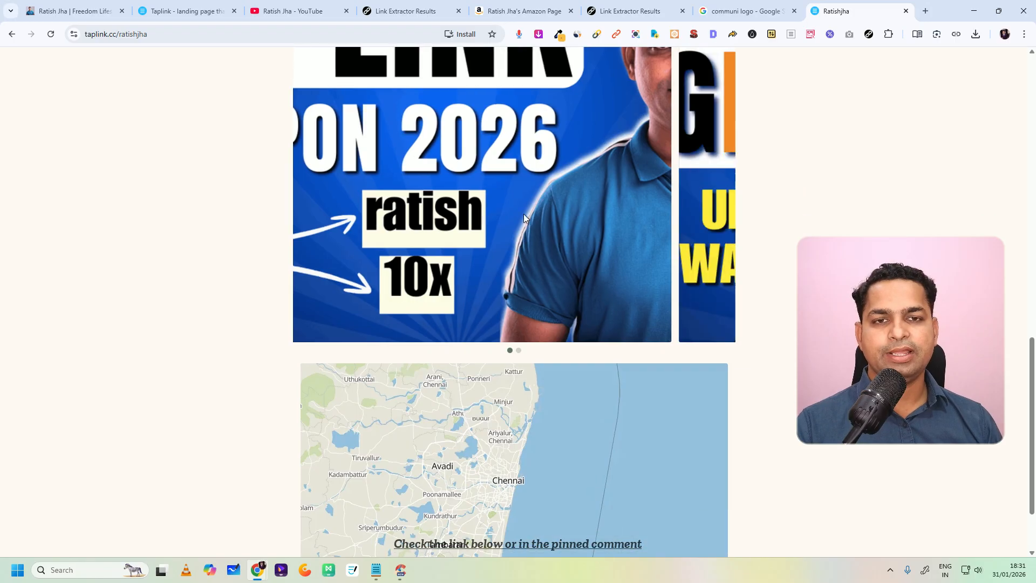
scroll(279, 268, "up", 3)
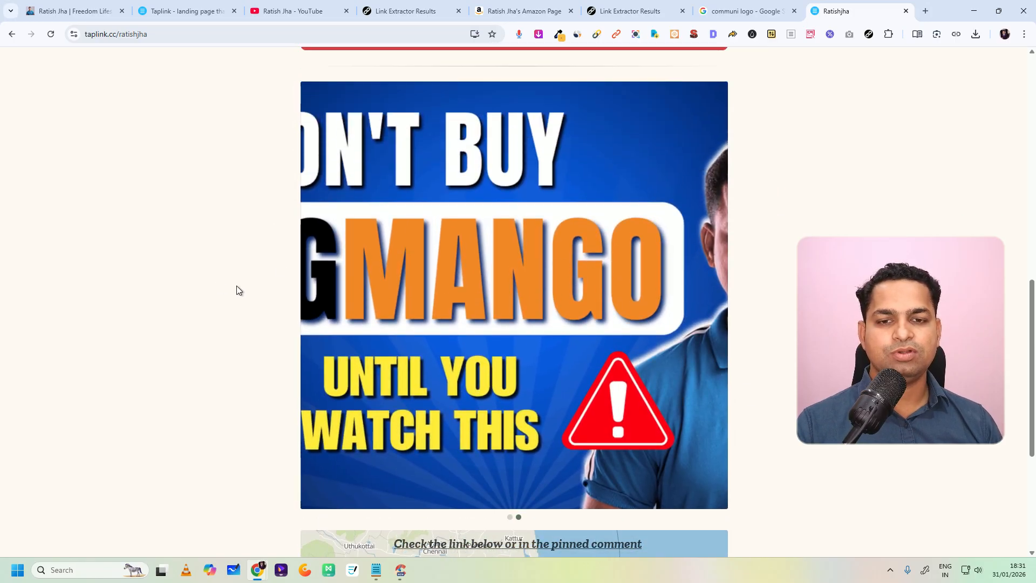
scroll(532, 306, "down", 5)
scroll(524, 405, "up", 15)
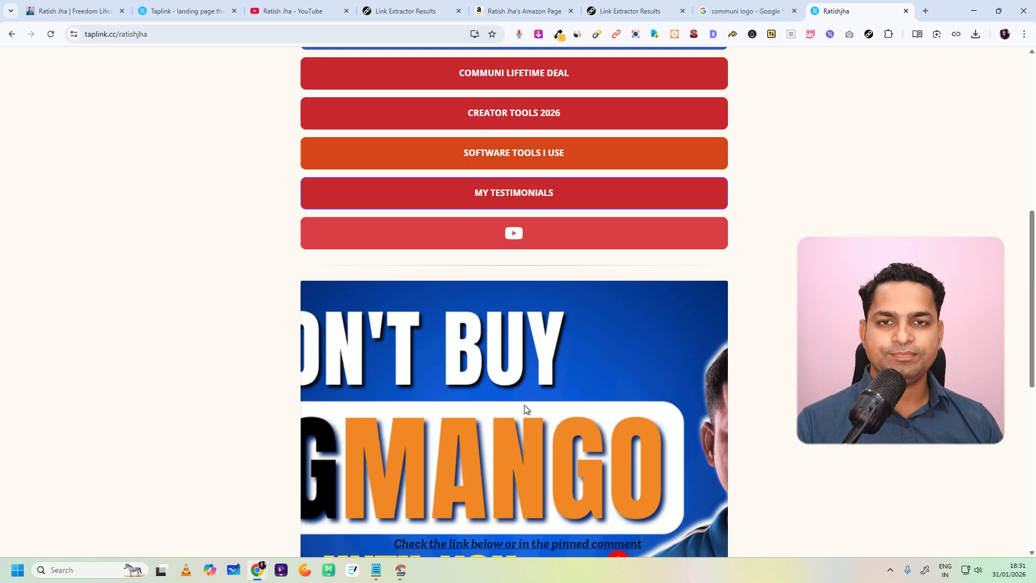
scroll(501, 401, "down", 15)
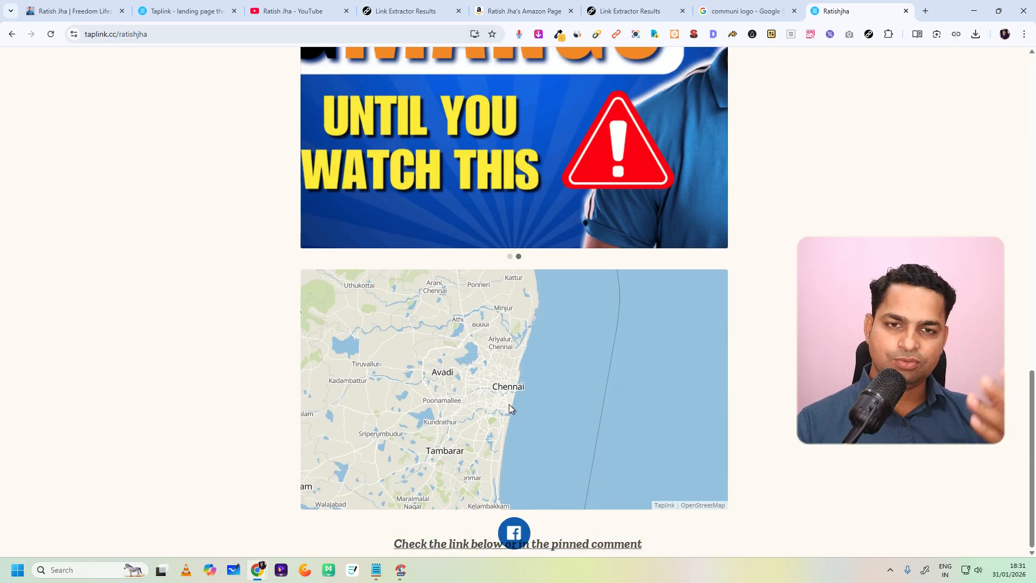
scroll(542, 352, "up", 15)
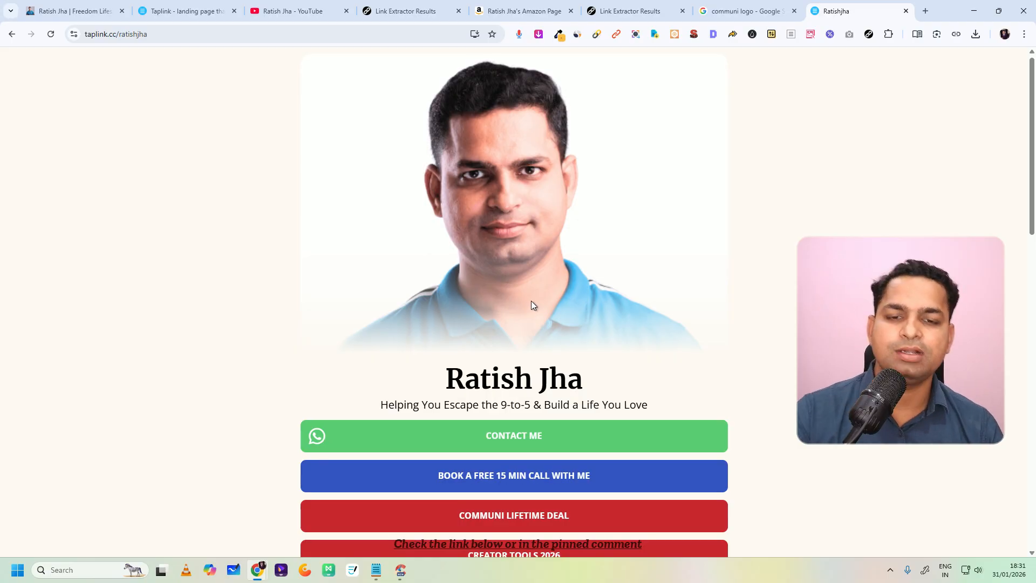
scroll(531, 302, "down", 15)
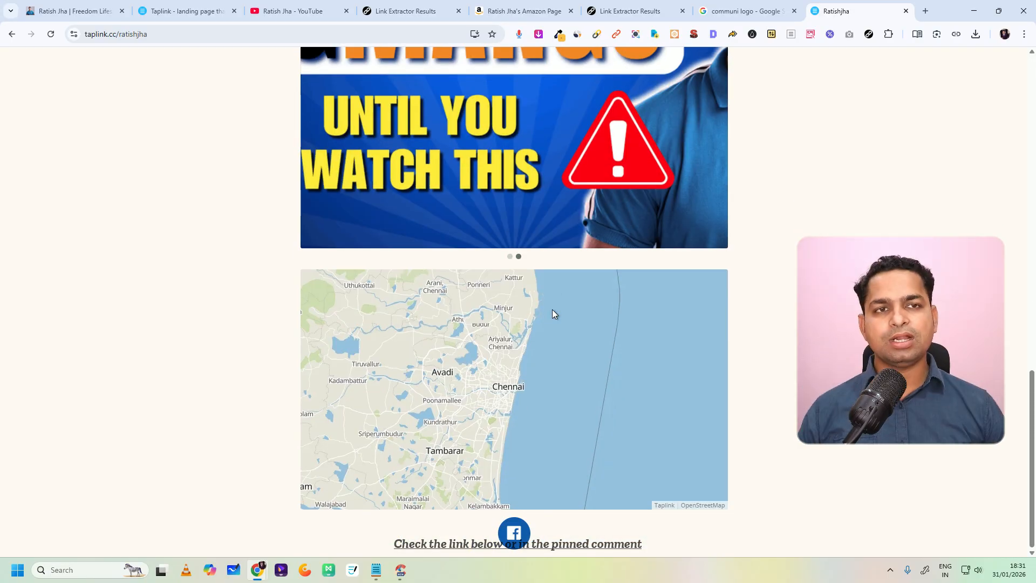
Step: Return to the Taplink page editor and close the publishing dialog
left_click(165, 11)
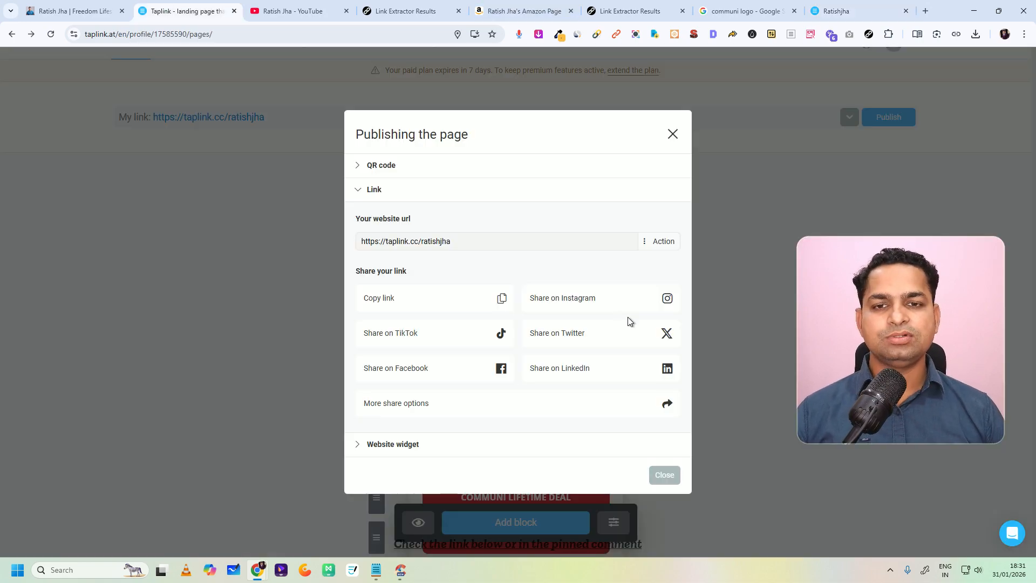
left_click(670, 133)
scroll(546, 316, "down", 10)
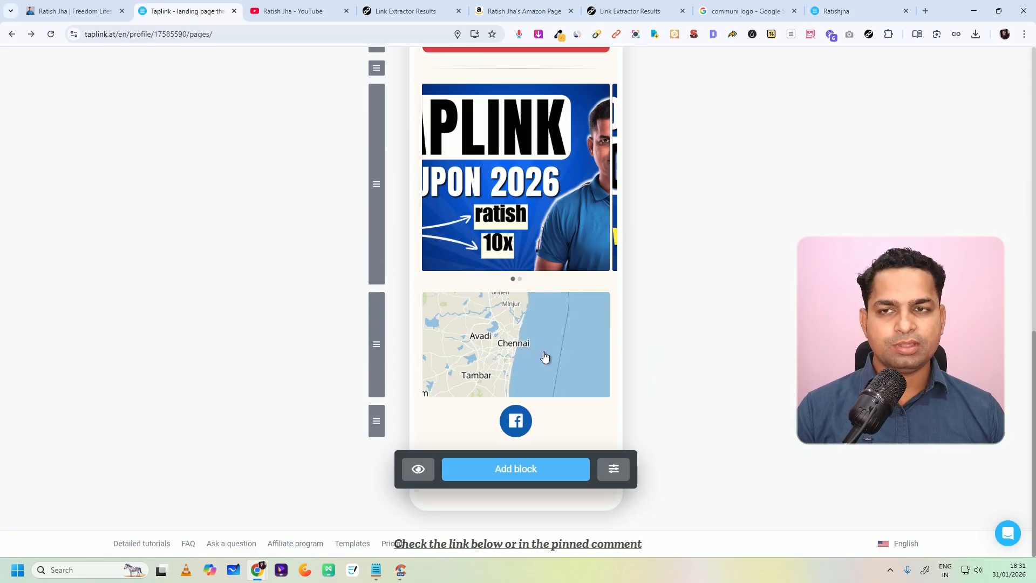
scroll(544, 356, "up", 6)
scroll(542, 347, "up", 5)
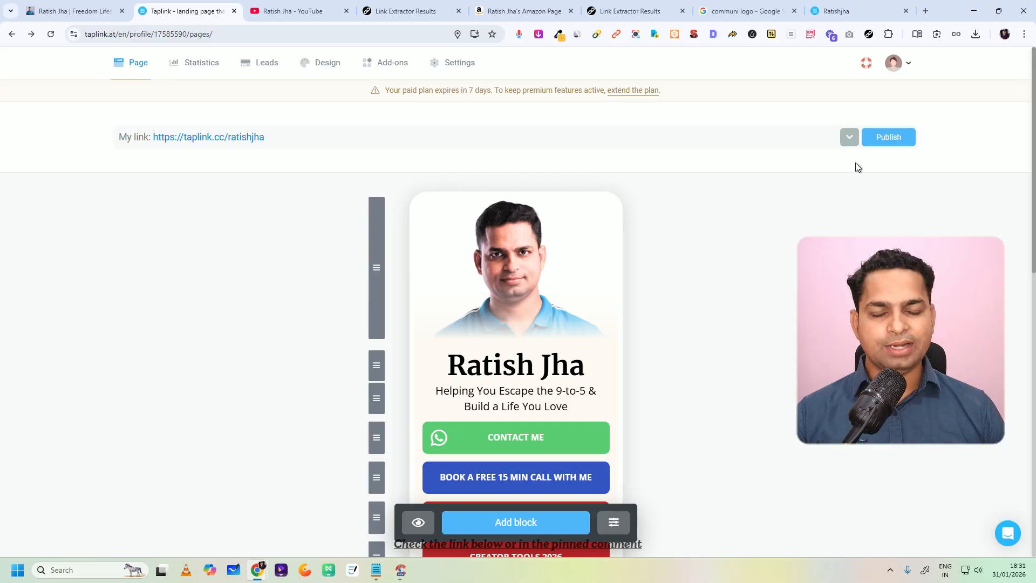
Step: Start a new Form and payments block on the main page
scroll(529, 367, "down", 10)
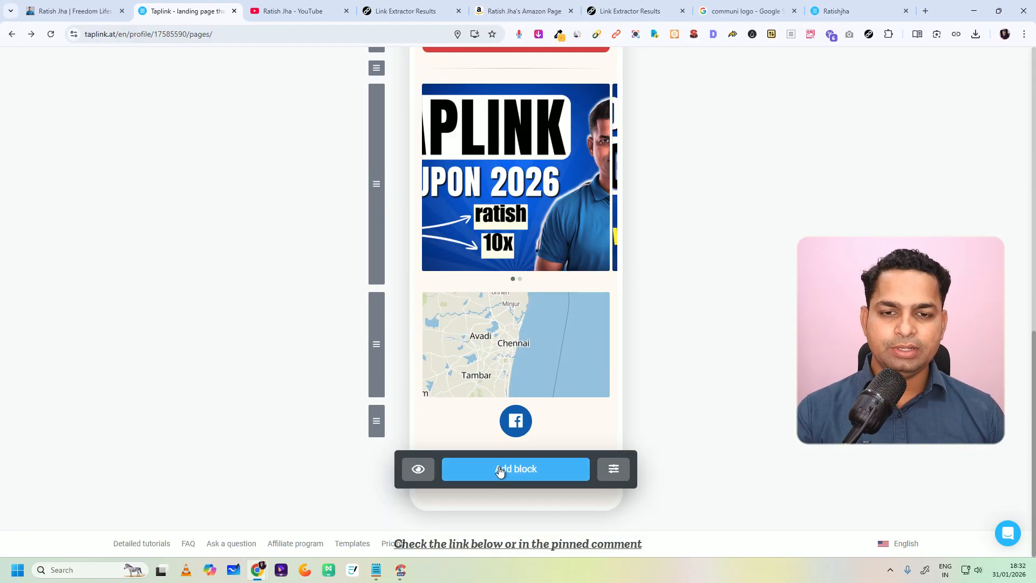
left_click(500, 471)
scroll(537, 372, "down", 2)
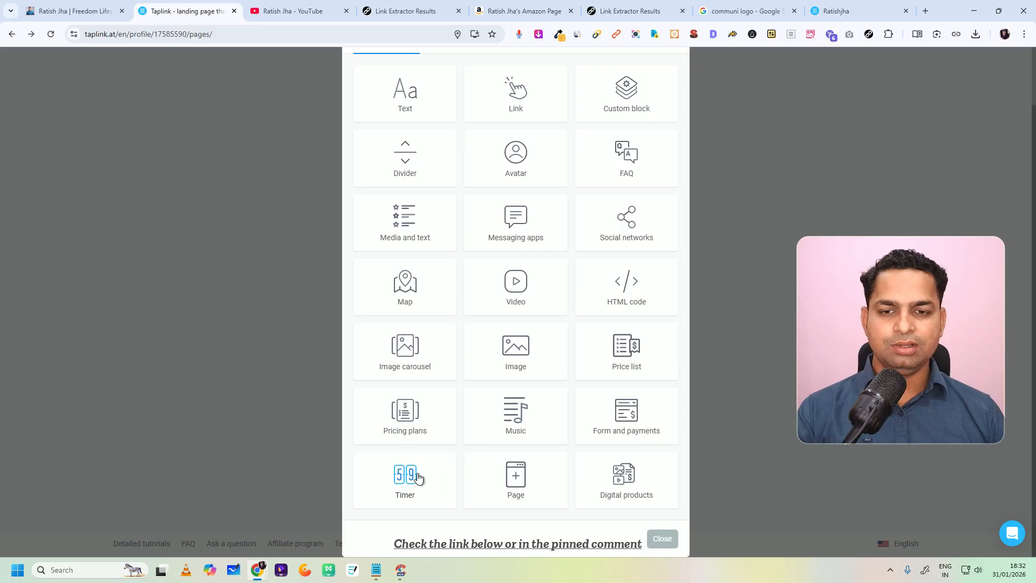
left_click(598, 418)
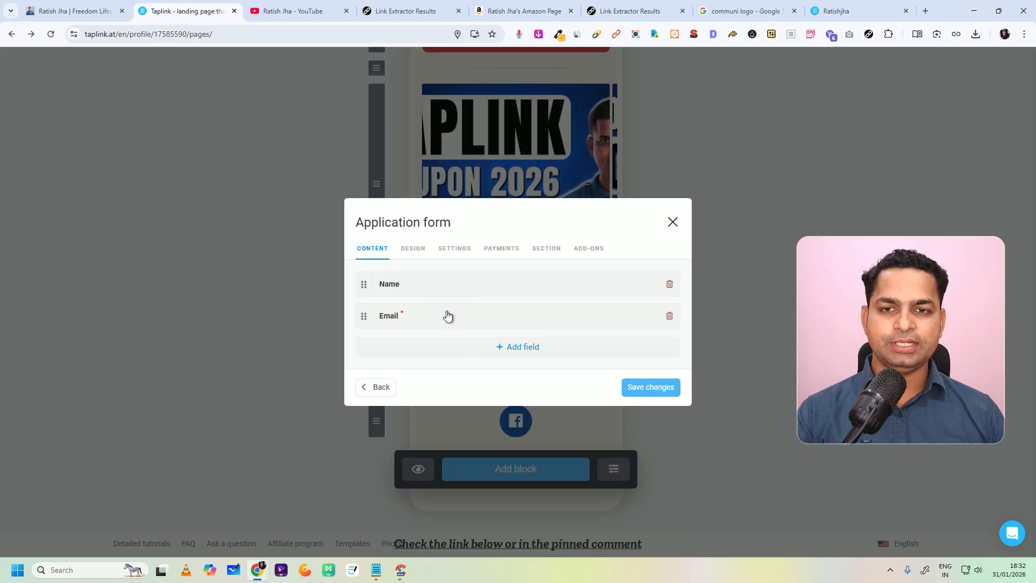
left_click(512, 348)
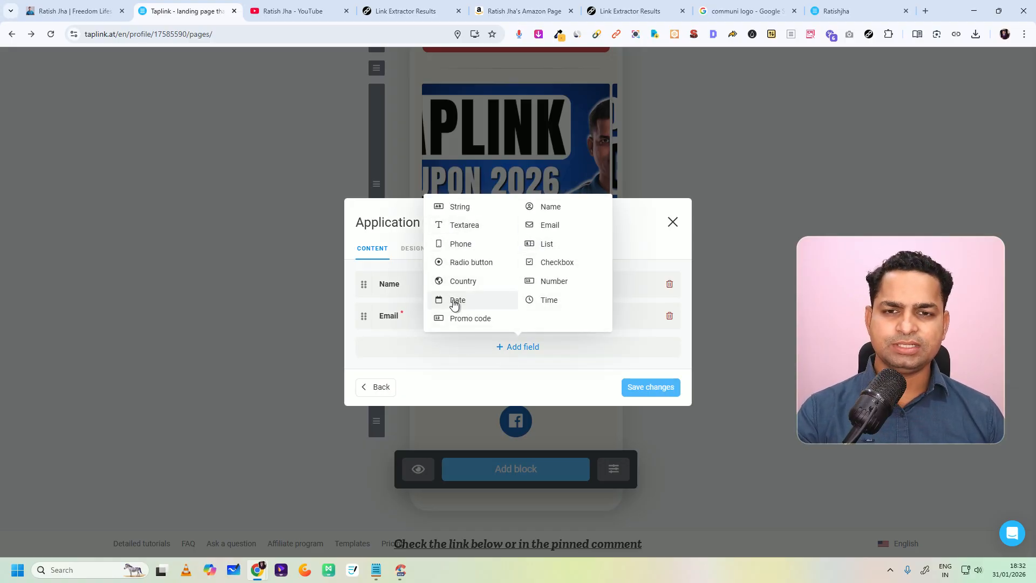
left_click(465, 320)
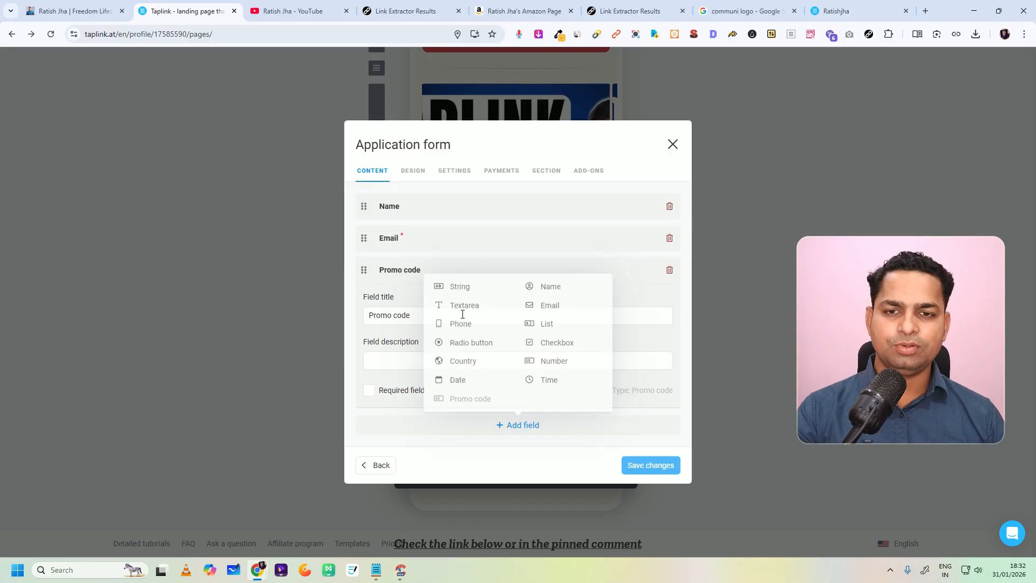
left_click(427, 362)
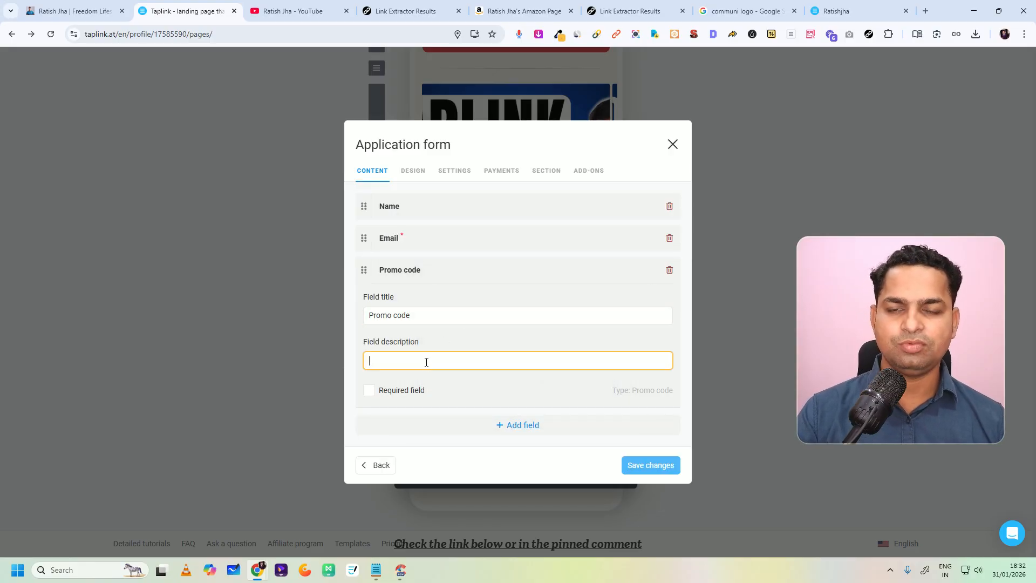
left_click(669, 270)
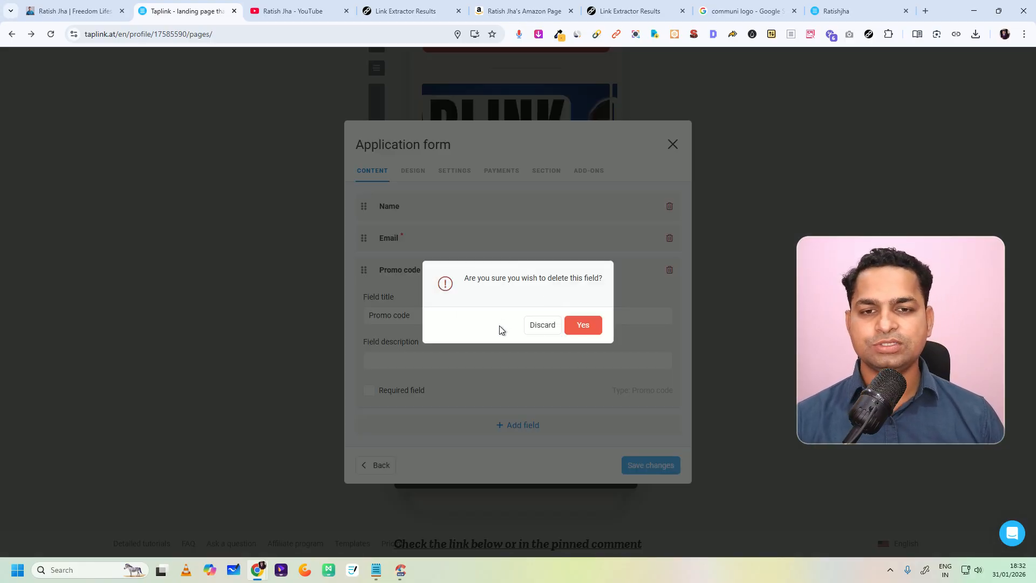
left_click(583, 327)
Step: Save the application form with an added required Phone field, and move the Facebook block directly above the form
left_click(512, 348)
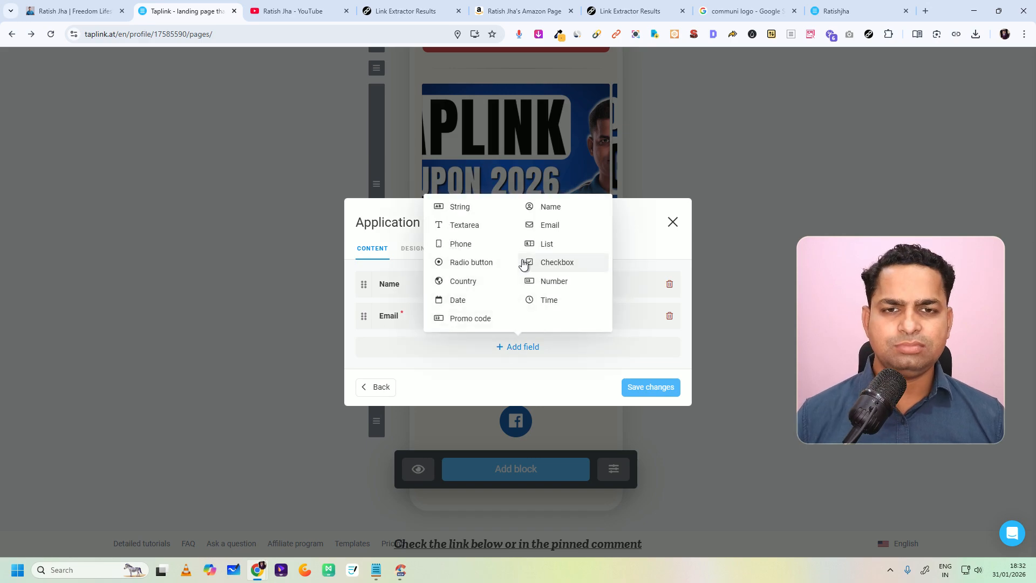
left_click(470, 247)
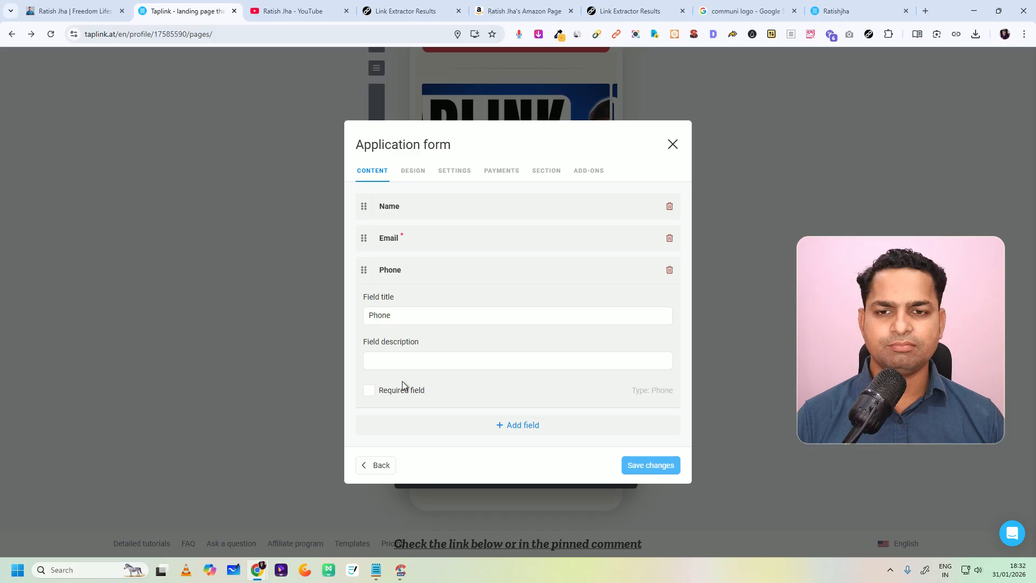
left_click(370, 391)
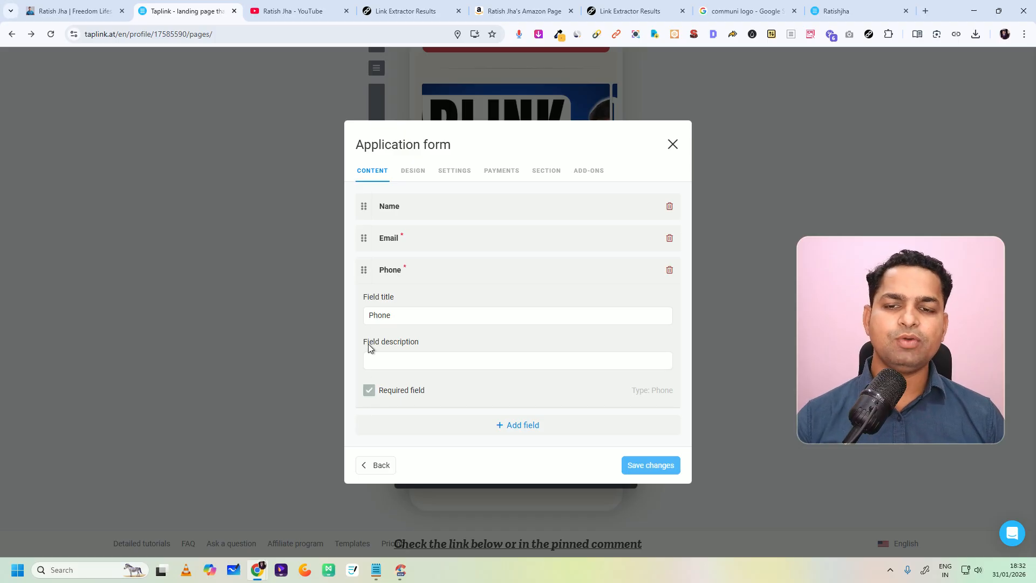
left_click(650, 465)
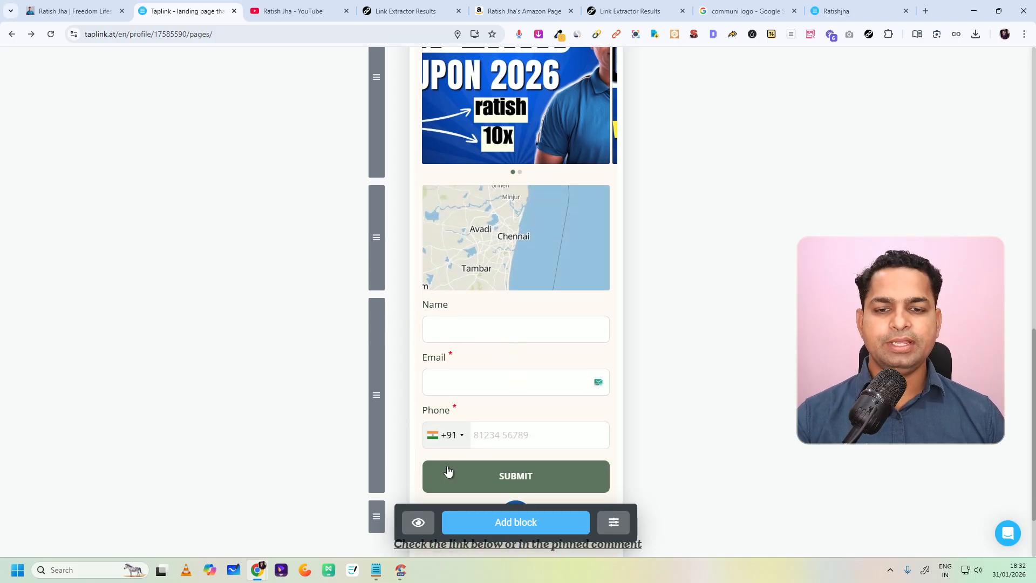
scroll(545, 443, "down", 2)
left_click_drag(378, 422, 388, 206)
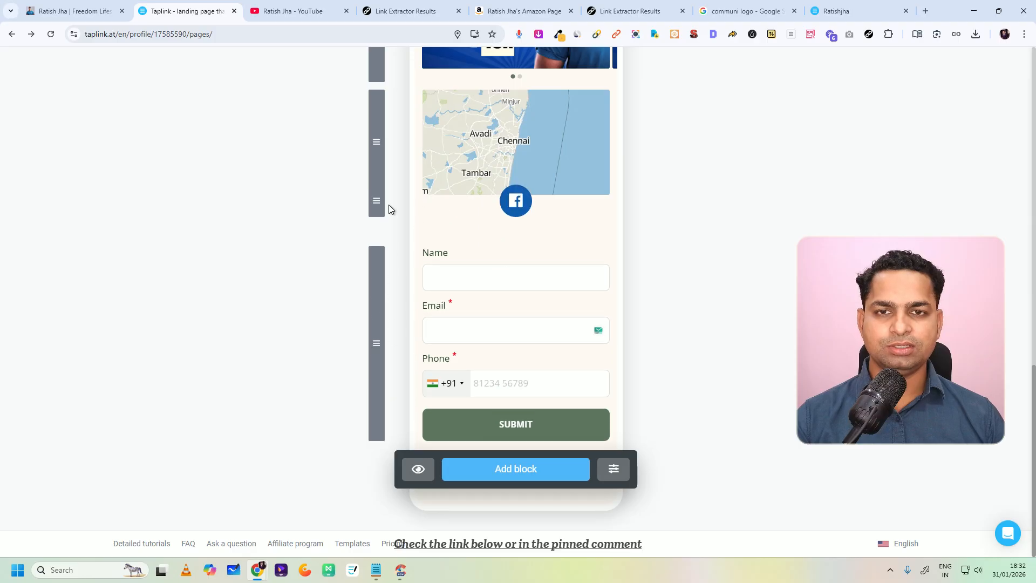
Step: Start a new Text block with the text "Get in Touch"
left_click(519, 468)
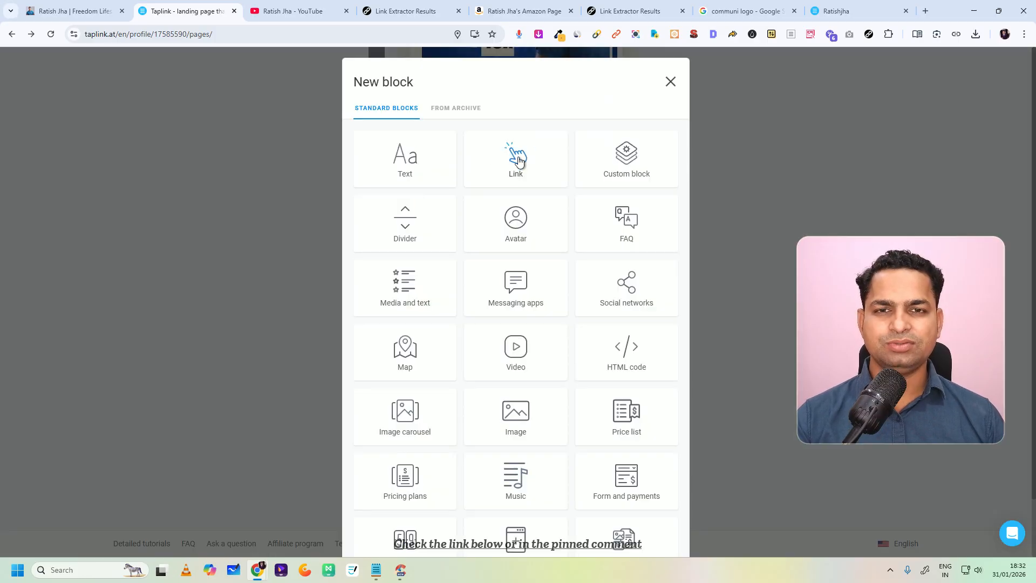
left_click(437, 173)
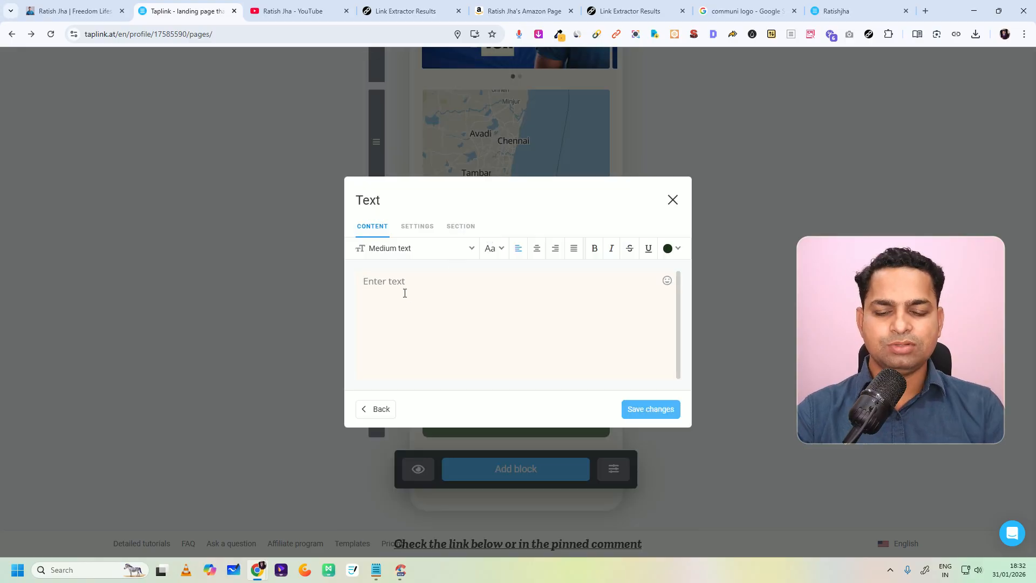
type("Co")
key("BackSpace")
type("Be")
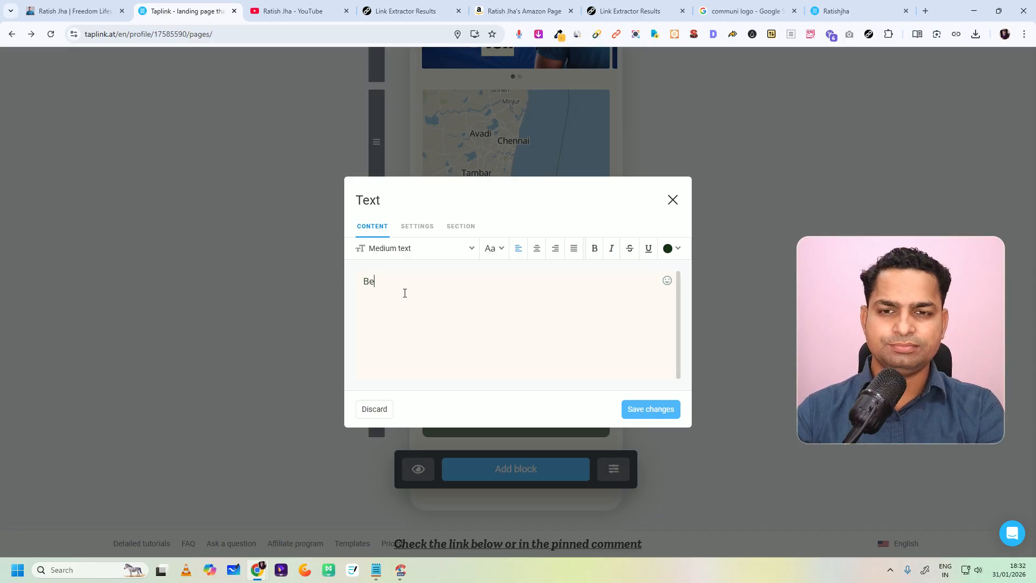
key("BackSpace")
key("BackSpace")
key("BackSpace")
type("Co")
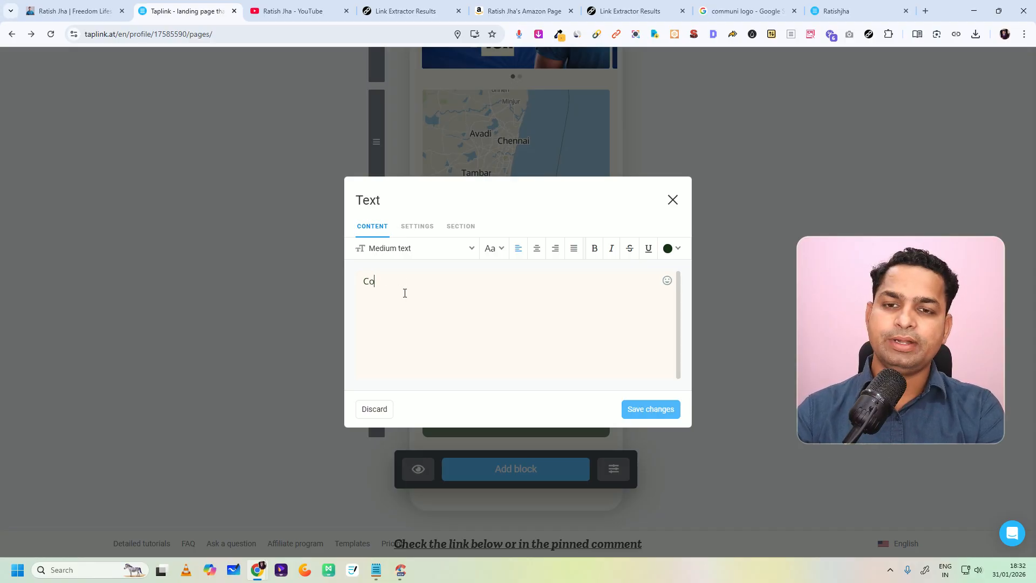
key("BackSpace")
key("BackSpace")
type("Get in Touch")
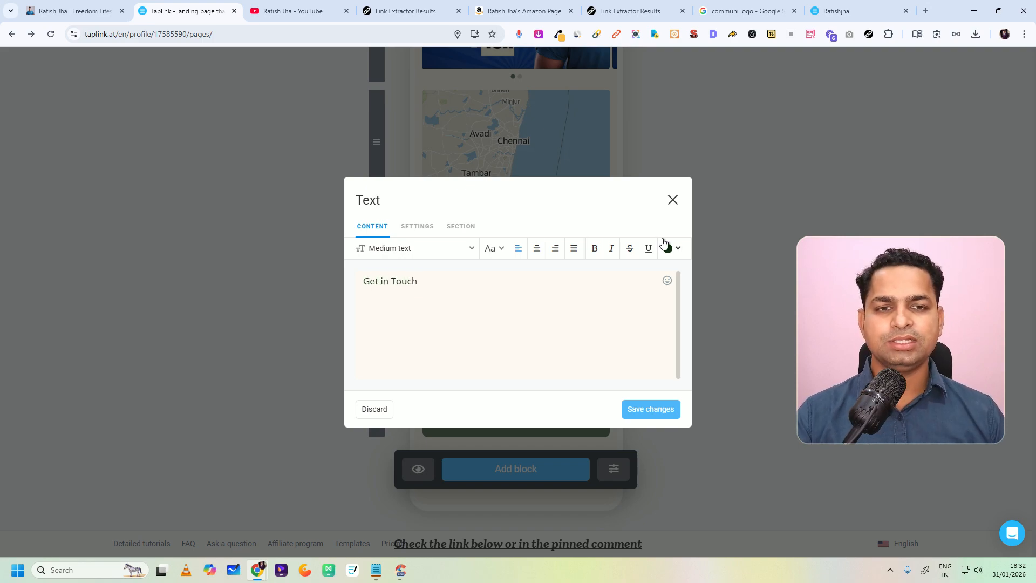
Step: Format the "Get in Touch" text as a black, centered Large headline and save the block
left_click(667, 248)
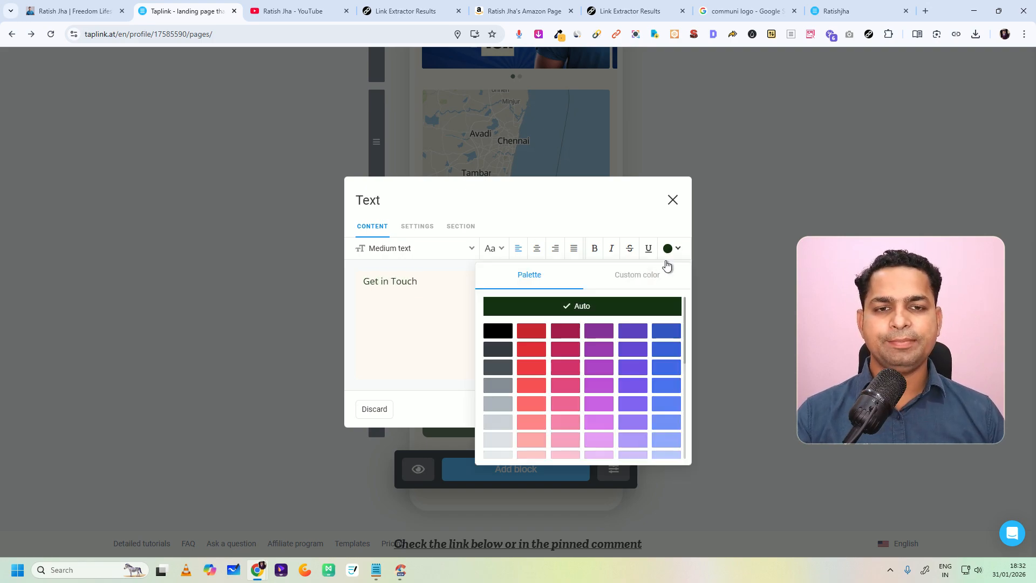
left_click(498, 330)
left_click(536, 250)
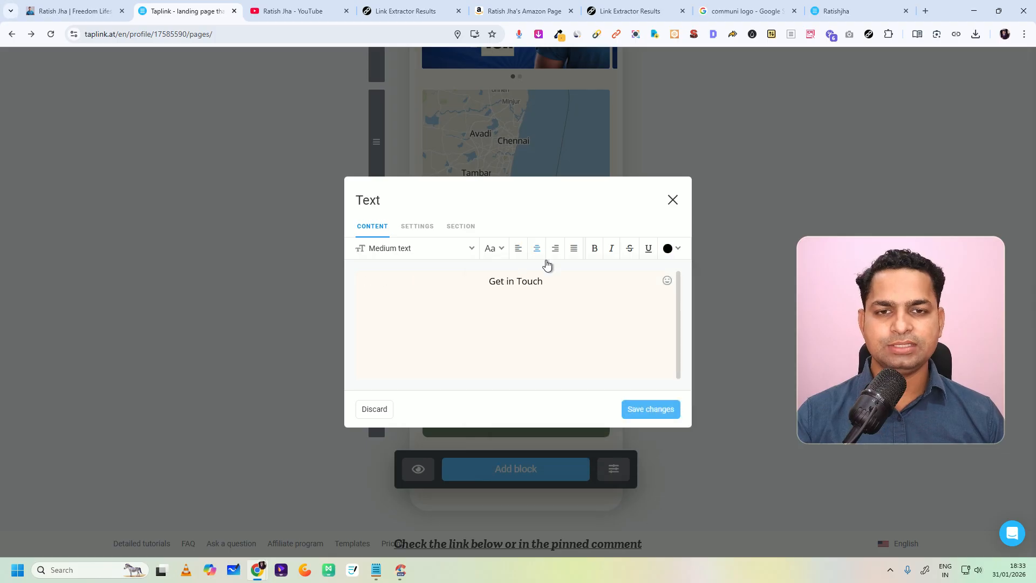
left_click(390, 249)
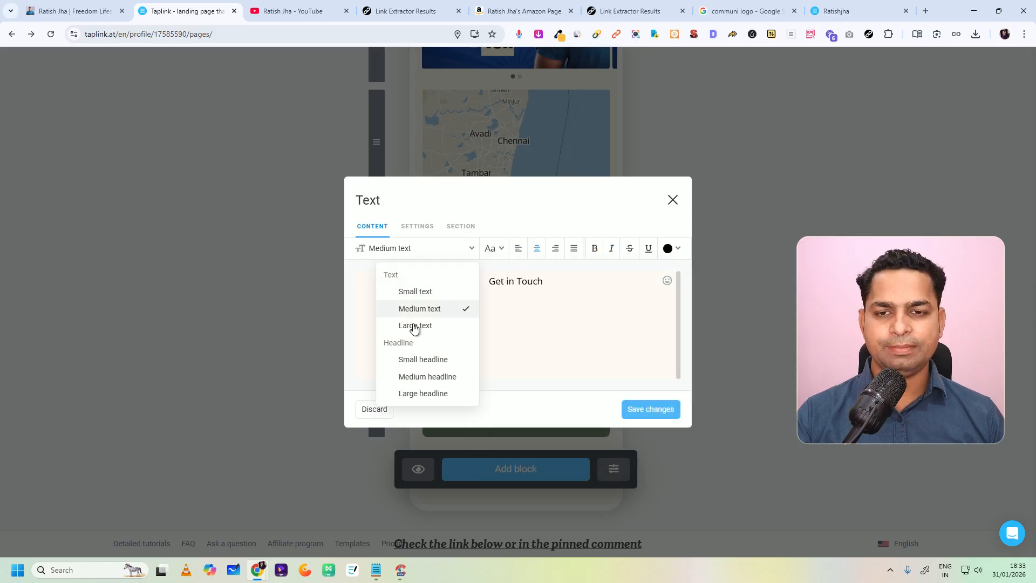
left_click(420, 394)
left_click(650, 410)
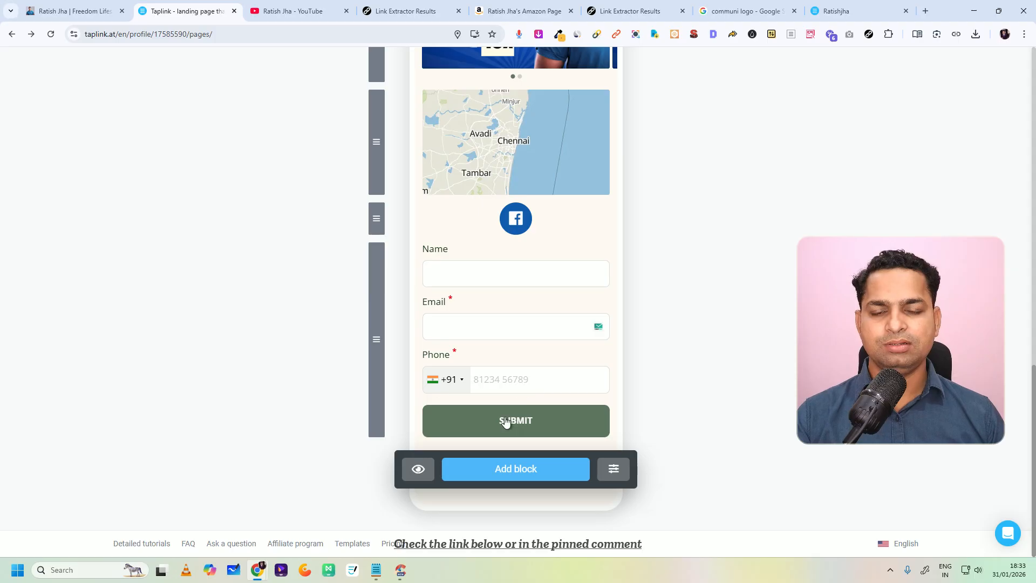
Step: Move the "Get in Touch" headline block directly above the application form
scroll(555, 328, "up", 5)
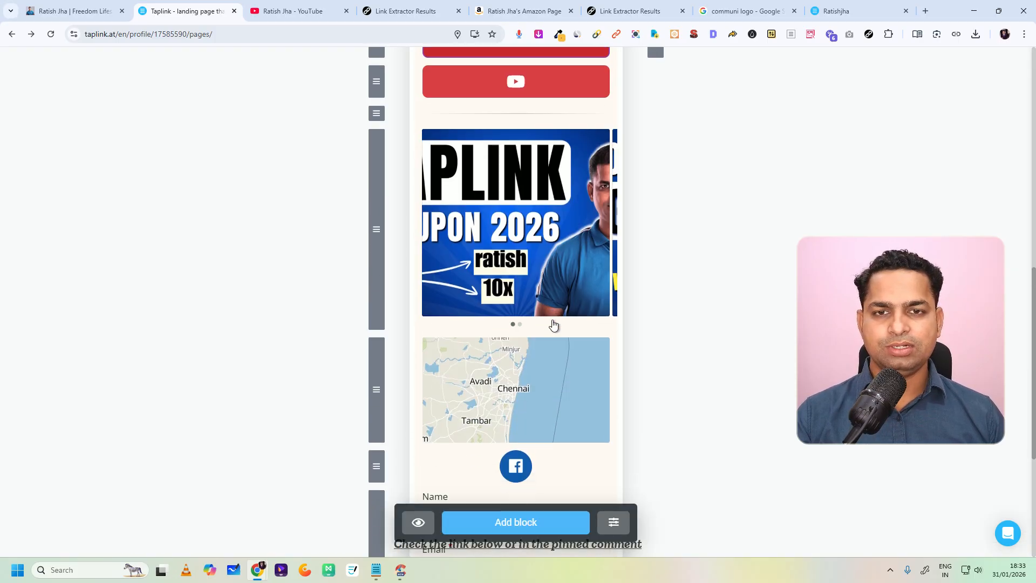
scroll(552, 327, "down", 4)
scroll(553, 328, "down", 1)
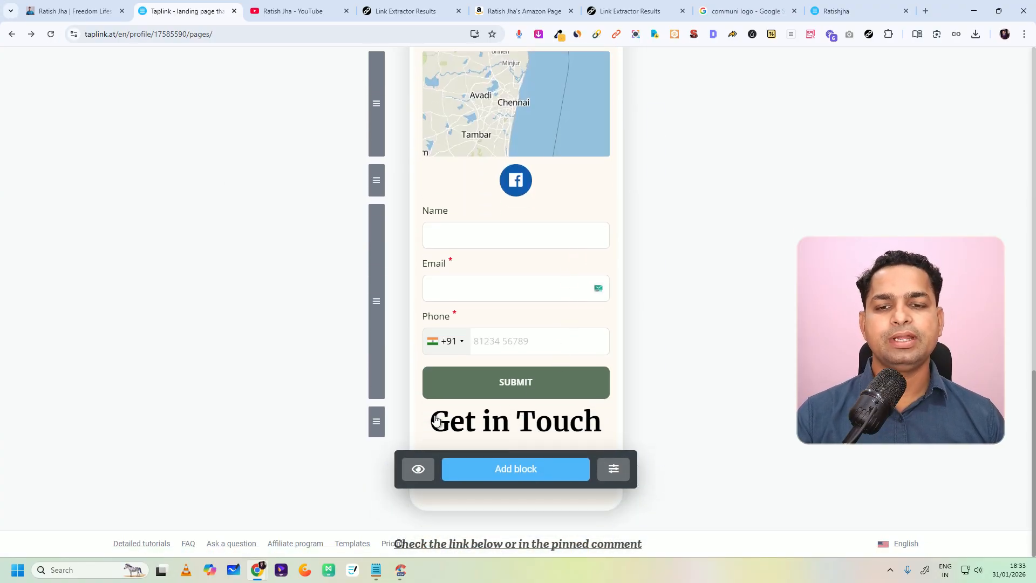
left_click_drag(377, 421, 400, 226)
Step: Set the application form's fields style to the third option, with the labels inside outlined white fields
left_click(530, 423)
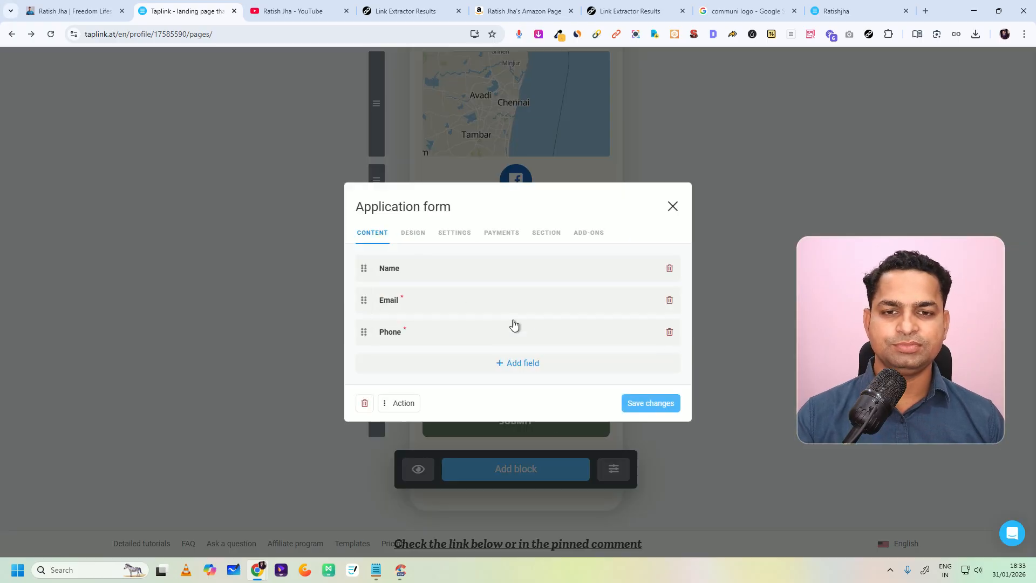
left_click(672, 206)
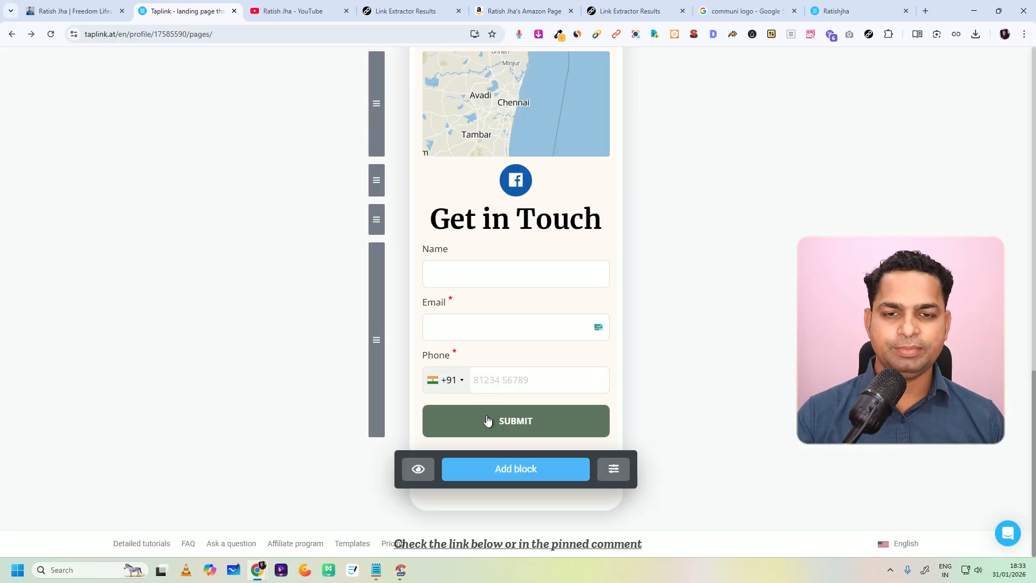
left_click(487, 421)
left_click(413, 231)
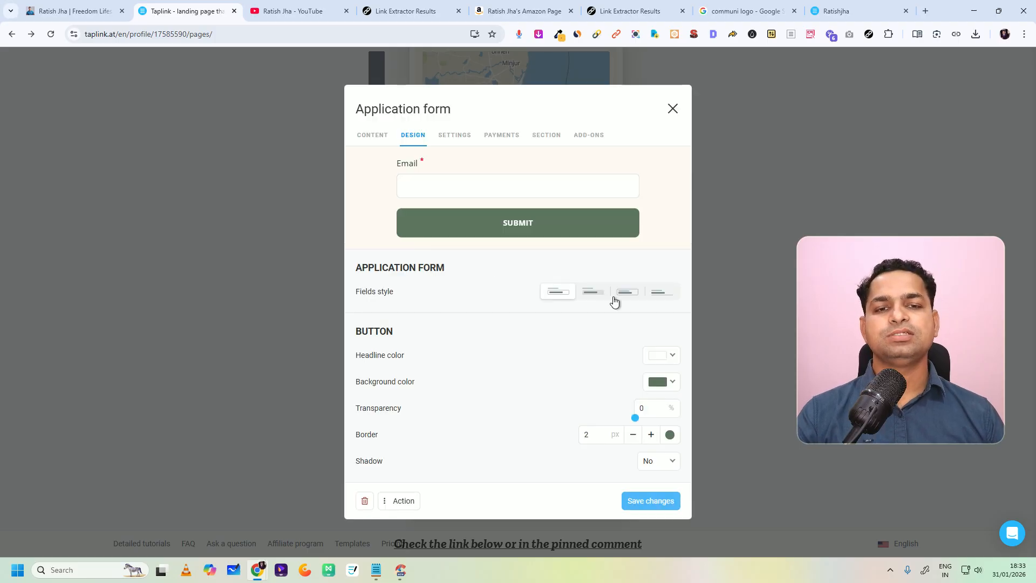
left_click(666, 383)
left_click(581, 377)
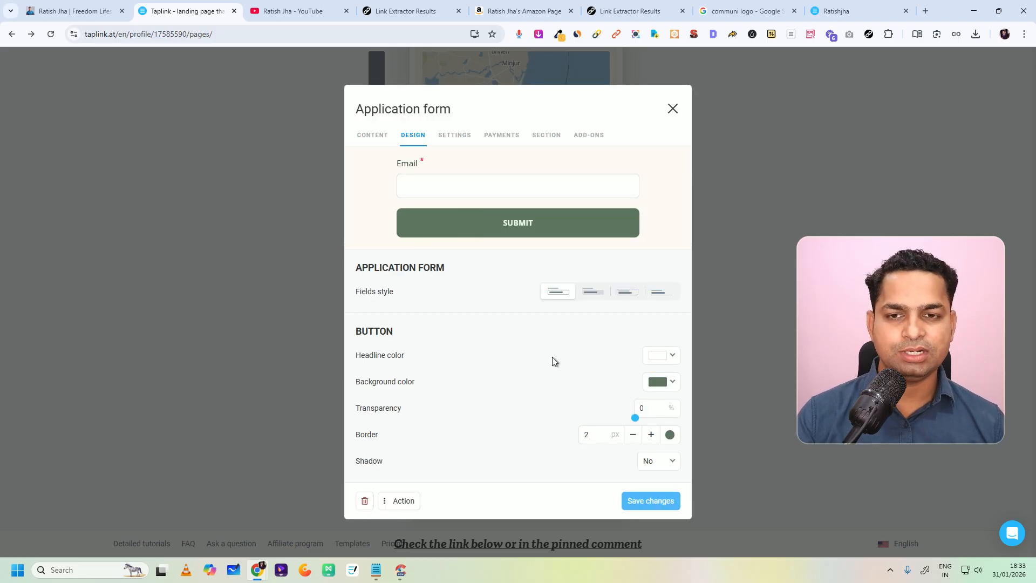
left_click(594, 297)
left_click(629, 297)
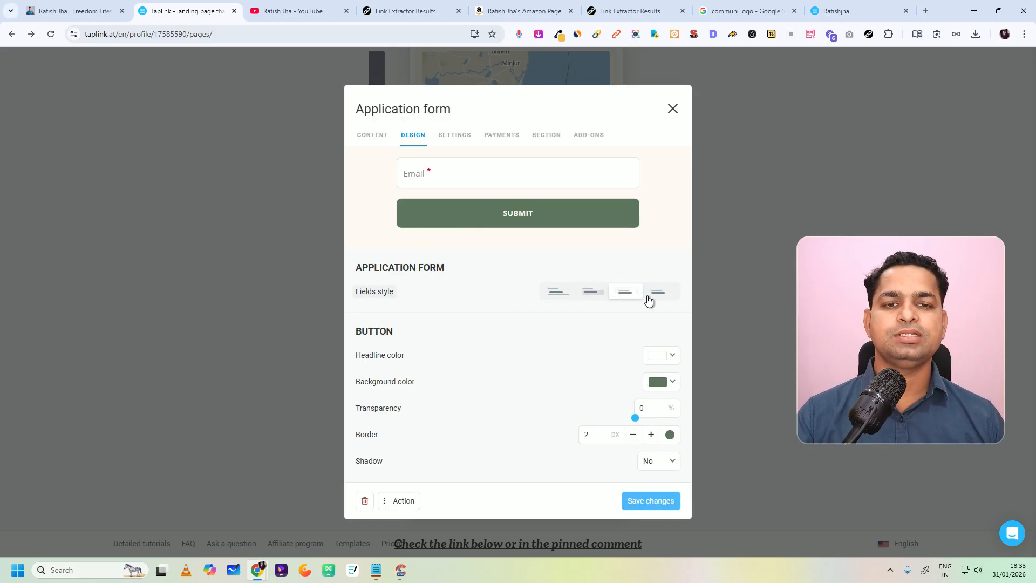
Step: Change the form's Submit button background color to dark purple and save the application form
left_click(672, 356)
left_click(656, 383)
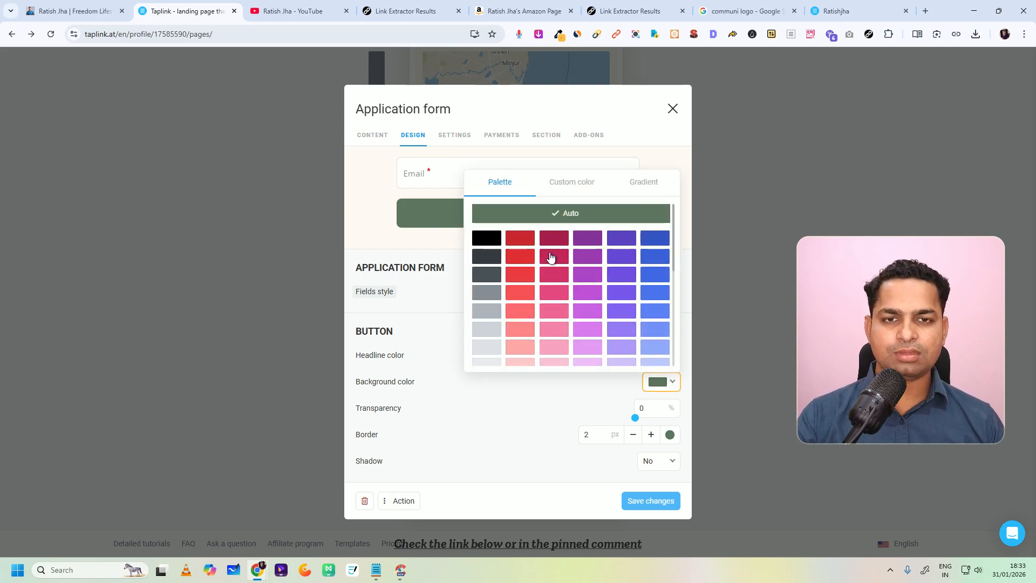
left_click(585, 244)
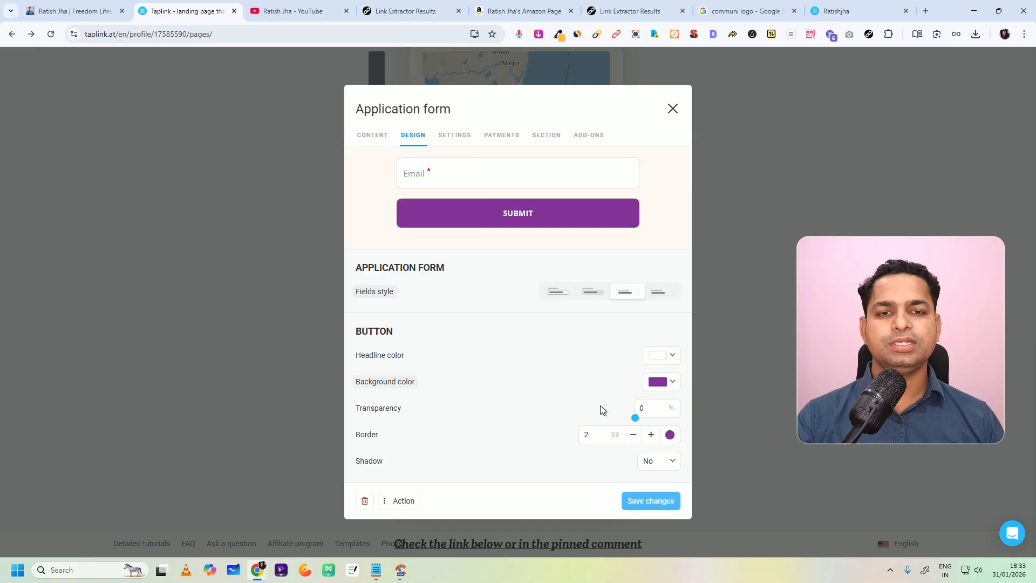
left_click(651, 501)
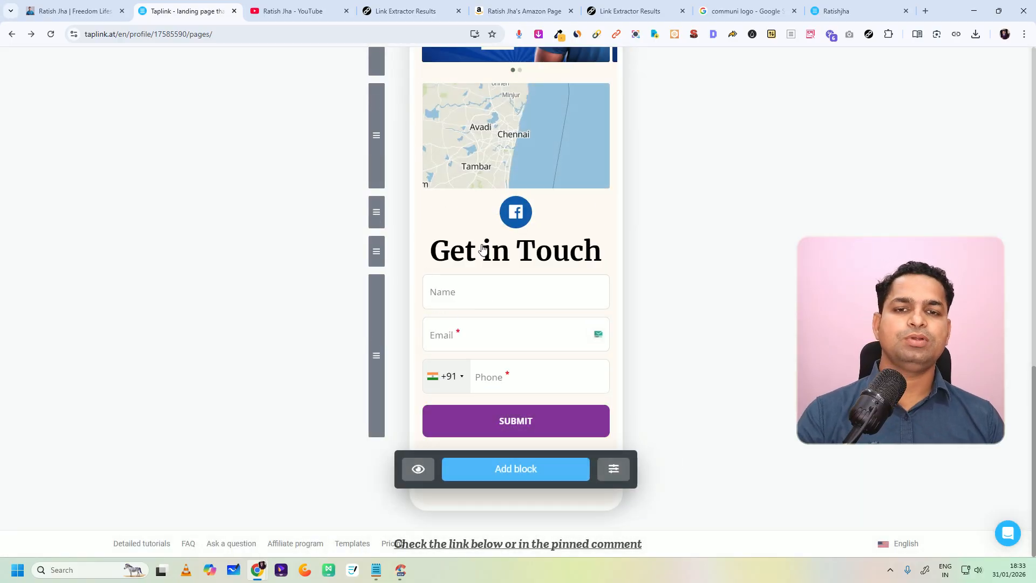
Step: Publish the page and copy its public website link
scroll(475, 233, "up", 20)
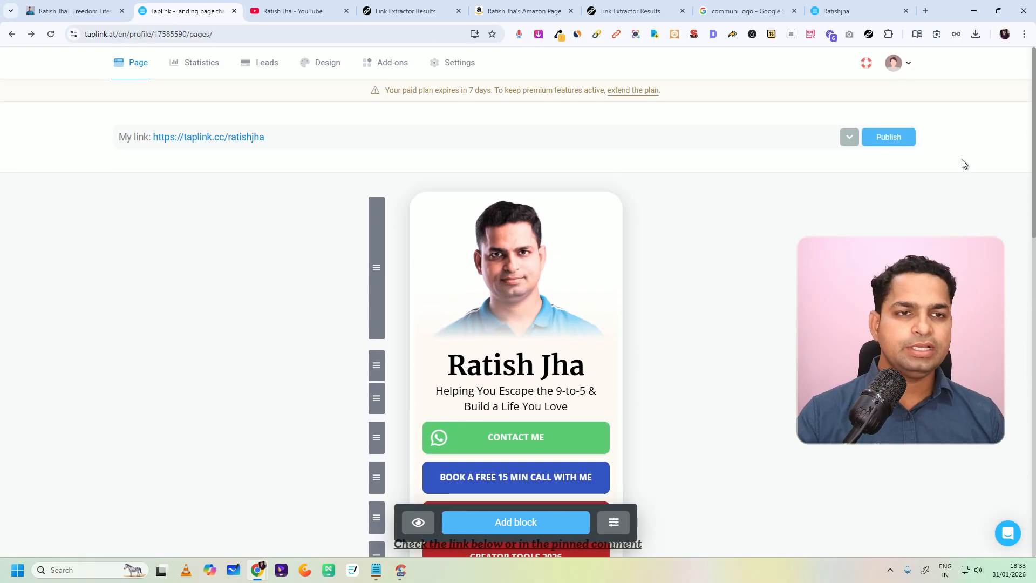
left_click(896, 138)
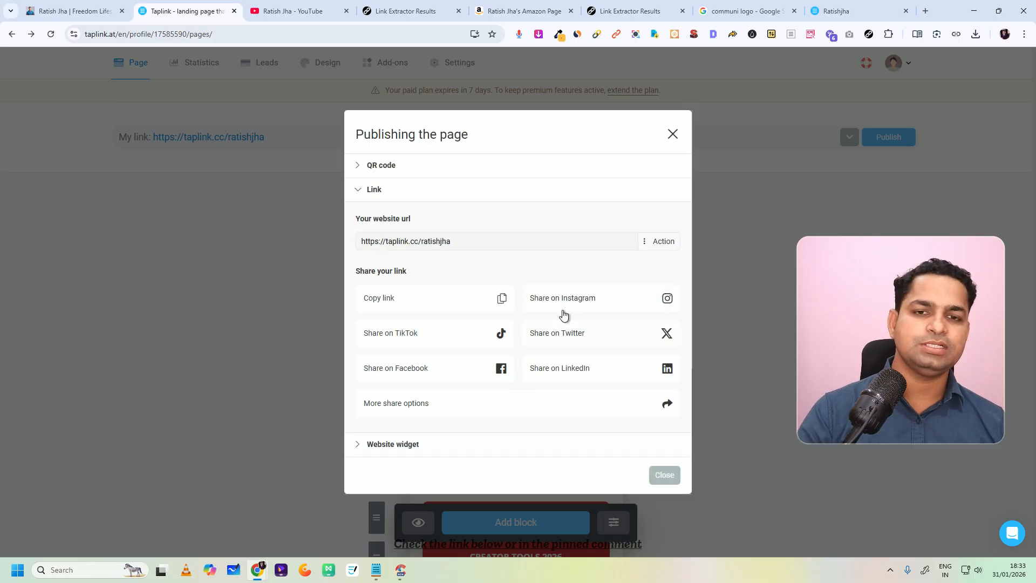
left_click(502, 300)
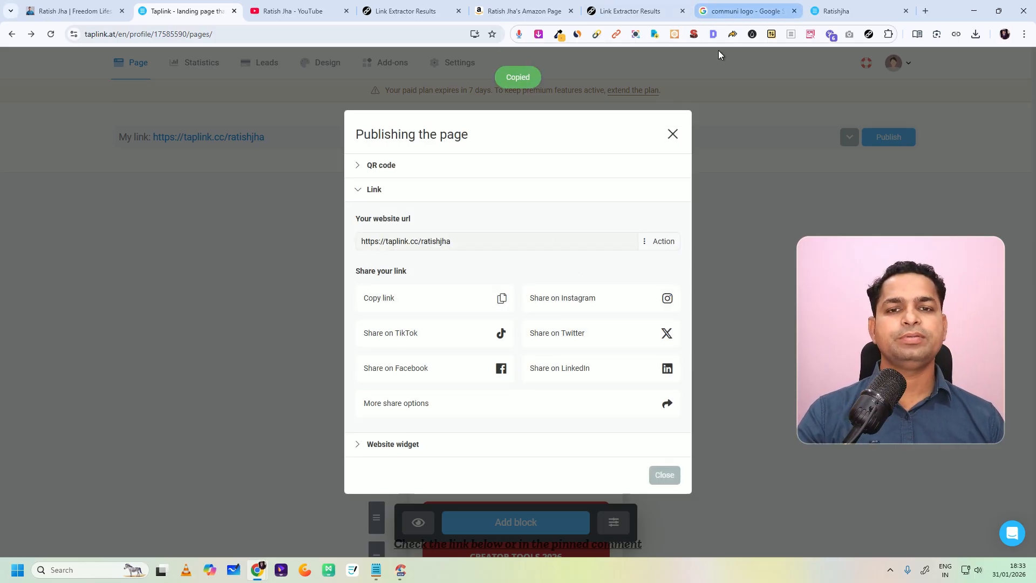
left_click(664, 475)
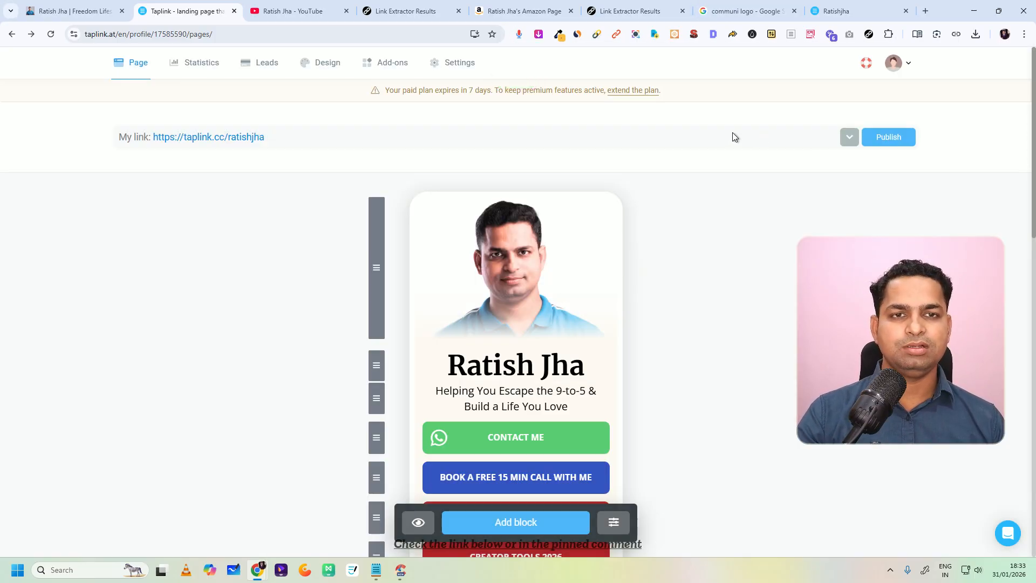
left_click(896, 138)
left_click(680, 130)
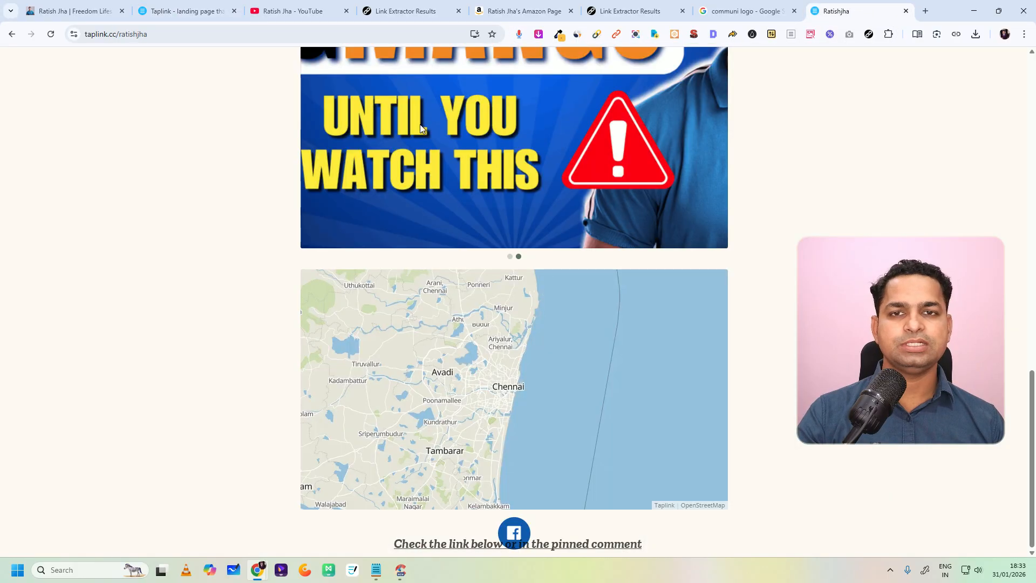
Step: Reload the published bio page, review it from the Get in Touch form up to the header, and return to the page editor
left_click(51, 34)
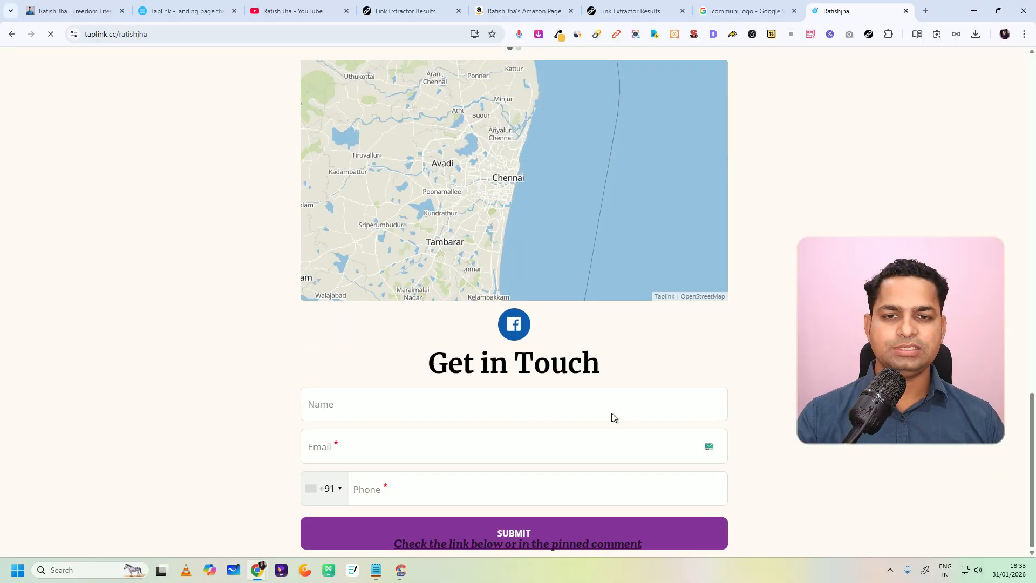
scroll(592, 397, "up", 15)
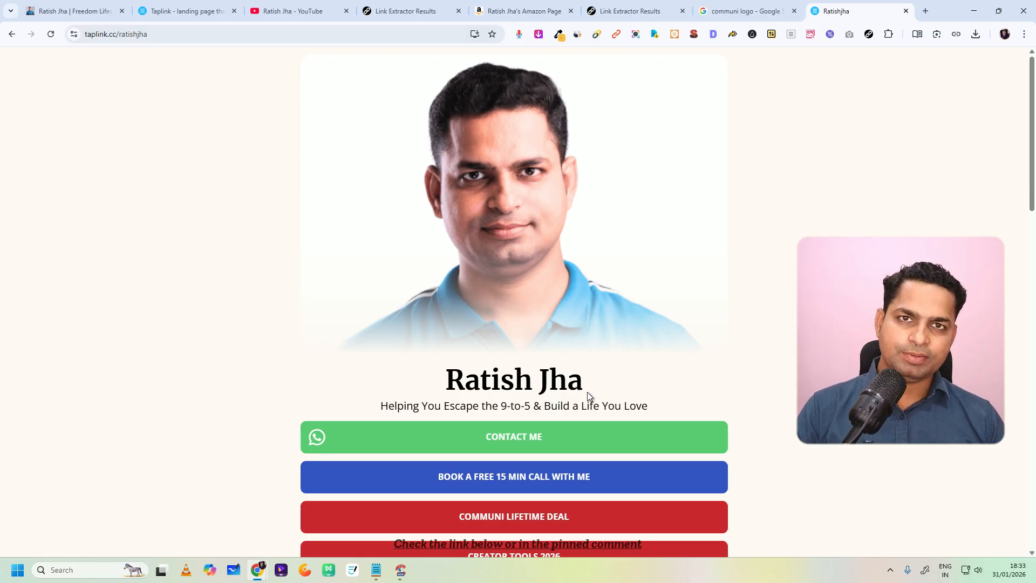
left_click(183, 11)
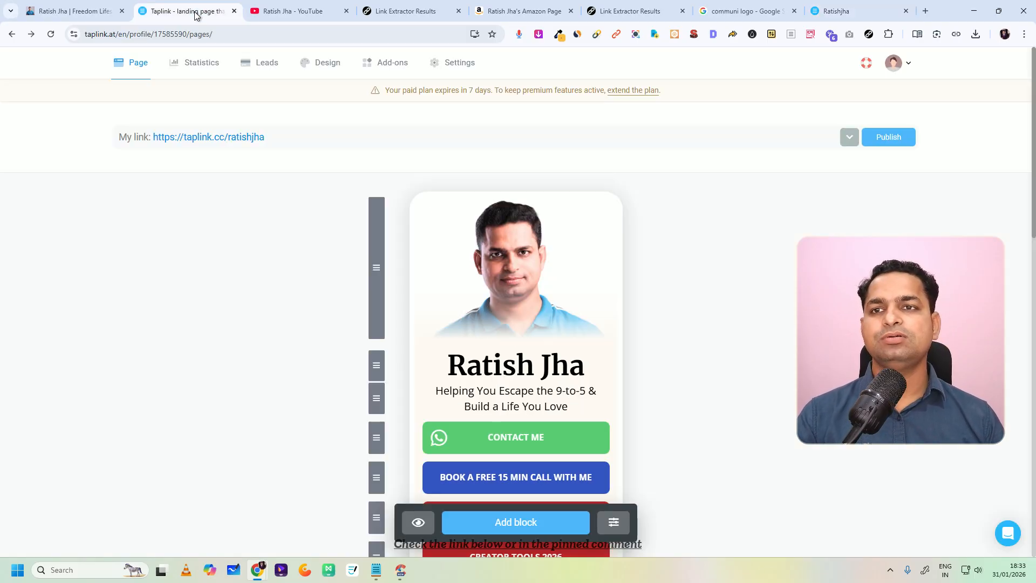
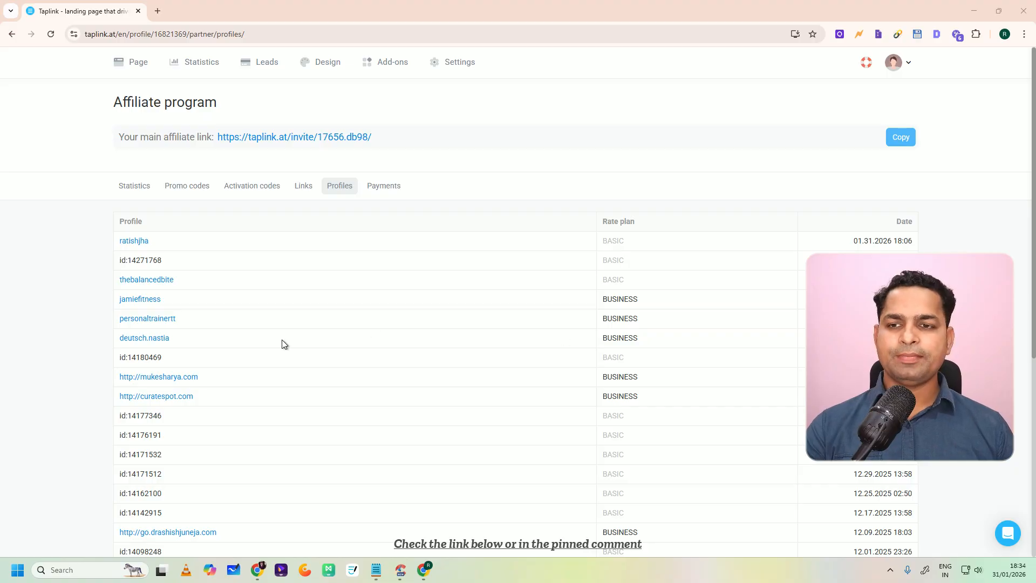
Step: Browse the affiliate program's profiles, open the first custom-domain Business profile and review its bio page's link buttons and form
scroll(320, 352, "down", 6)
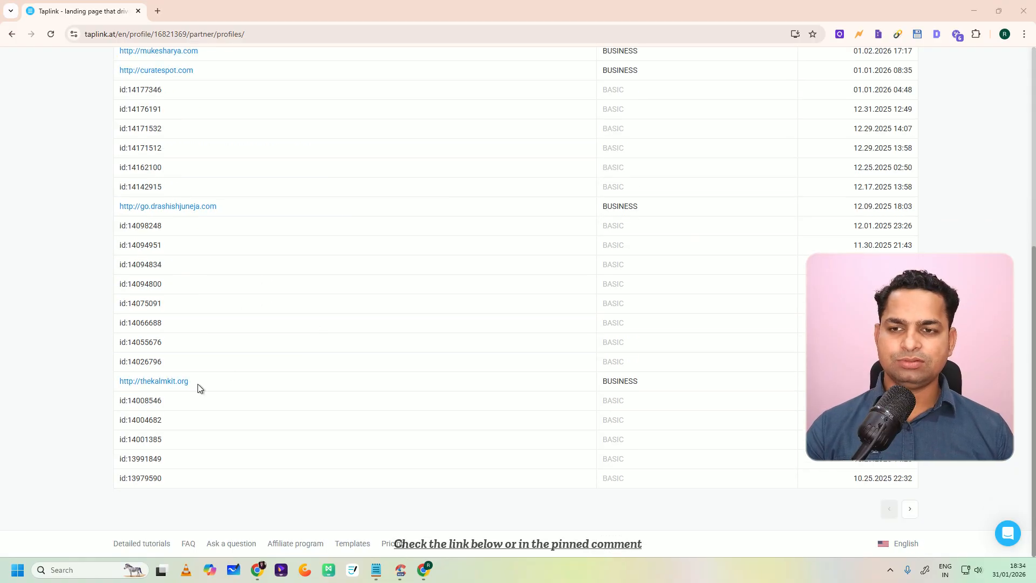
scroll(205, 381, "up", 6)
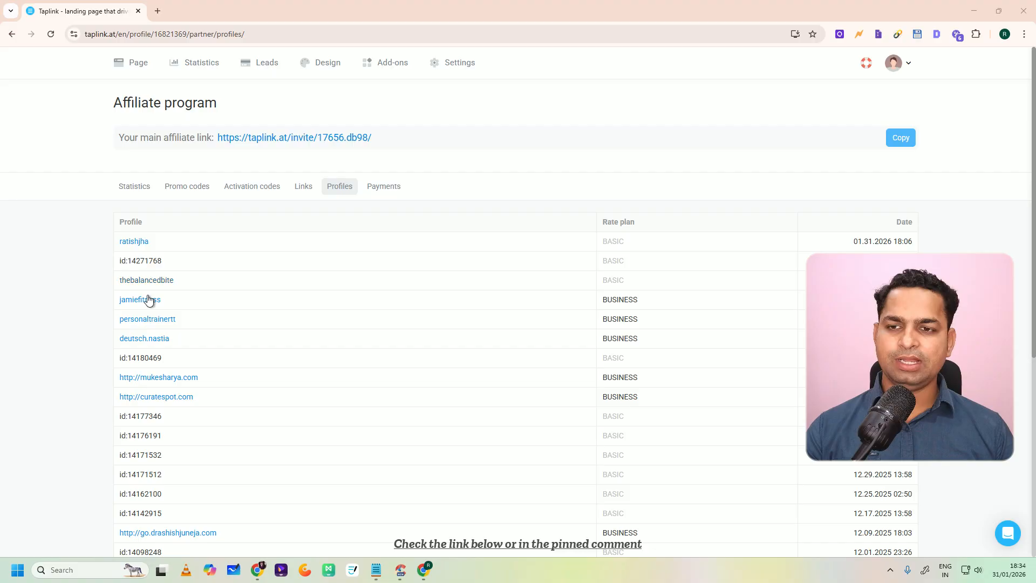
left_click(157, 380)
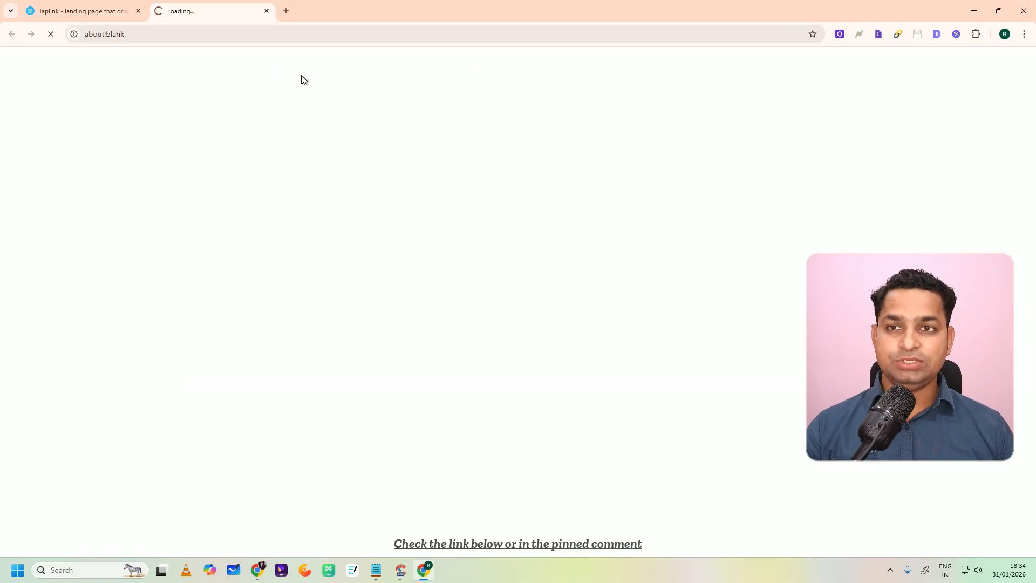
scroll(528, 204, "down", 9)
scroll(526, 208, "up", 7)
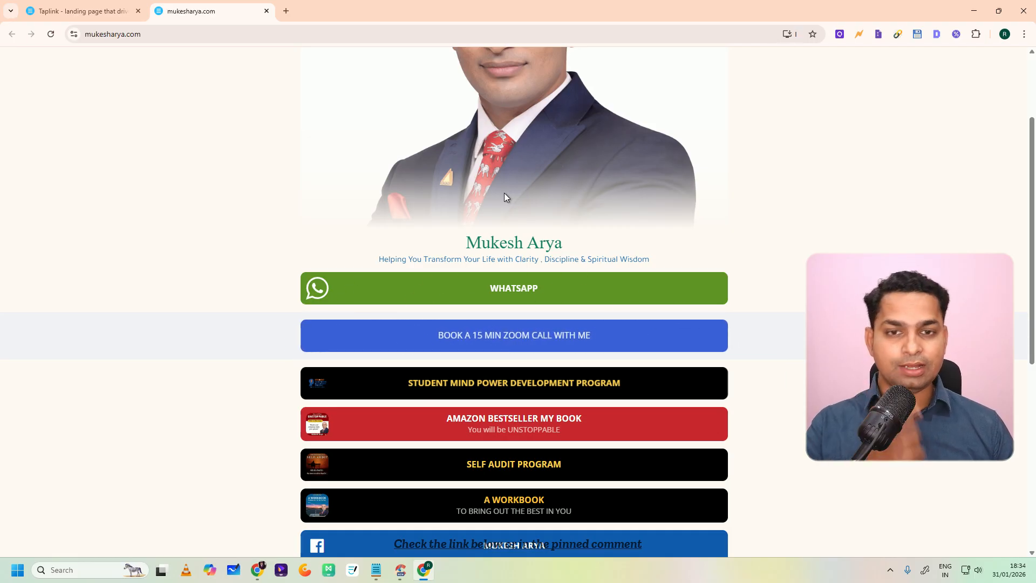
scroll(505, 194, "down", 5)
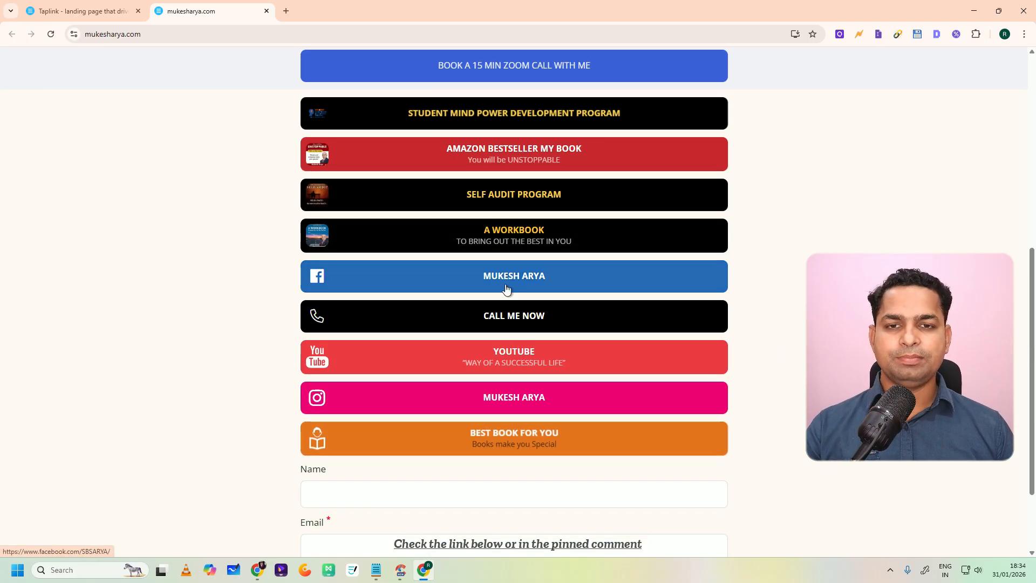
scroll(482, 204, "up", 3)
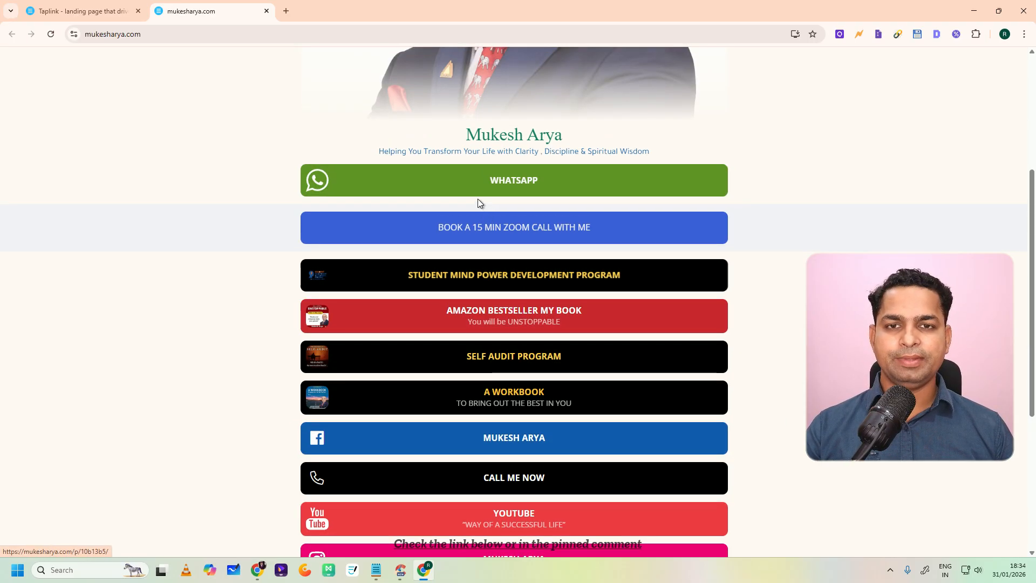
Step: Follow the example page's WhatsApp link into the WhatsApp app, view the coach's chat and return to the browser
left_click(494, 183)
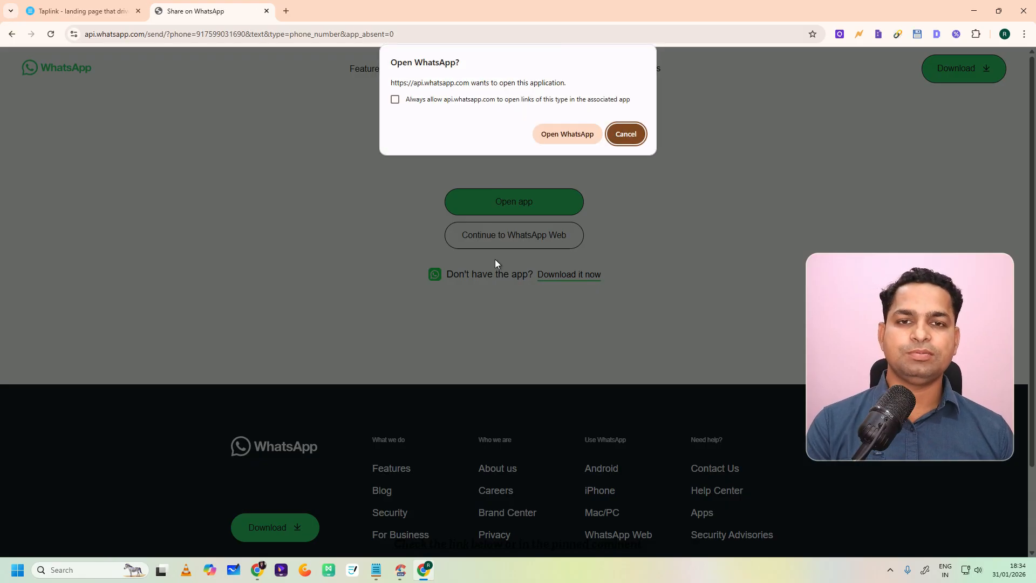
left_click(570, 140)
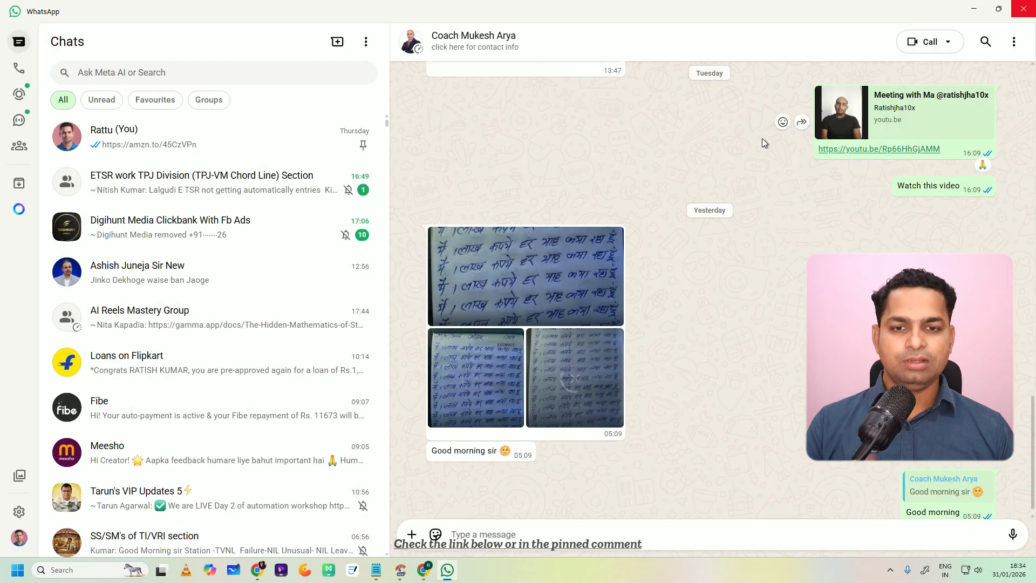
left_click(974, 8)
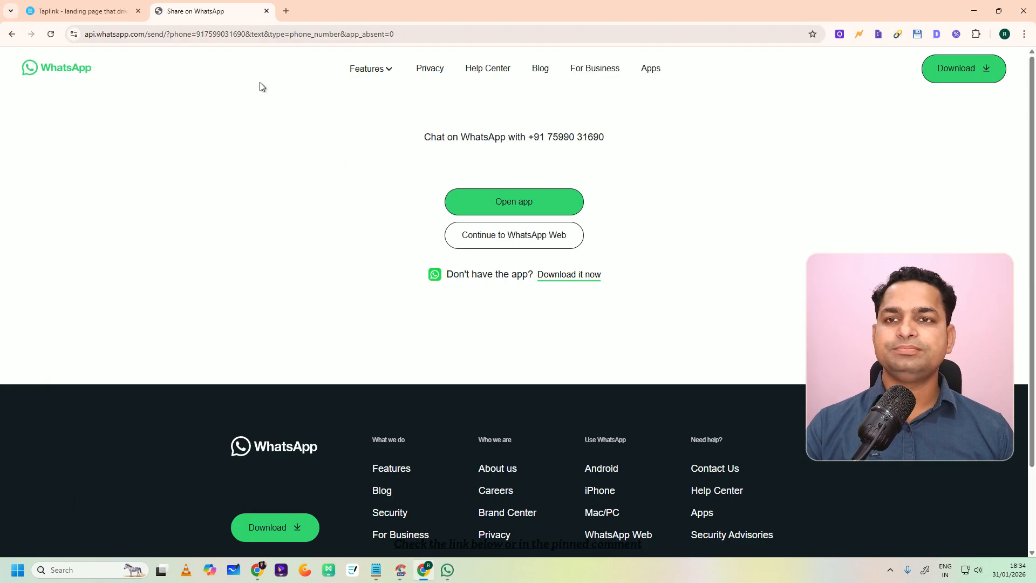
Step: Reopen the same example bio page, follow its 15-minute Zoom call link and check the slots for February 3, 4, 6 and 13
left_click(109, 7)
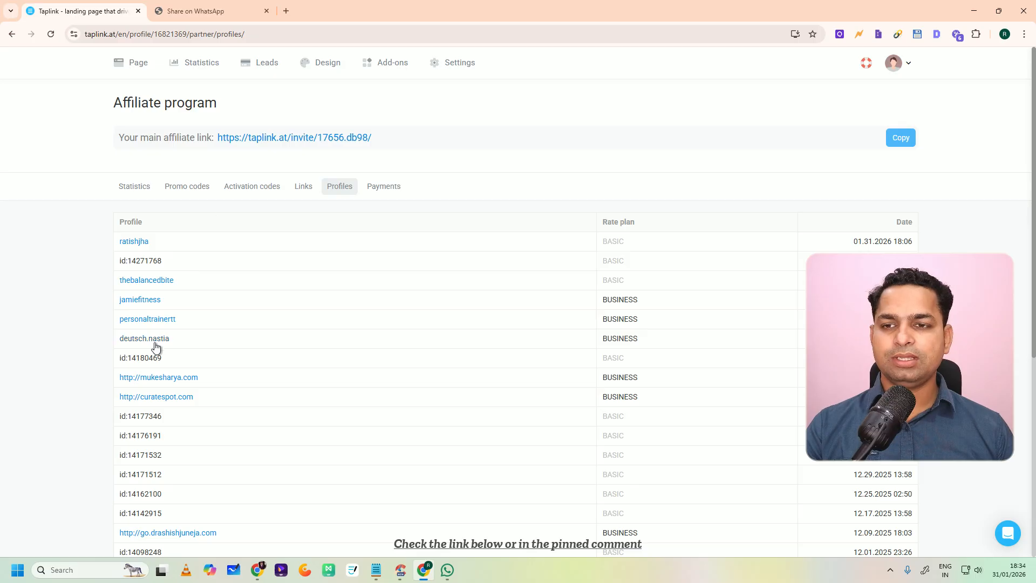
left_click(162, 378)
scroll(432, 227, "down", 6)
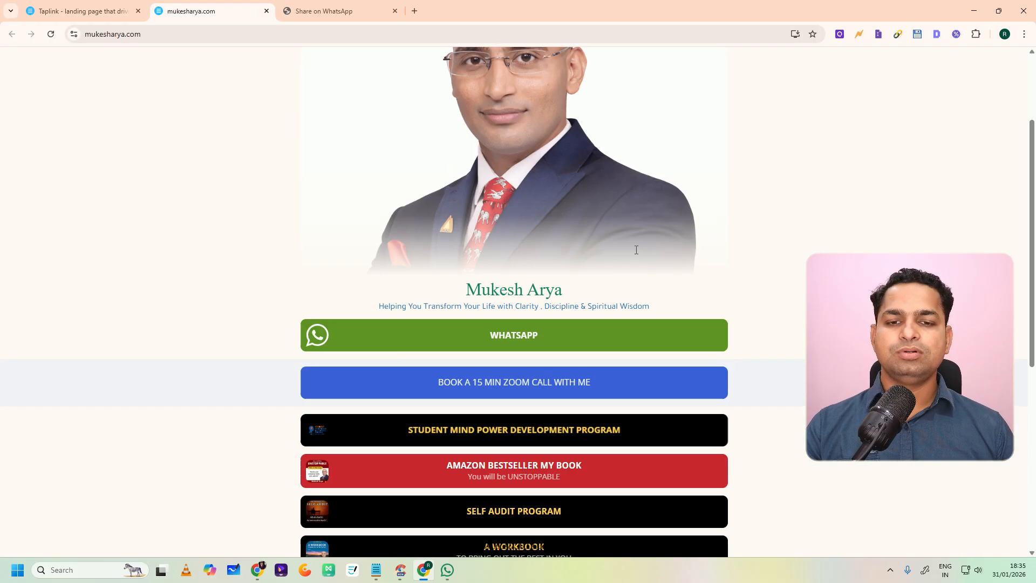
left_click(504, 139)
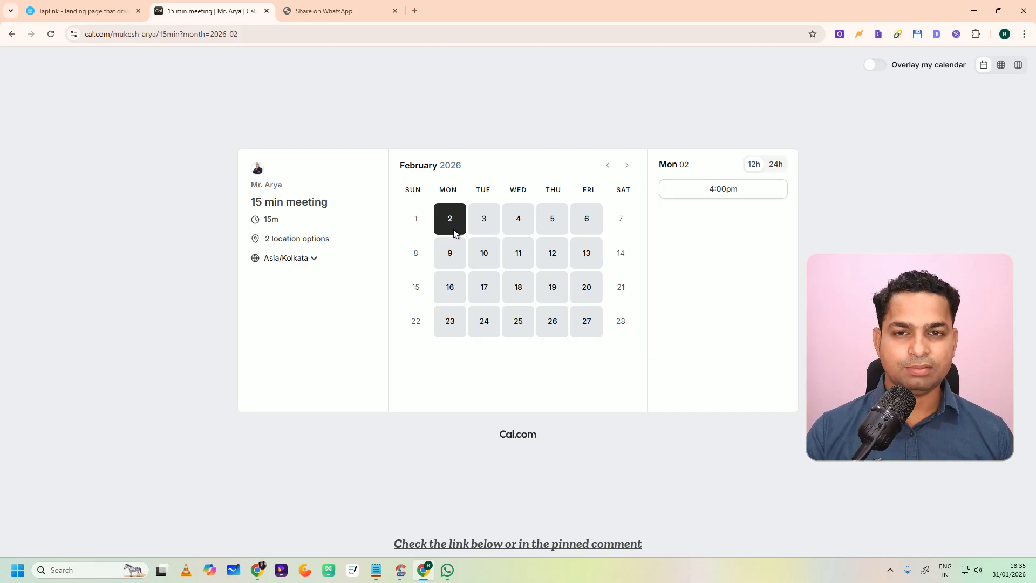
left_click(485, 221)
left_click(519, 220)
left_click(587, 222)
left_click(577, 263)
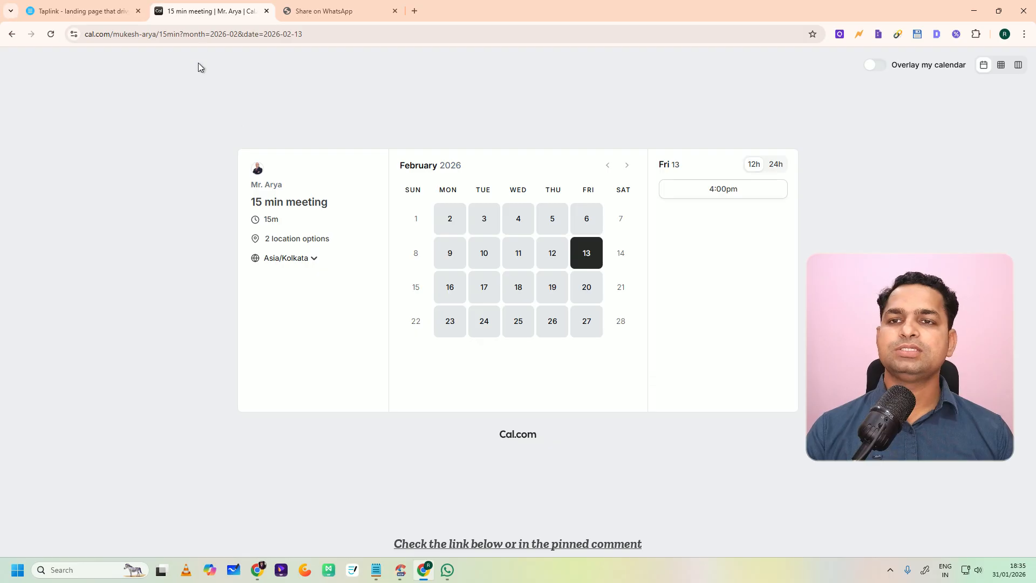
Step: Go back to the example bio page, review its buttons, view its YouTube subpage and return to the affiliate profiles list
left_click(83, 11)
left_click(211, 11)
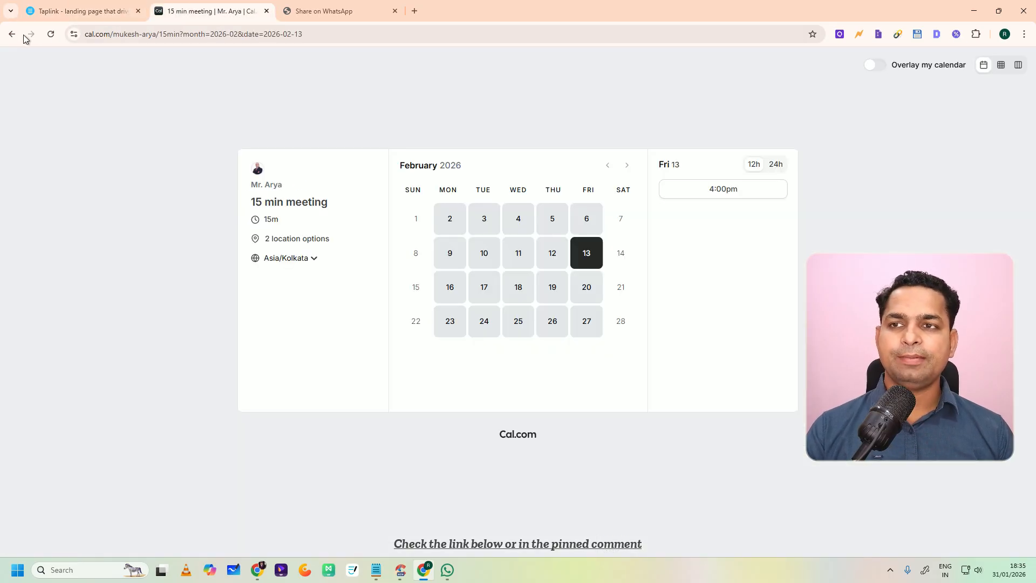
left_click(11, 34)
left_click(11, 34)
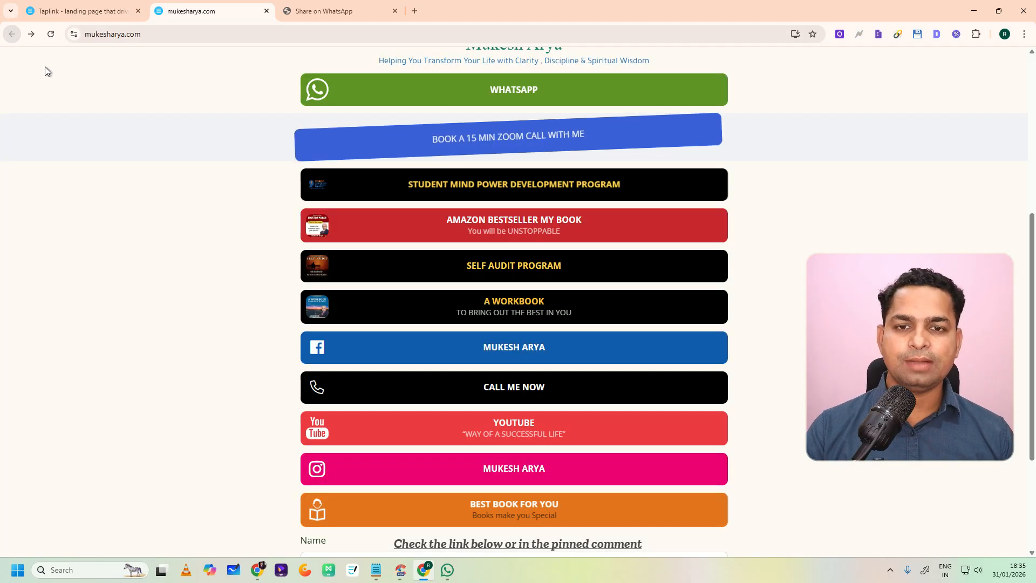
scroll(451, 270, "down", 3)
scroll(424, 319, "up", 1)
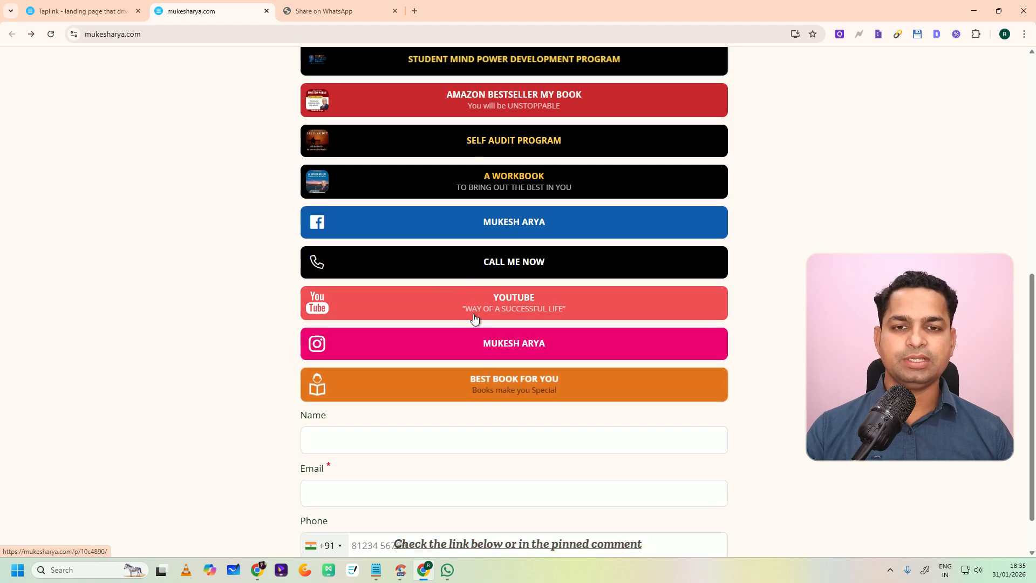
left_click(475, 306)
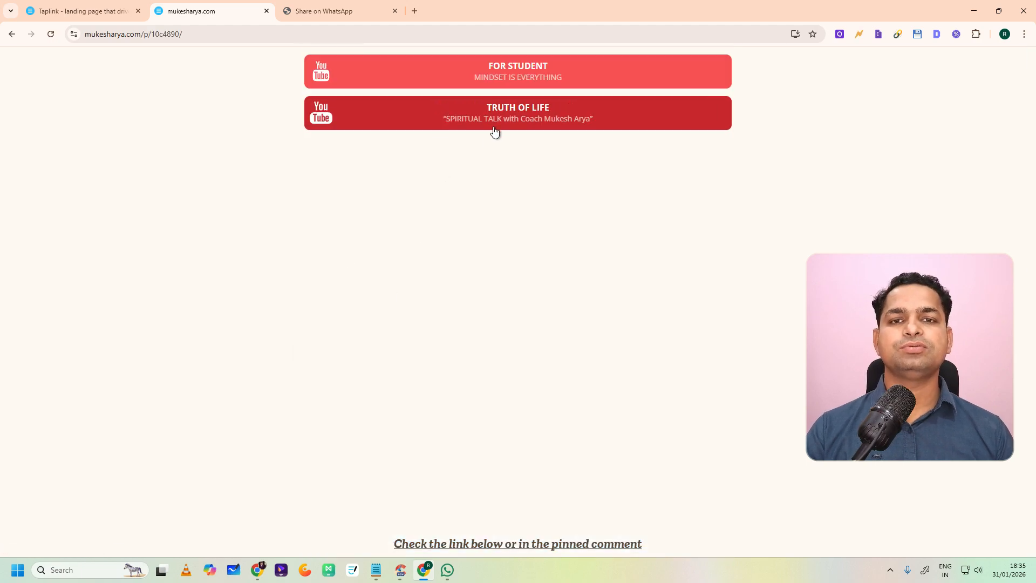
left_click(110, 13)
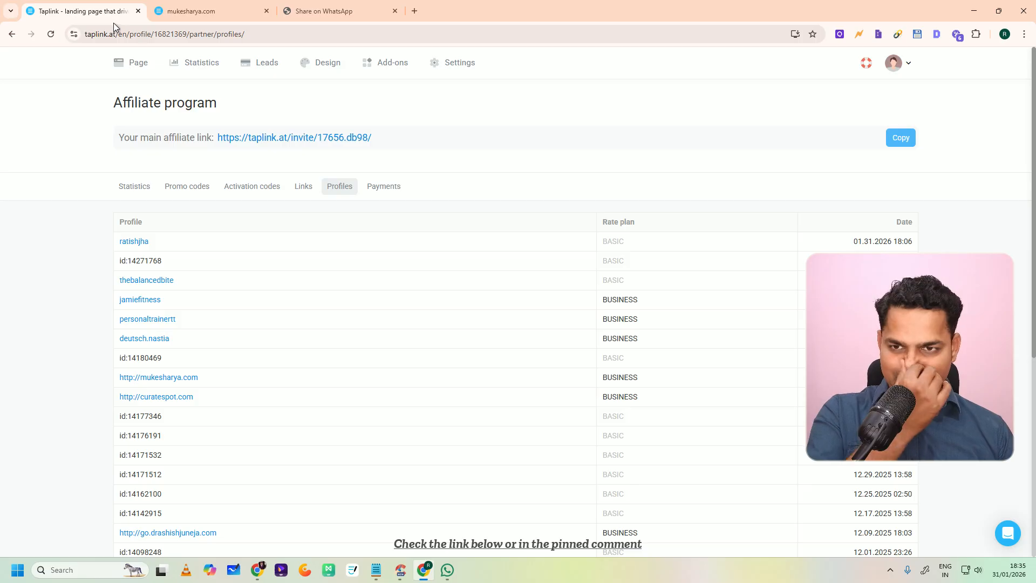
Step: Switch to the browser window with the newly published bio page and test its Creator Tools 2026 link
left_click(974, 11)
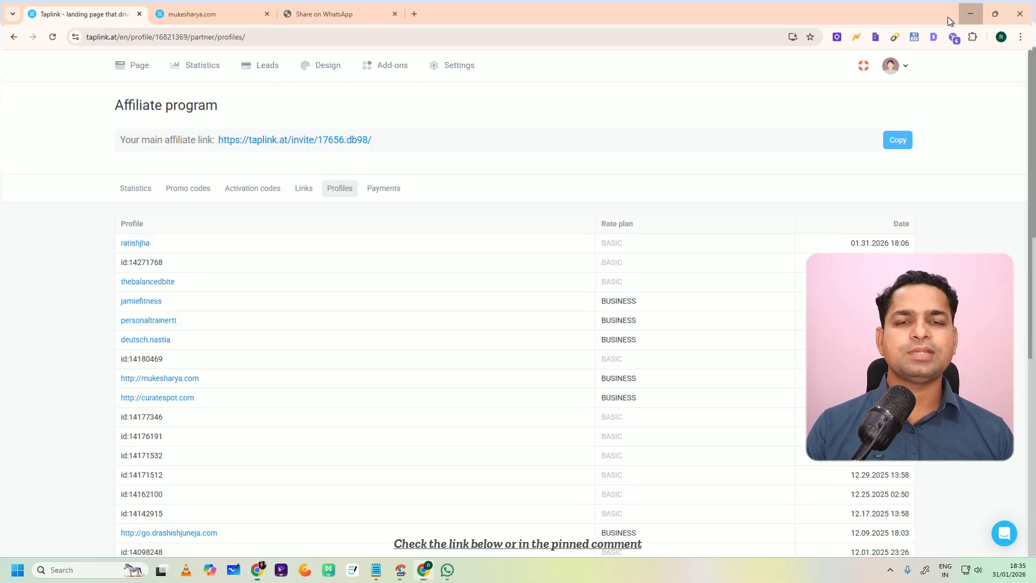
scroll(564, 339, "down", 5)
left_click(836, 8)
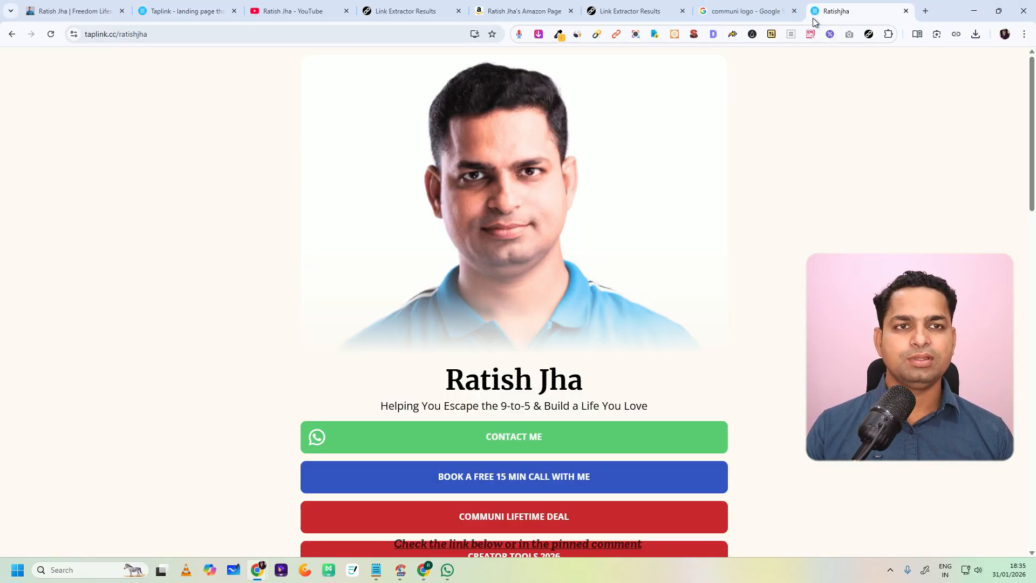
scroll(539, 361, "down", 6)
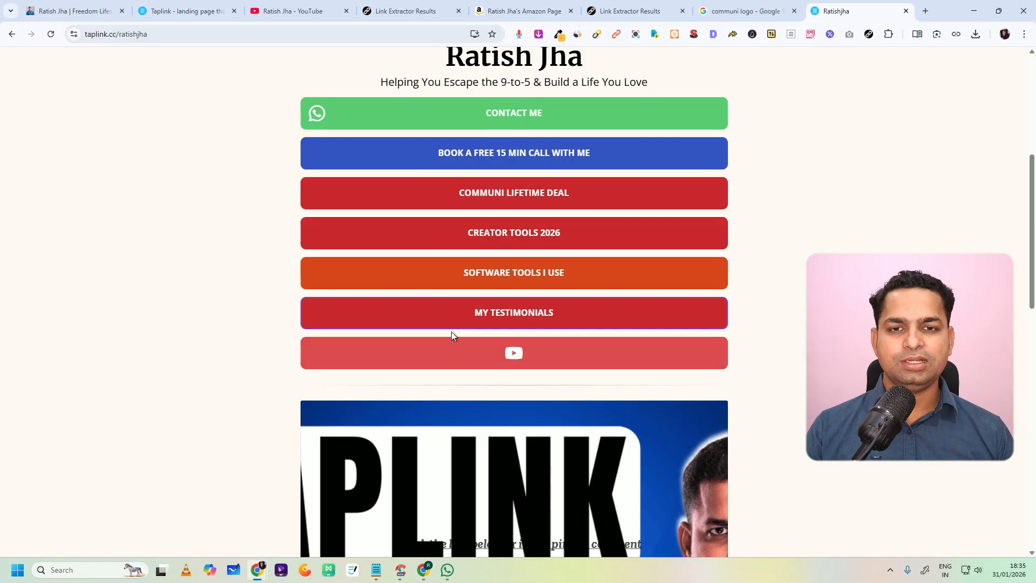
left_click(516, 239)
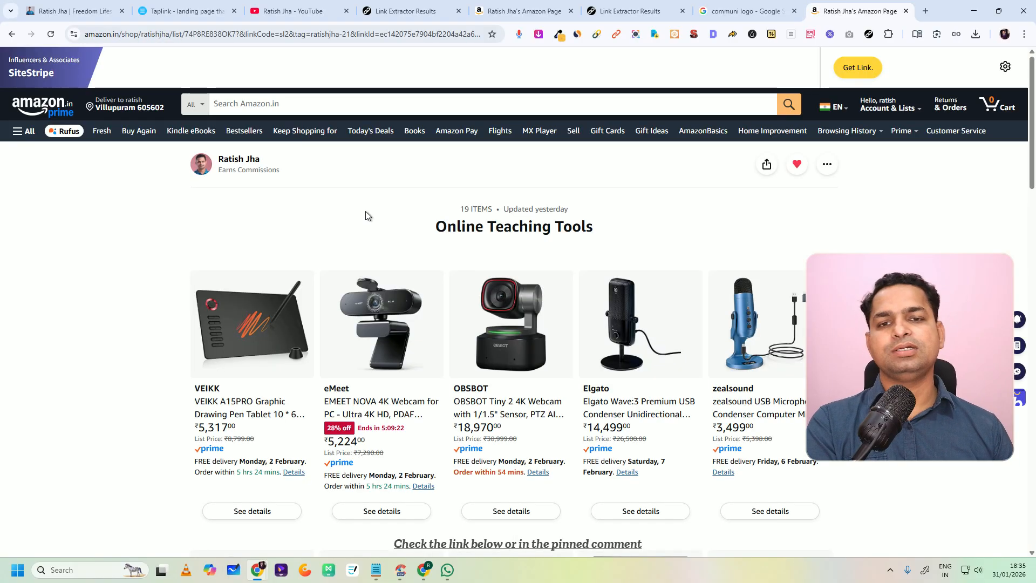
Step: Examine the products in the Online Teaching Tools list on the Amazon storefront
scroll(507, 204, "down", 7)
scroll(456, 267, "up", 7)
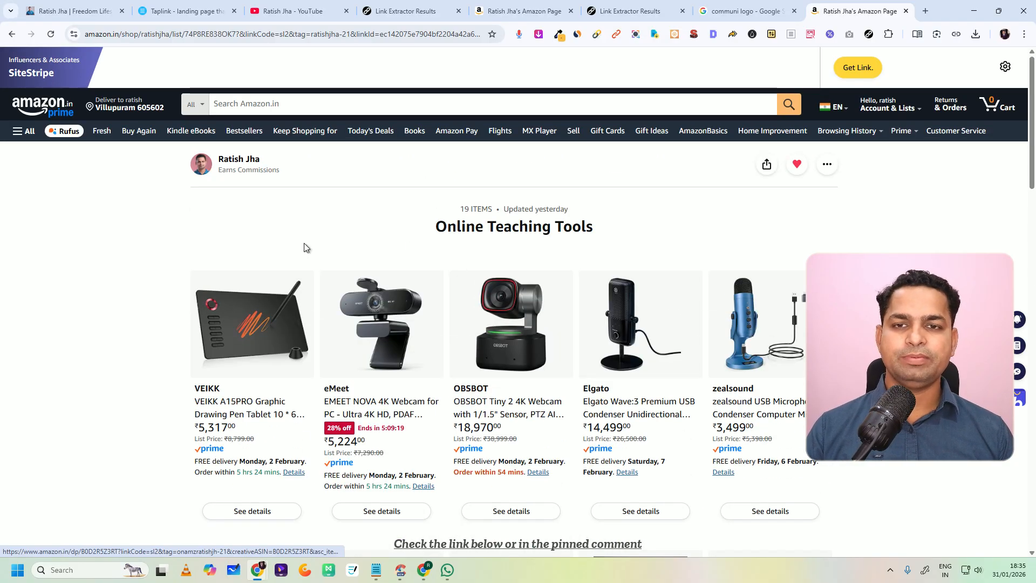
scroll(725, 222, "down", 3)
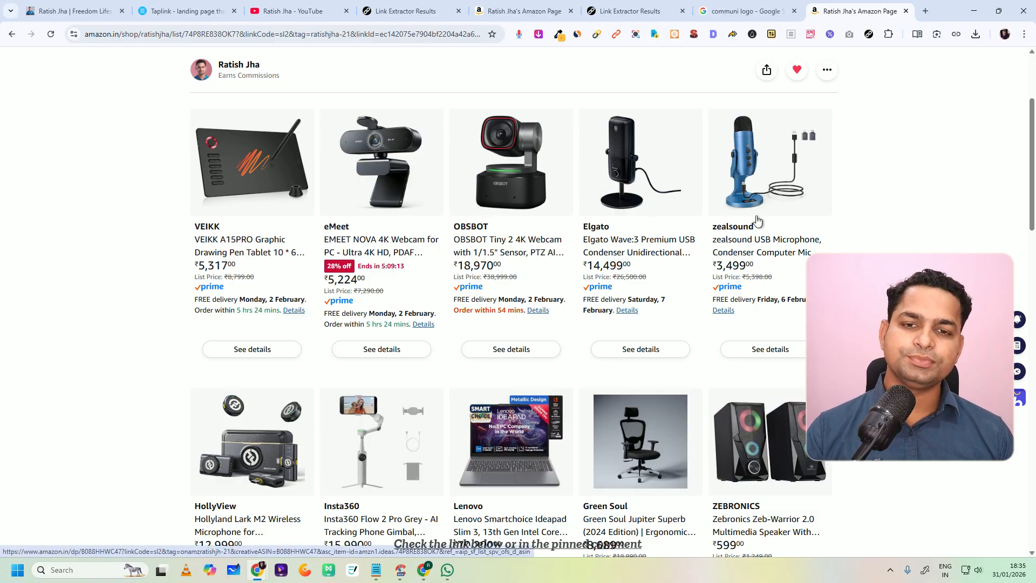
scroll(757, 221, "down", 7)
scroll(587, 292, "up", 5)
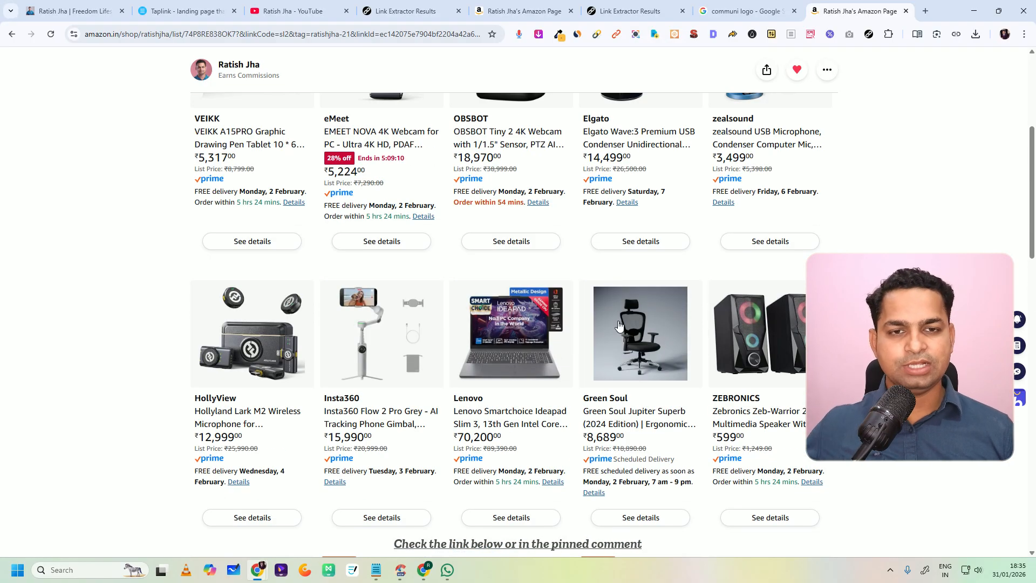
scroll(414, 274, "up", 4)
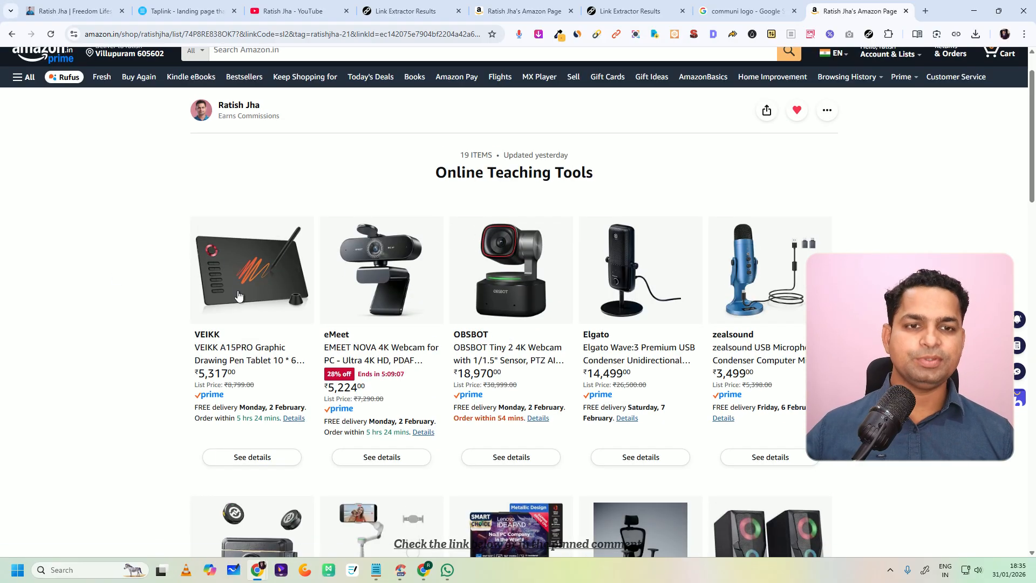
scroll(361, 280, "down", 1)
scroll(361, 280, "down", 8)
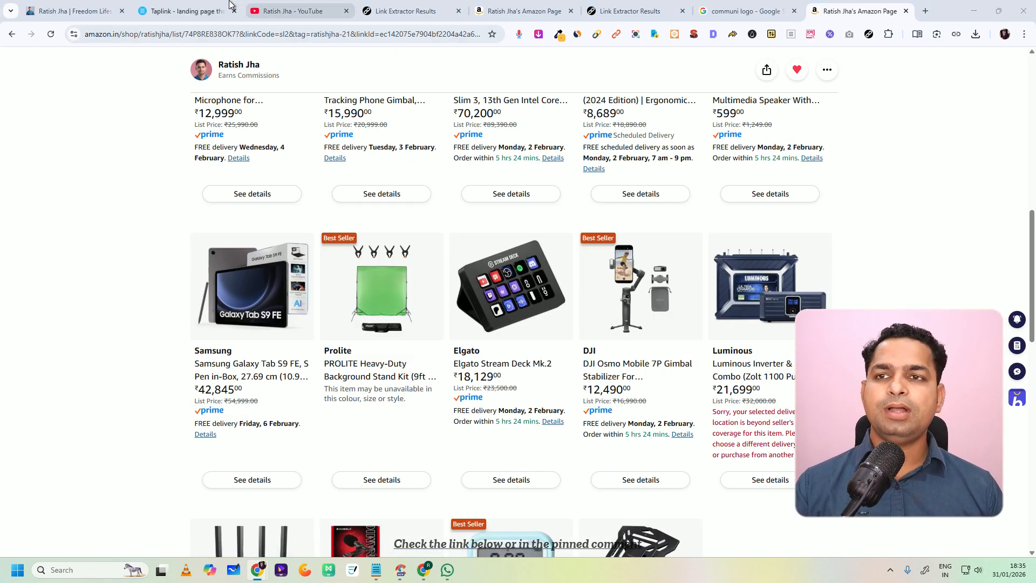
Step: Return to the original finished bio site, go from its testimonials subpage to the main page and review the link buttons
left_click(221, 13)
scroll(329, 210, "up", 7)
left_click(61, 4)
scroll(164, 159, "up", 10)
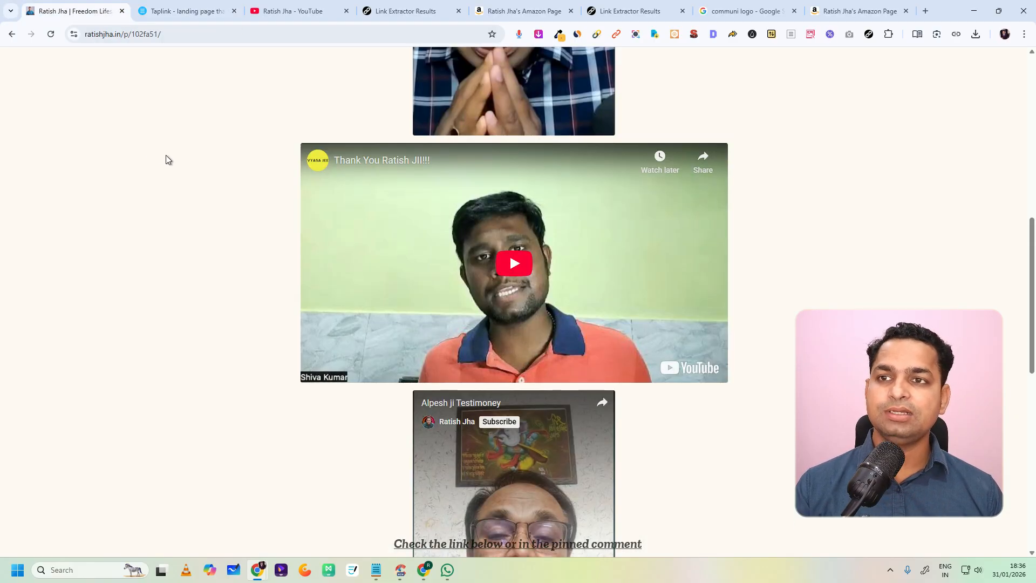
scroll(621, 167, "up", 5)
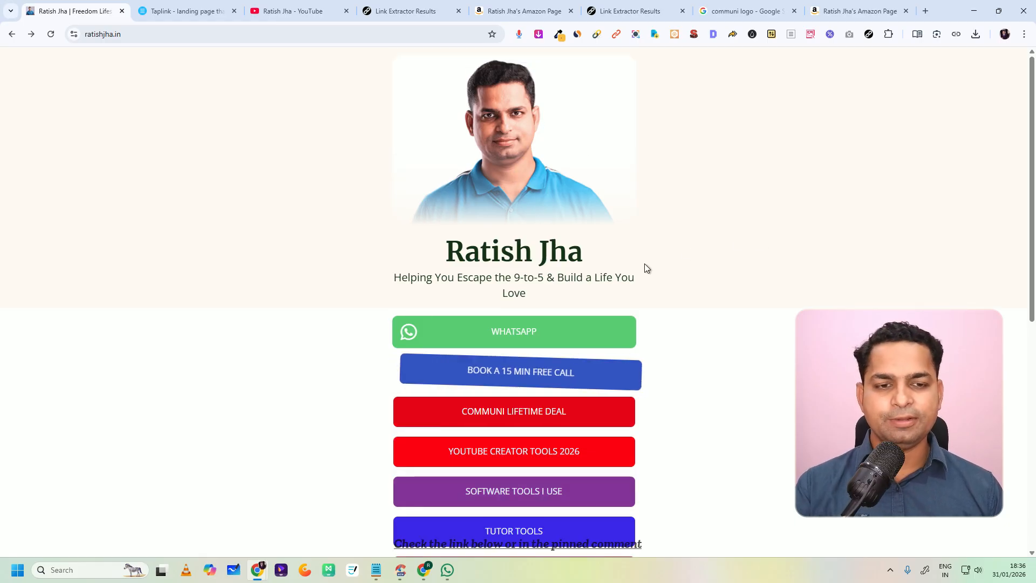
scroll(646, 278, "down", 4)
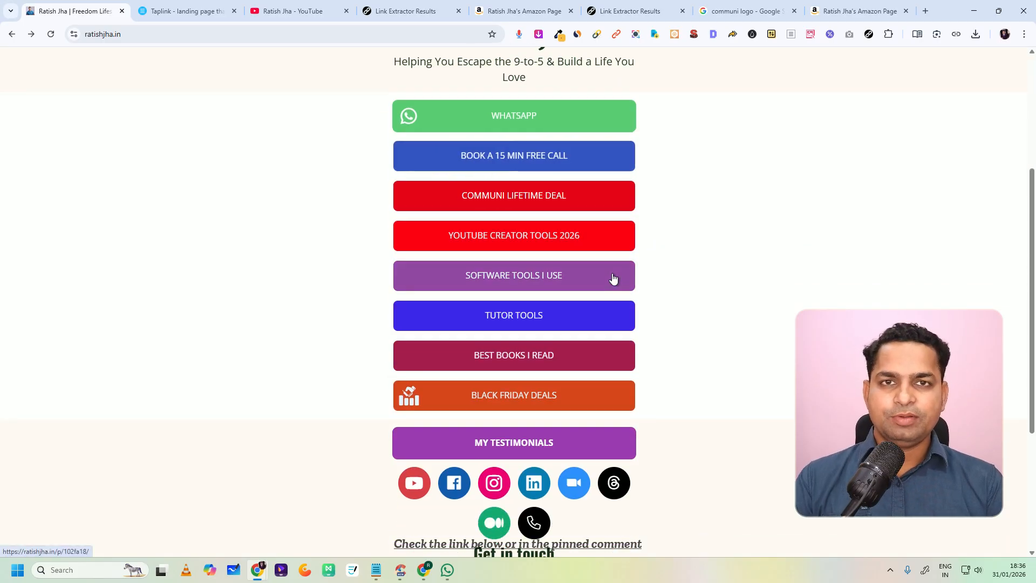